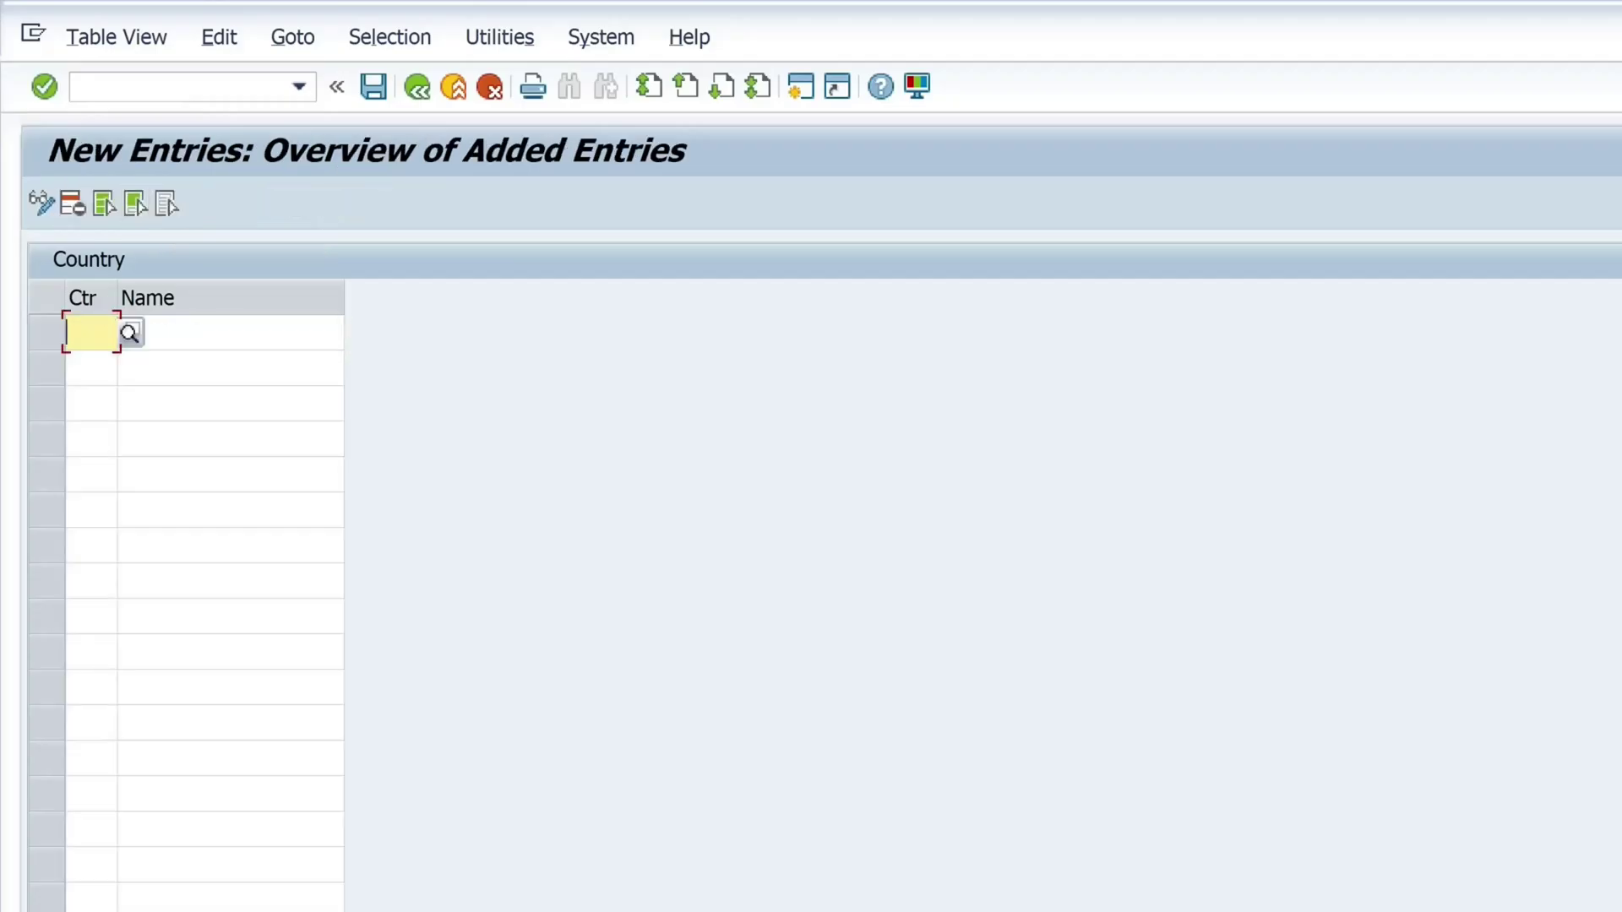
Step: Add the country codes AT, IT and US as new entries in the country table
{"action": "type", "text": "AT"}
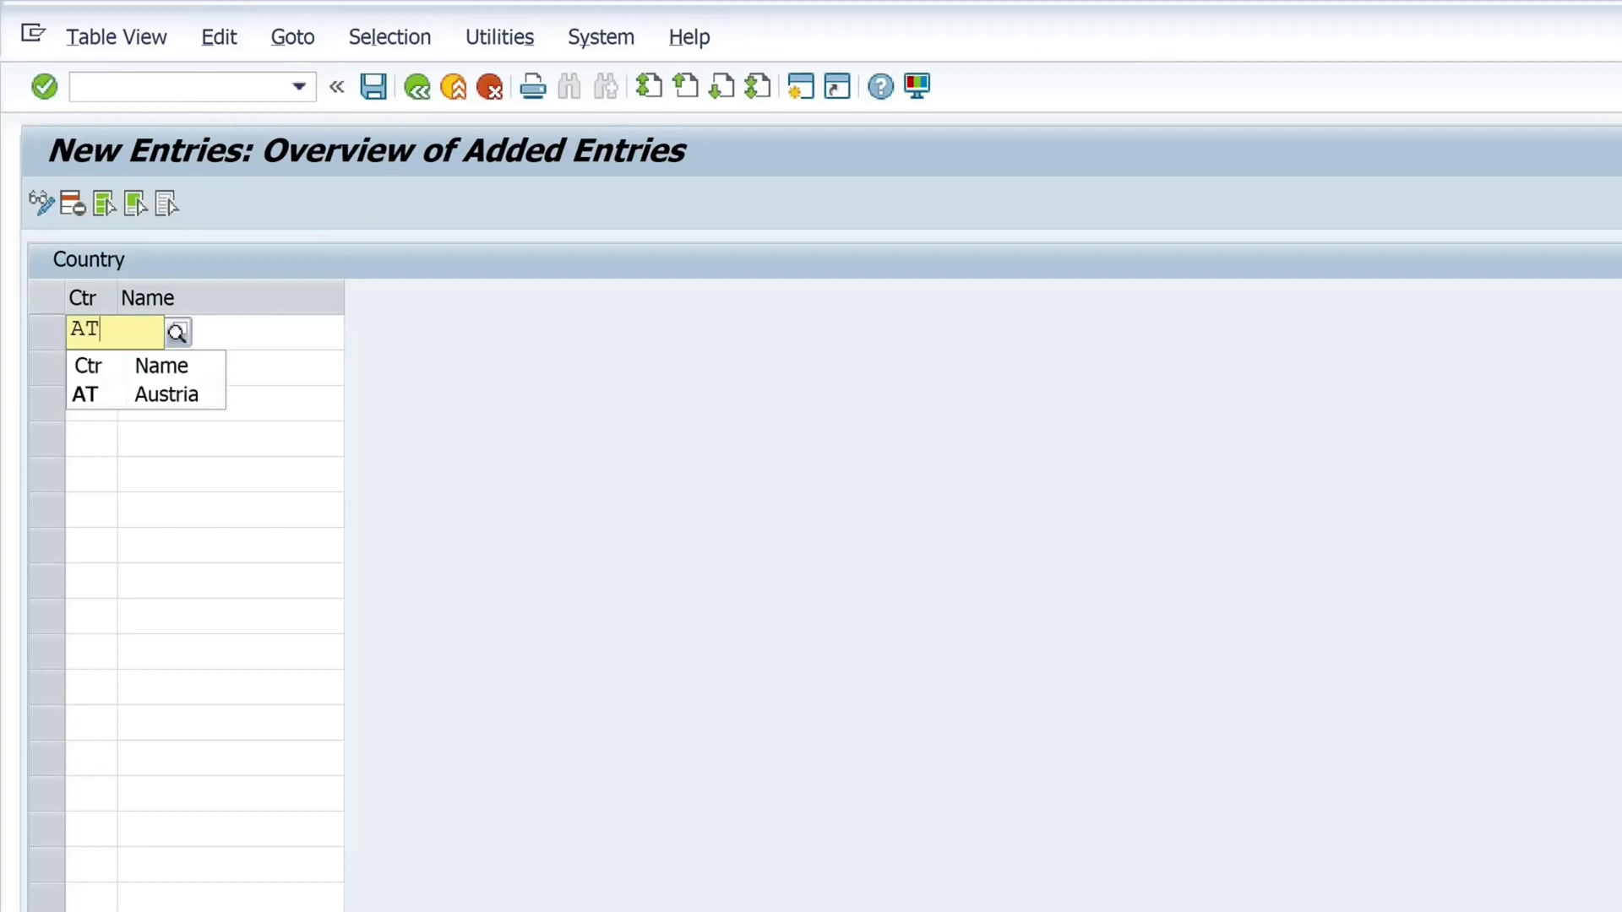
{"action": "key", "text": "Return"}
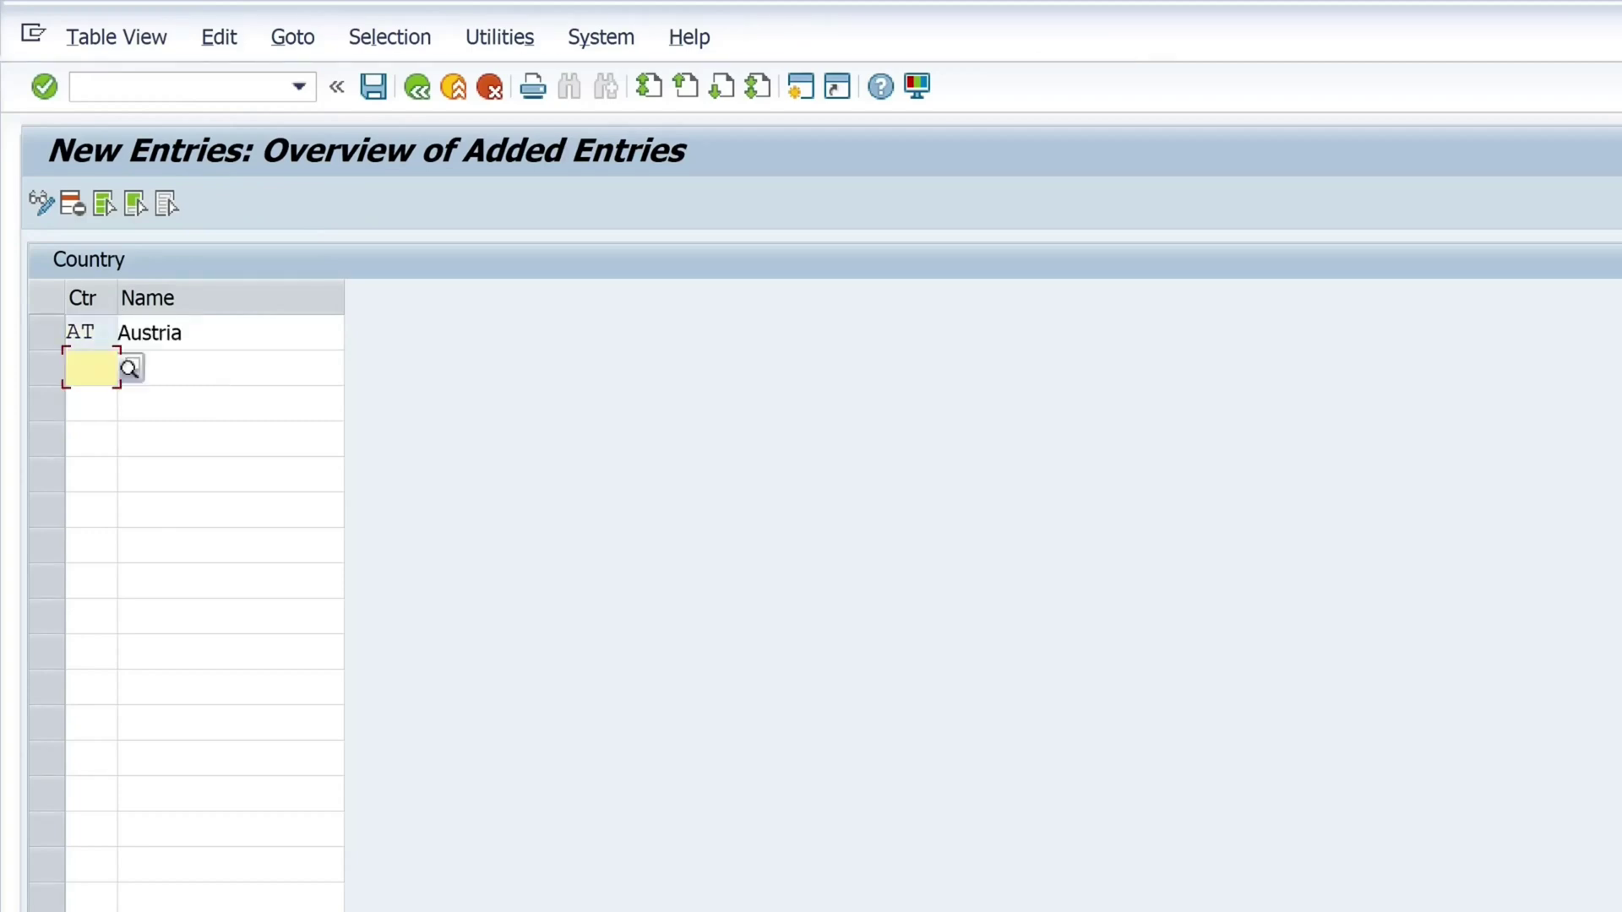
{"action": "type", "text": "IT"}
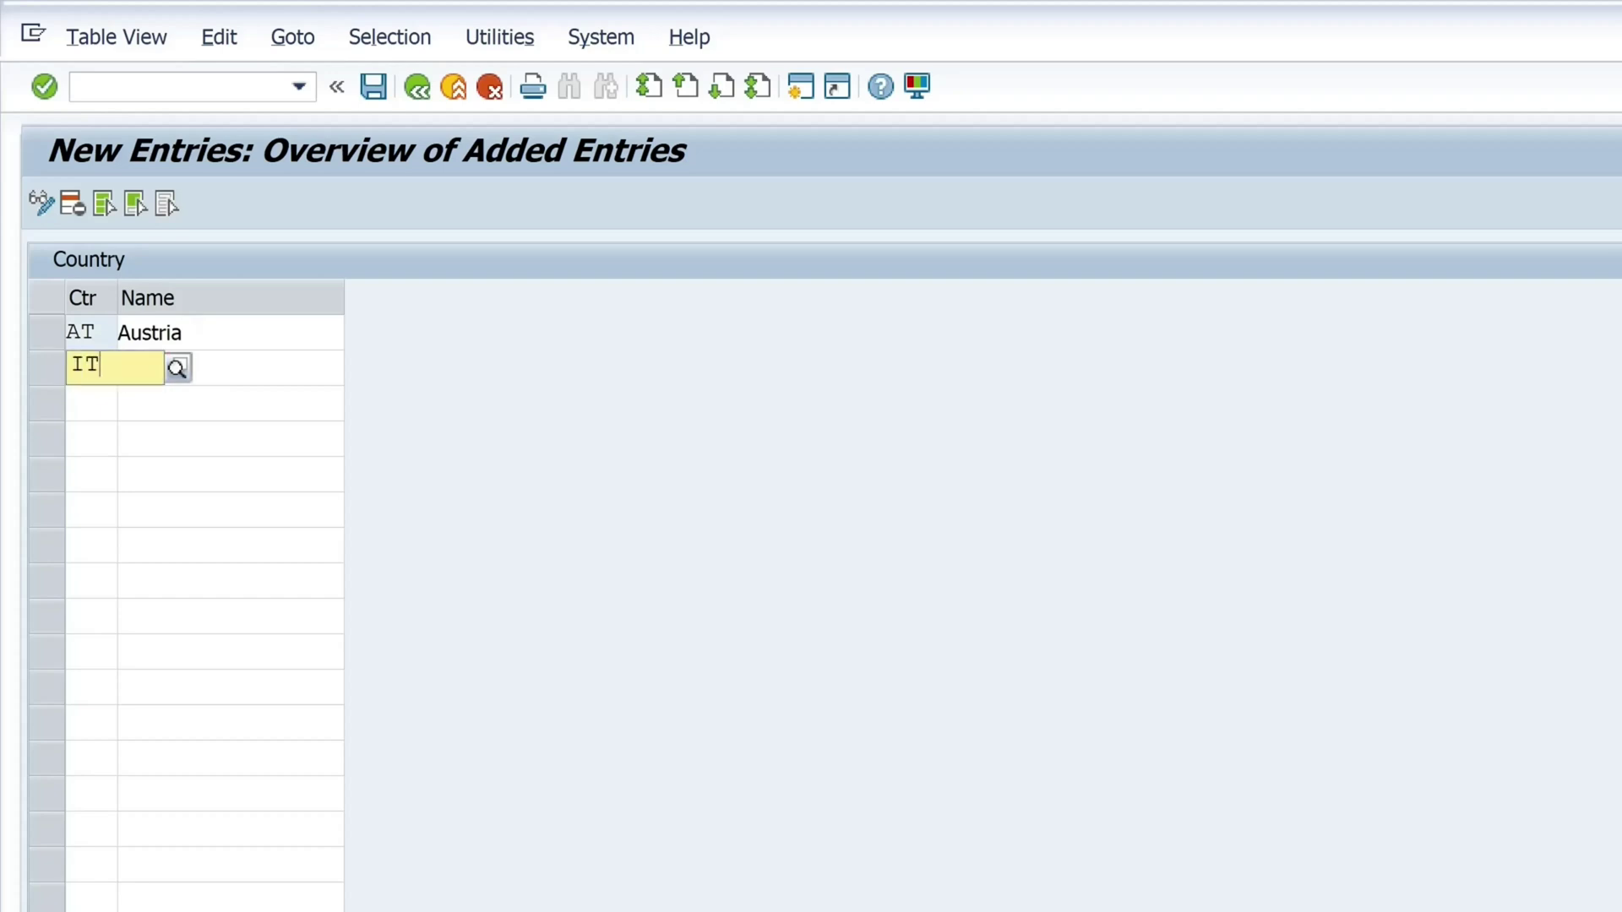
{"action": "key", "text": "Return"}
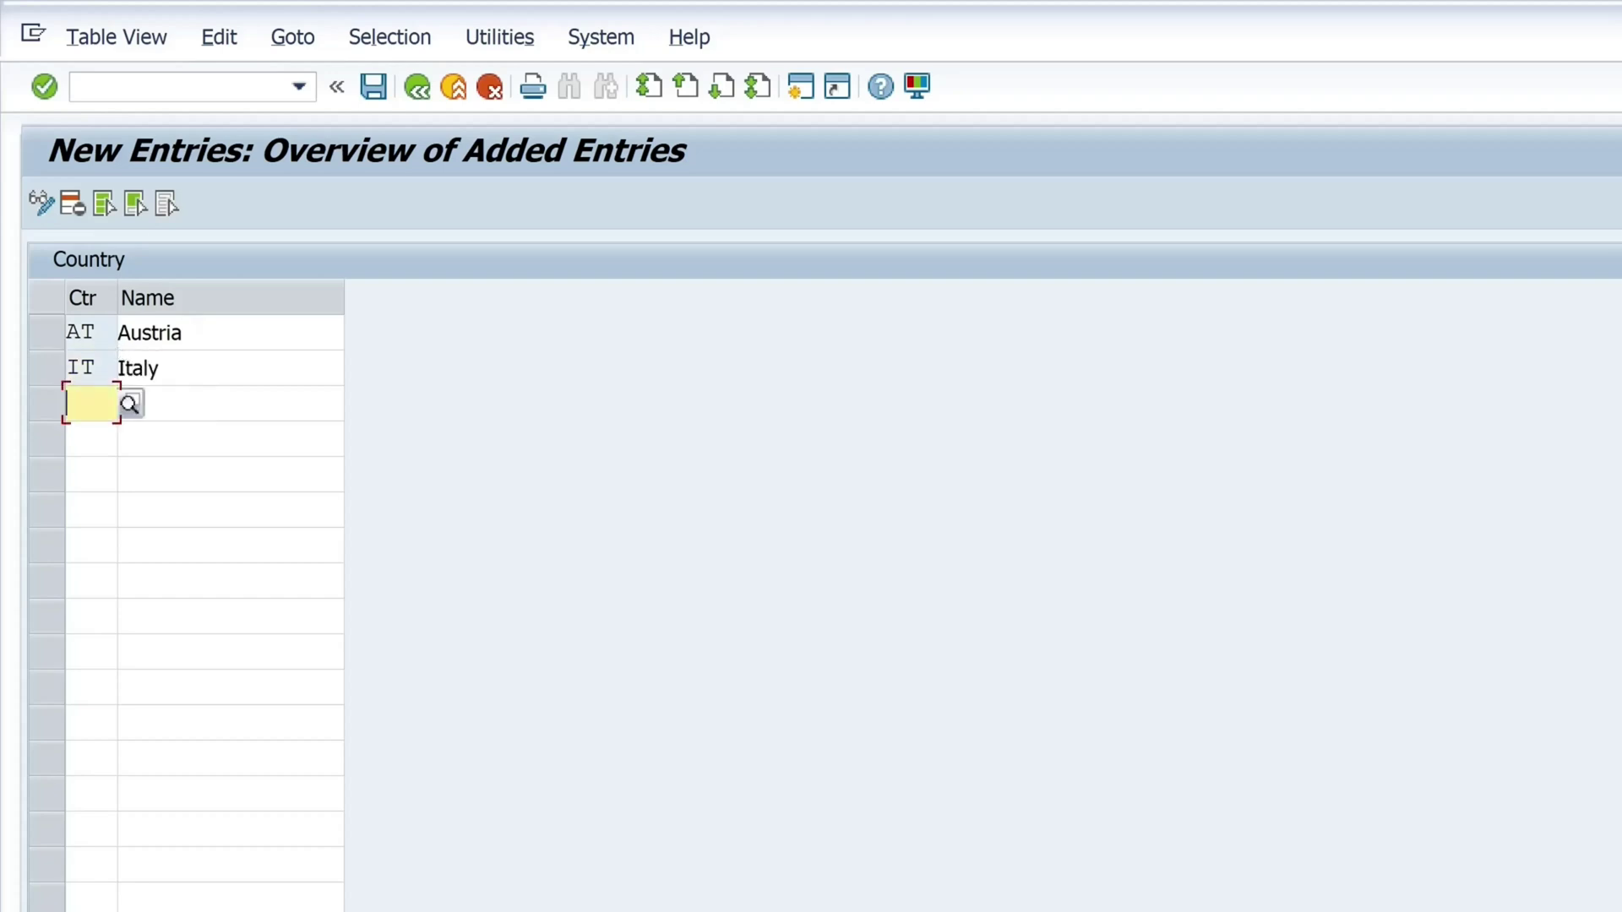
{"action": "type", "text": "US"}
{"action": "key", "text": "Return"}
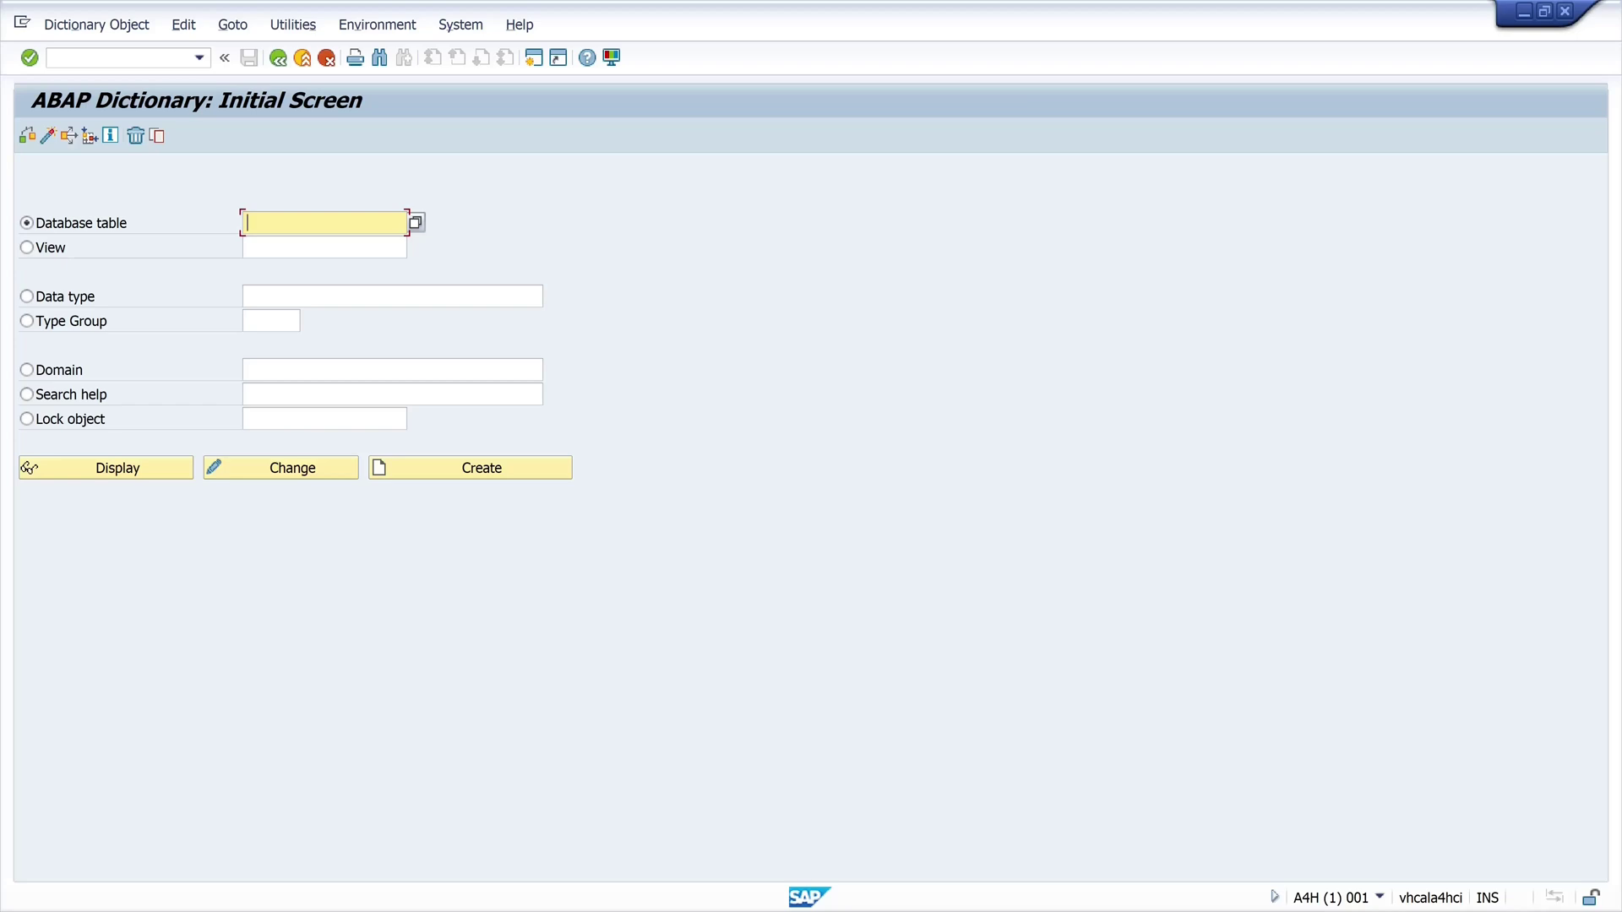
Step: Create the database table ztab_country with the short description "country"
{"action": "type", "text": "ztab_country"}
{"action": "left_click", "coordinate": [478, 463]}
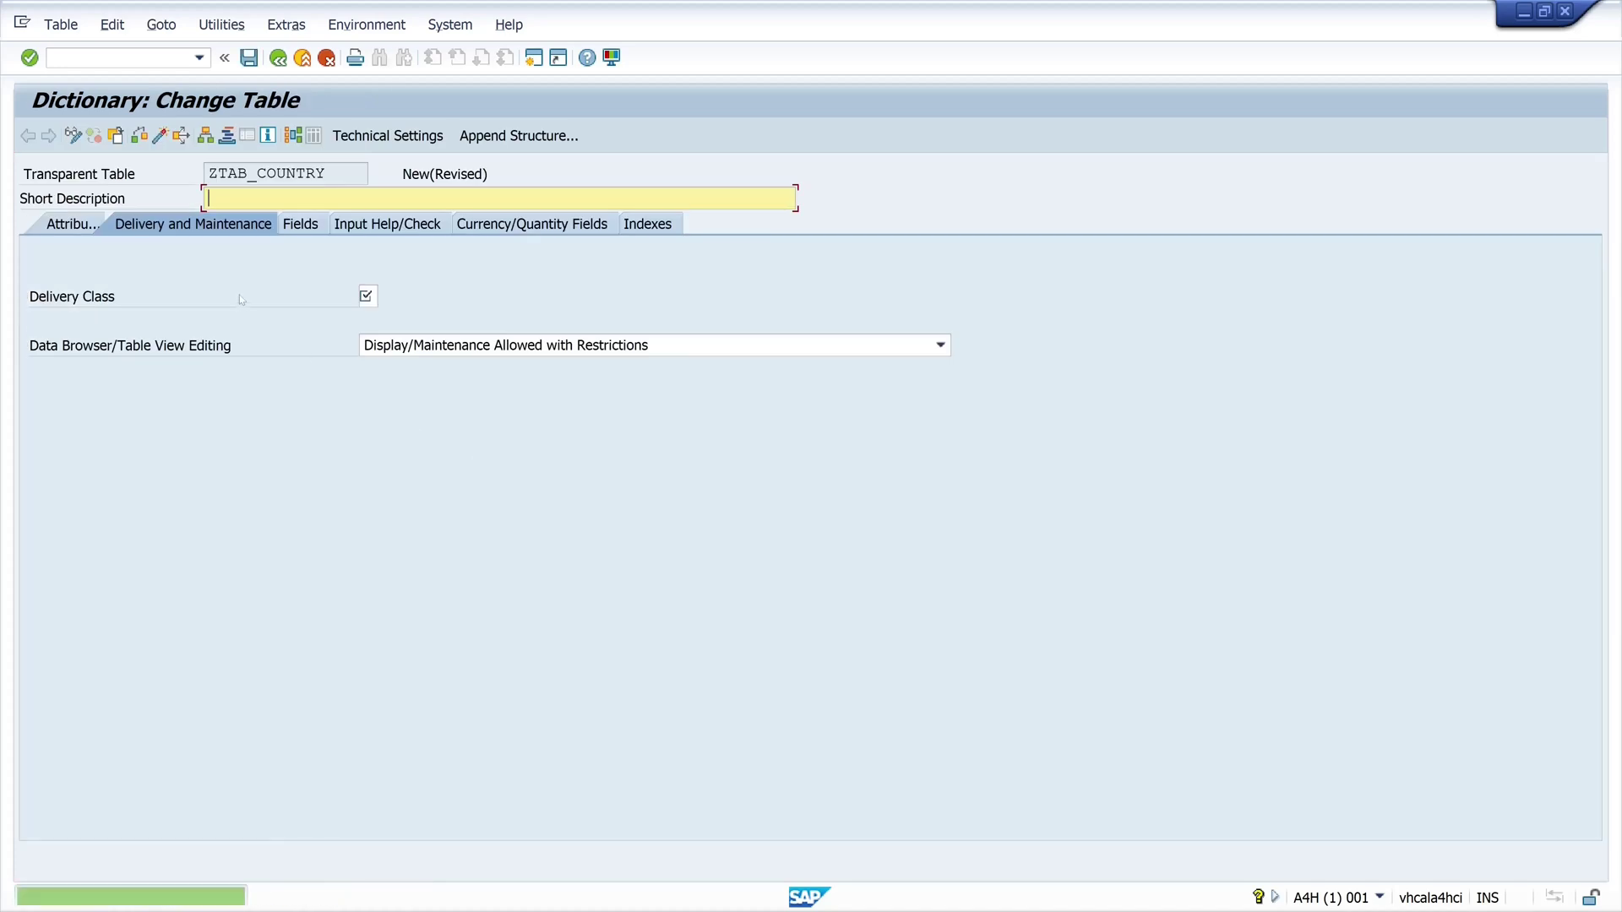
{"action": "type", "text": "country"}
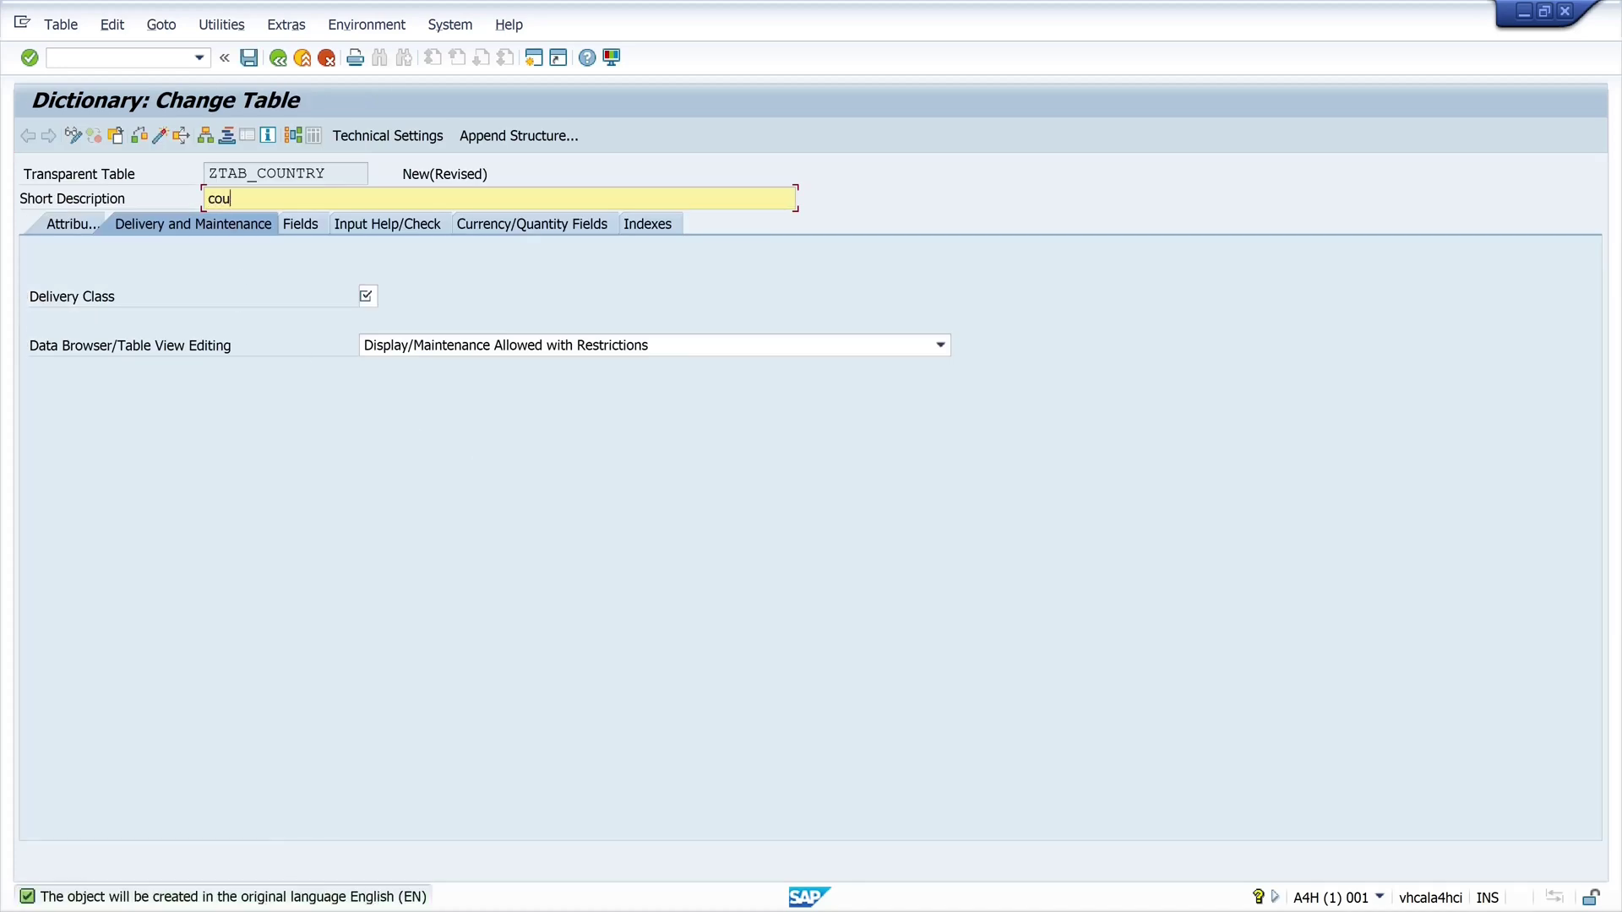
Step: Set the table's delivery class to C and its data browser/table view editing to Display/Maintenance Allowed
{"action": "left_click", "coordinate": [366, 296]}
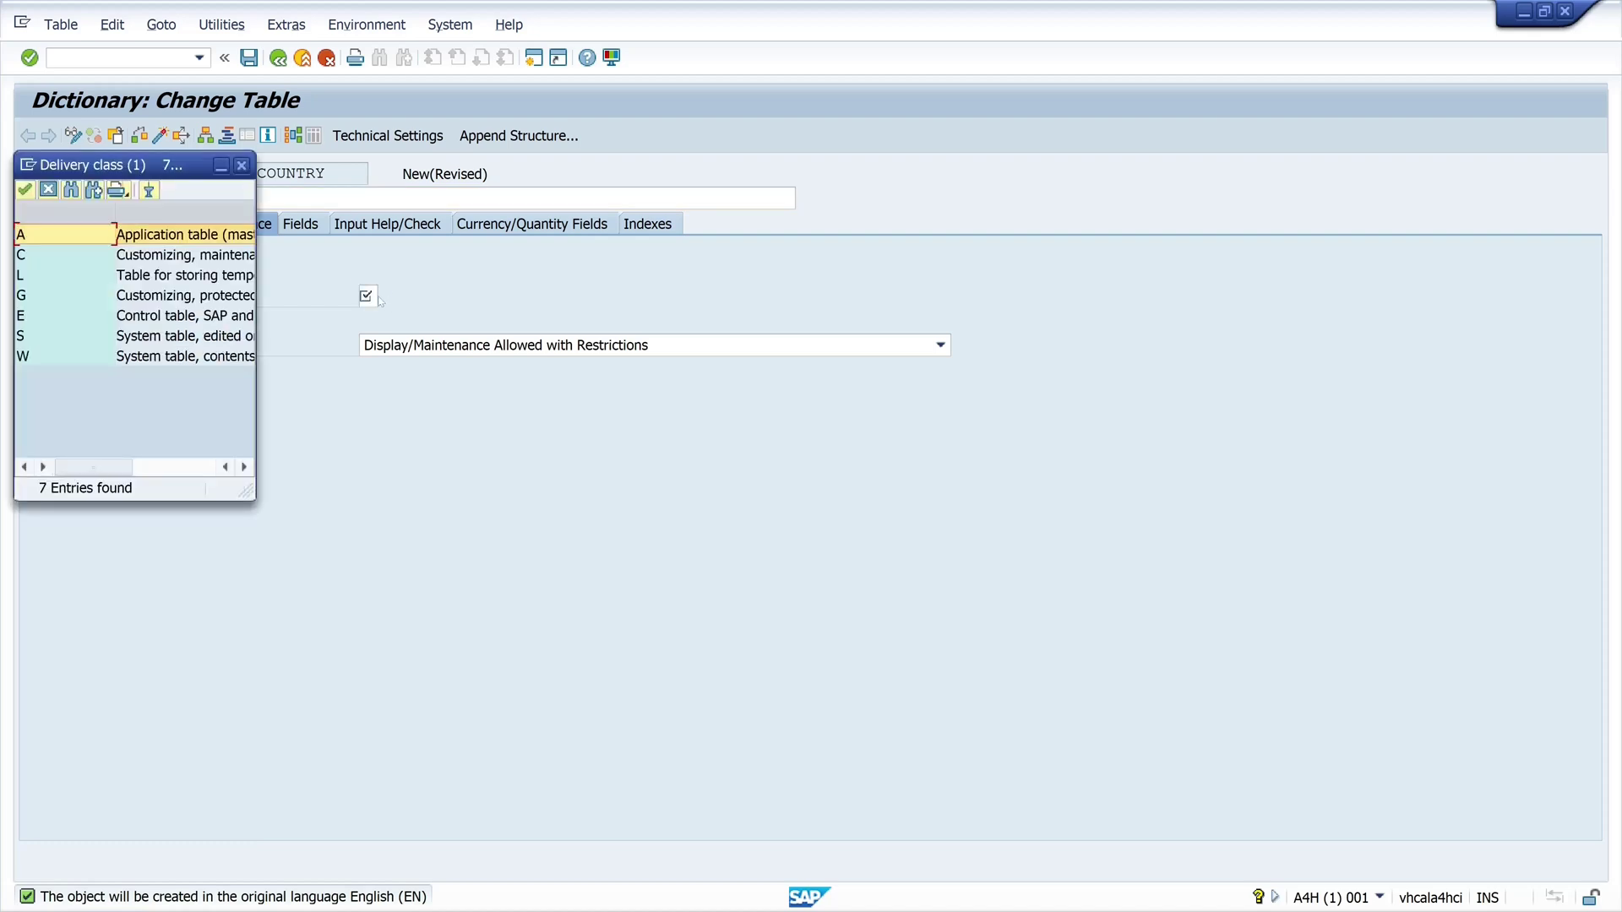
{"action": "double_click", "coordinate": [186, 256]}
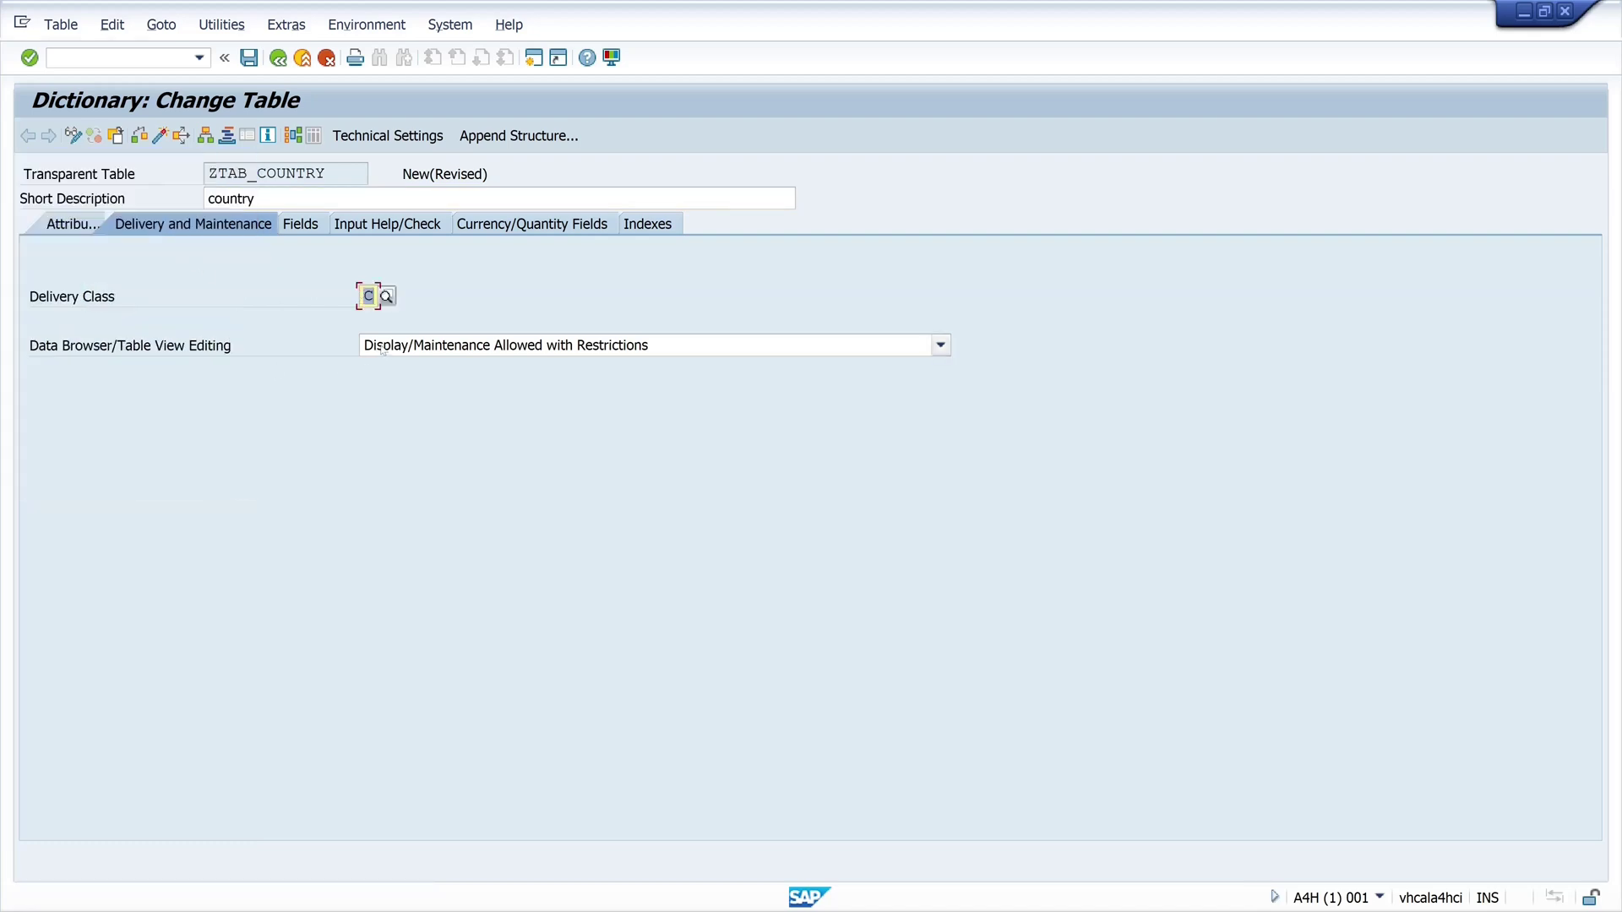
{"action": "left_click", "coordinate": [382, 348]}
{"action": "left_click", "coordinate": [427, 388]}
{"action": "left_click", "coordinate": [72, 223]}
{"action": "left_click", "coordinate": [193, 224]}
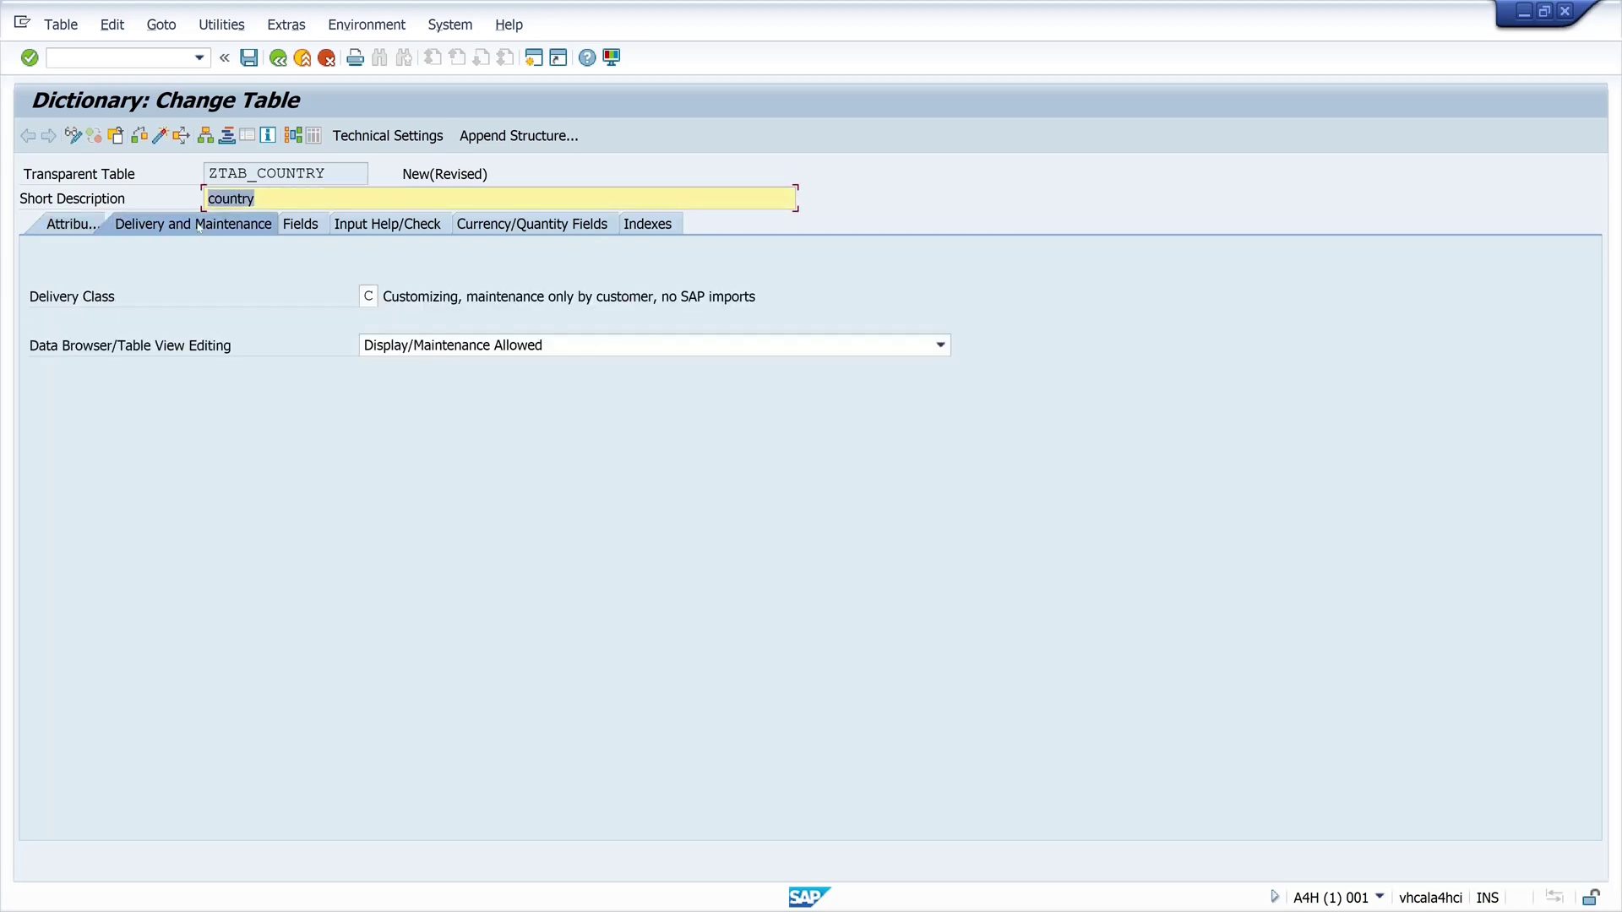
Step: Add the key field mandt to the table with initial values enabled and data element mandt
{"action": "left_click", "coordinate": [305, 225]}
{"action": "type", "text": "mandt"}
{"action": "key", "text": "Tab"}
{"action": "key", "text": "Tab"}
{"action": "key", "text": "space"}
{"action": "key", "text": "Tab"}
{"action": "type", "text": "mandt"}
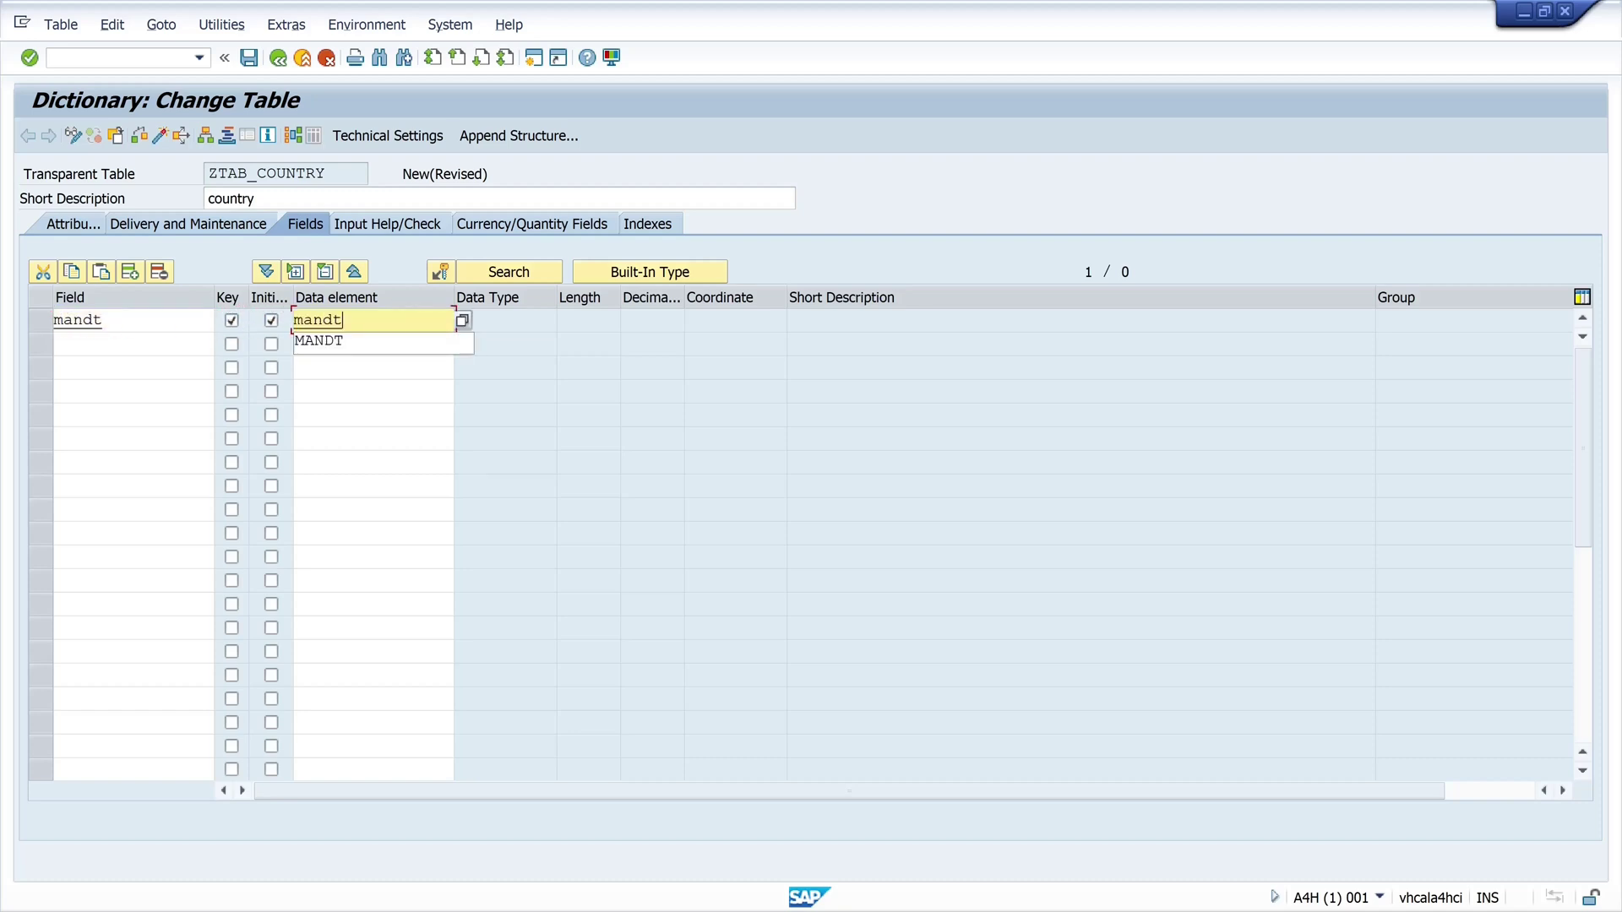
Step: Add a second key field land1 with initial values enabled and data element land1
{"action": "key", "text": "Tab"}
{"action": "type", "text": "land1"}
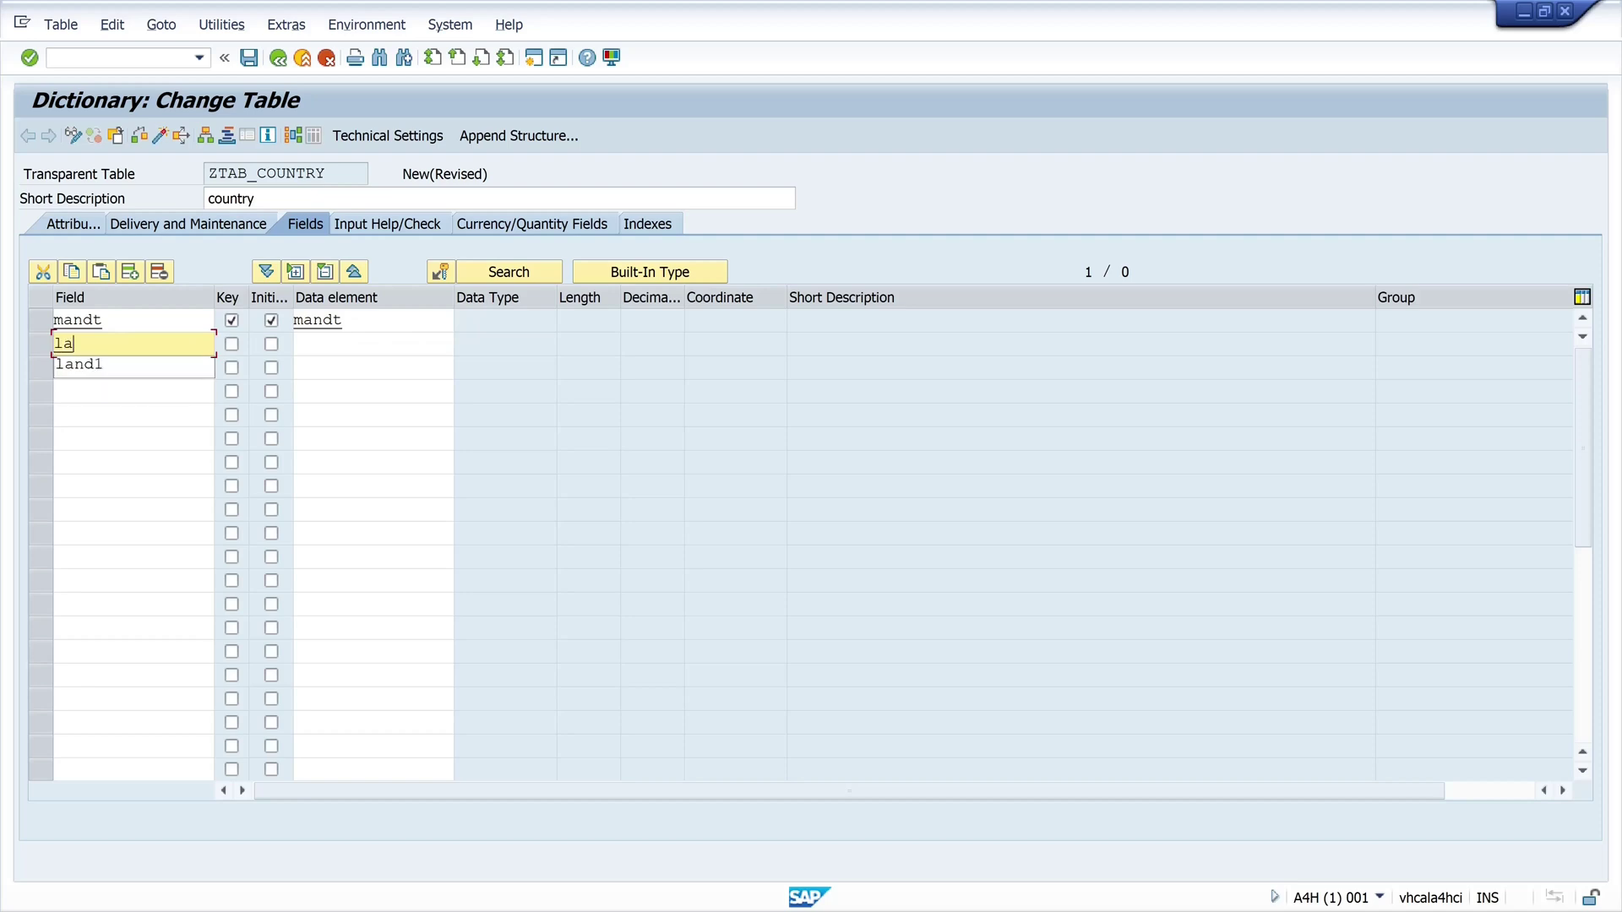
{"action": "key", "text": "Tab"}
{"action": "key", "text": "space"}
{"action": "key", "text": "Tab"}
{"action": "key", "text": "space"}
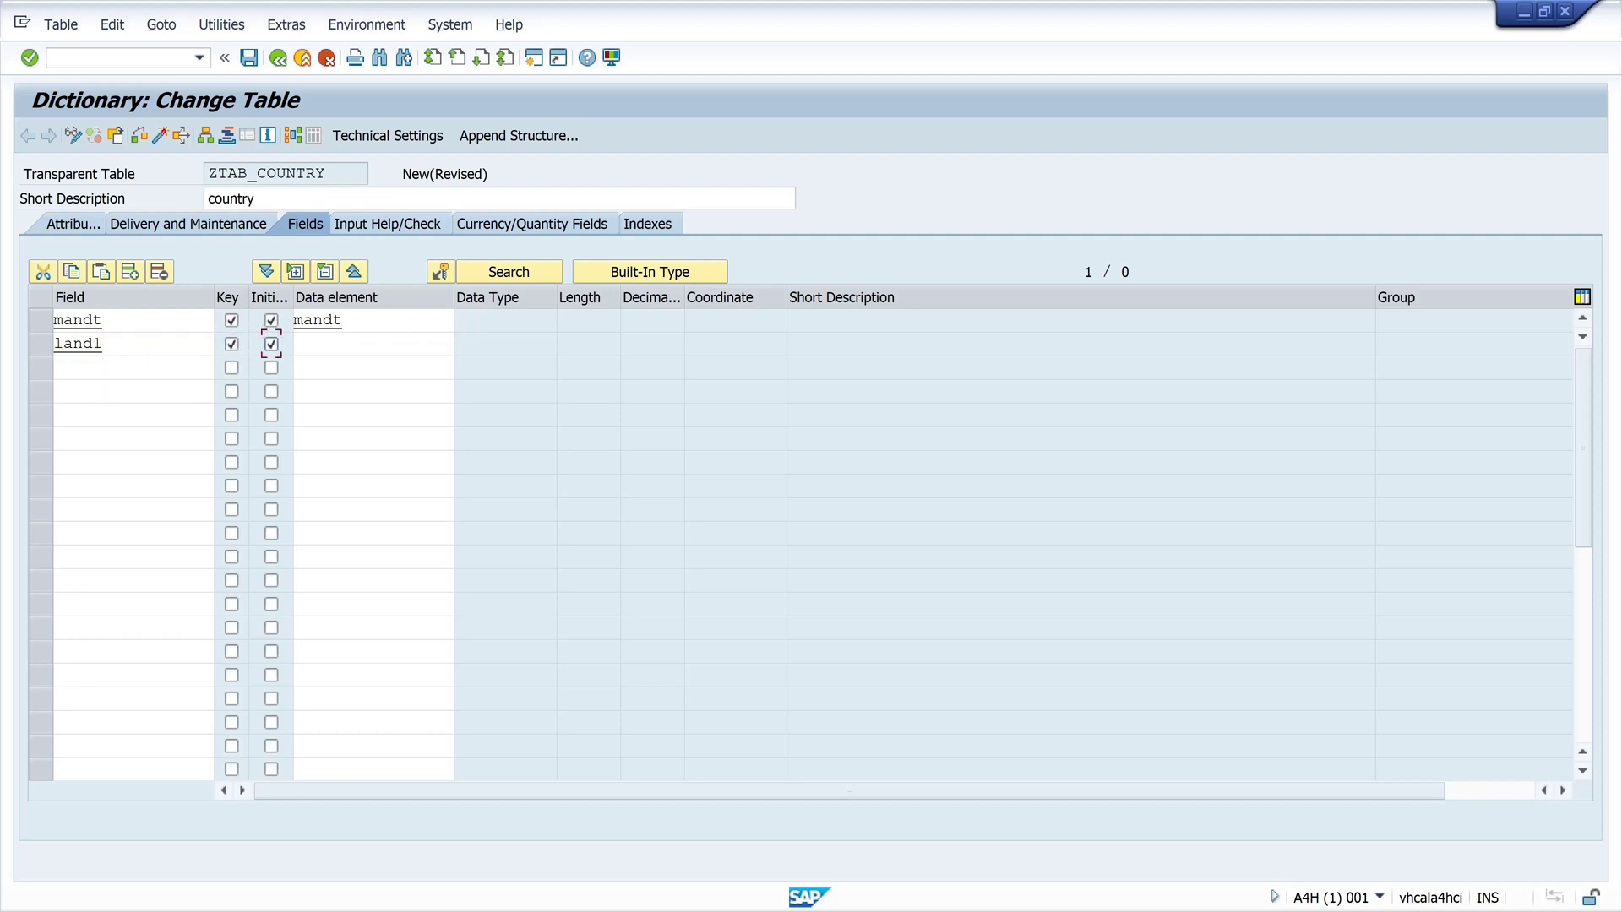
{"action": "key", "text": "Tab"}
{"action": "type", "text": "land"}
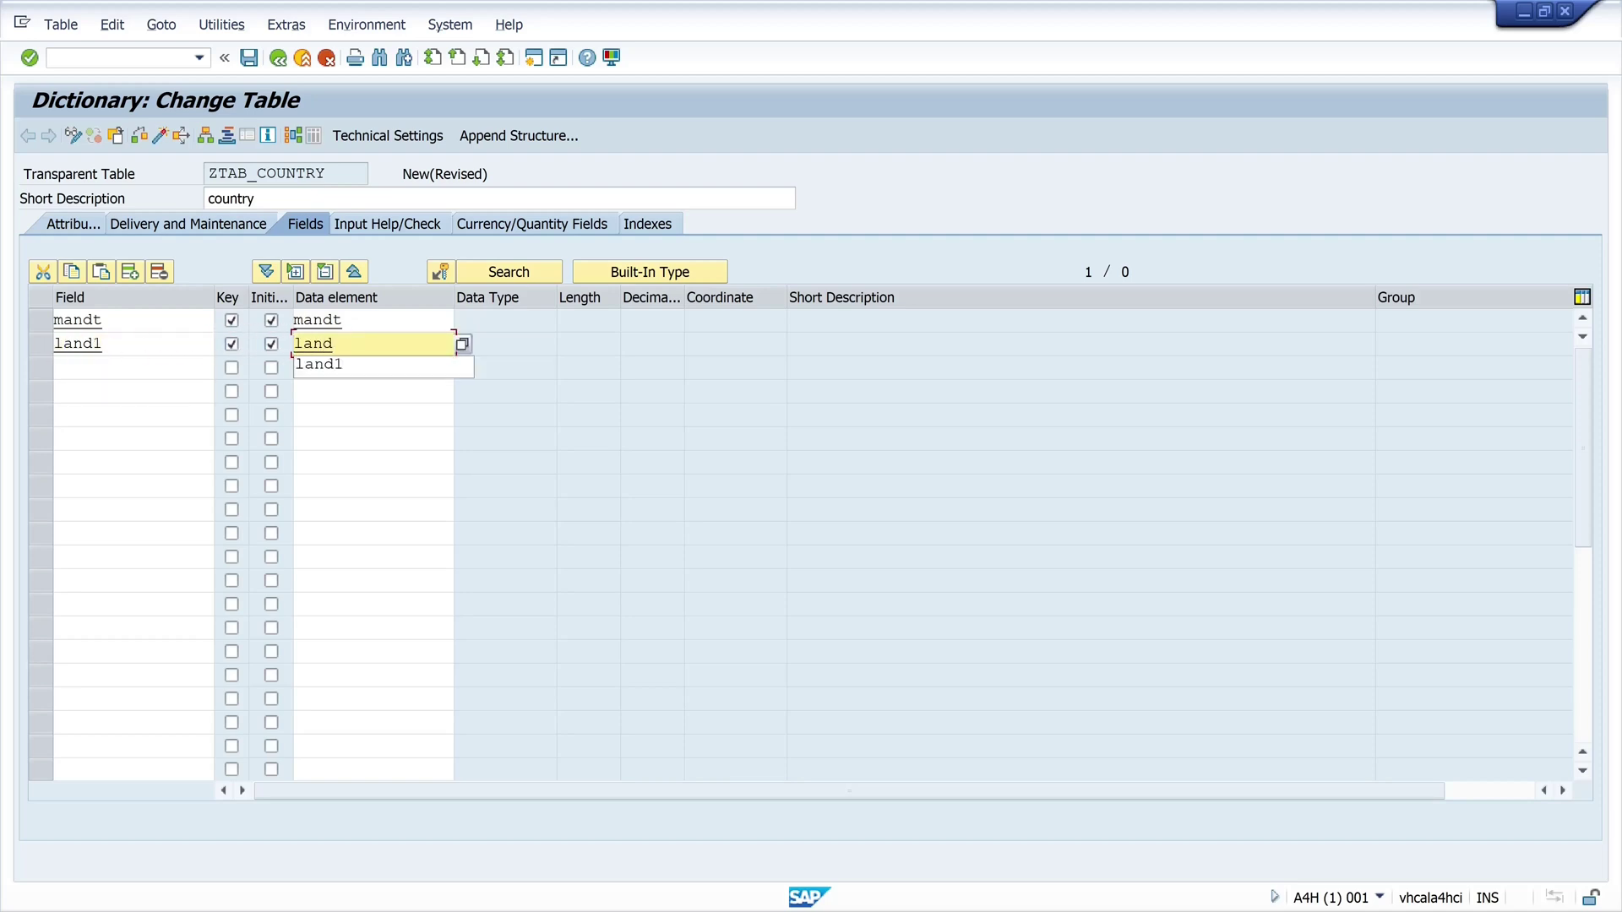
{"action": "type", "text": "1"}
Step: Rename the land1 field to country, keeping its data element, and confirm the field list
{"action": "left_click", "coordinate": [77, 343]}
{"action": "double_click", "coordinate": [77, 343]}
{"action": "type", "text": "country"}
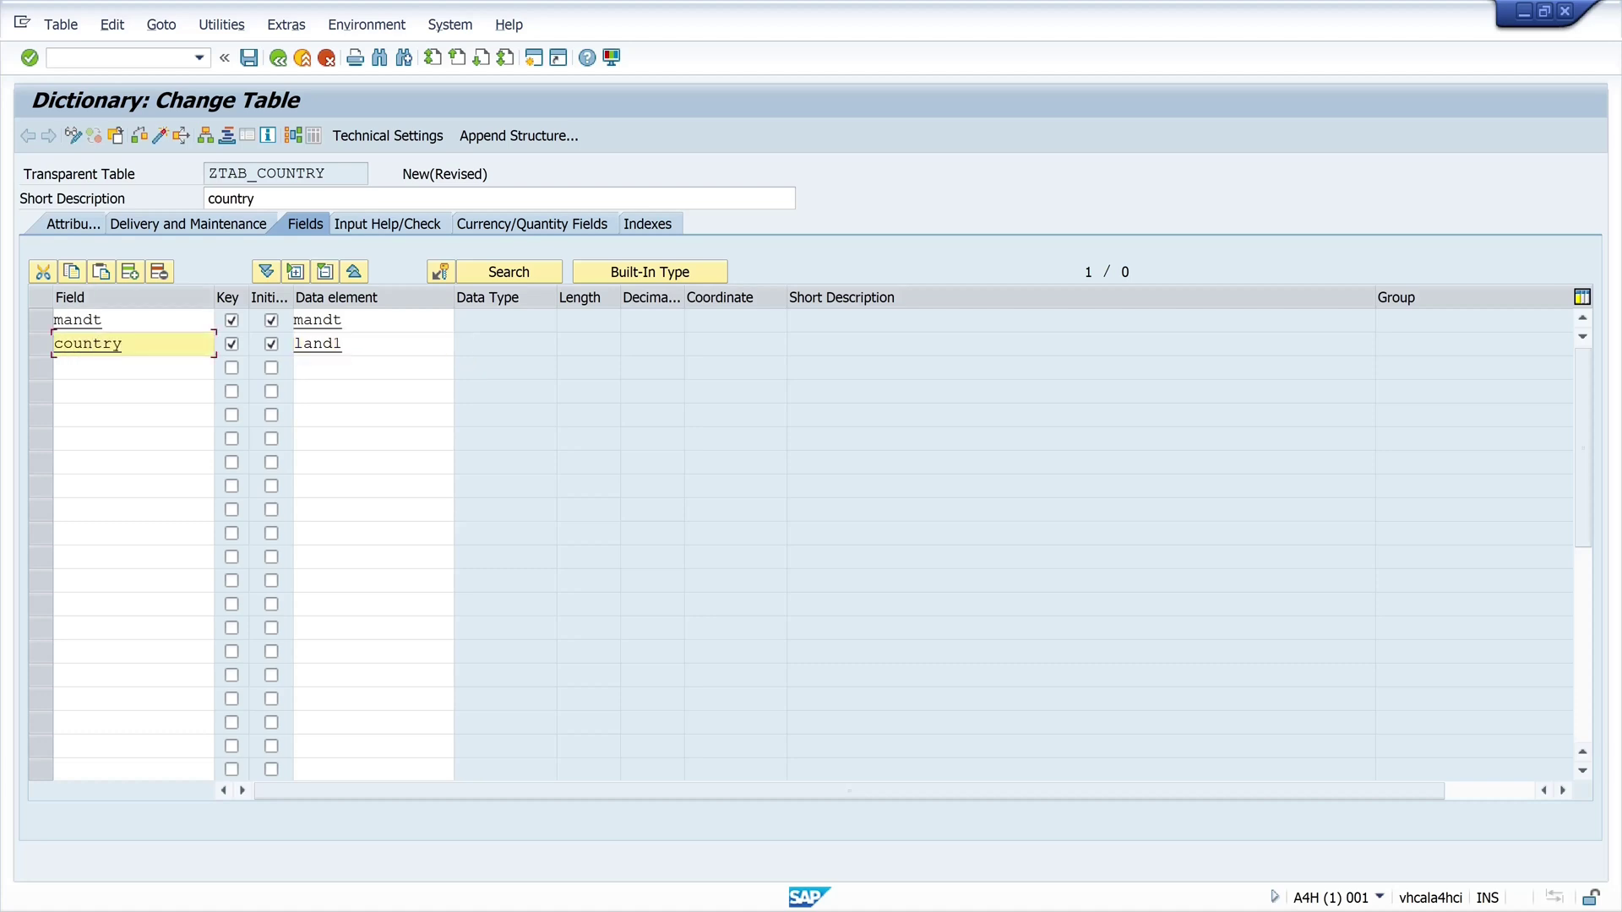
{"action": "key", "text": "Return"}
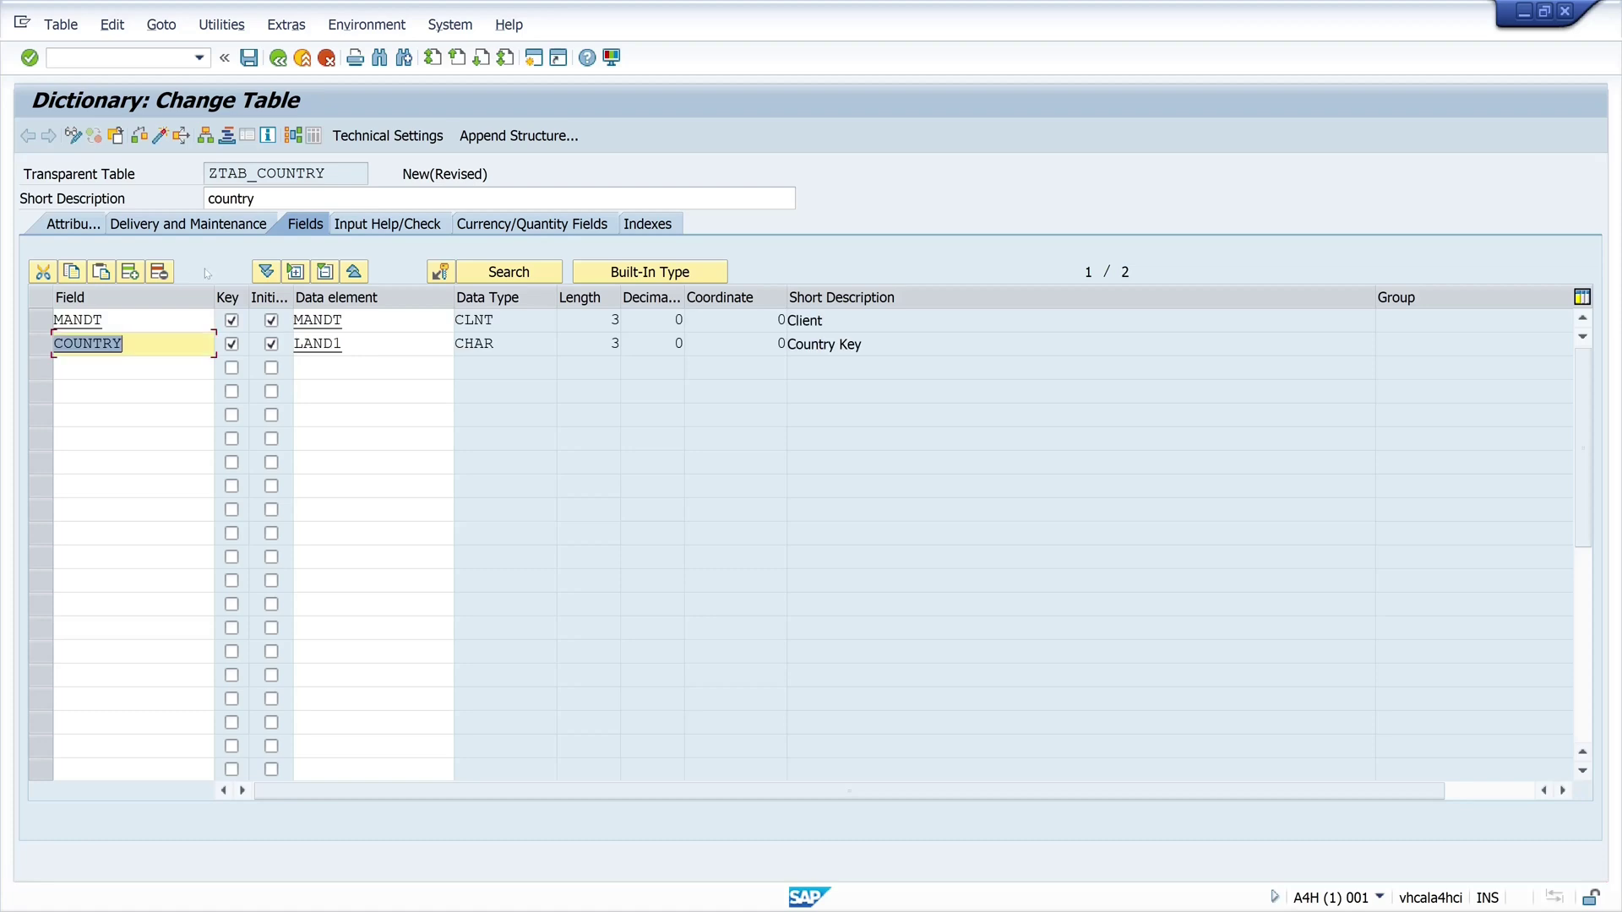
Step: Activate the table in package Z_EXAMPLES, choosing data class APPL0 and size category 0 in its technical settings
{"action": "left_click", "coordinate": [160, 136]}
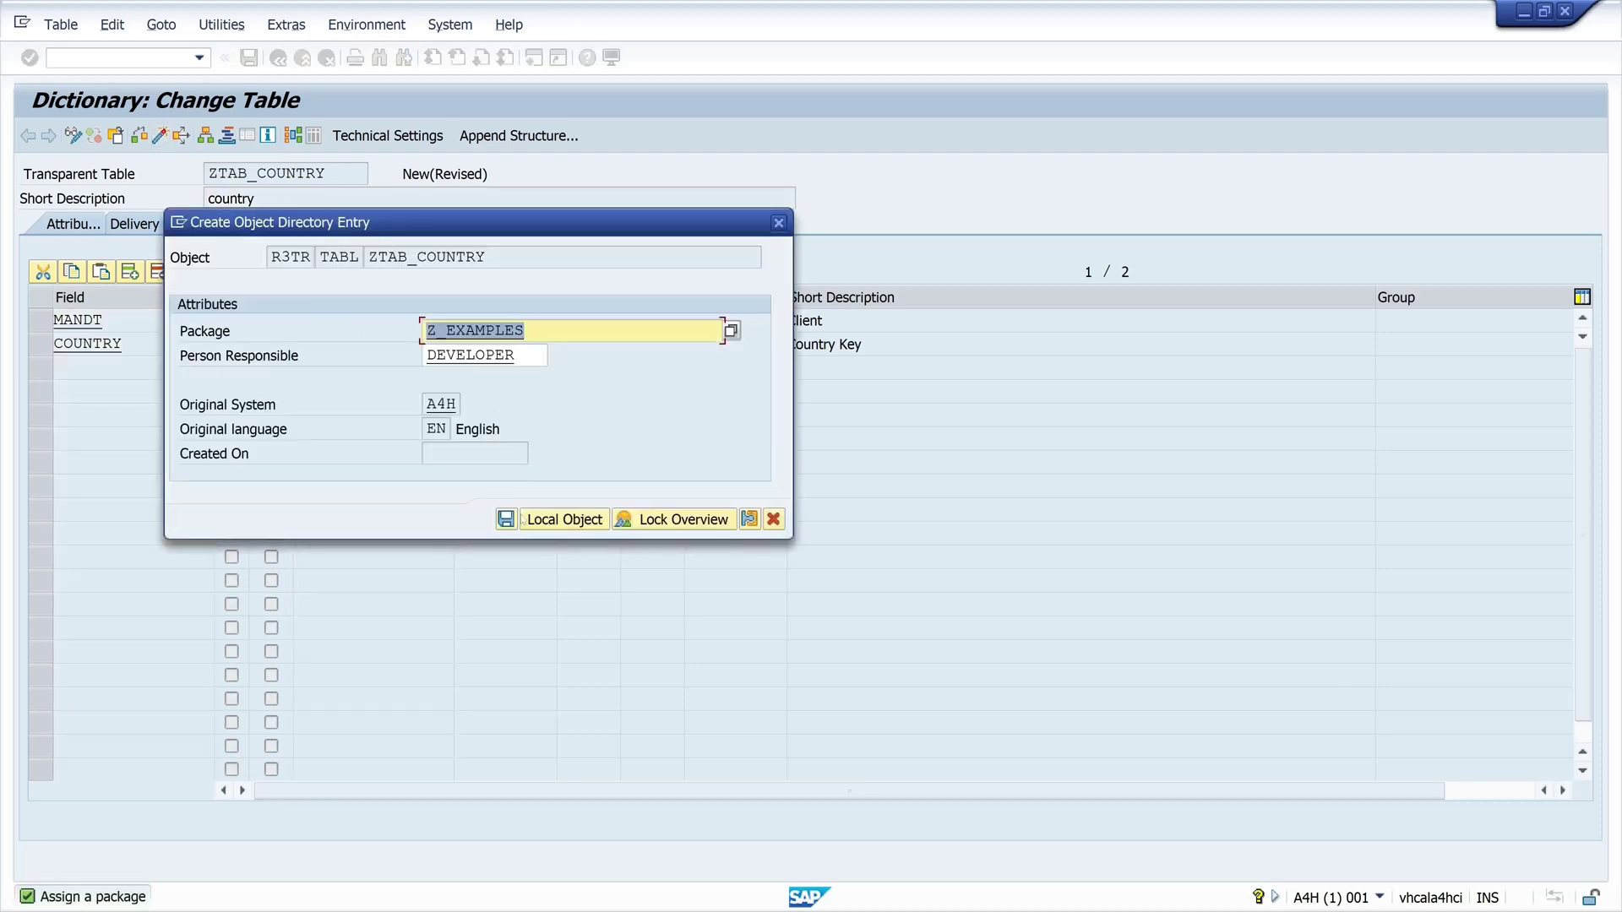
{"action": "left_click", "coordinate": [505, 520]}
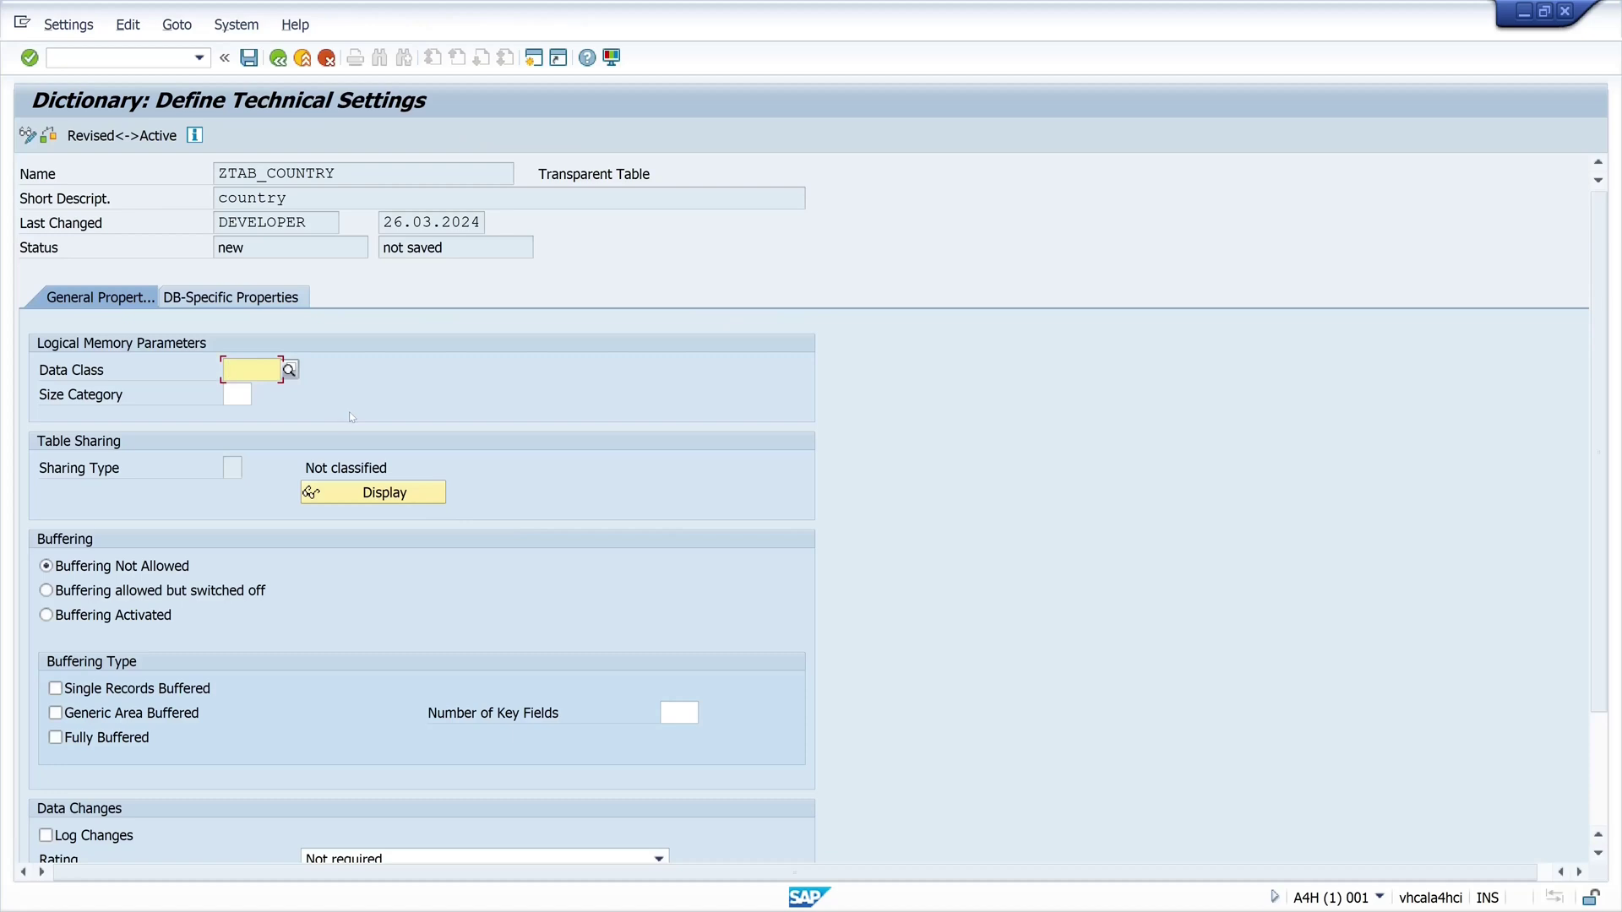
{"action": "left_click", "coordinate": [289, 371]}
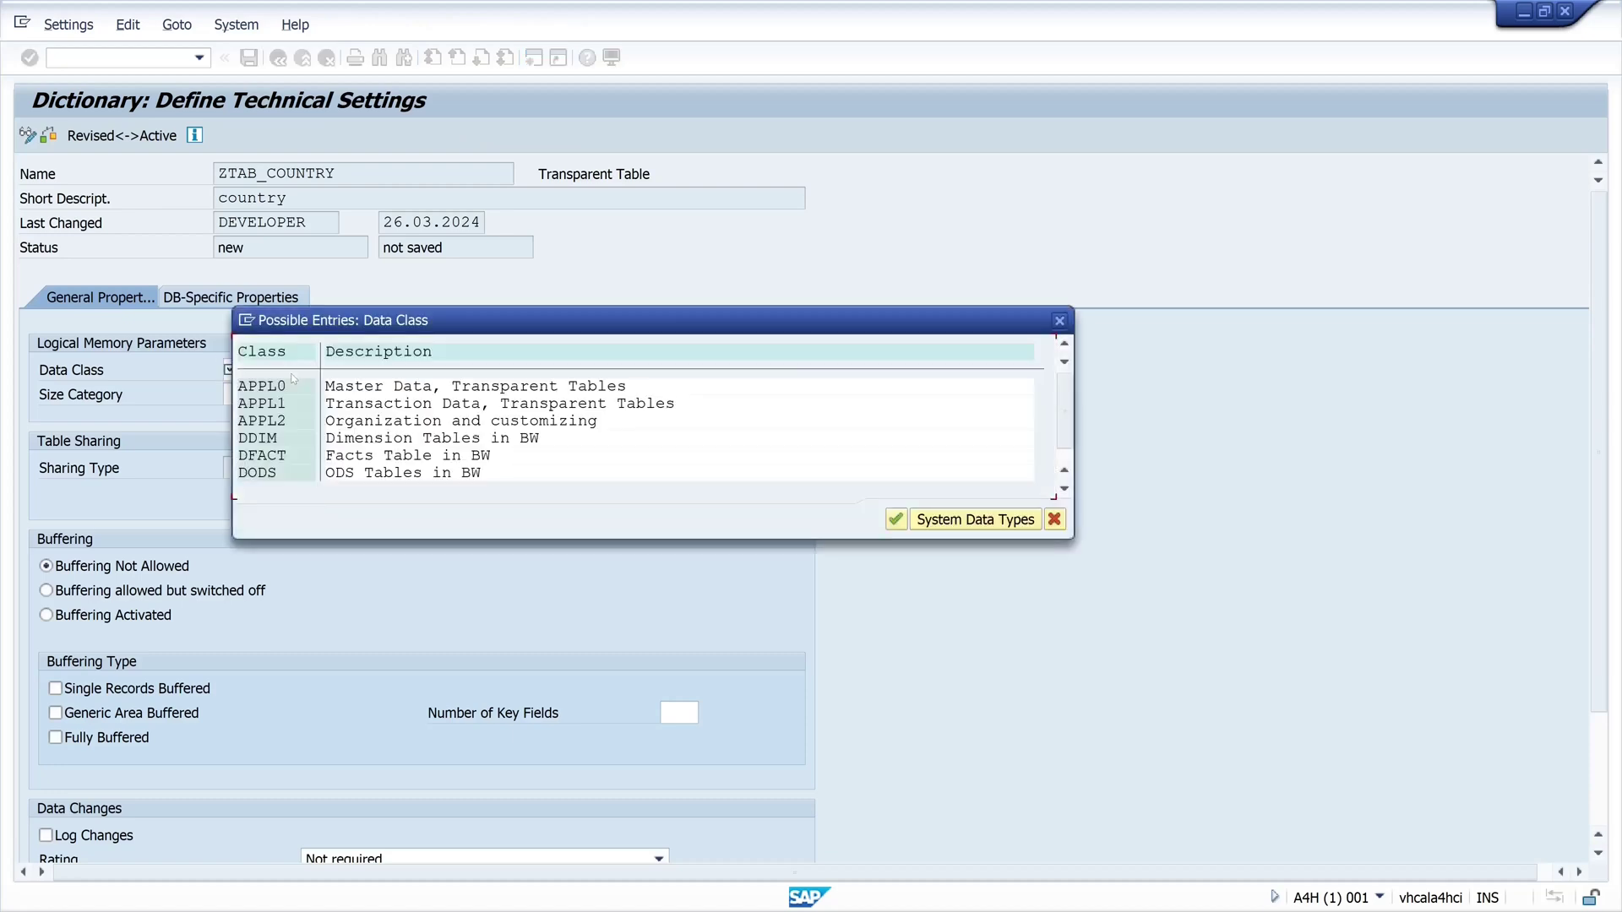
{"action": "left_click", "coordinate": [281, 390]}
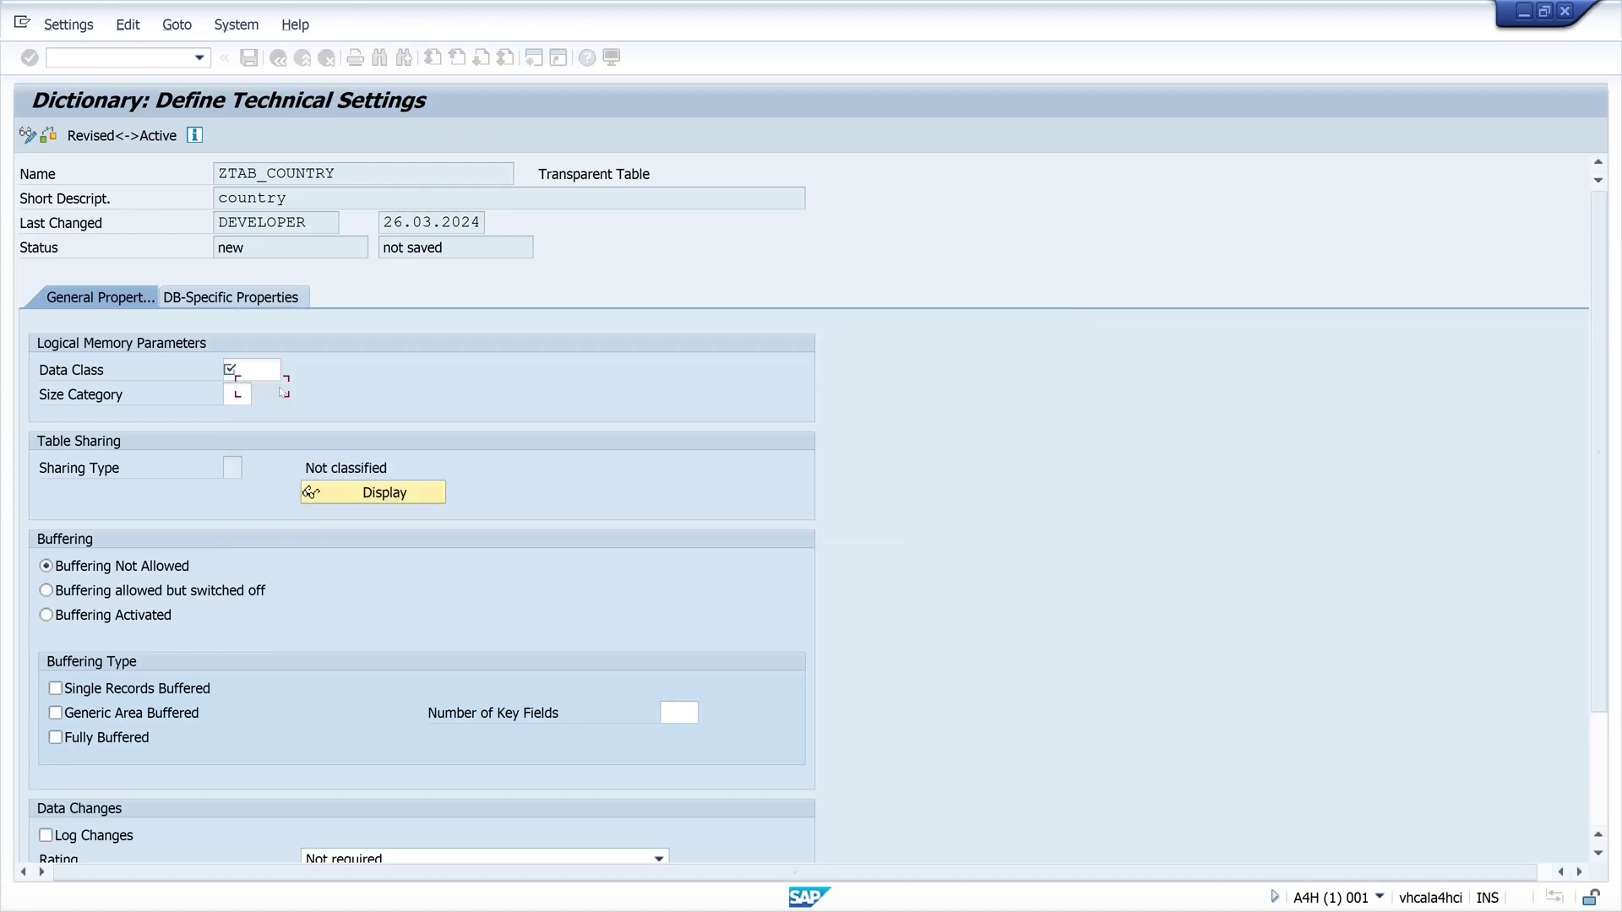
{"action": "left_click", "coordinate": [250, 396]}
{"action": "left_click", "coordinate": [263, 397]}
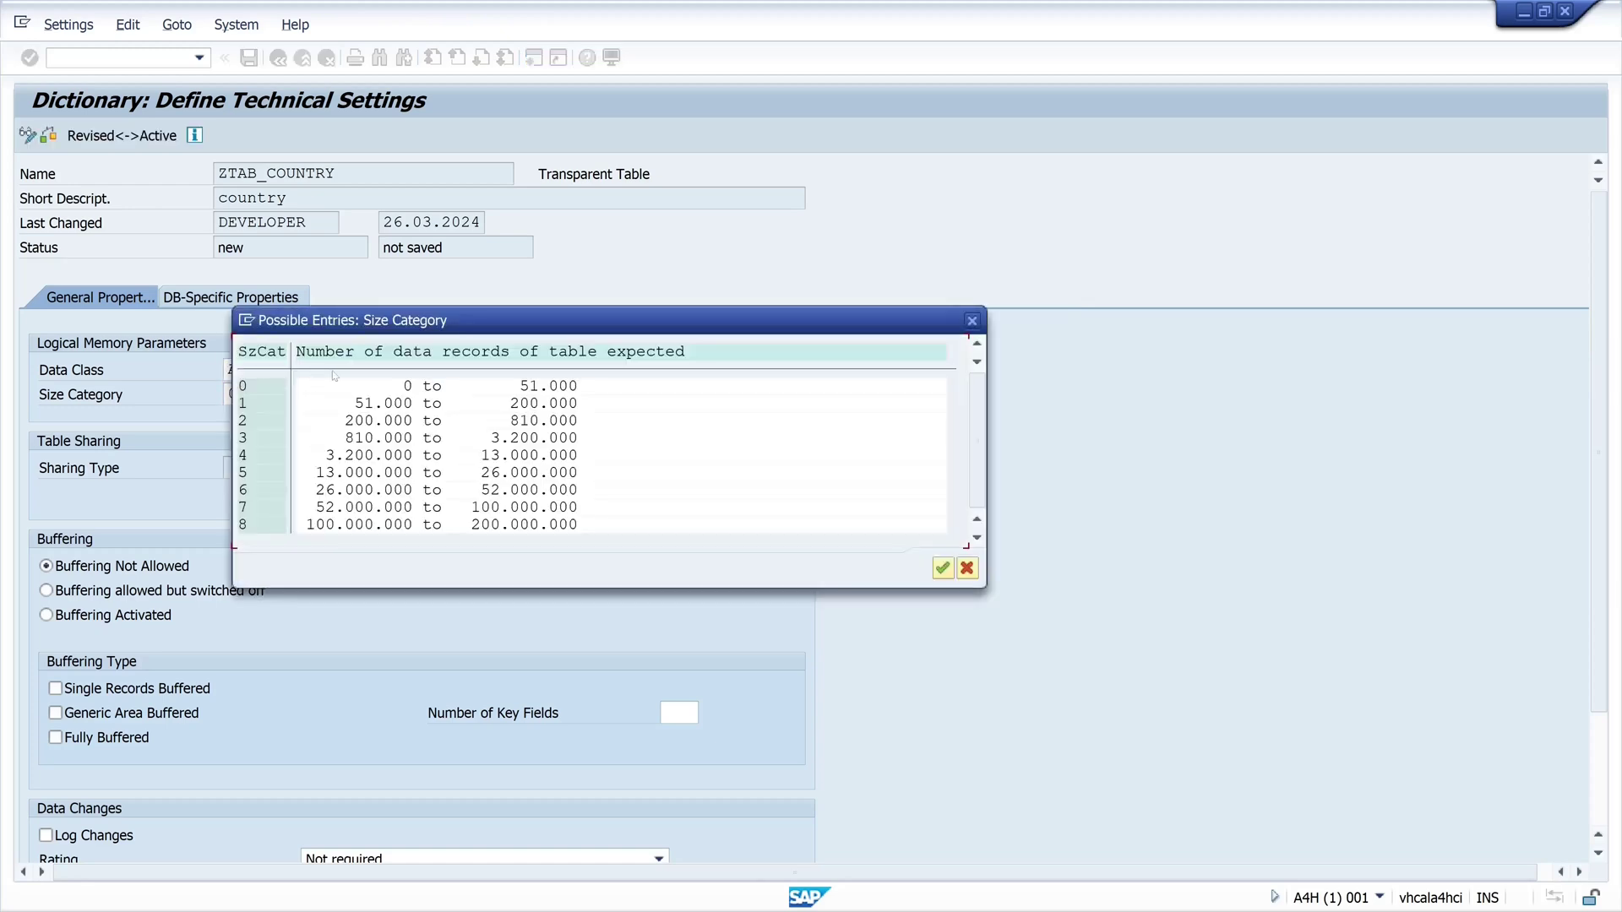
{"action": "left_click", "coordinate": [262, 386]}
Step: Enter "test" as the reason under data changes, then save the technical settings and return to the table definition
{"action": "scroll", "coordinate": [321, 481], "scroll_direction": "down", "scroll_amount": 1}
{"action": "scroll", "coordinate": [321, 481], "scroll_direction": "down", "scroll_amount": 1}
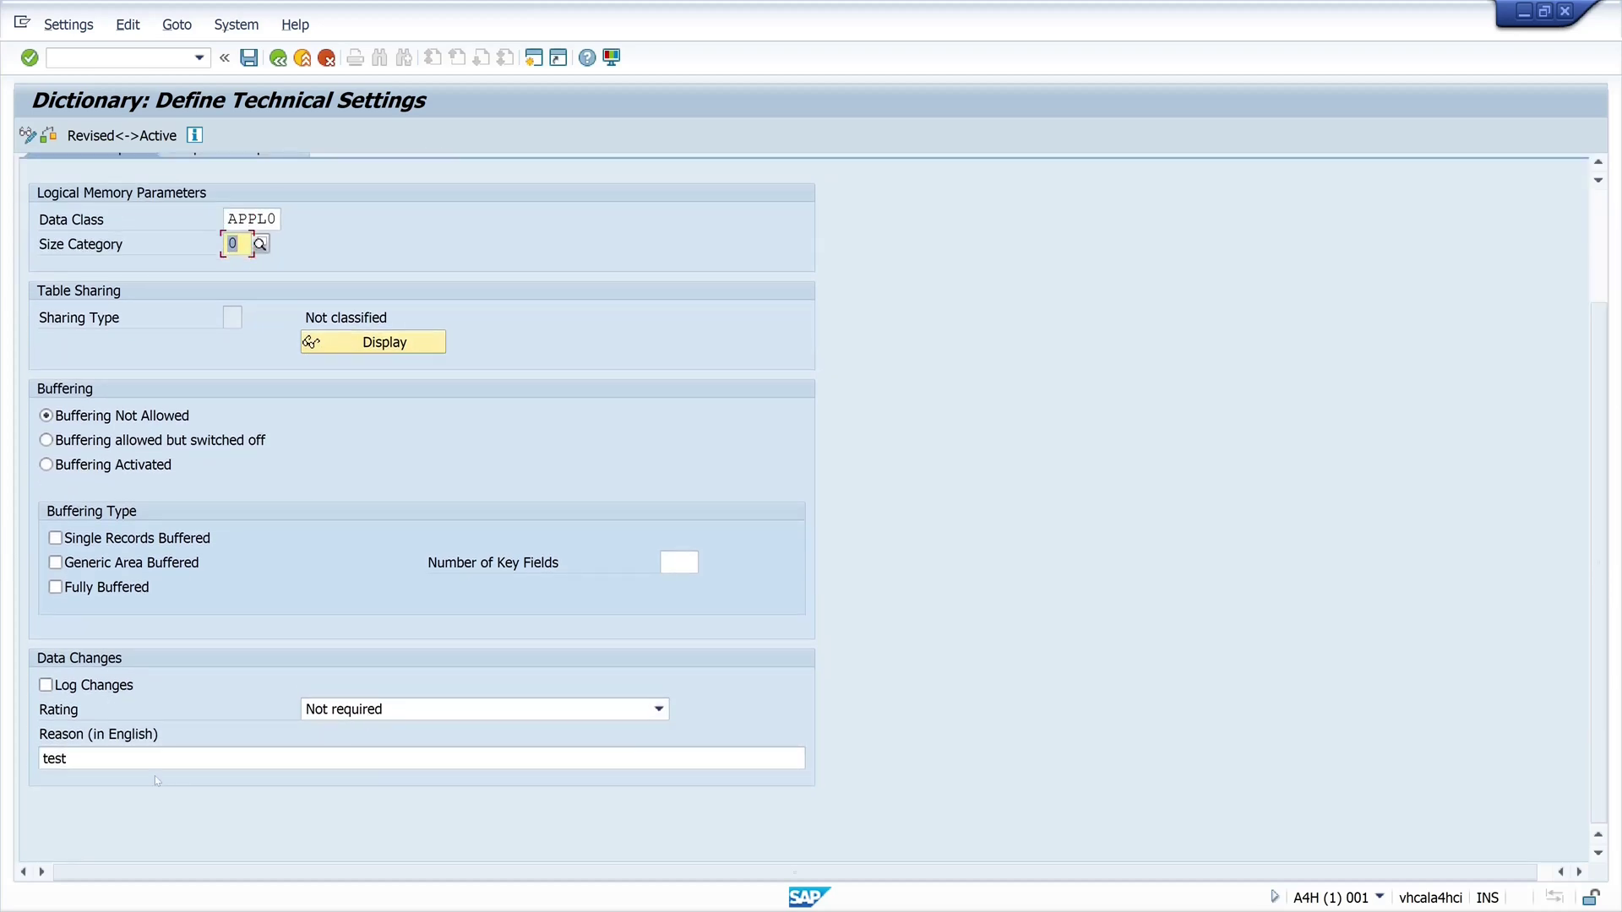
{"action": "double_click", "coordinate": [54, 757]}
{"action": "left_click", "coordinate": [251, 706]}
{"action": "left_click", "coordinate": [248, 57]}
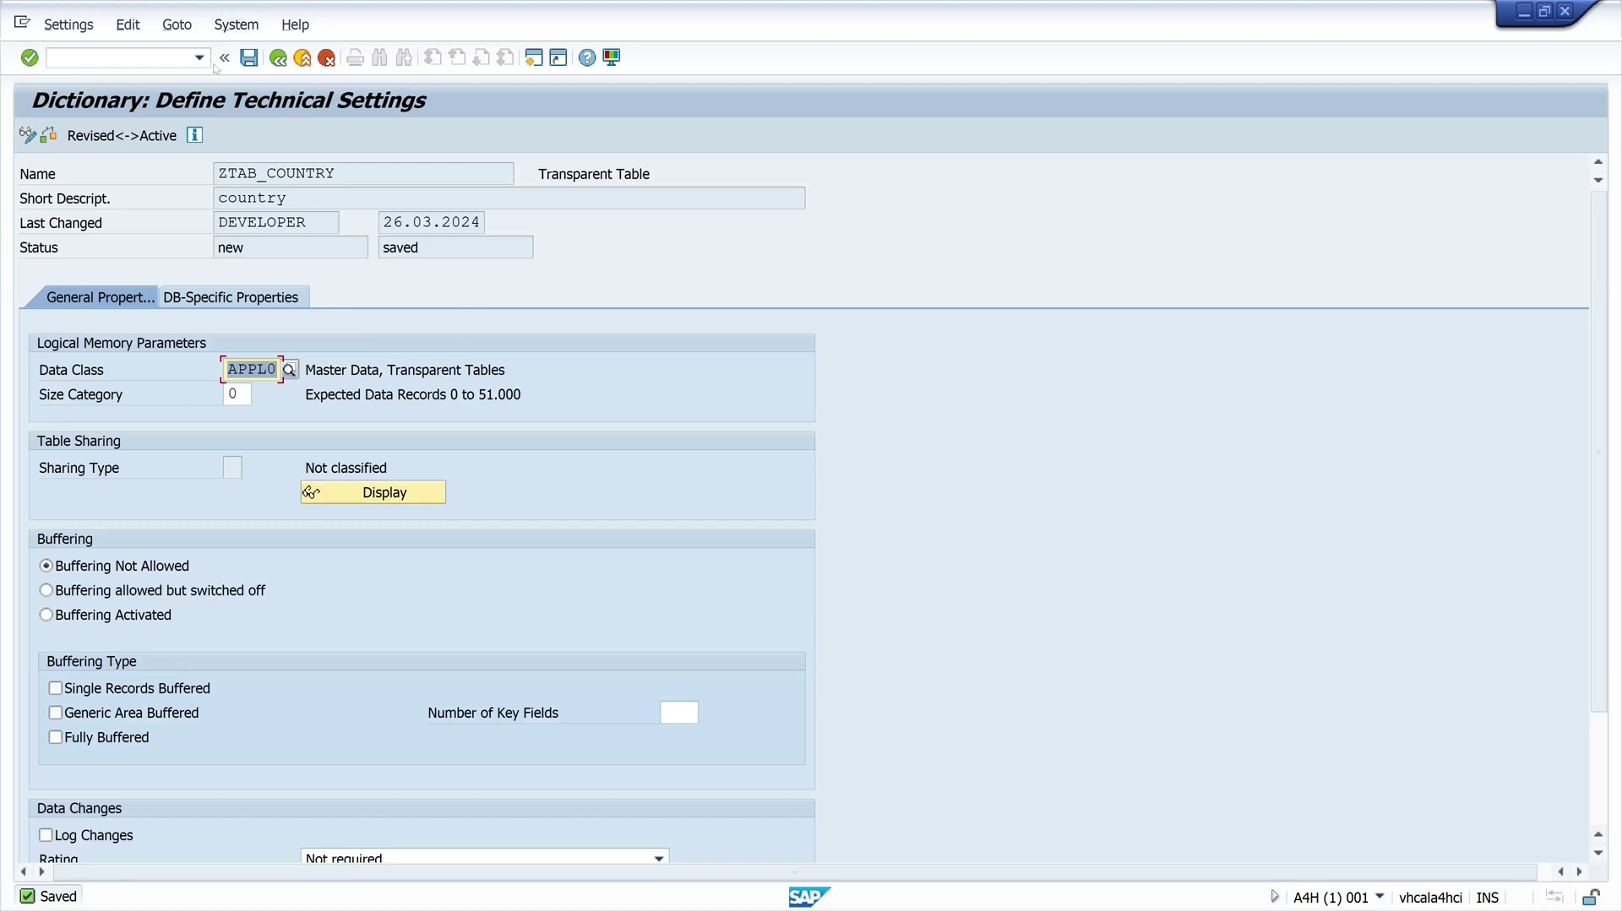
{"action": "left_click", "coordinate": [278, 57]}
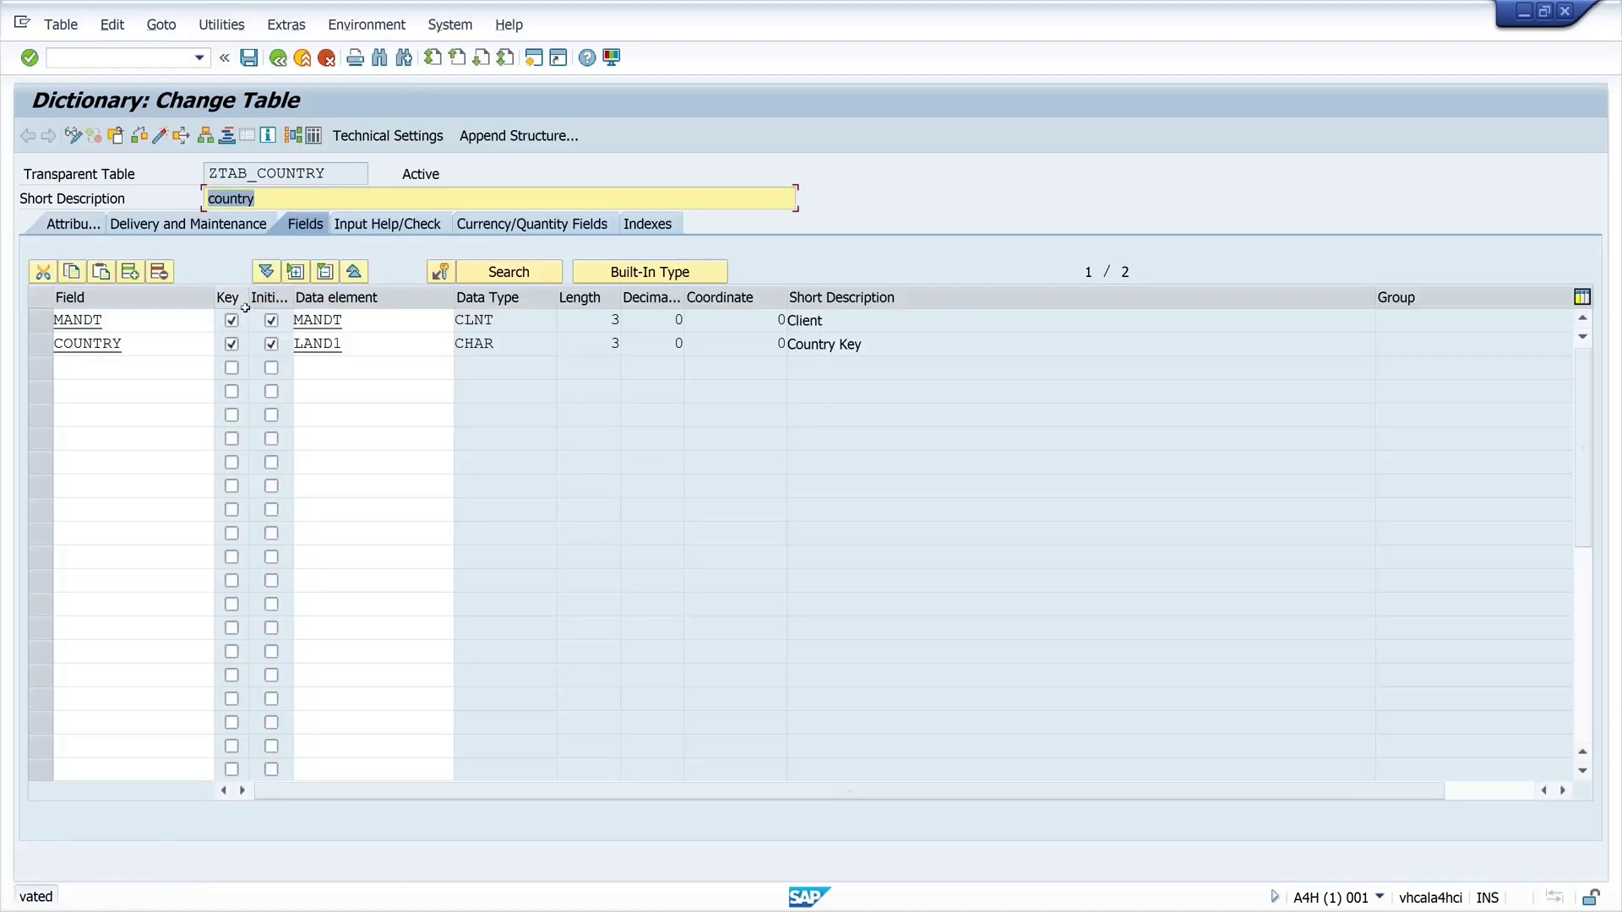
Step: Open the table maintenance generator for ZTAB_COUNTRY and set the authorization group to &NC&
{"action": "left_click", "coordinate": [237, 28]}
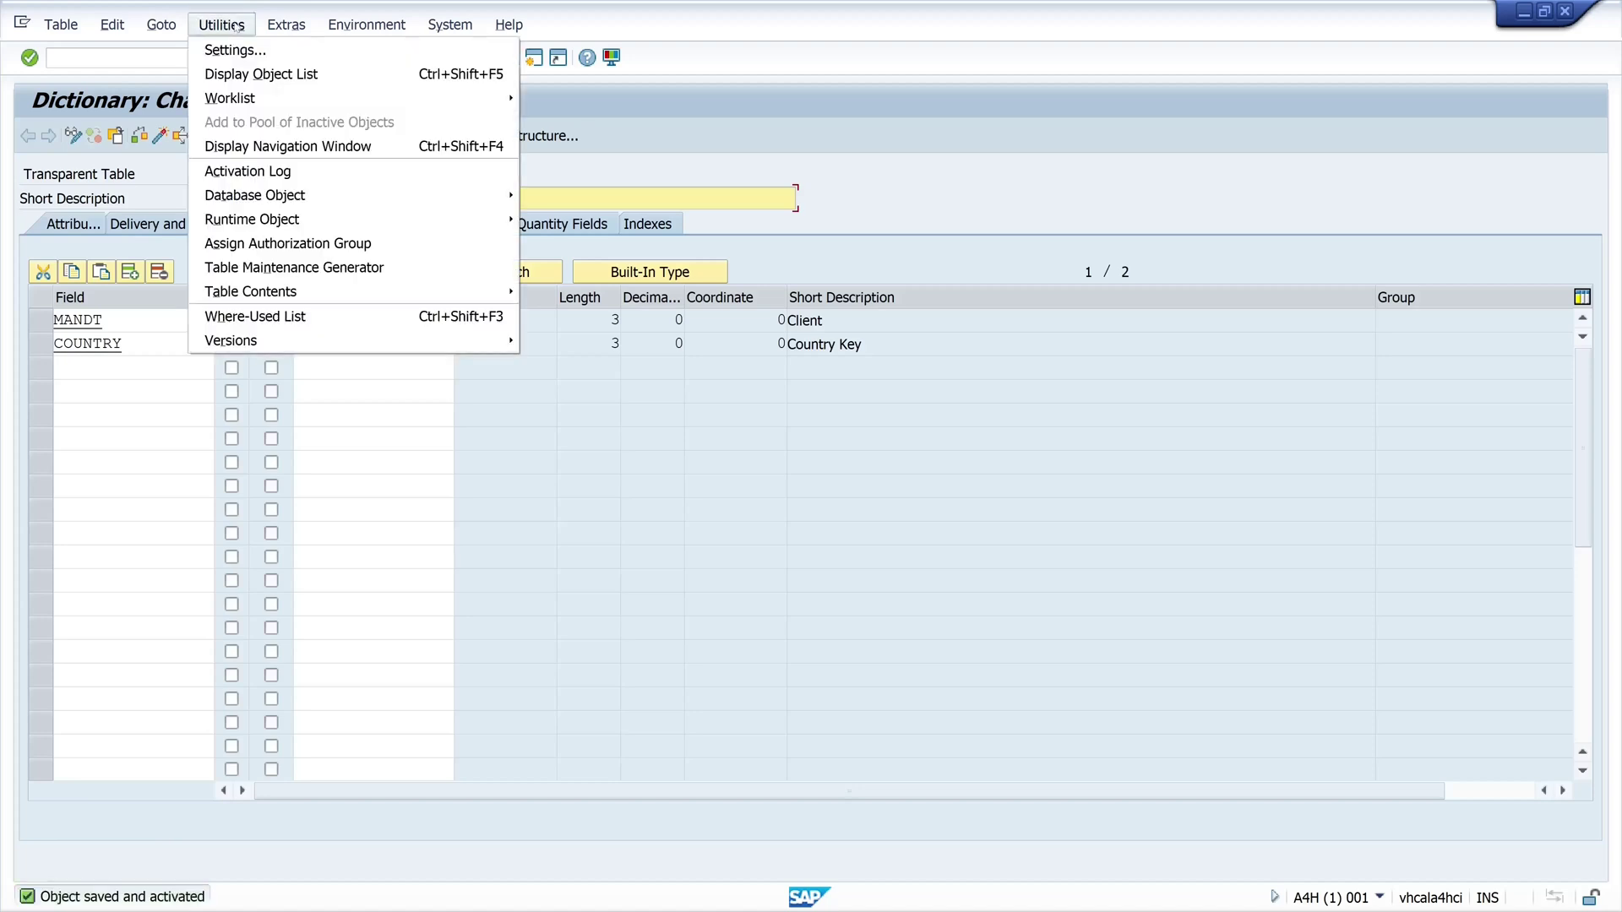
{"action": "left_click", "coordinate": [288, 267]}
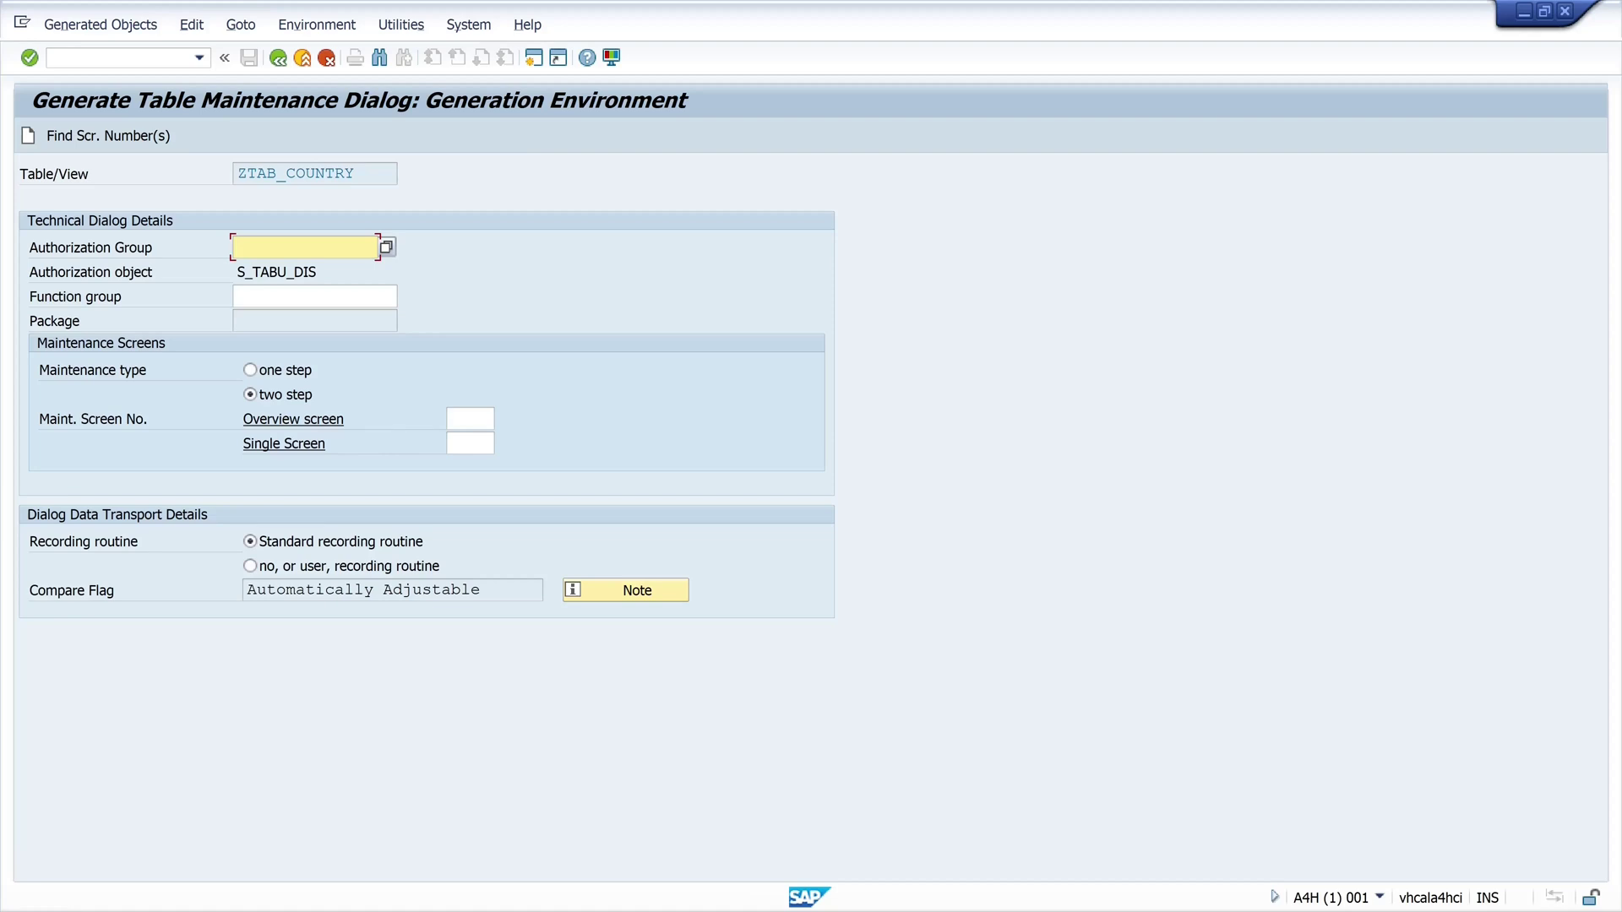
{"action": "left_click", "coordinate": [387, 247]}
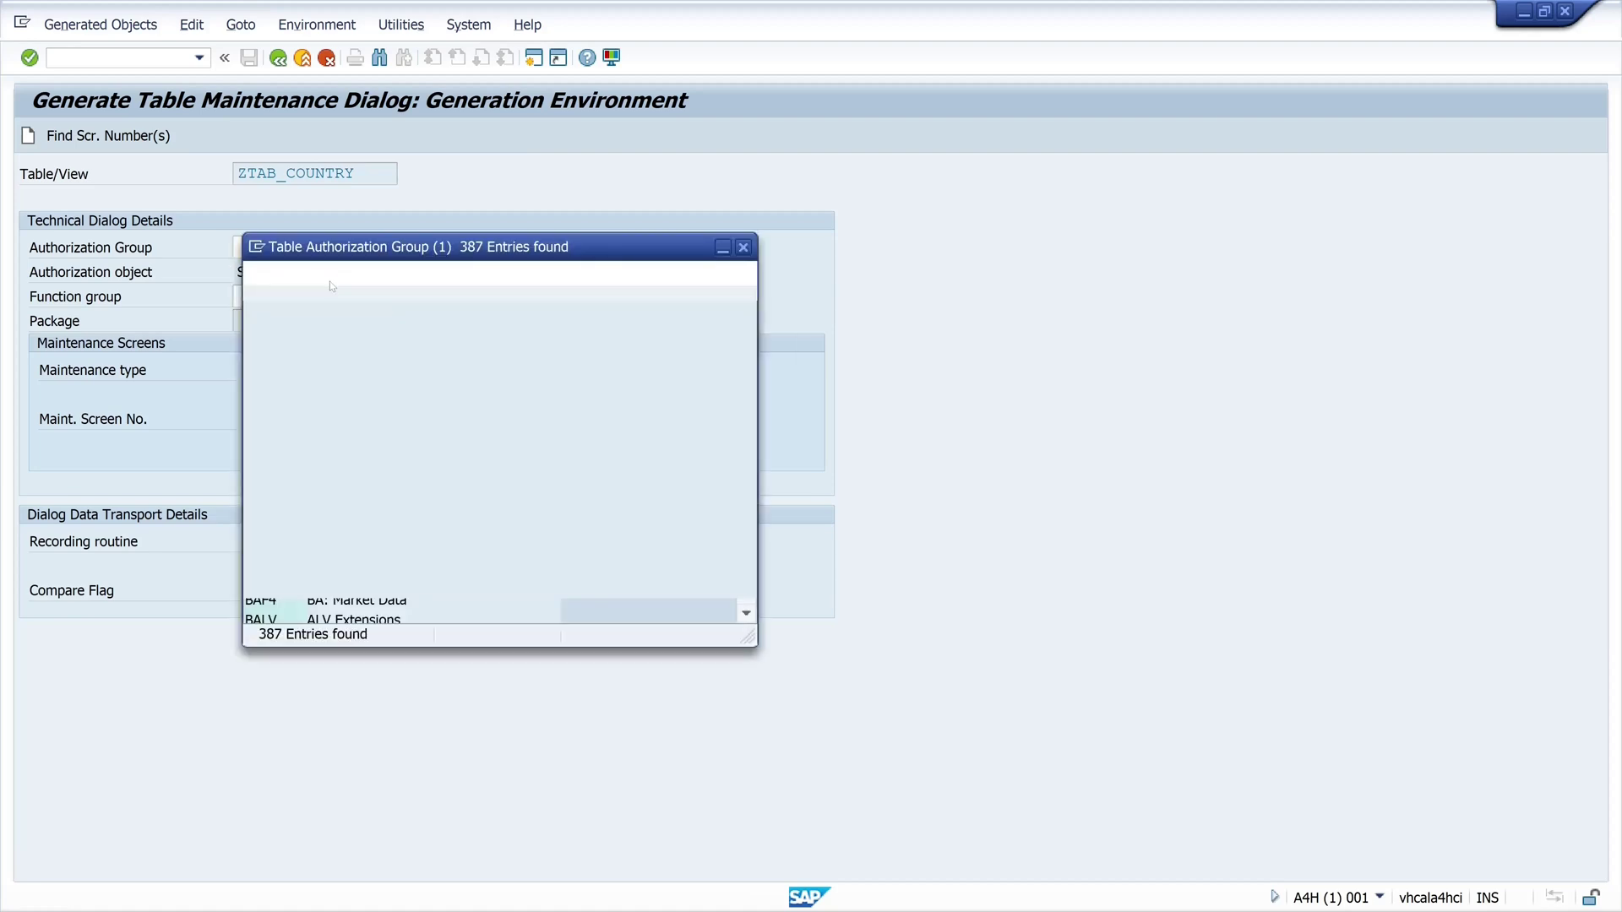
{"action": "double_click", "coordinate": [264, 398]}
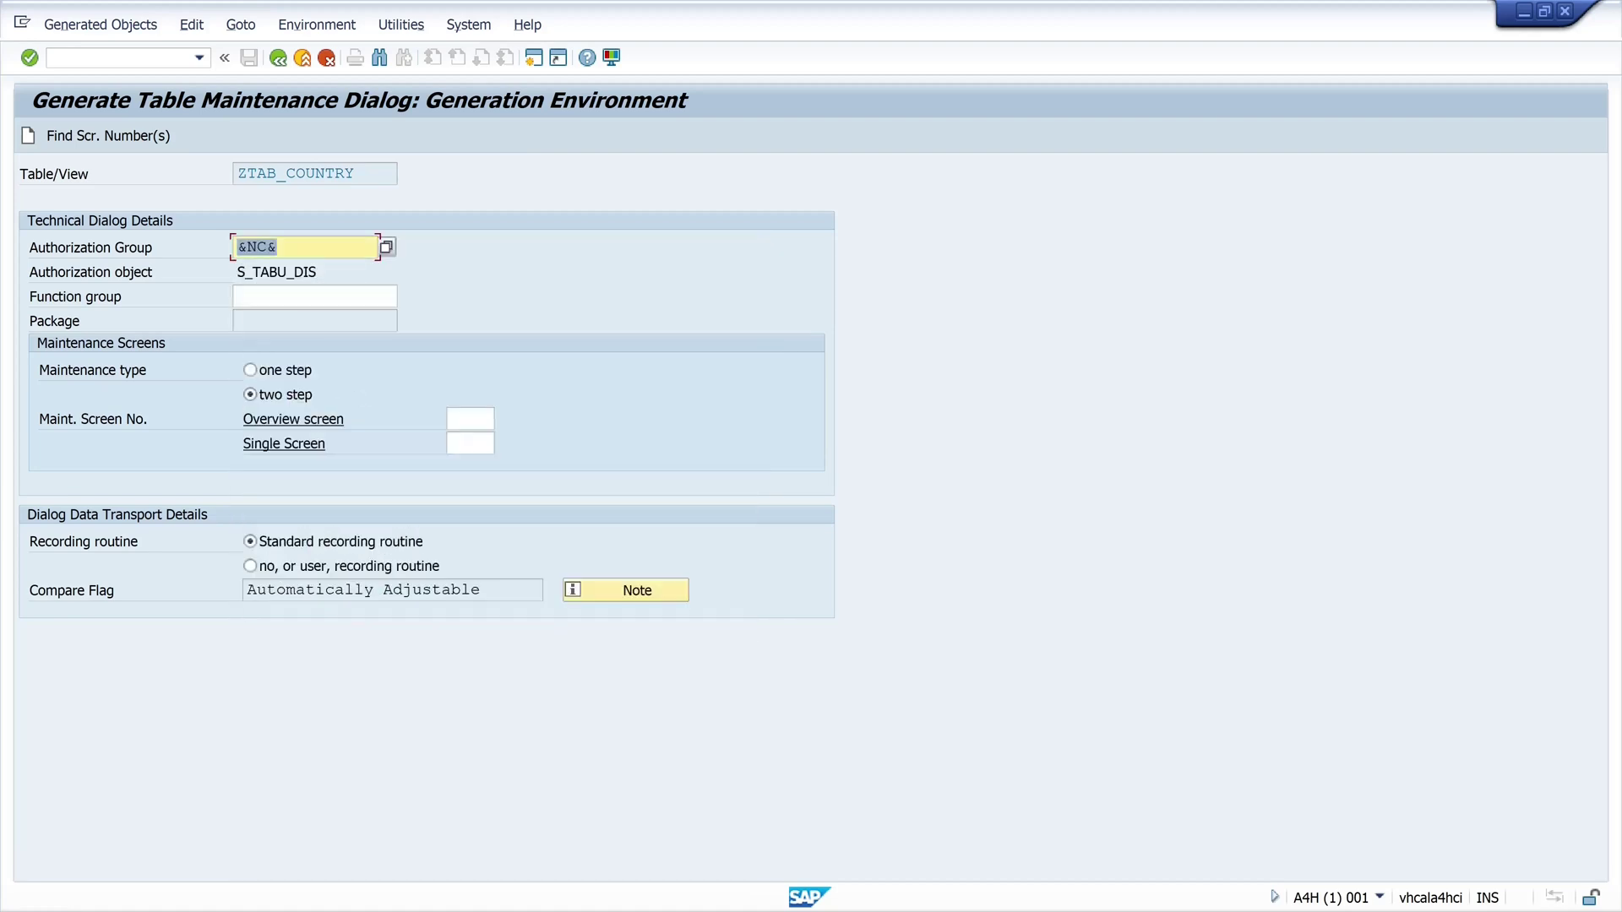
{"action": "left_click", "coordinate": [313, 297]}
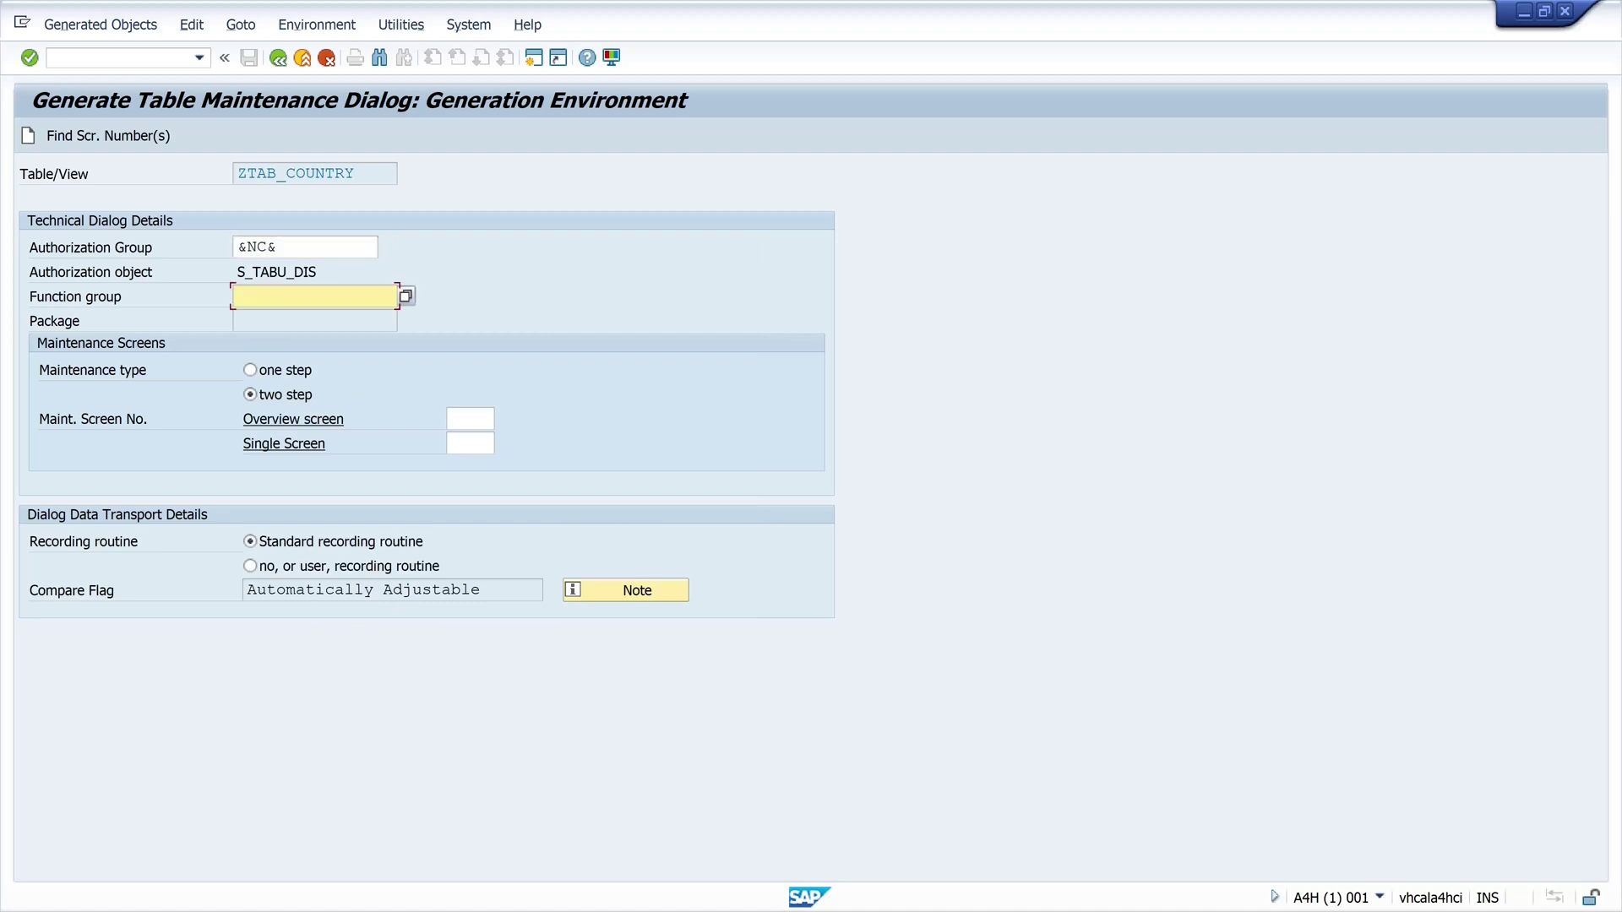
Step: Open the Object Navigator (transaction SE80) in a new session
{"action": "left_click", "coordinate": [79, 56]}
{"action": "type", "text": "/nse80"}
{"action": "key", "text": "Return"}
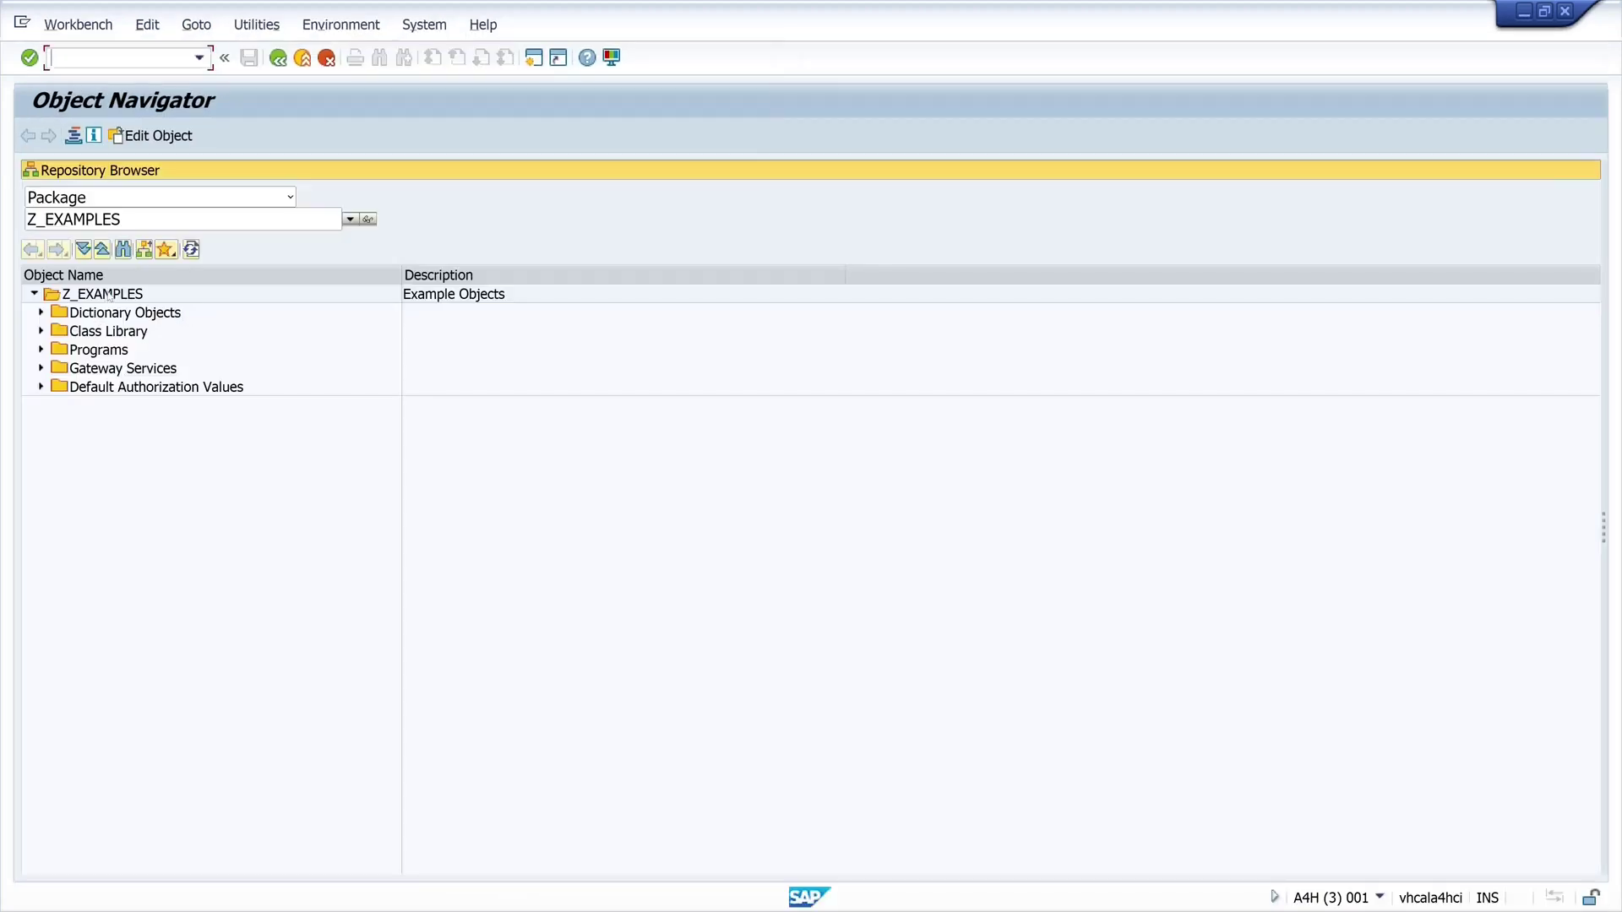
Step: Create the function group ztab_tm with short text "test" in package Z_EXAMPLES
{"action": "right_click", "coordinate": [113, 296]}
{"action": "mouse_move", "coordinate": [151, 305]}
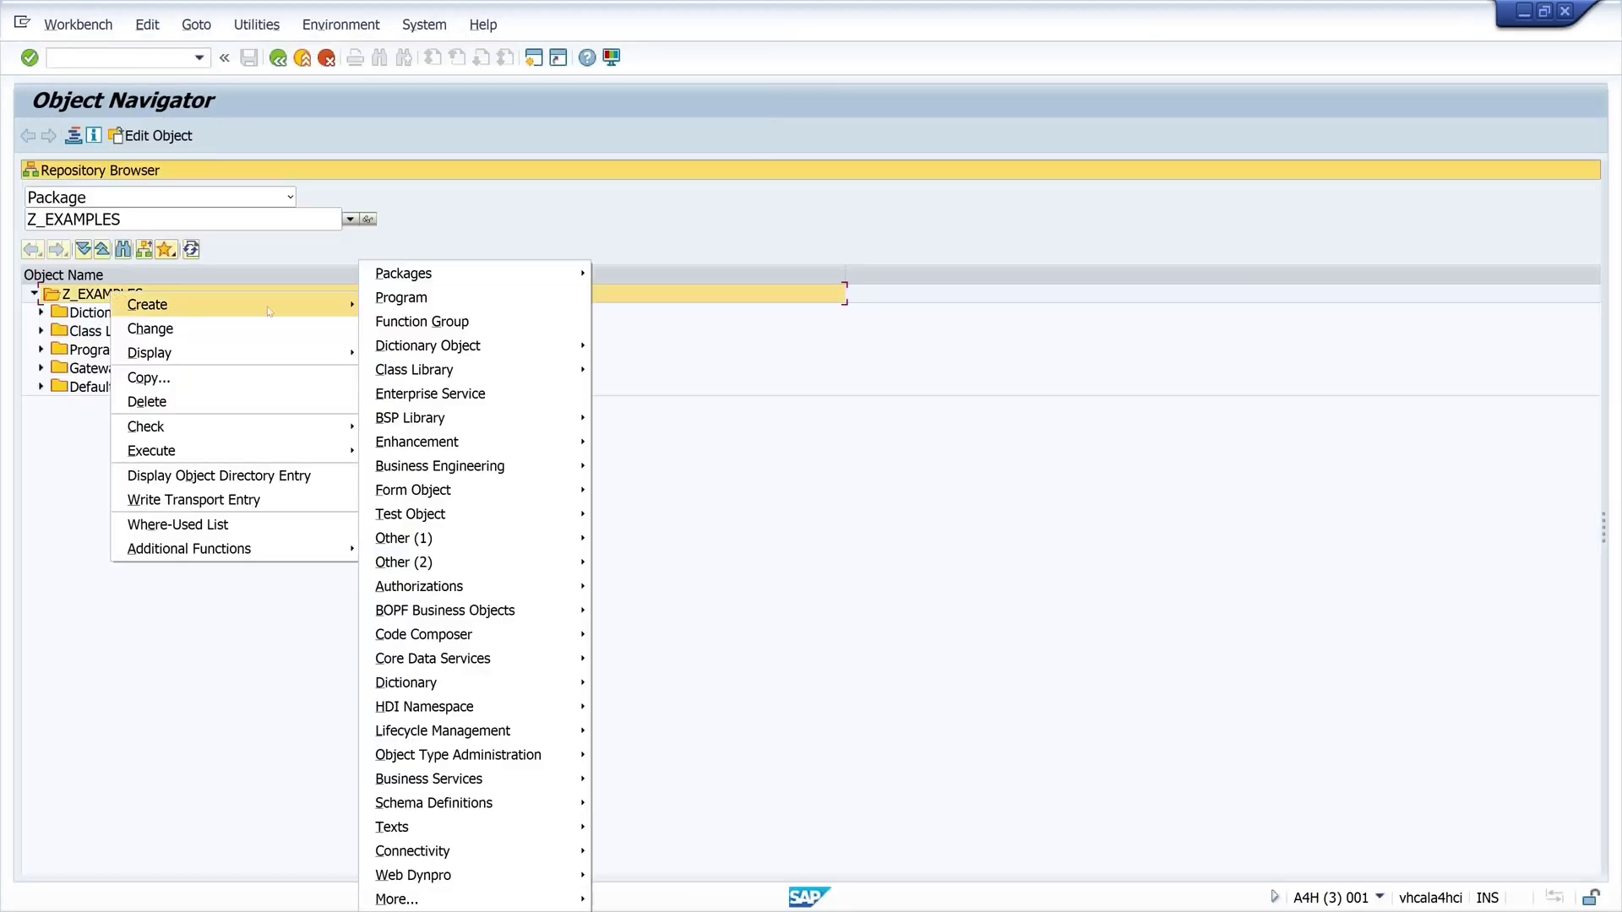
{"action": "left_click", "coordinate": [431, 322]}
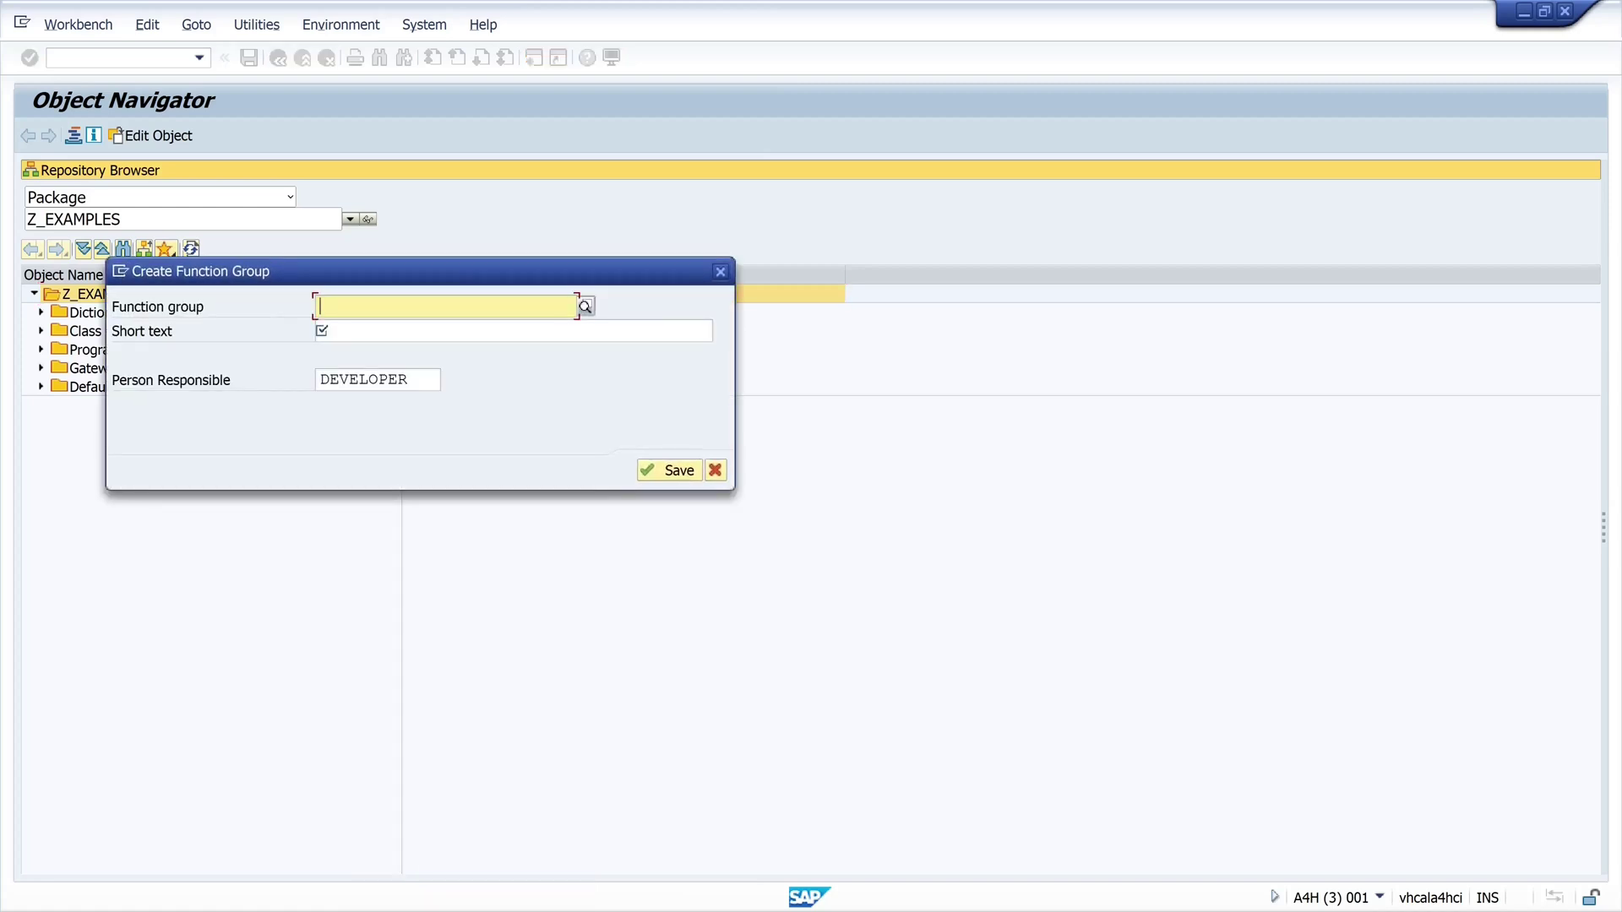
{"action": "type", "text": "ztab"}
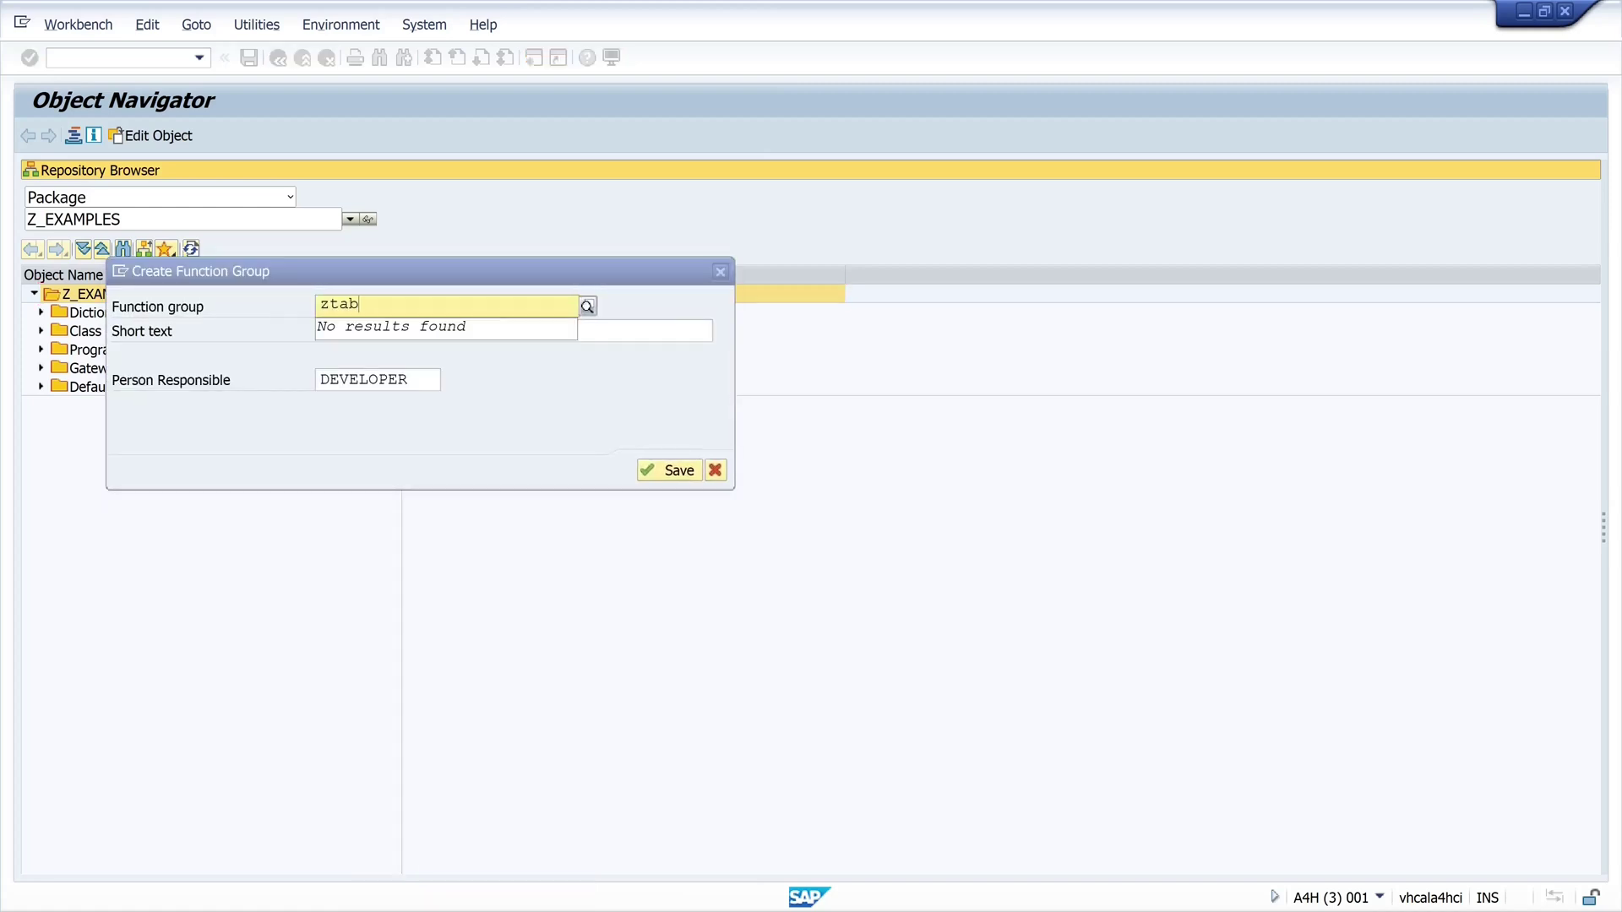
{"action": "type", "text": "_tm"}
{"action": "key", "text": "Tab"}
{"action": "type", "text": "test"}
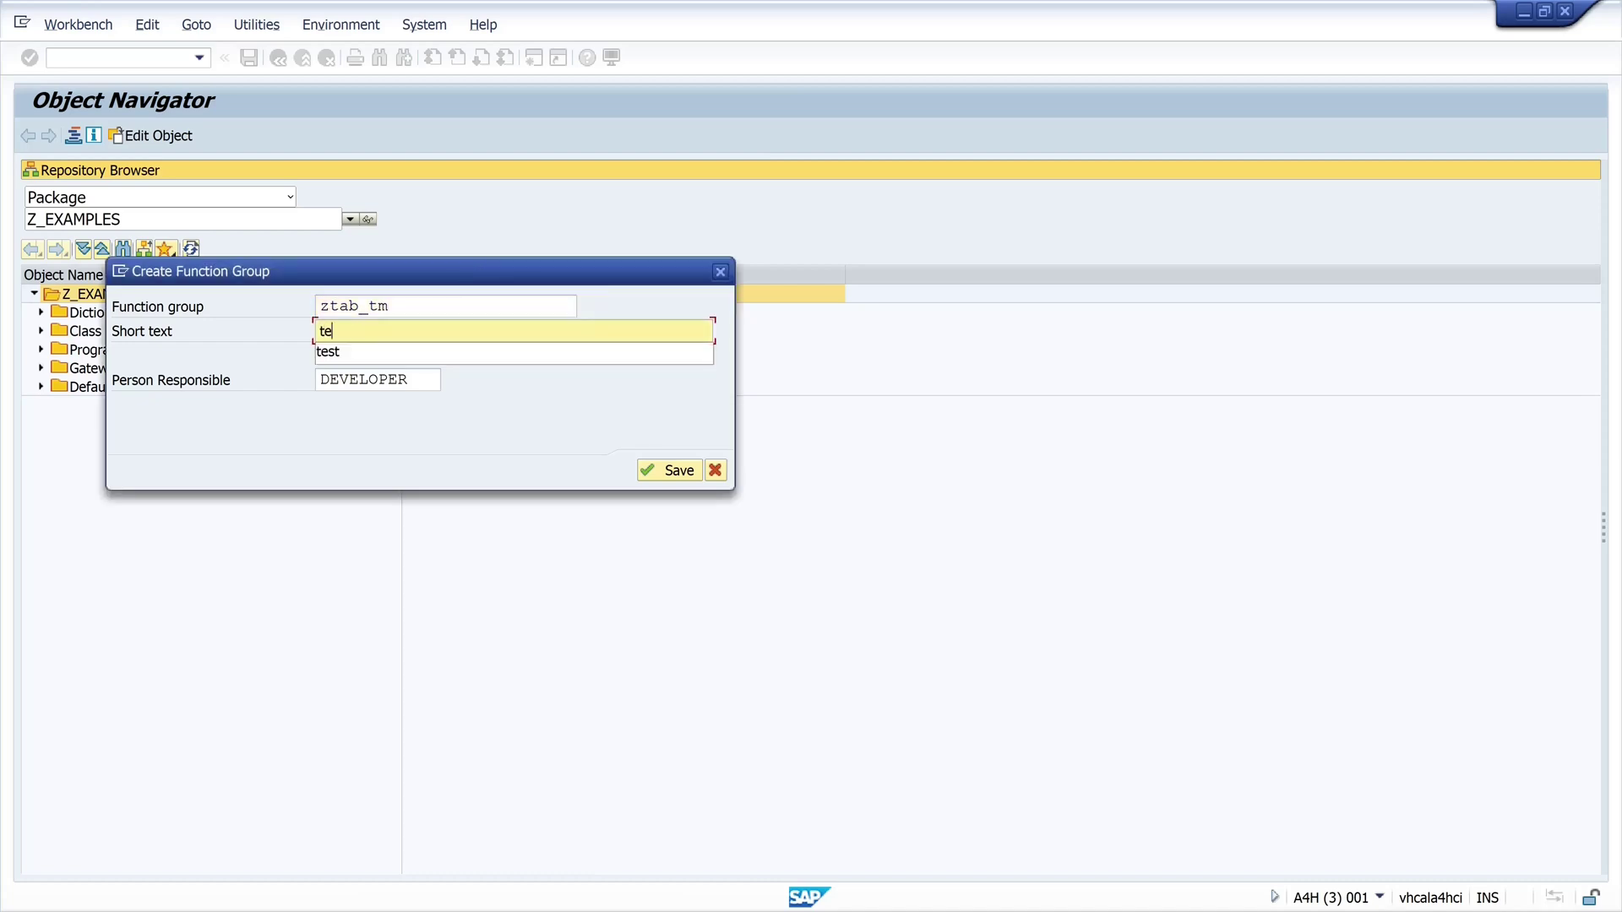
{"action": "left_click", "coordinate": [663, 473]}
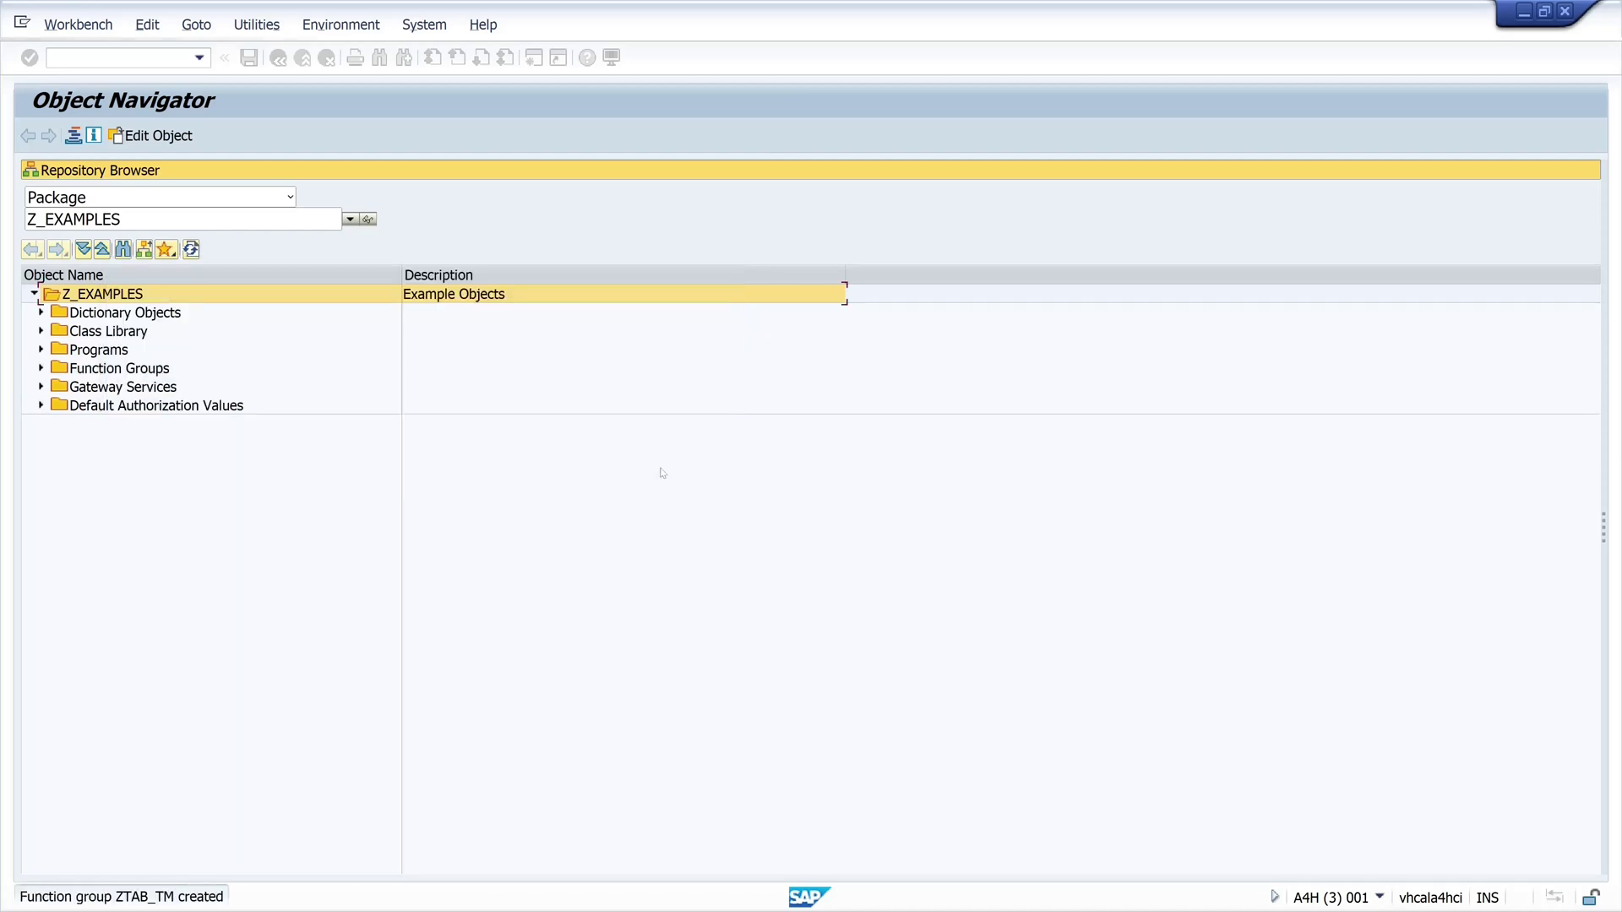
Step: Activate the function group ZTAB_TM including all its inactive objects, and close the Object Navigator session
{"action": "left_click", "coordinate": [41, 368]}
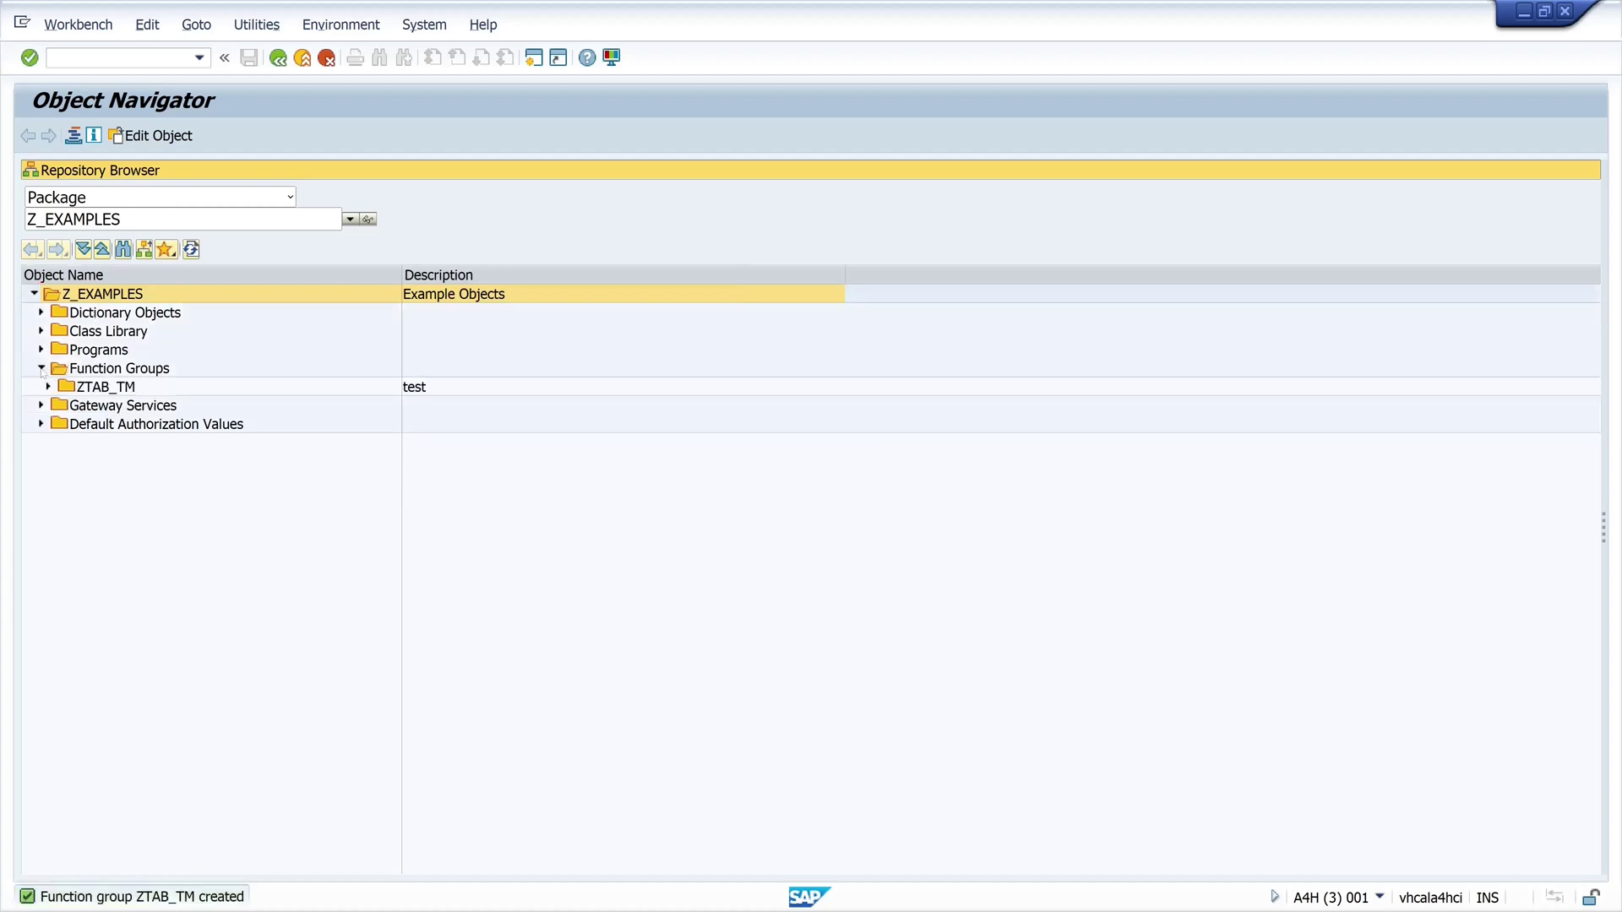
{"action": "right_click", "coordinate": [115, 387]}
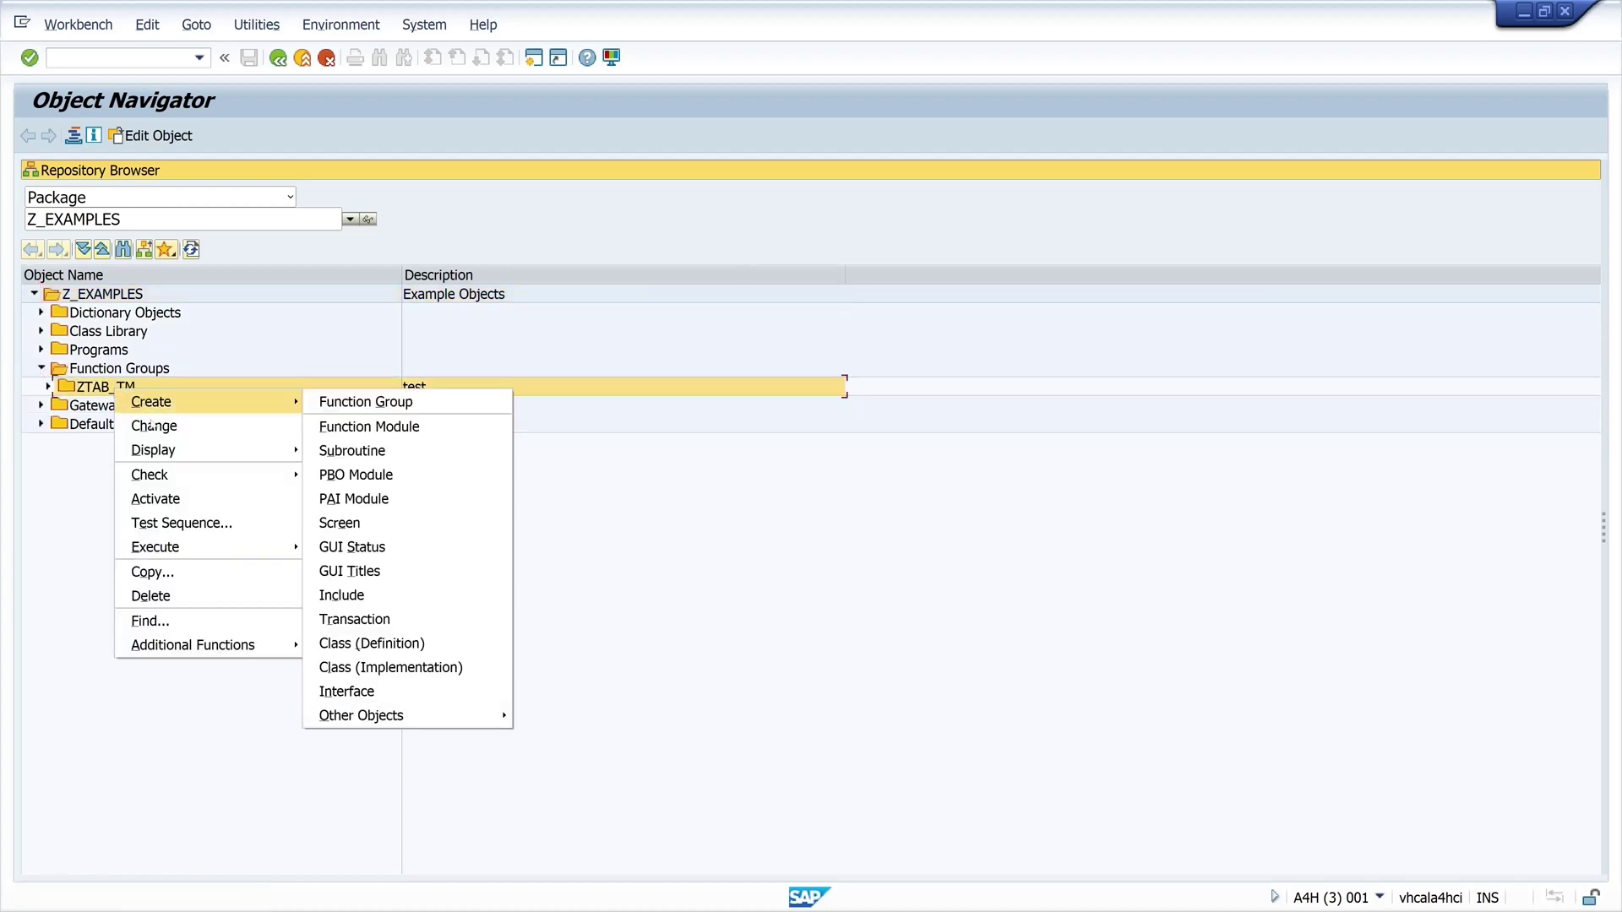
{"action": "left_click", "coordinate": [155, 498]}
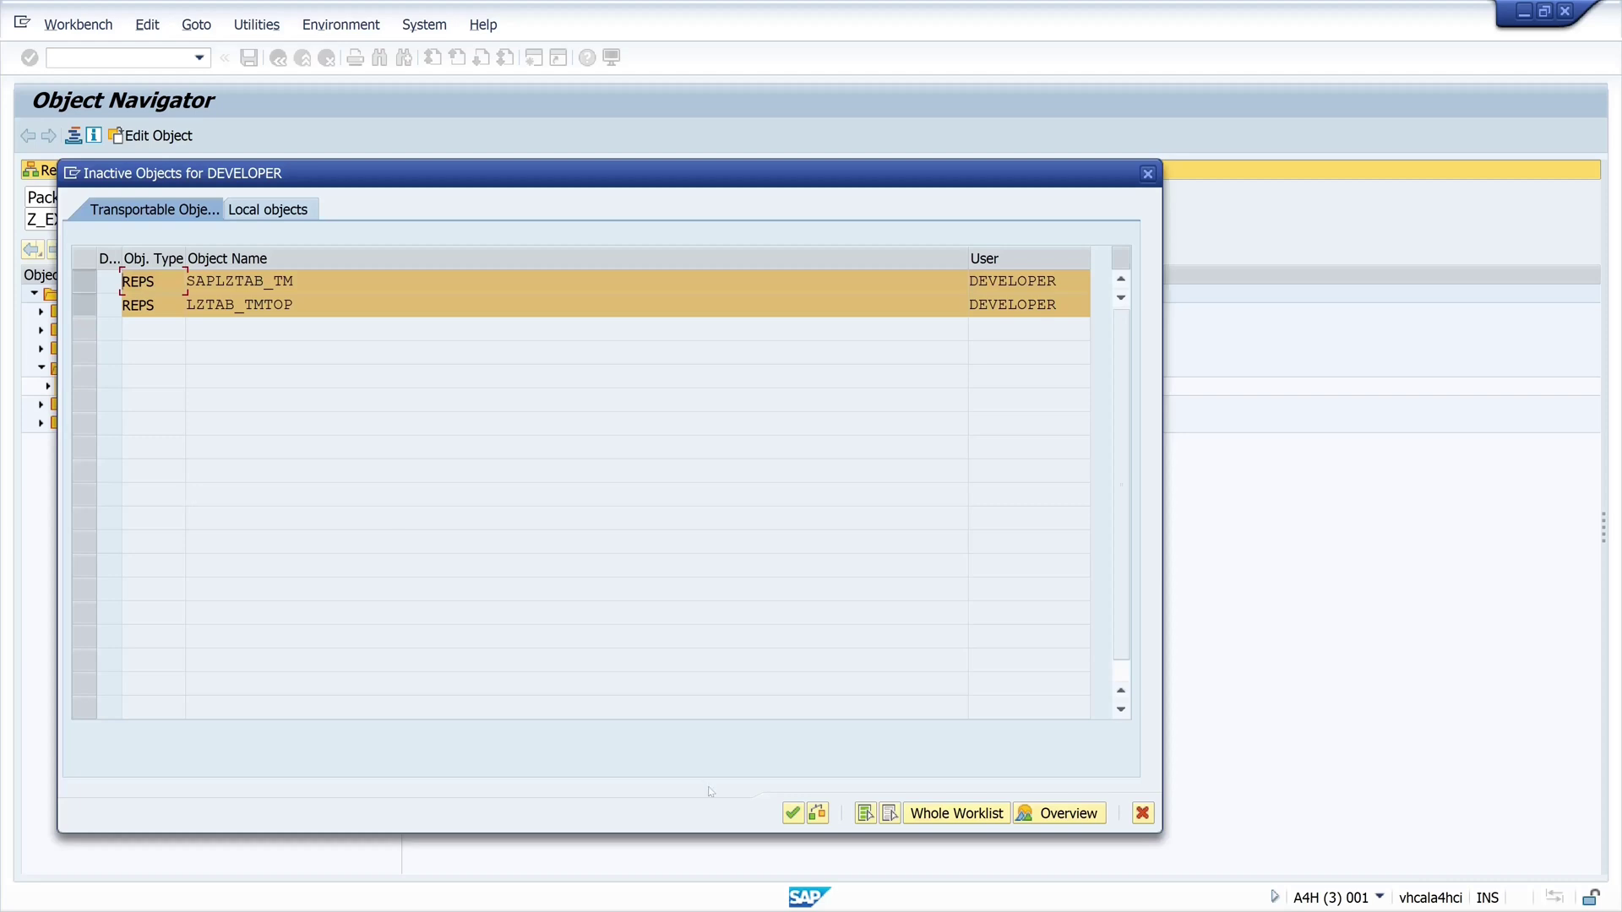
{"action": "left_click", "coordinate": [792, 813]}
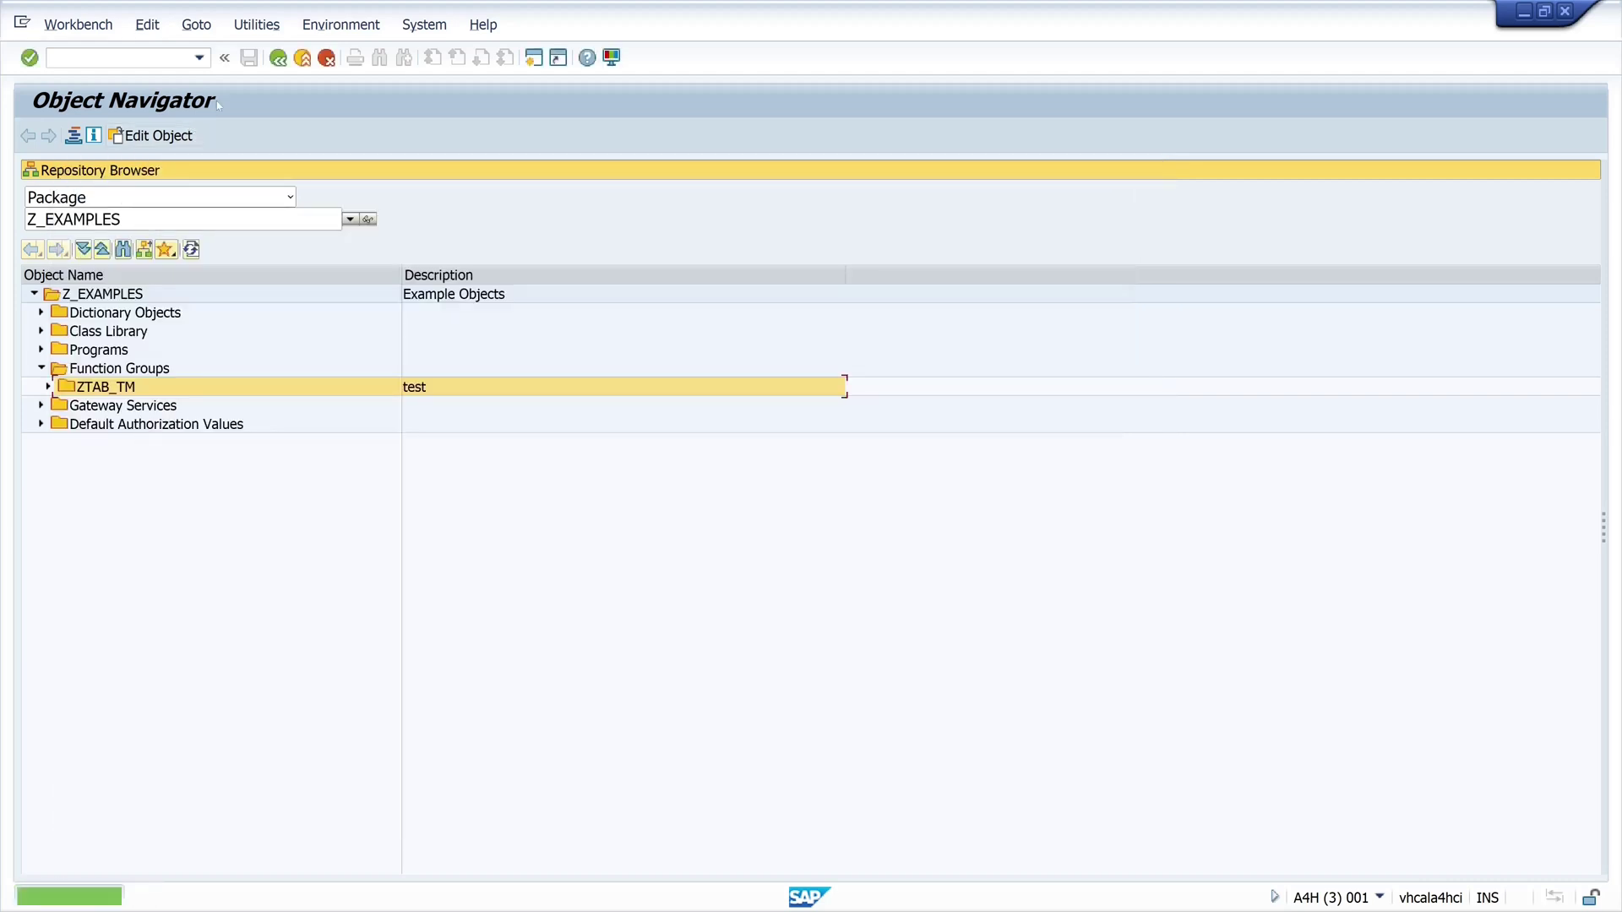
{"action": "left_click", "coordinate": [1565, 11]}
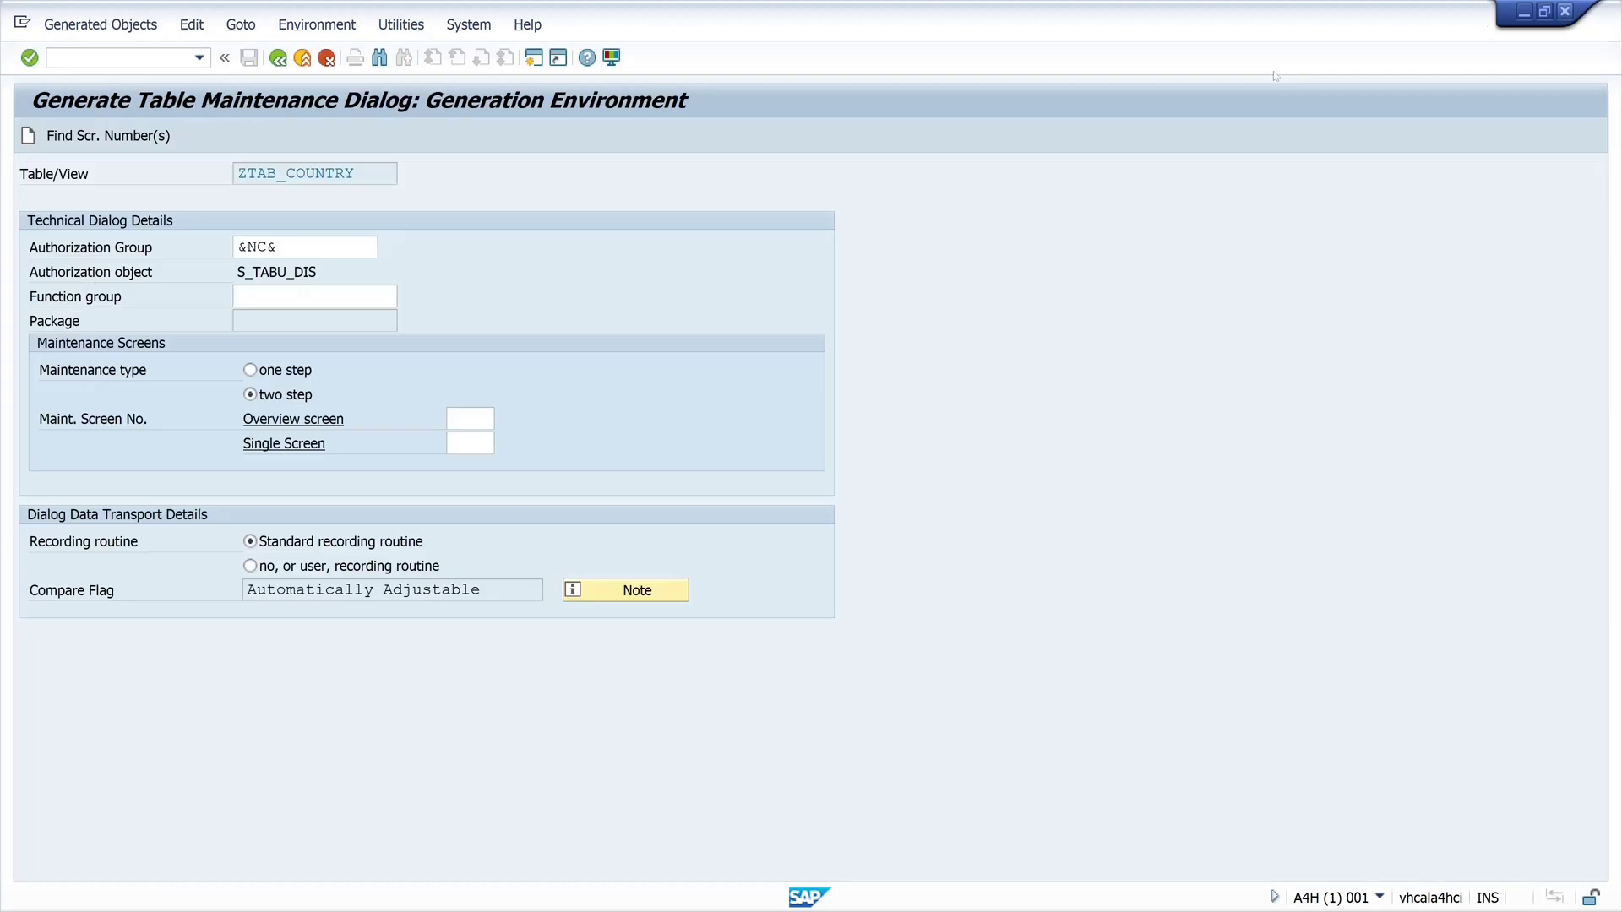
Step: Assign the function group ztab_tm to the maintenance dialog and have its overview and single screen numbers proposed
{"action": "type", "text": "ztab_tm"}
{"action": "key", "text": "Return"}
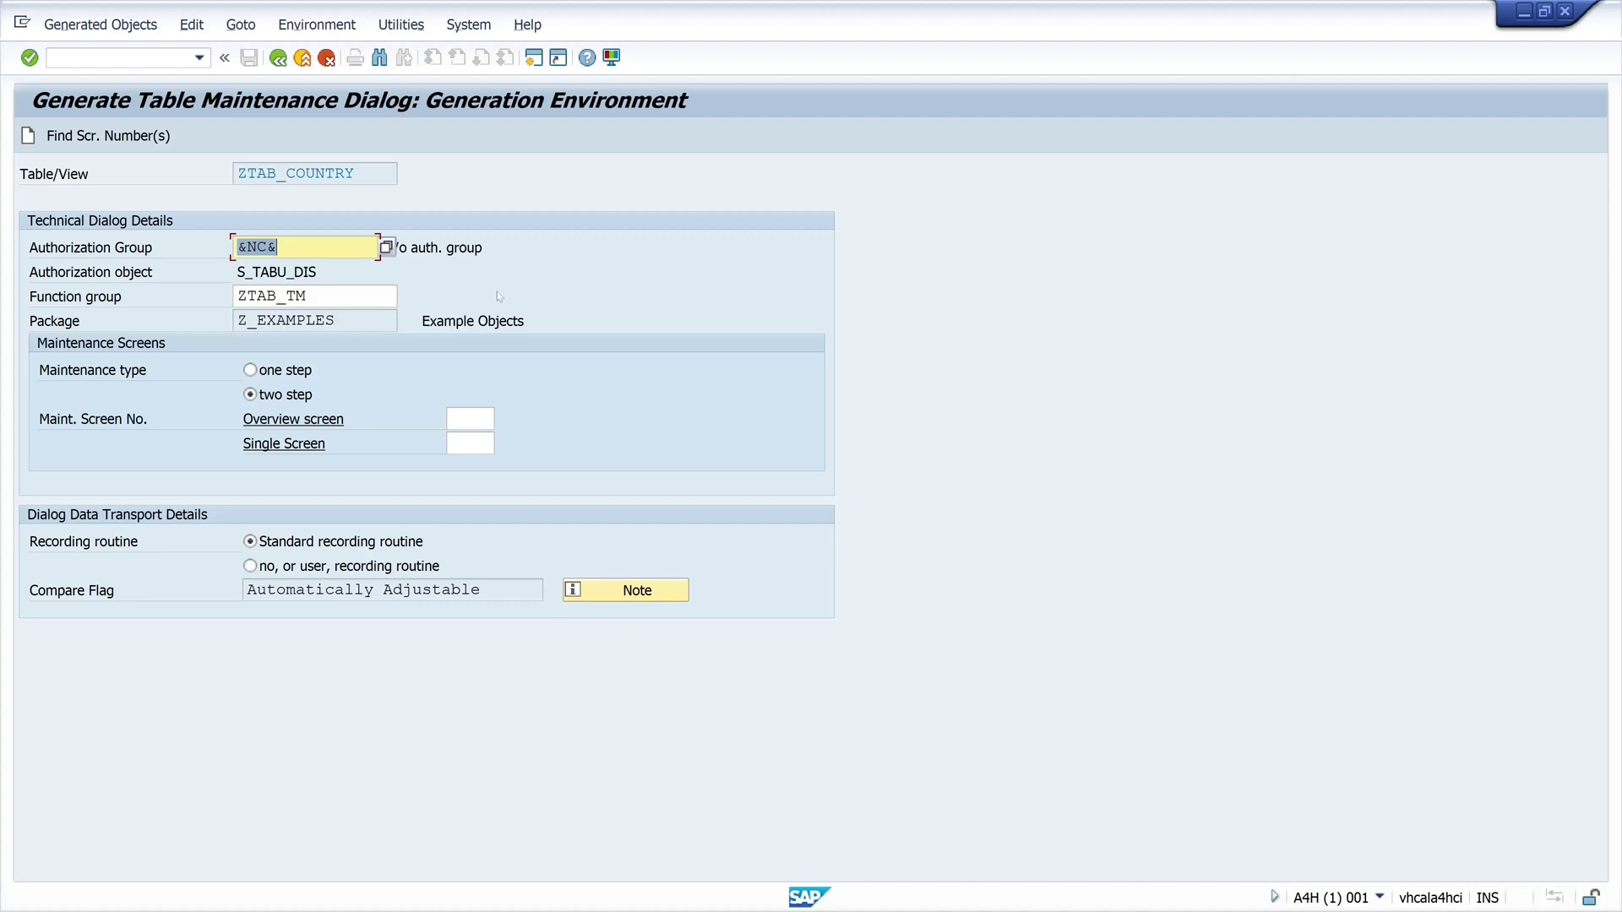
{"action": "left_click", "coordinate": [74, 137]}
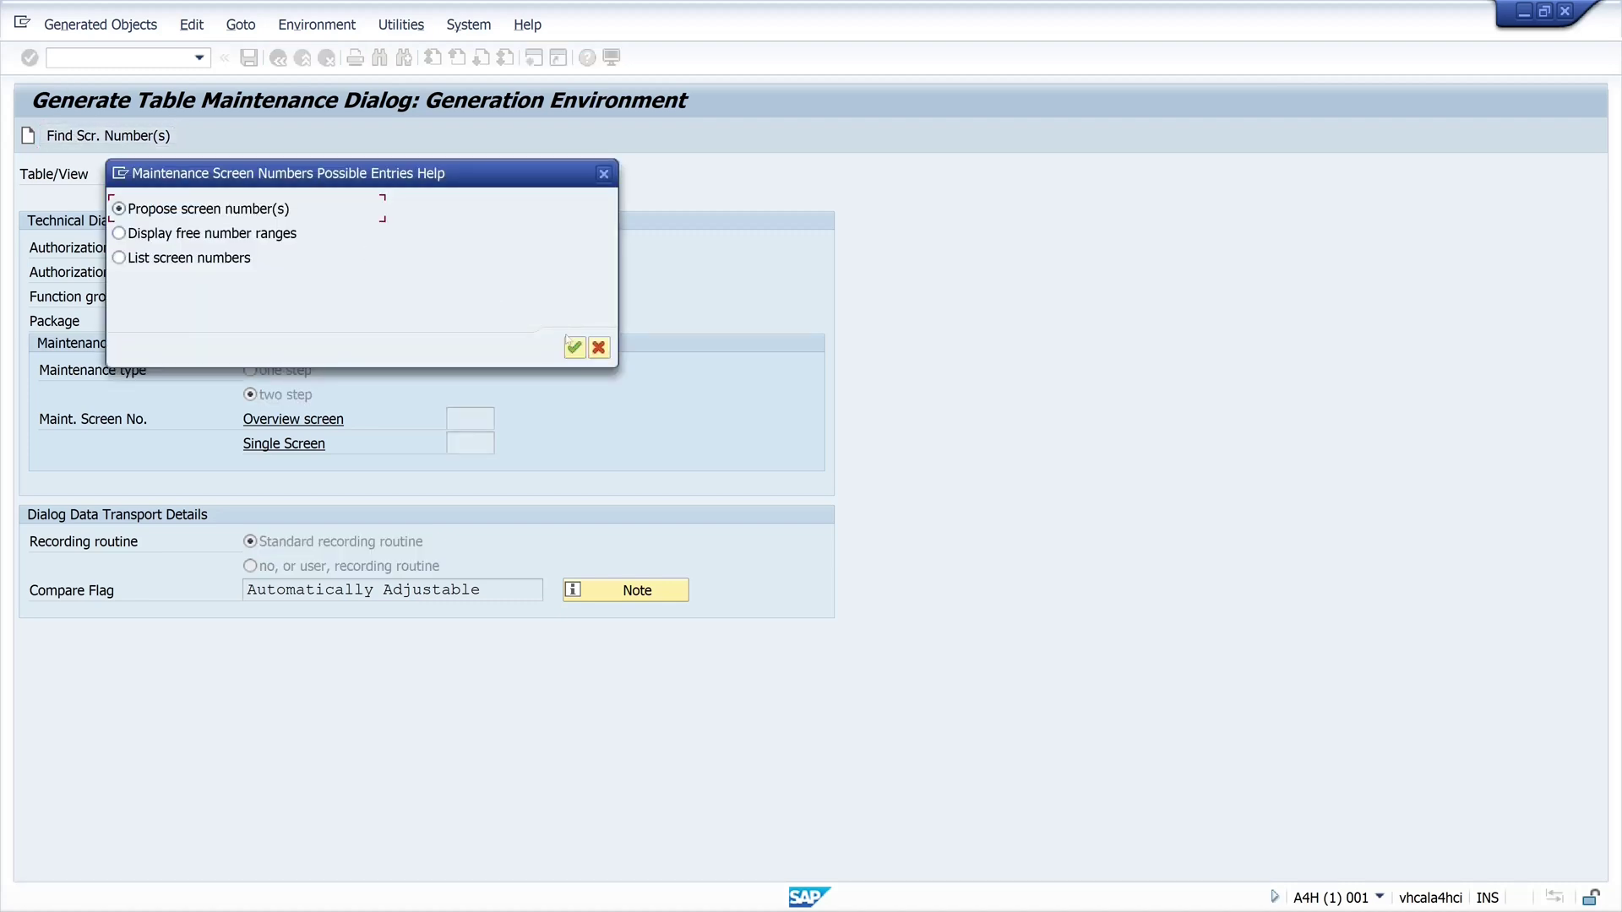
{"action": "left_click", "coordinate": [574, 346]}
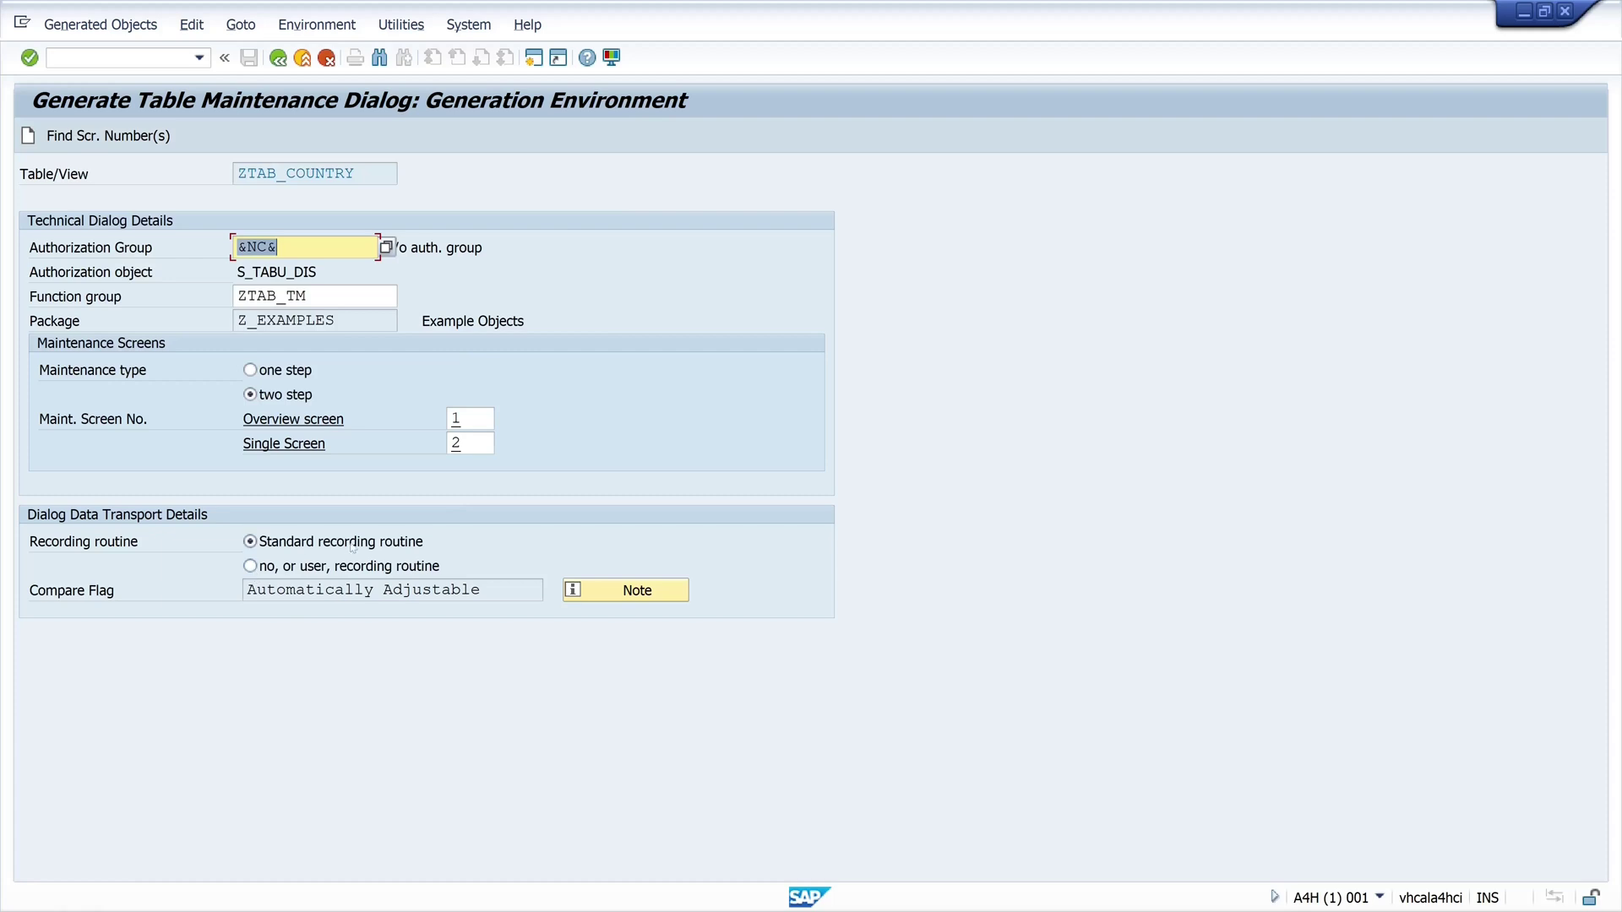
Step: Set the recording routine to "no, or user, recording routine" and generate the maintenance dialog, saving its objects in package Z_EXAMPLES
{"action": "left_click", "coordinate": [250, 567]}
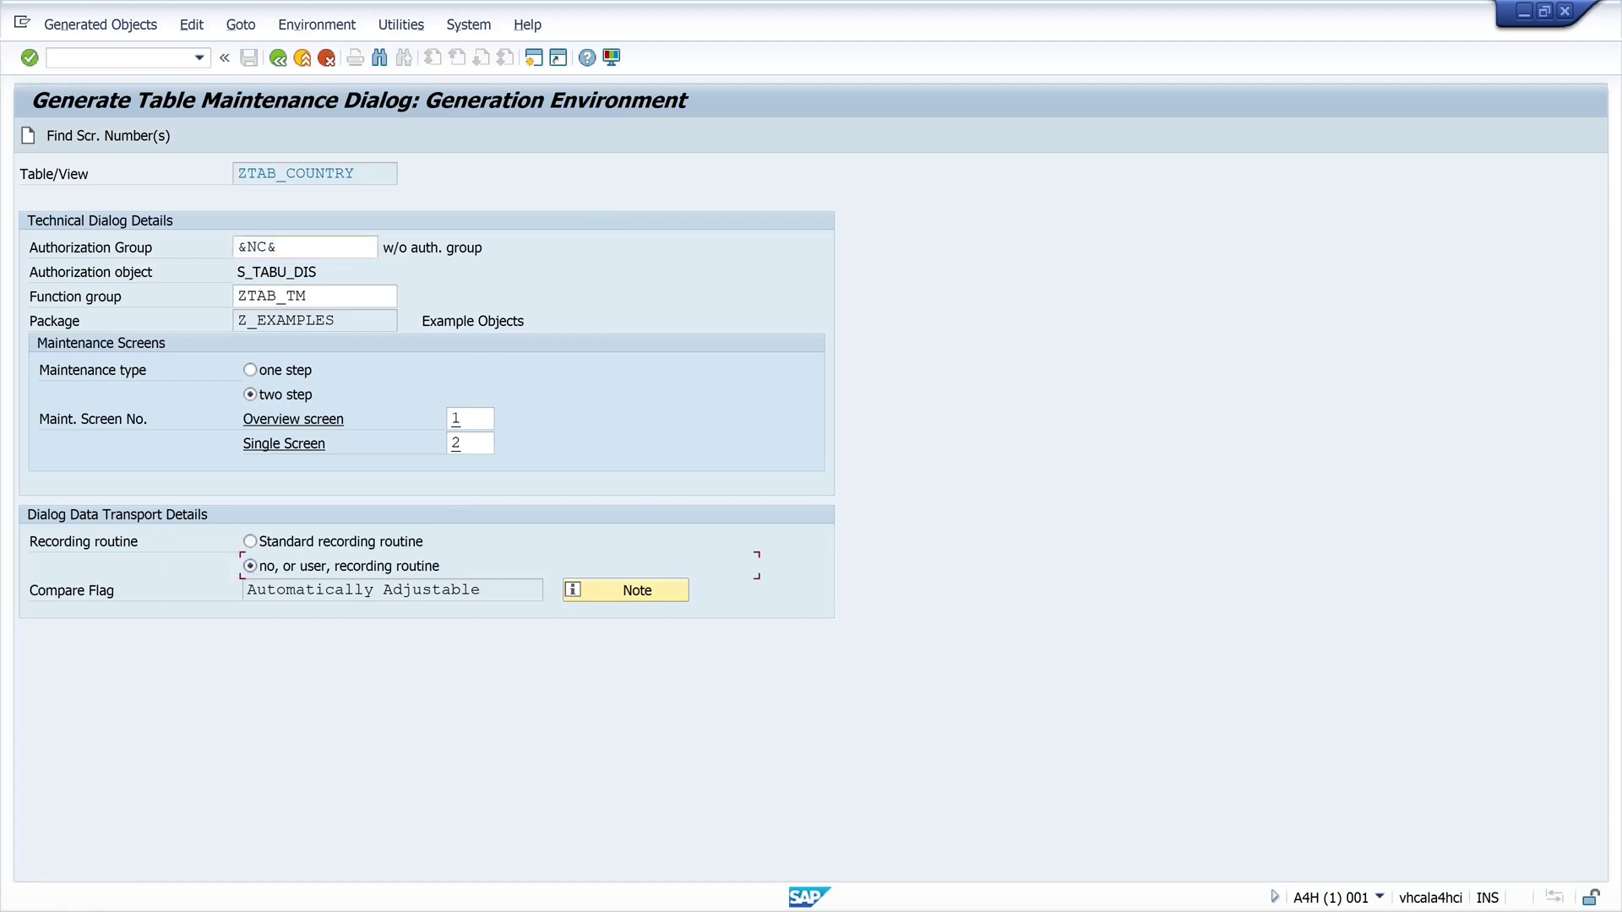
{"action": "left_click", "coordinate": [28, 135]}
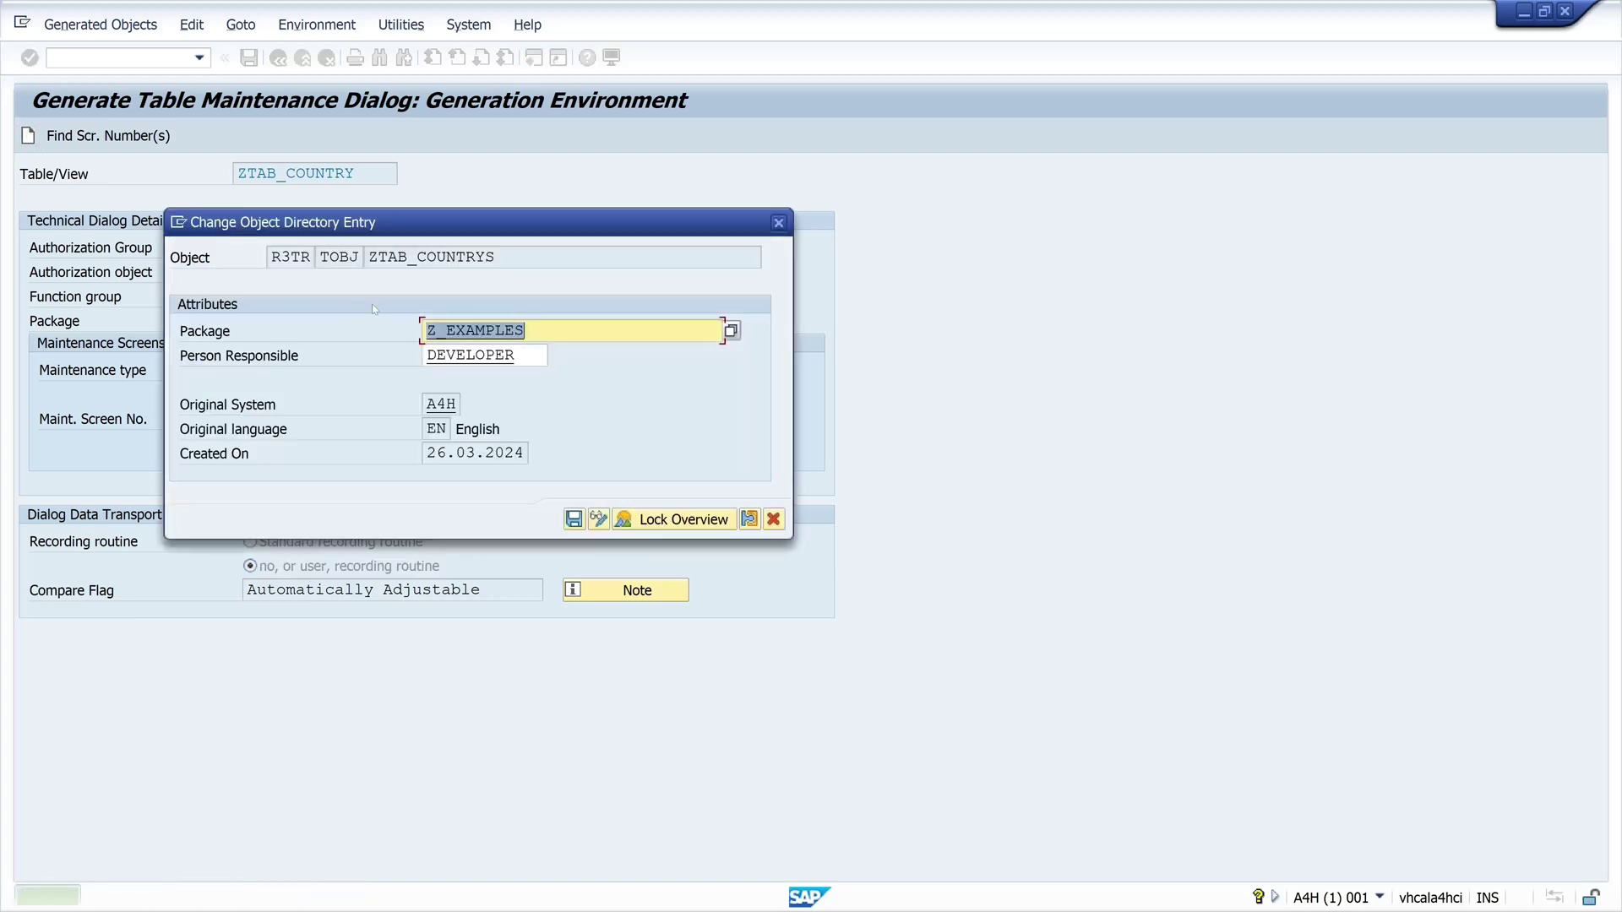
{"action": "left_click", "coordinate": [575, 520]}
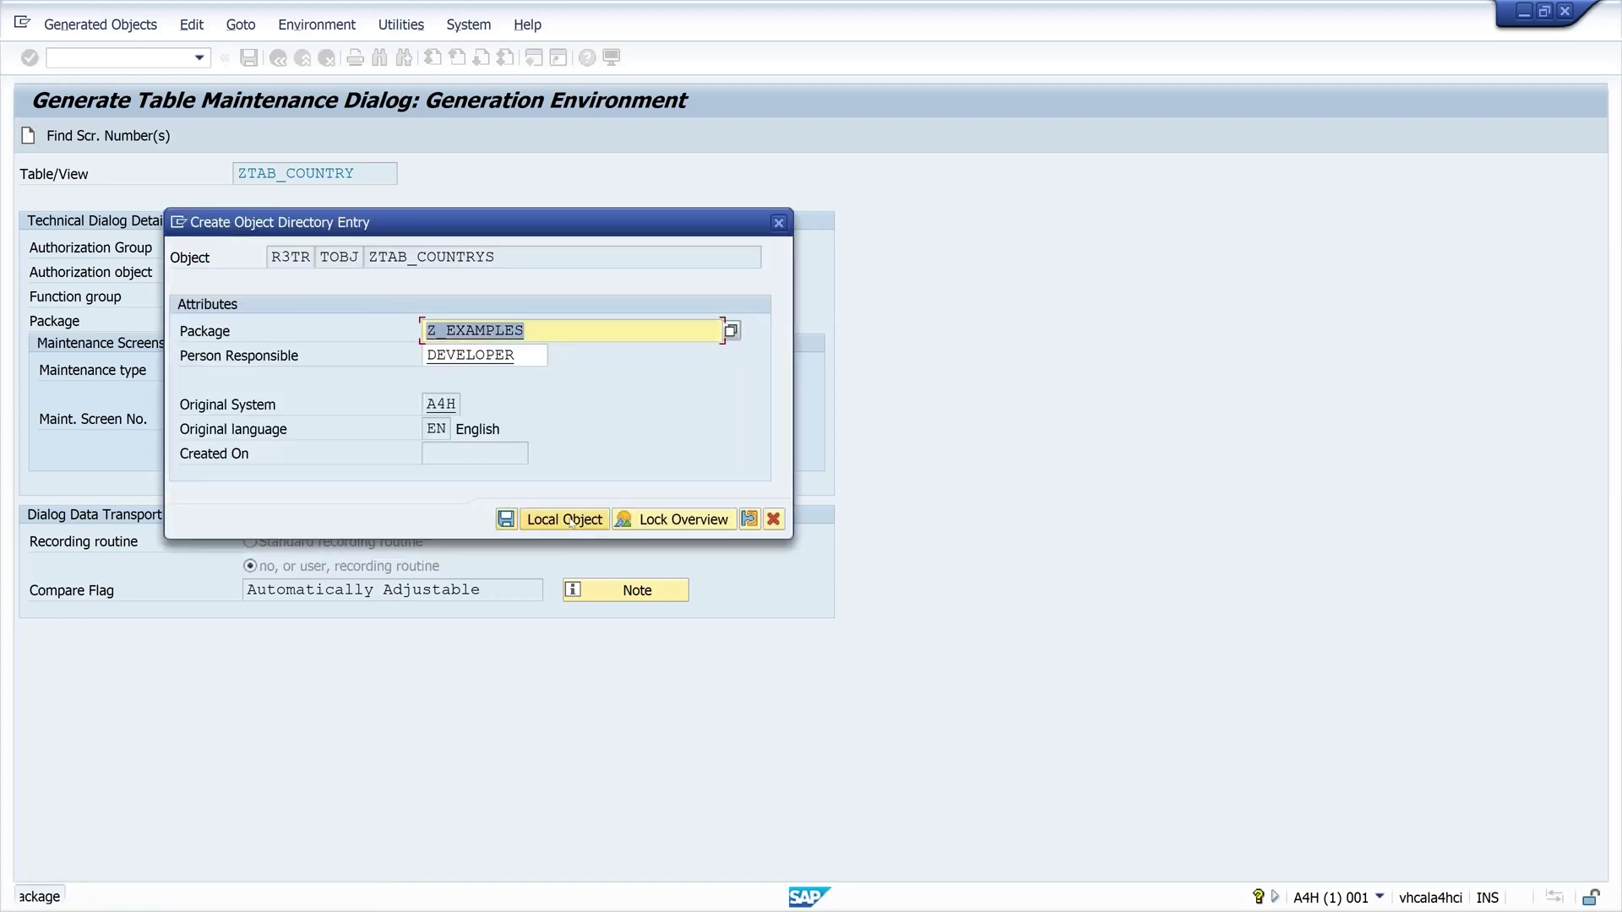
{"action": "left_click", "coordinate": [506, 519]}
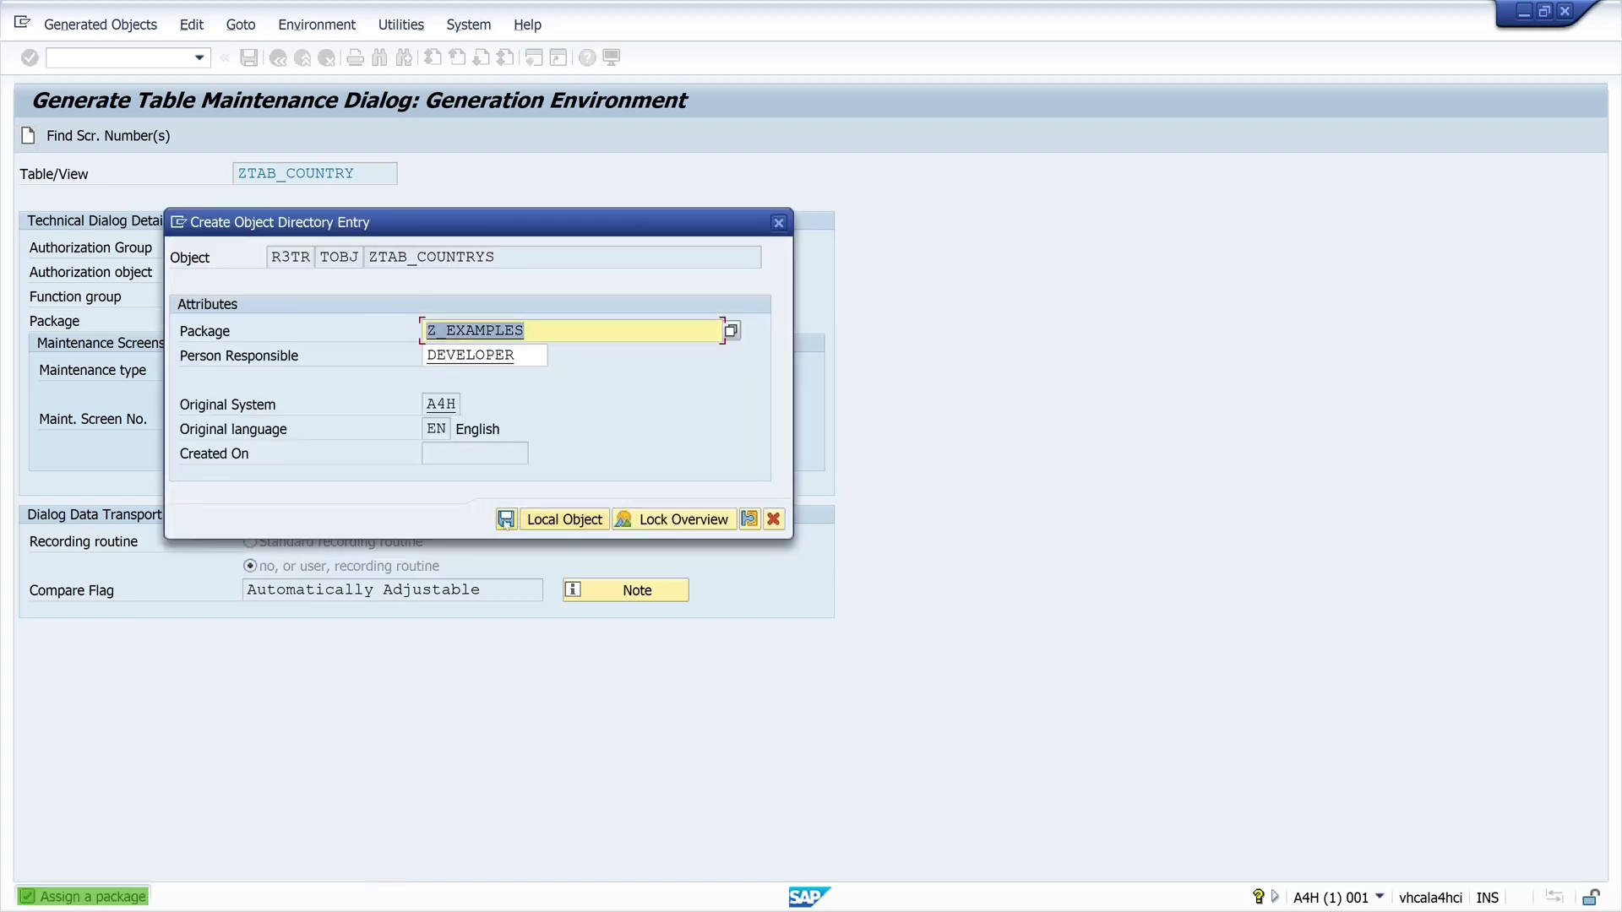
{"action": "left_click", "coordinate": [508, 522]}
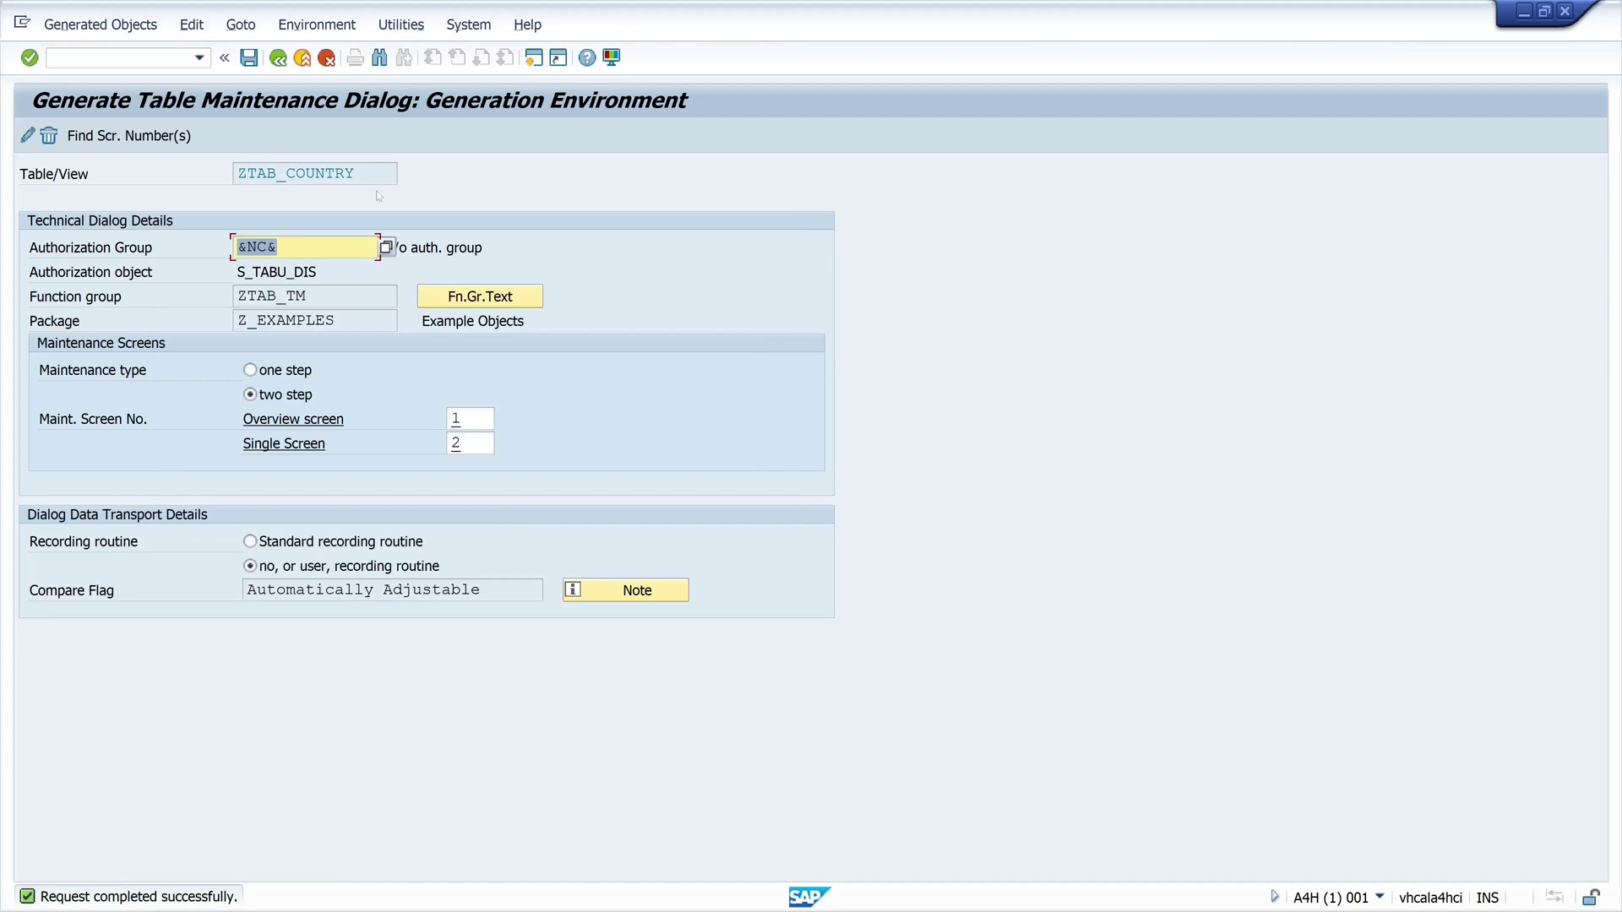
Step: Open table view maintenance (transaction SM30) in a new session and open ZTAB_COUNTRY for maintenance
{"action": "key", "text": "shift+Tab"}
{"action": "key", "text": "shift+Tab"}
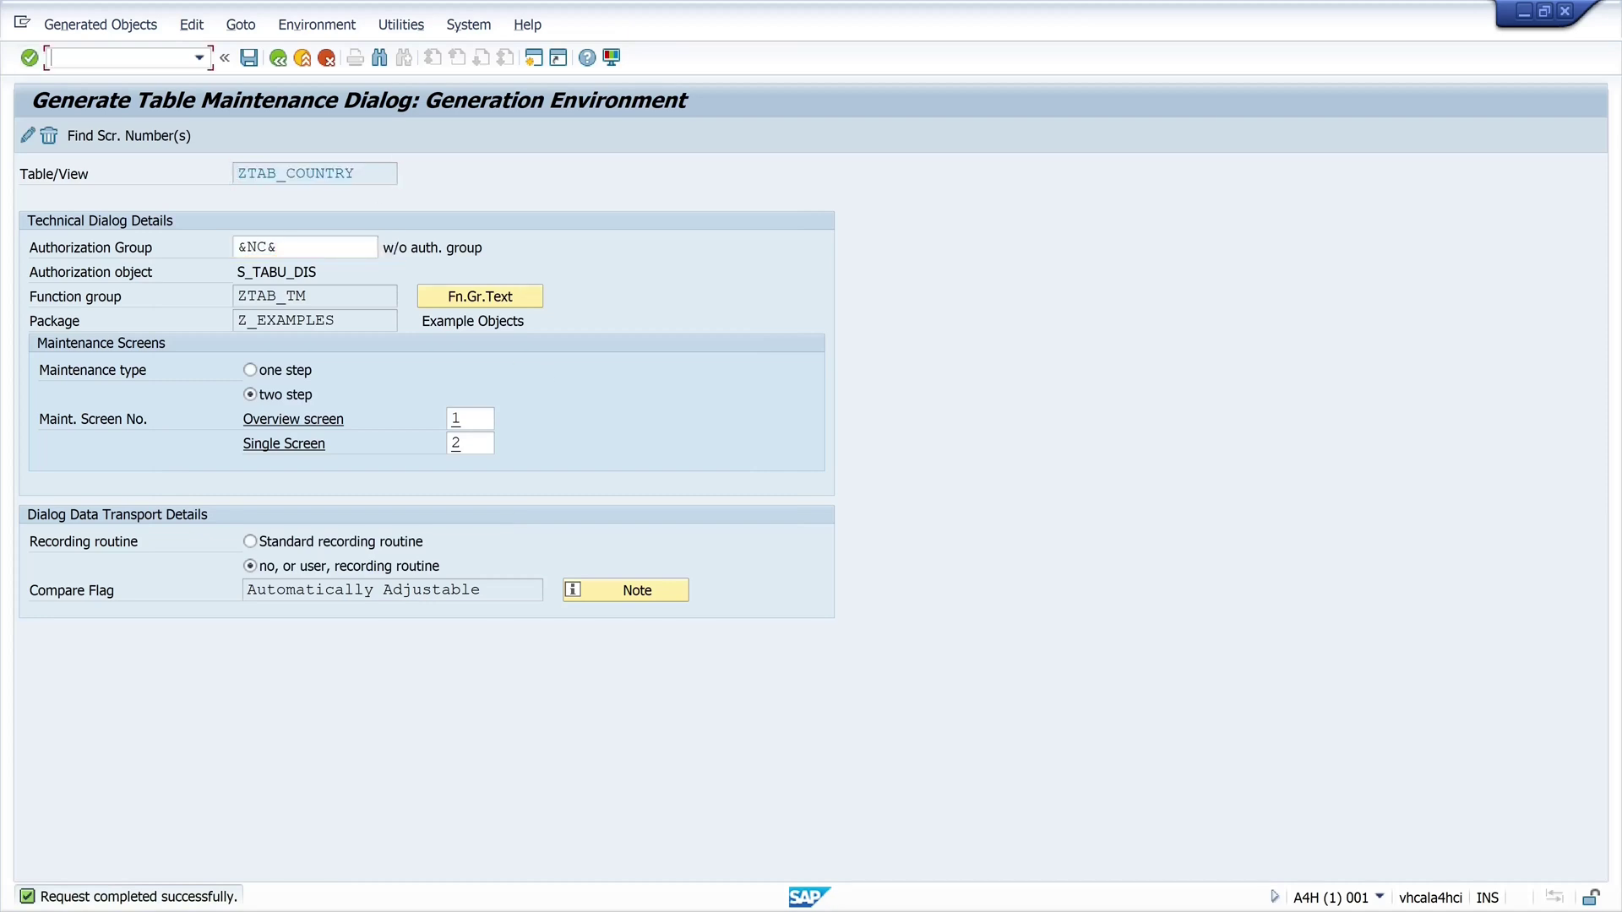
{"action": "type", "text": "/nsm30"}
{"action": "key", "text": "Return"}
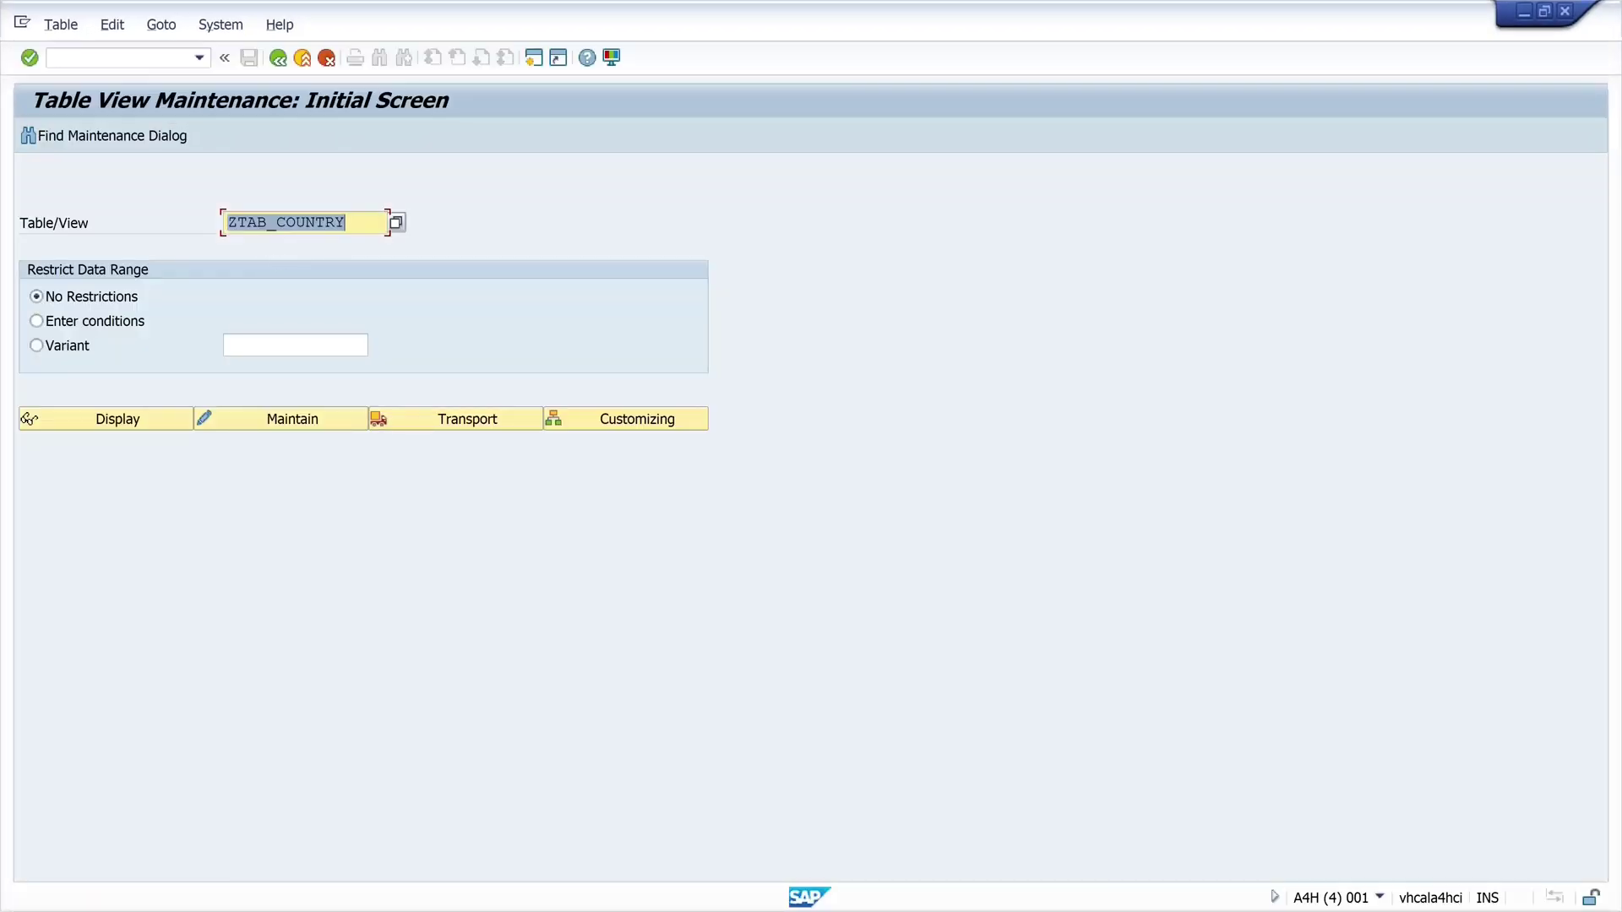
{"action": "left_click", "coordinate": [313, 419]}
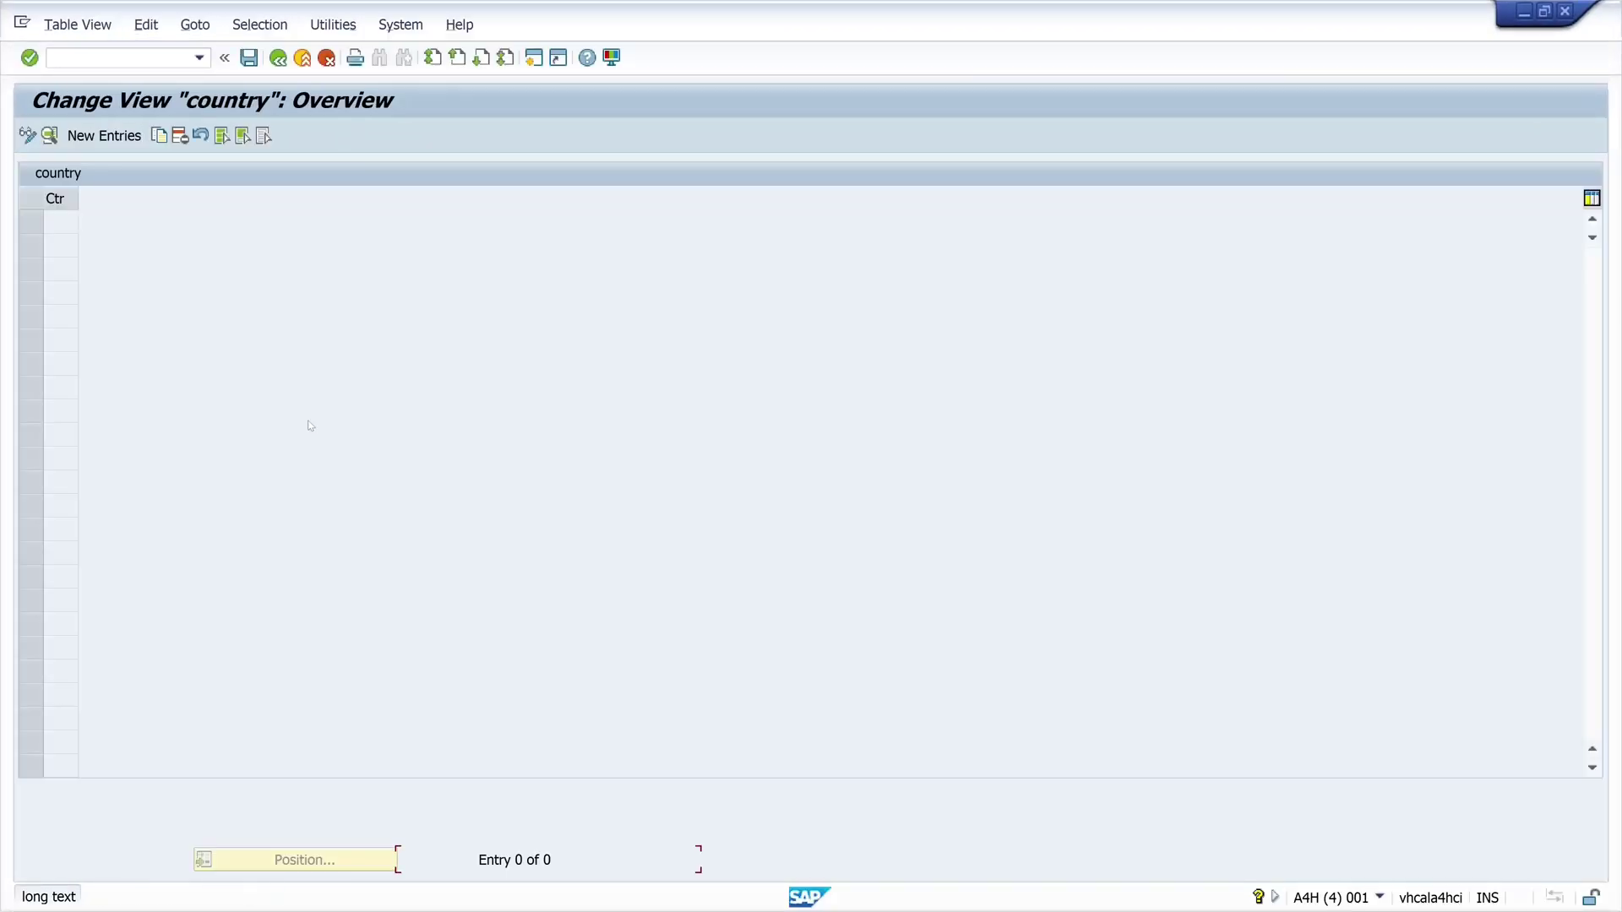
Step: Add a new entry with country DE, save it, and leave table view maintenance
{"action": "left_click", "coordinate": [104, 135]}
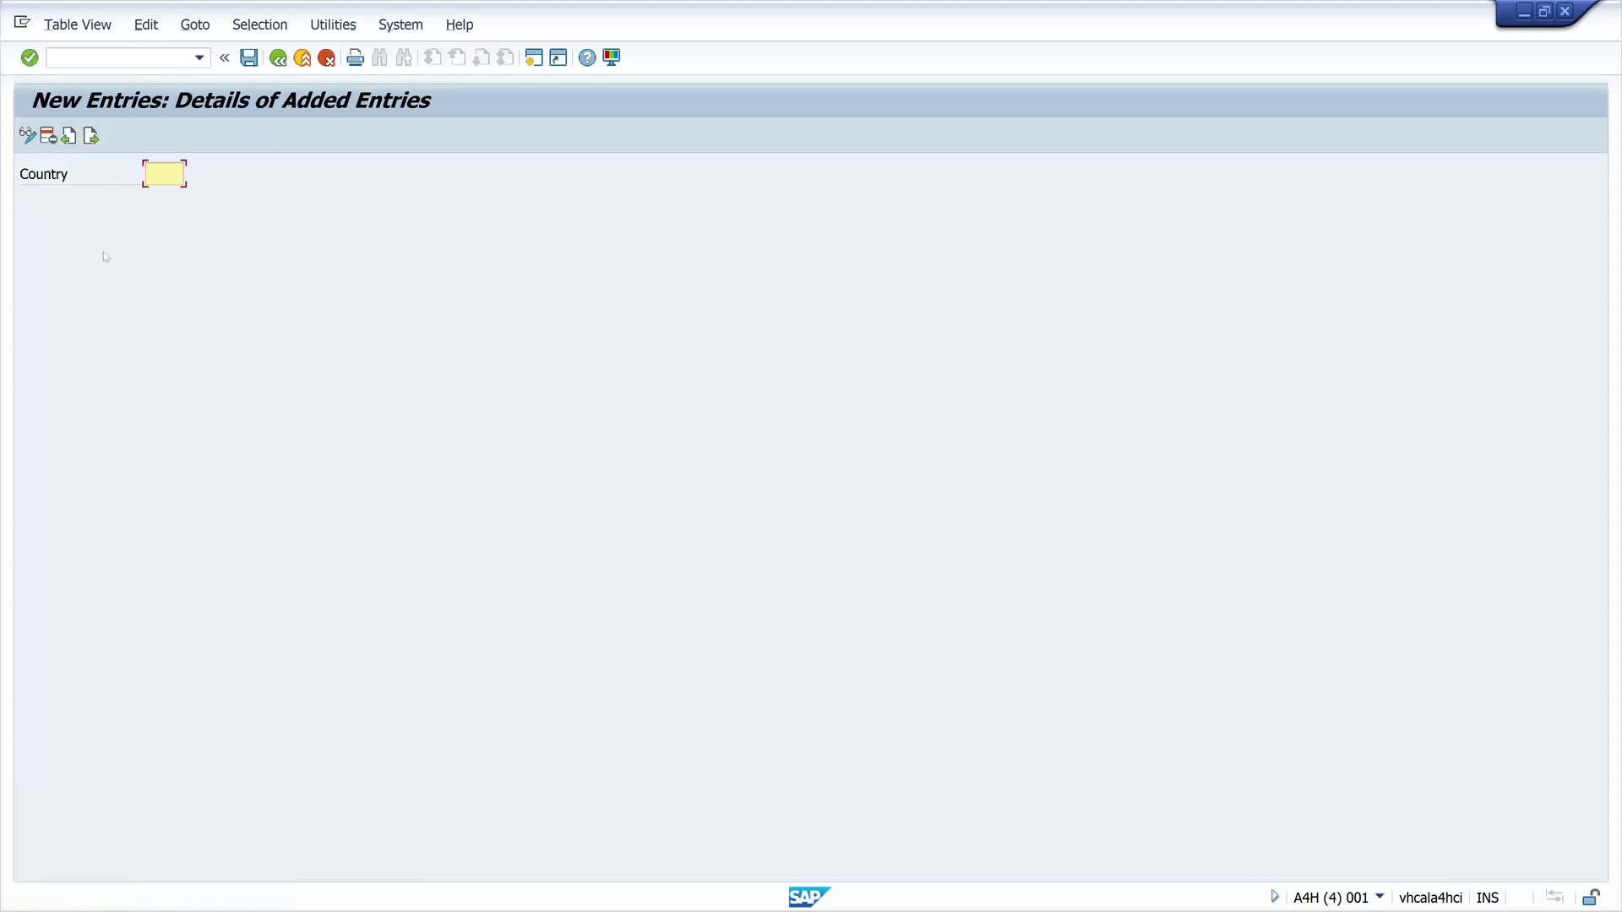
{"action": "type", "text": "DE"}
{"action": "key", "text": "Return"}
{"action": "left_click", "coordinate": [248, 57]}
{"action": "left_click", "coordinate": [278, 58]}
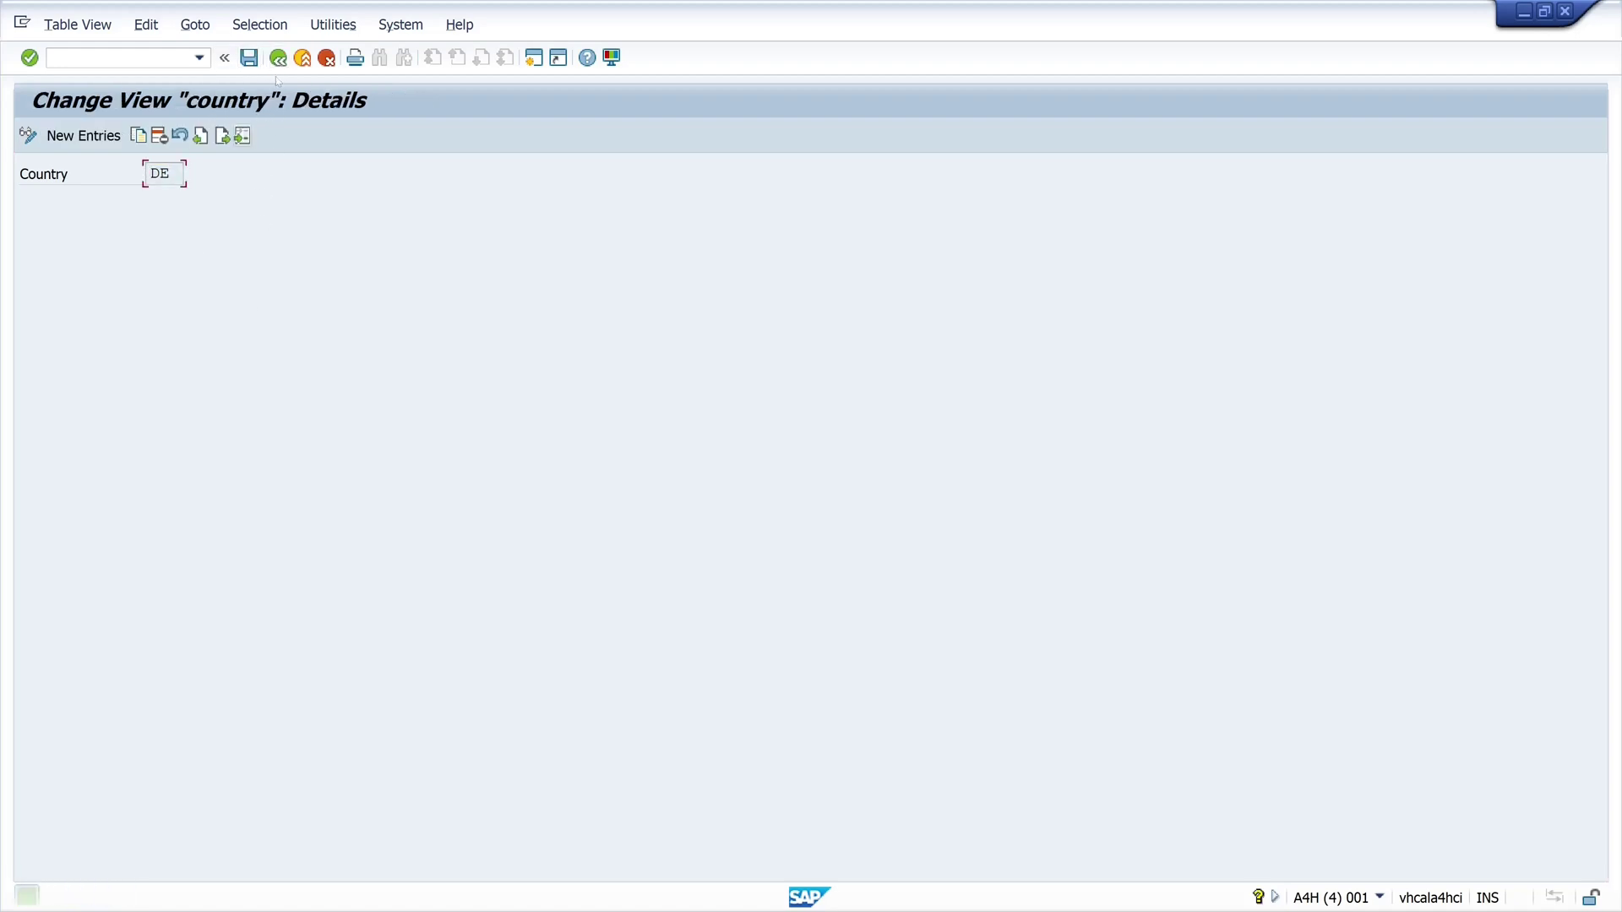
{"action": "left_click", "coordinate": [278, 57]}
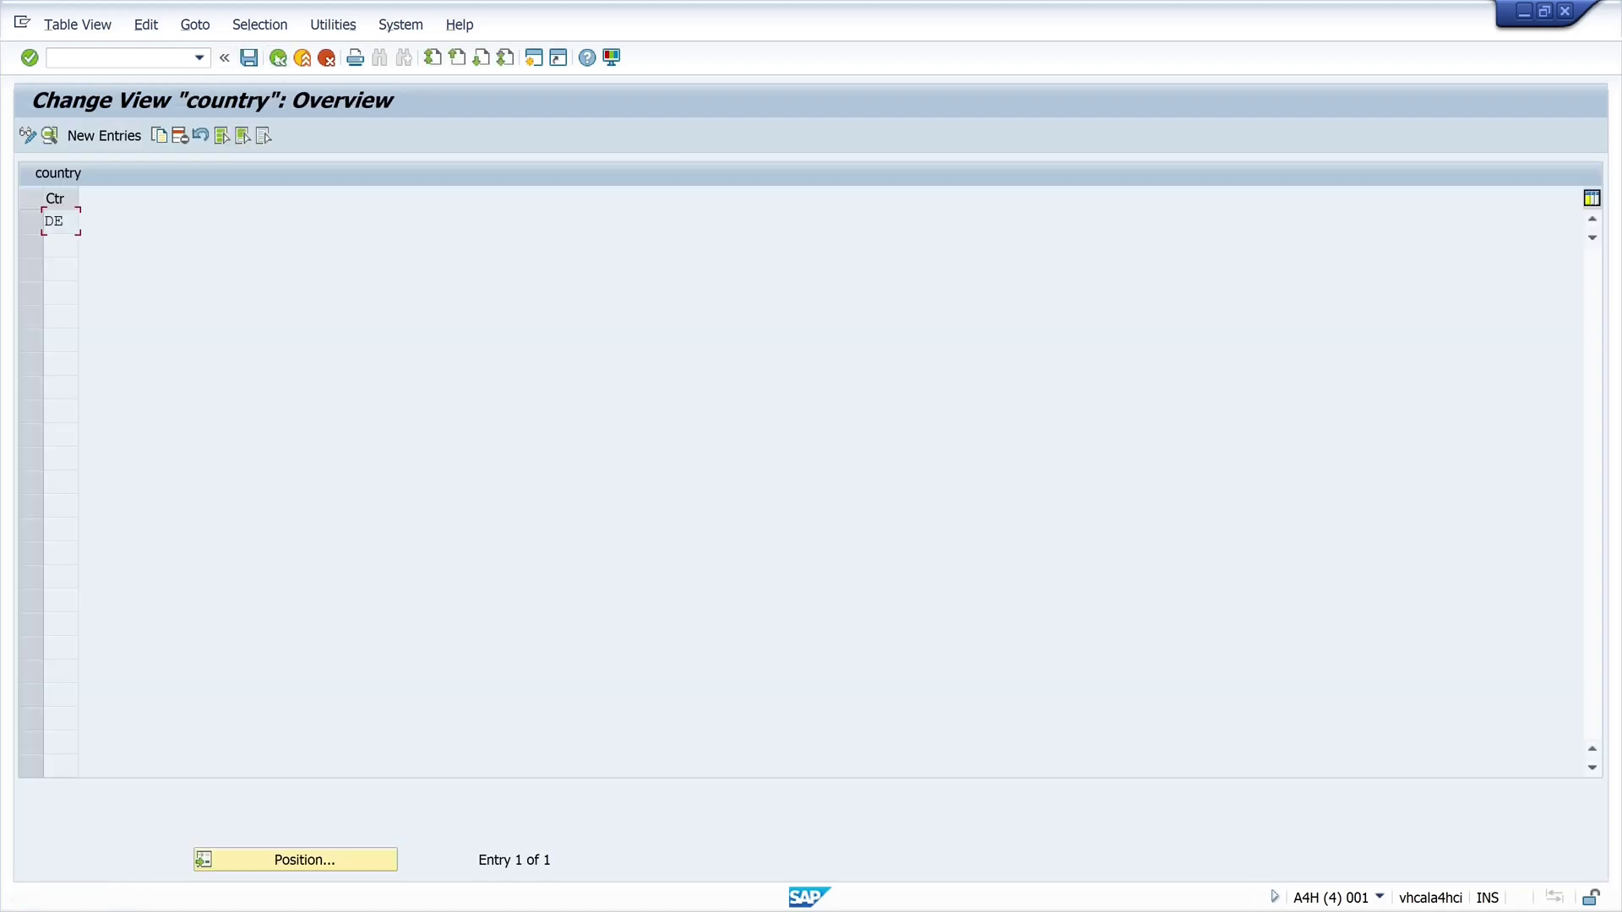
{"action": "left_click", "coordinate": [283, 64]}
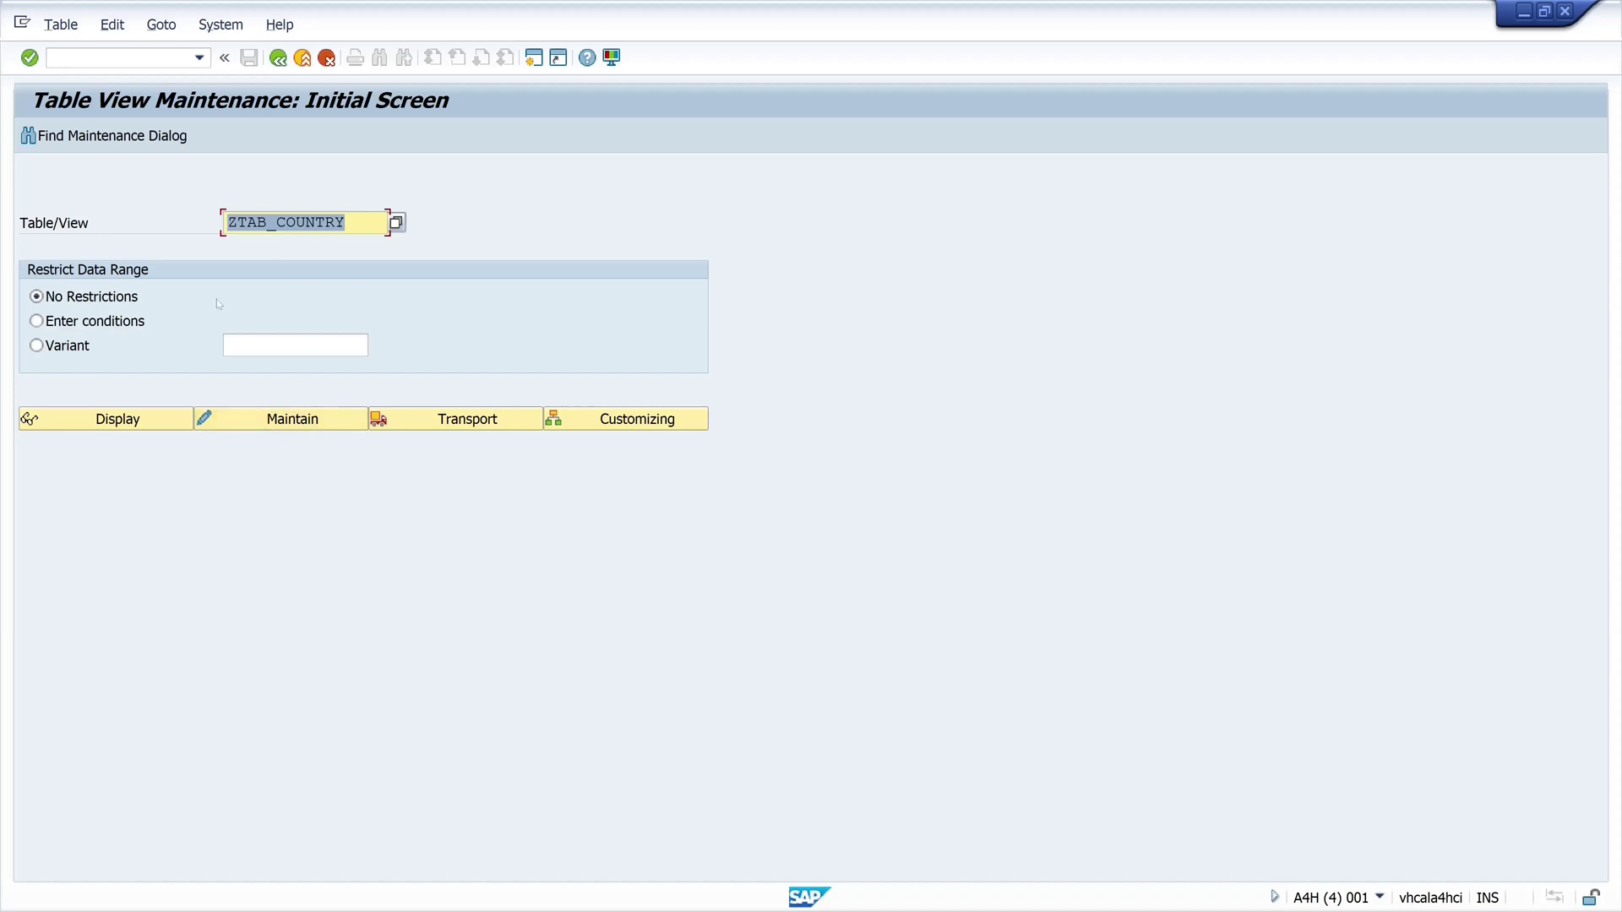
{"action": "key", "text": "F3"}
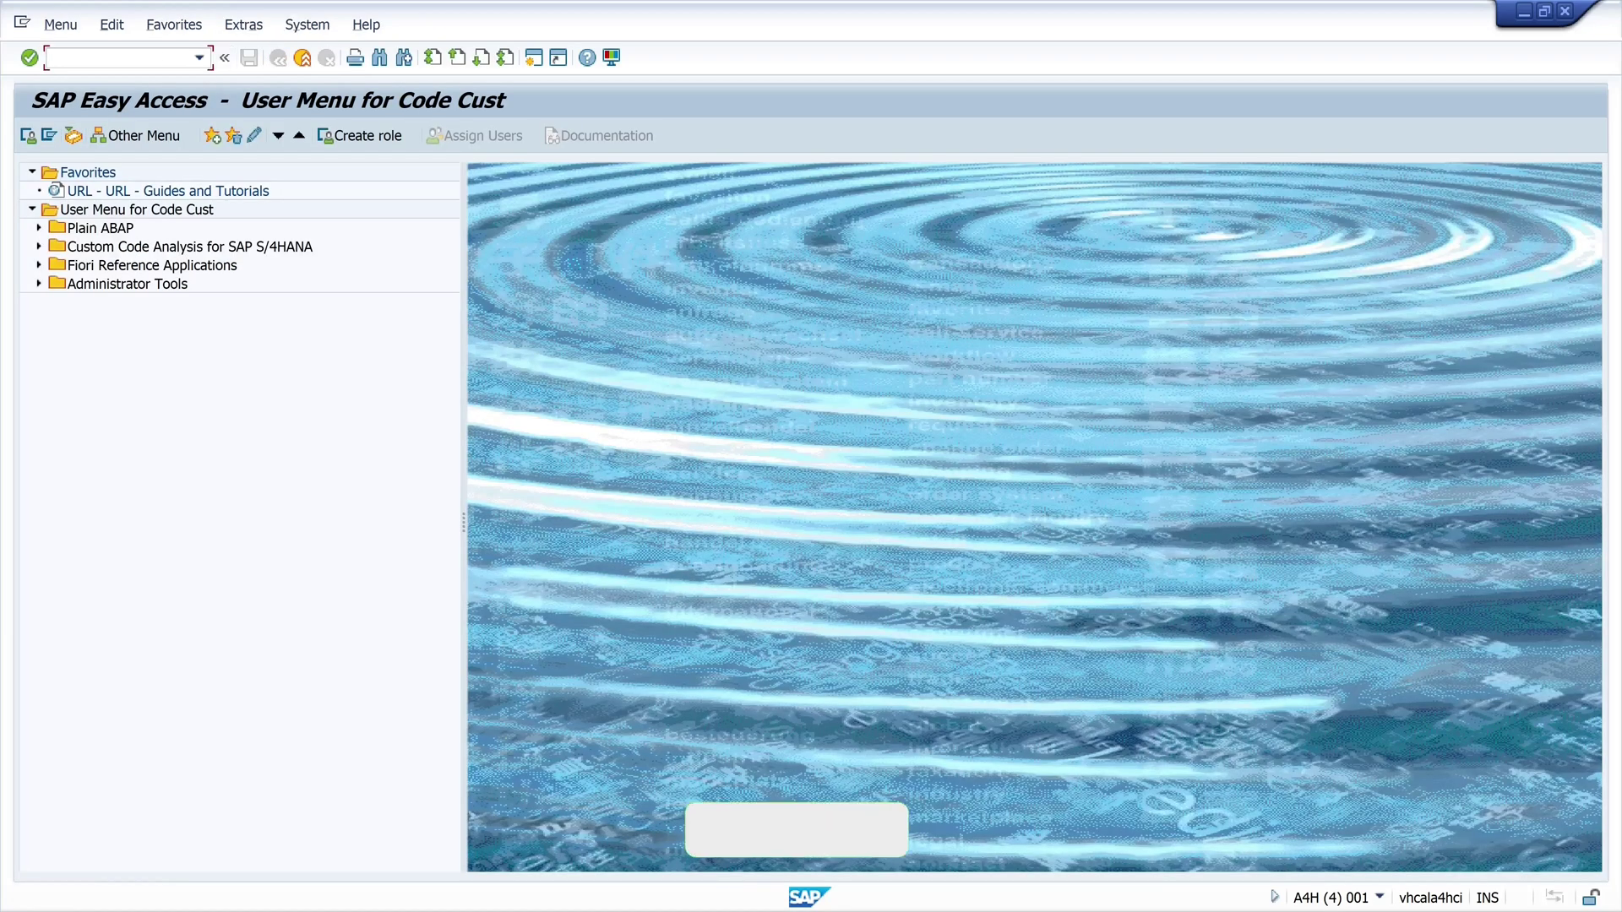
Step: Try to open the table ZTAB_COUNTRY for editing in the ABAP Dictionary (transaction SE11) in a new session
{"action": "type", "text": "/nse11"}
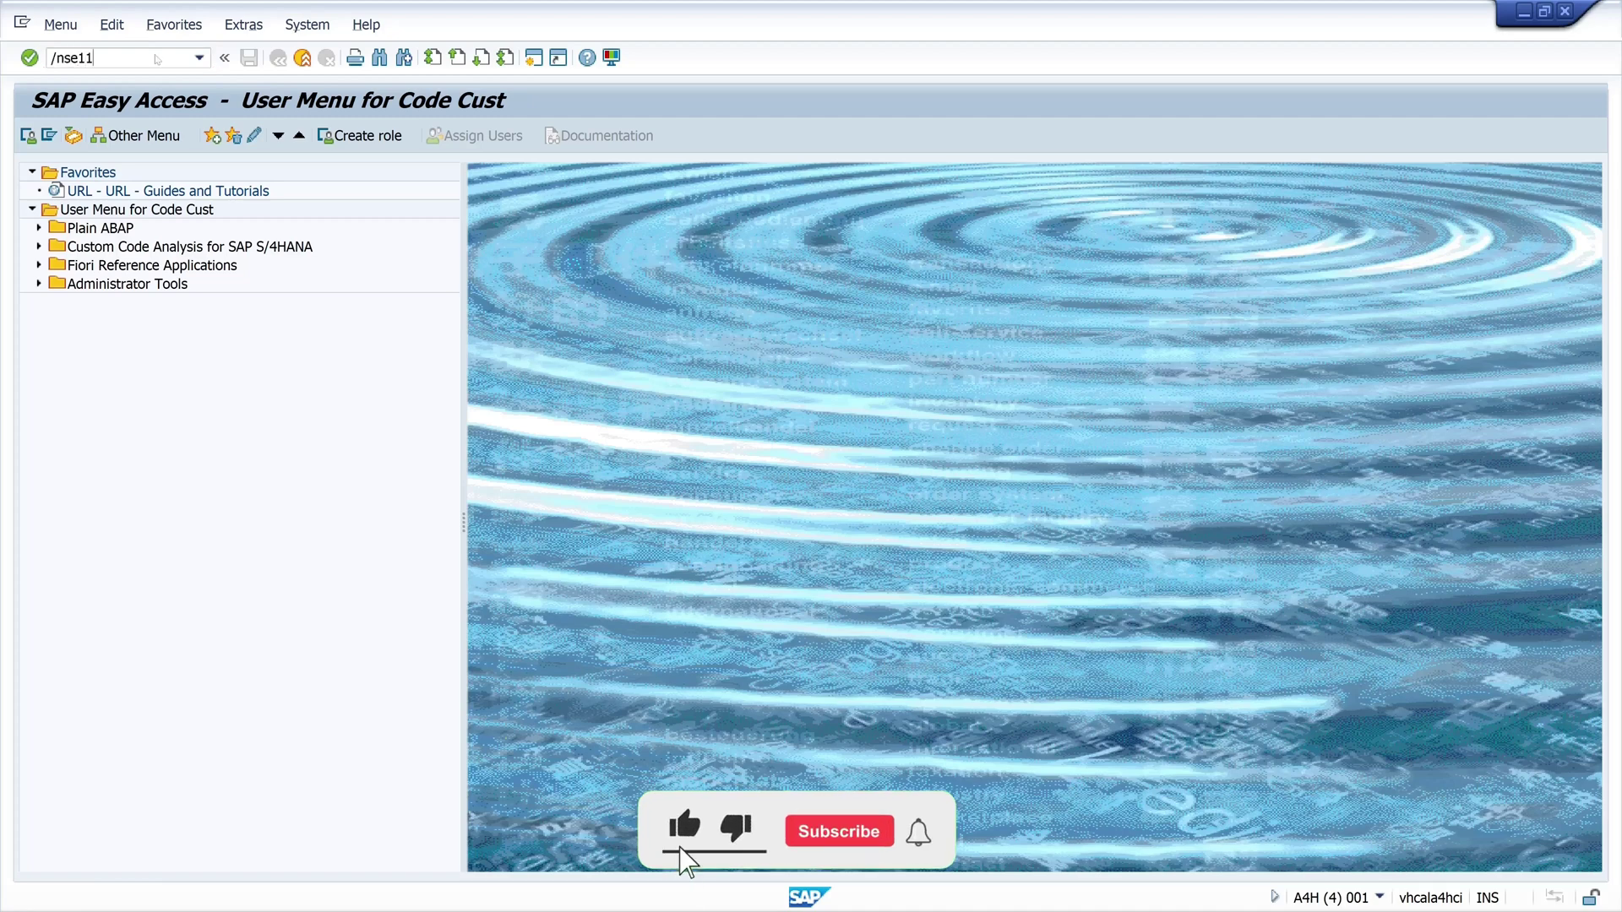
{"action": "key", "text": "Return"}
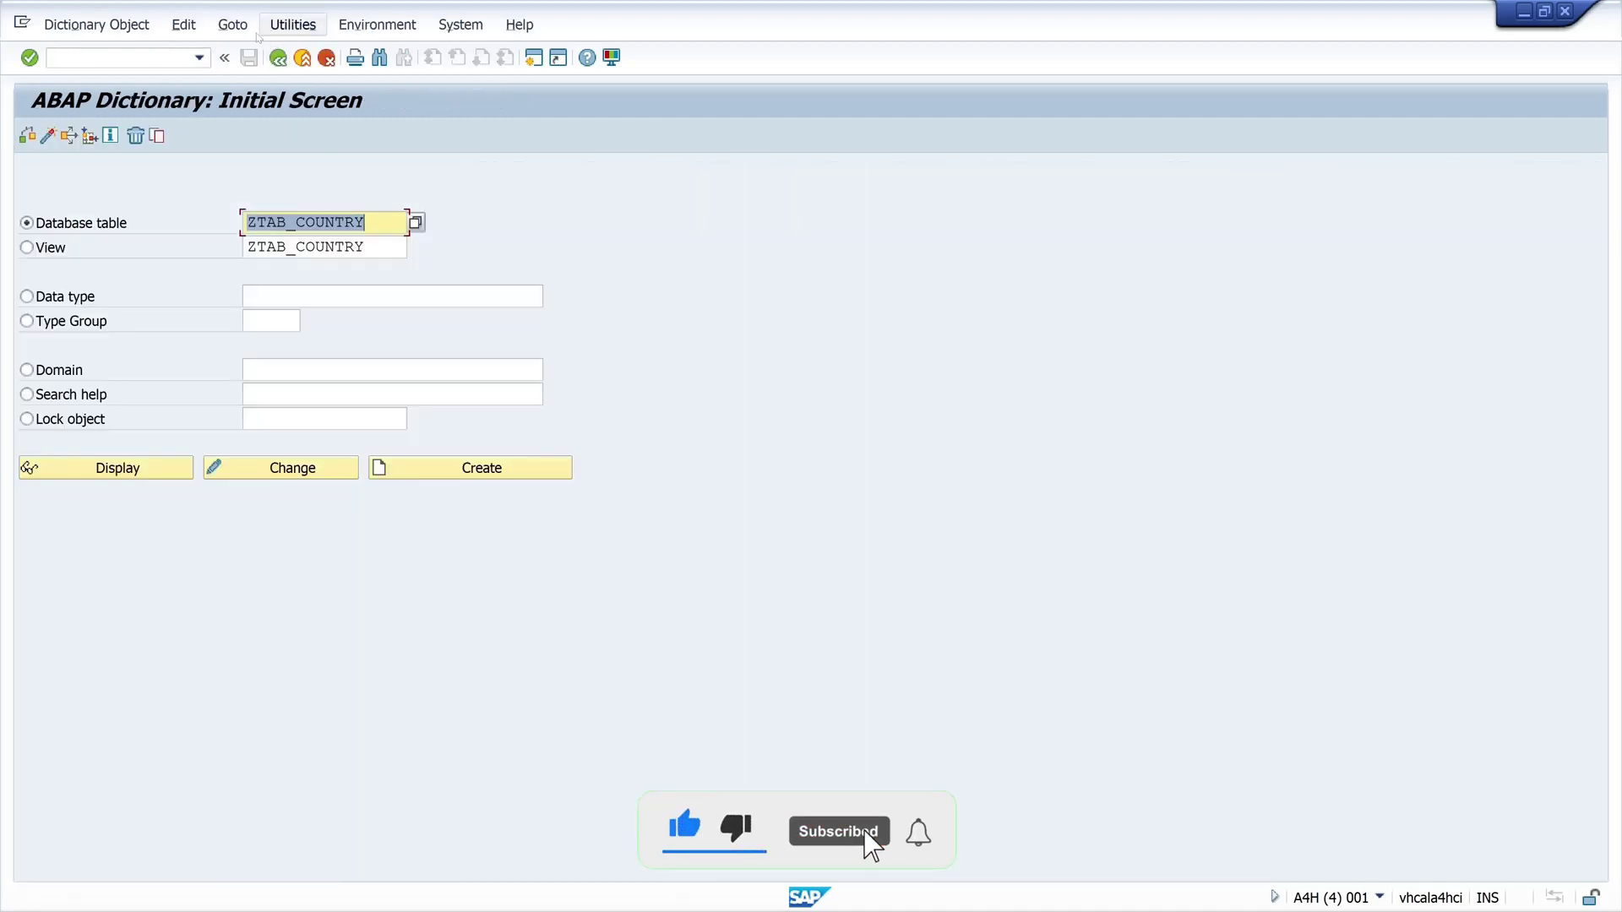
{"action": "key", "text": "F7"}
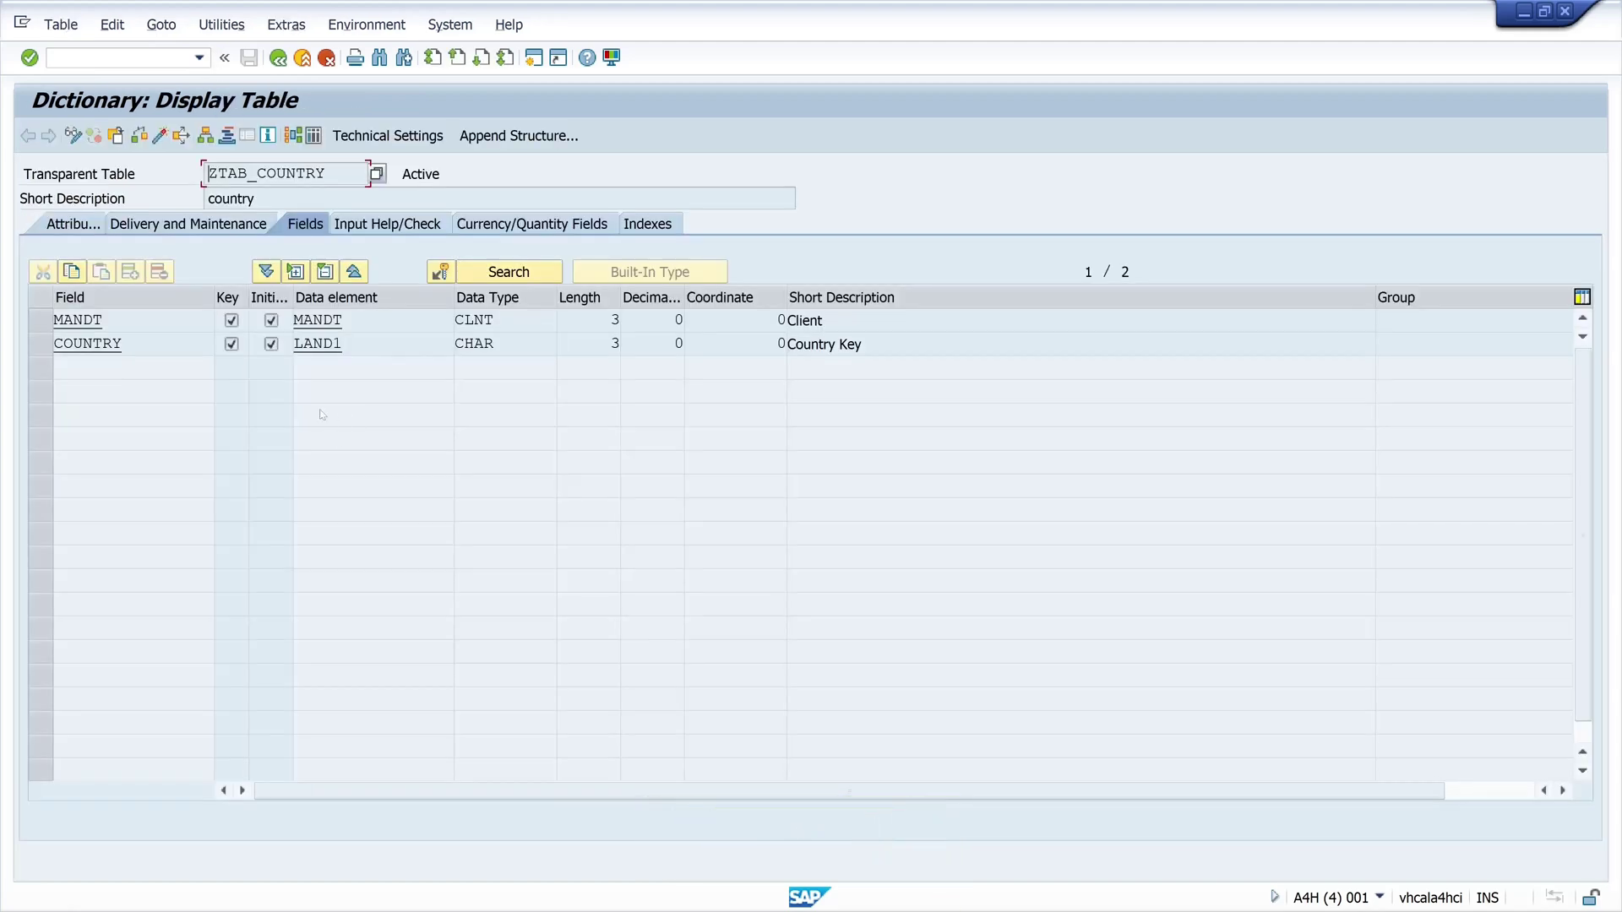
{"action": "left_click", "coordinate": [76, 137]}
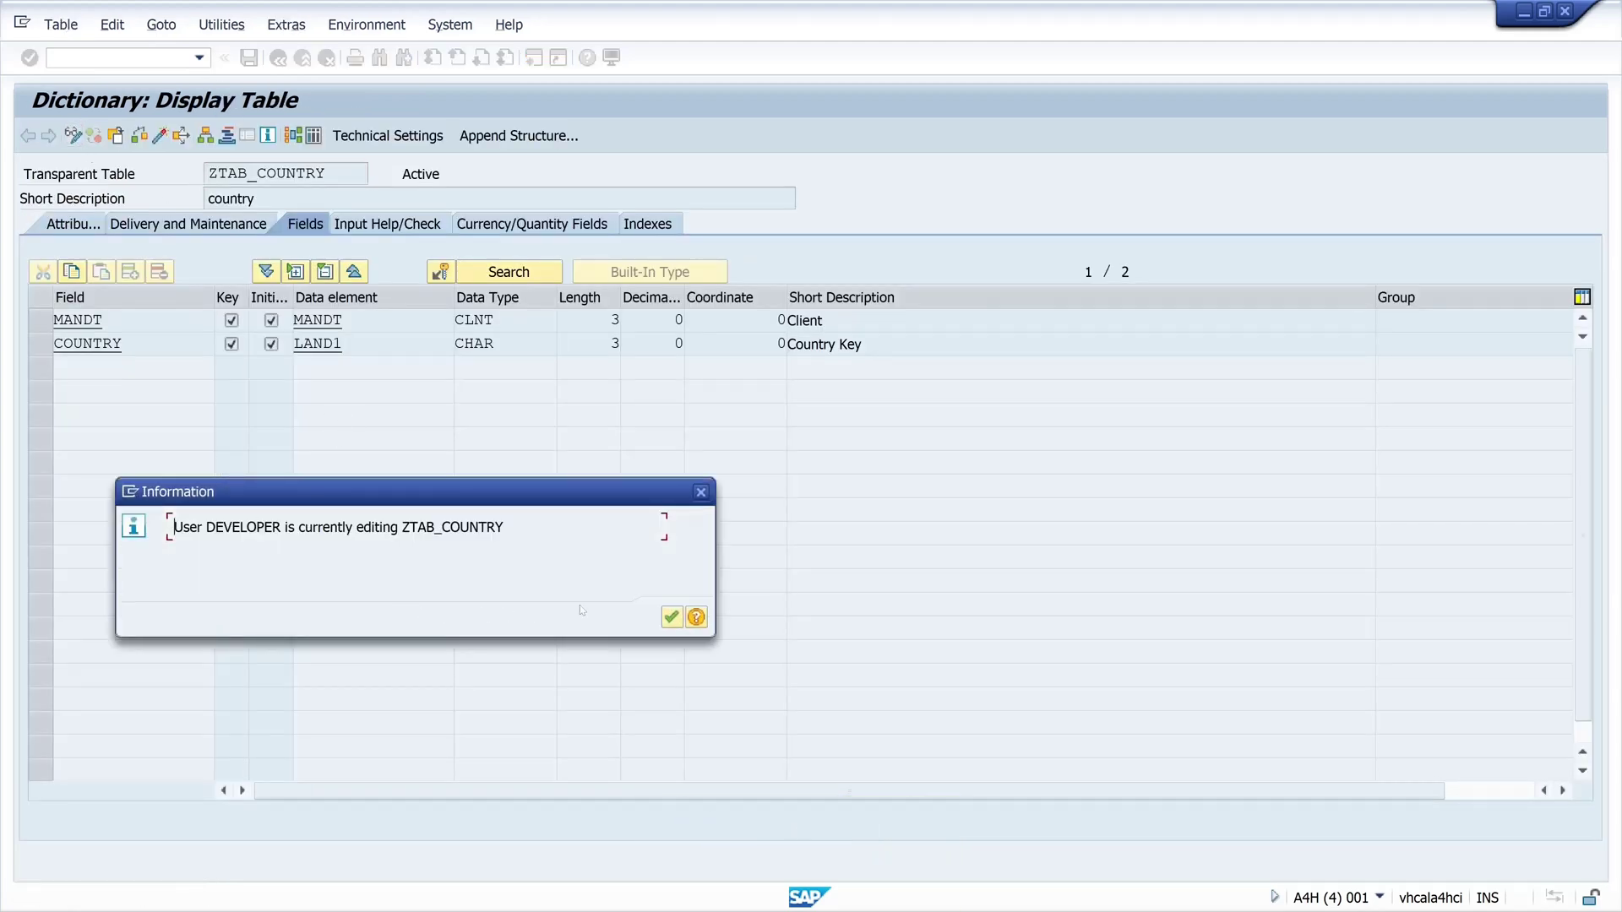
{"action": "left_click", "coordinate": [701, 492]}
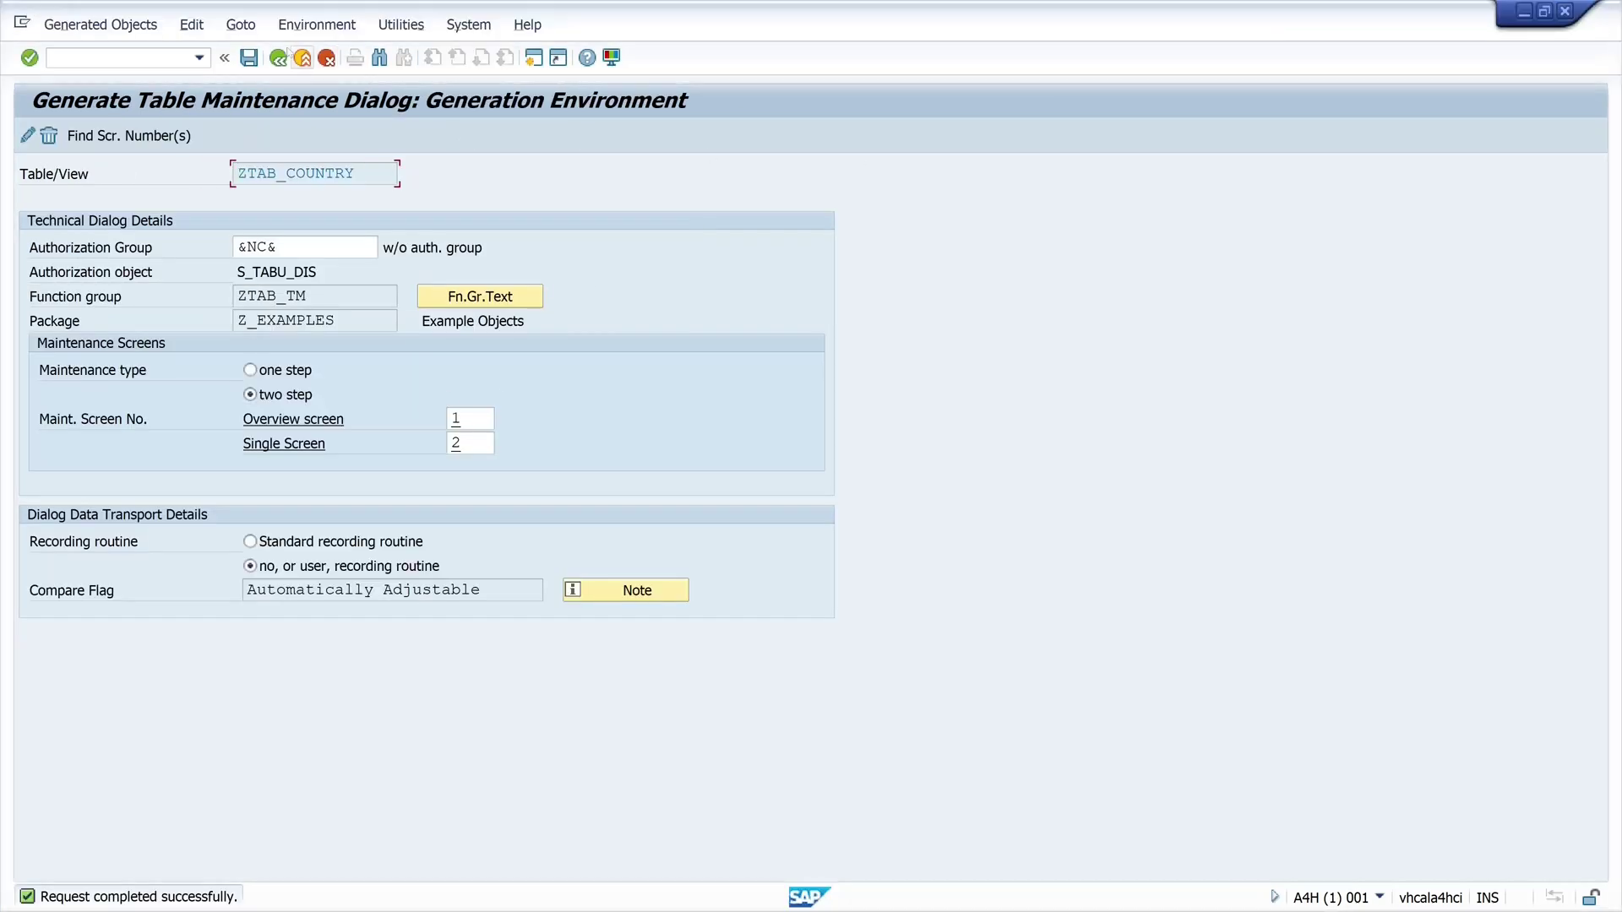
Step: Return to the table definition, create a foreign key for COUNTRY with proposed check table T005, and activate the table
{"action": "left_click", "coordinate": [278, 57]}
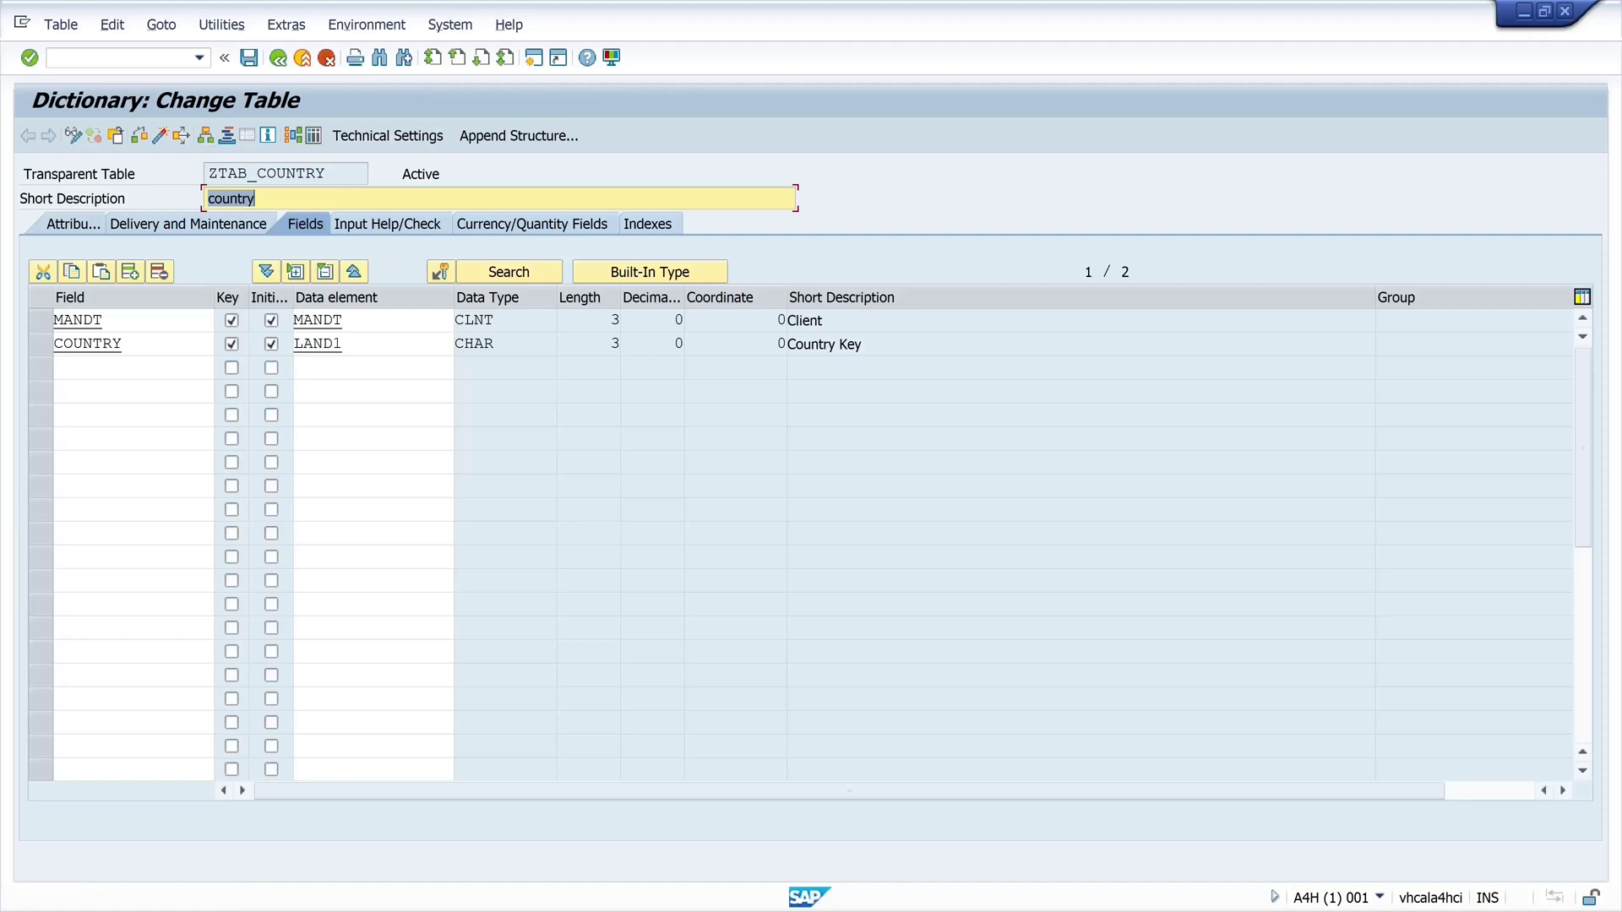
{"action": "left_click", "coordinate": [93, 344]}
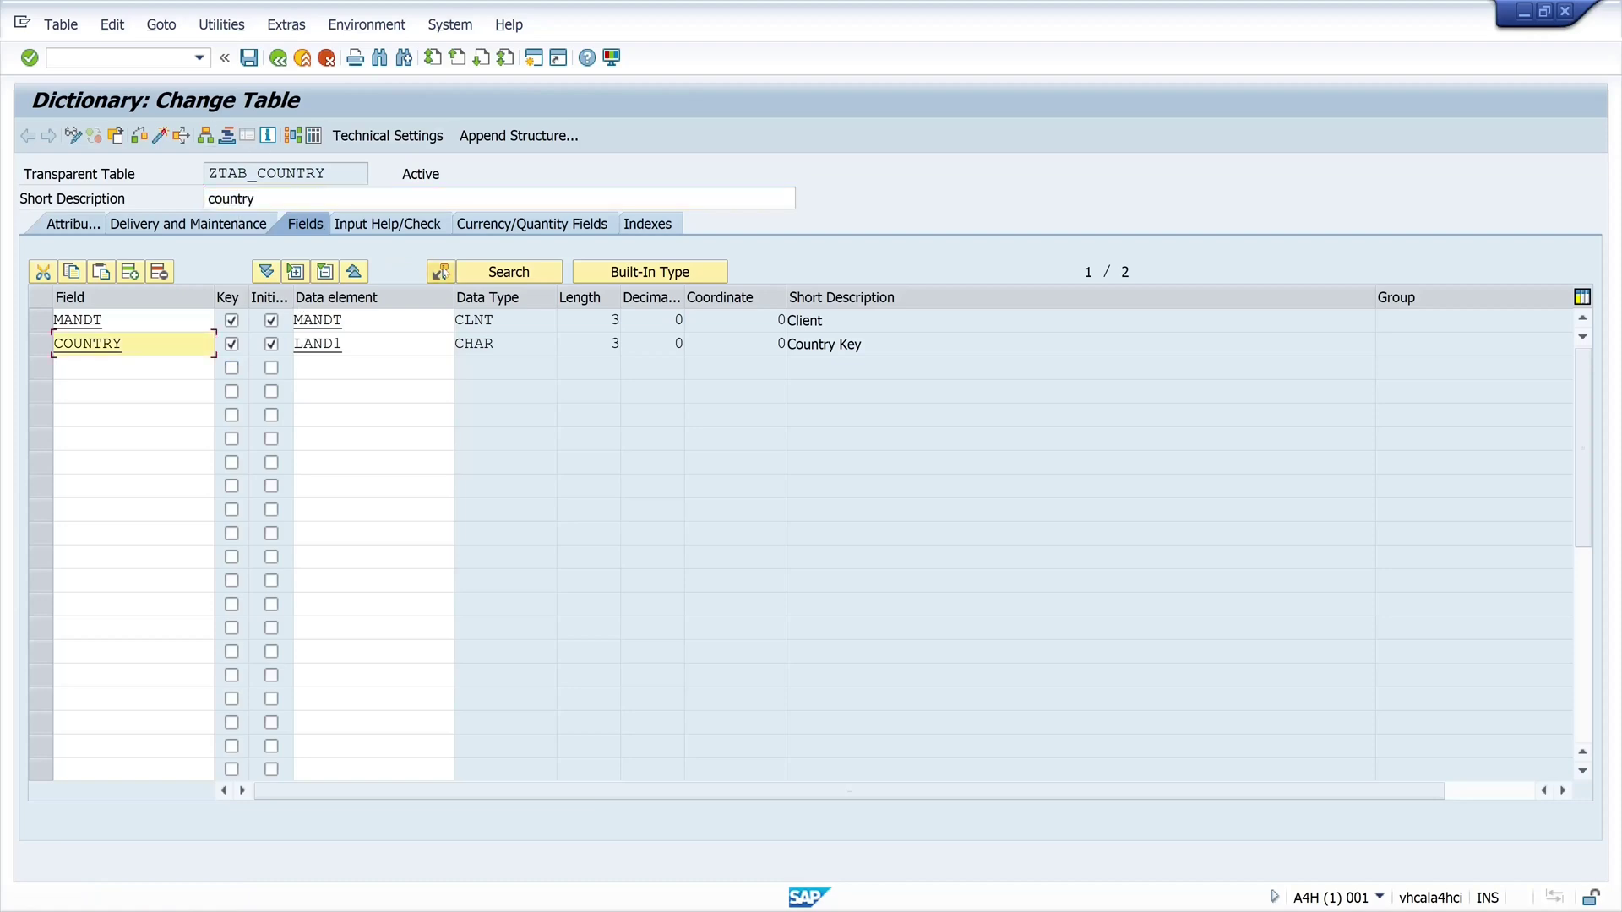
{"action": "left_click", "coordinate": [441, 272]}
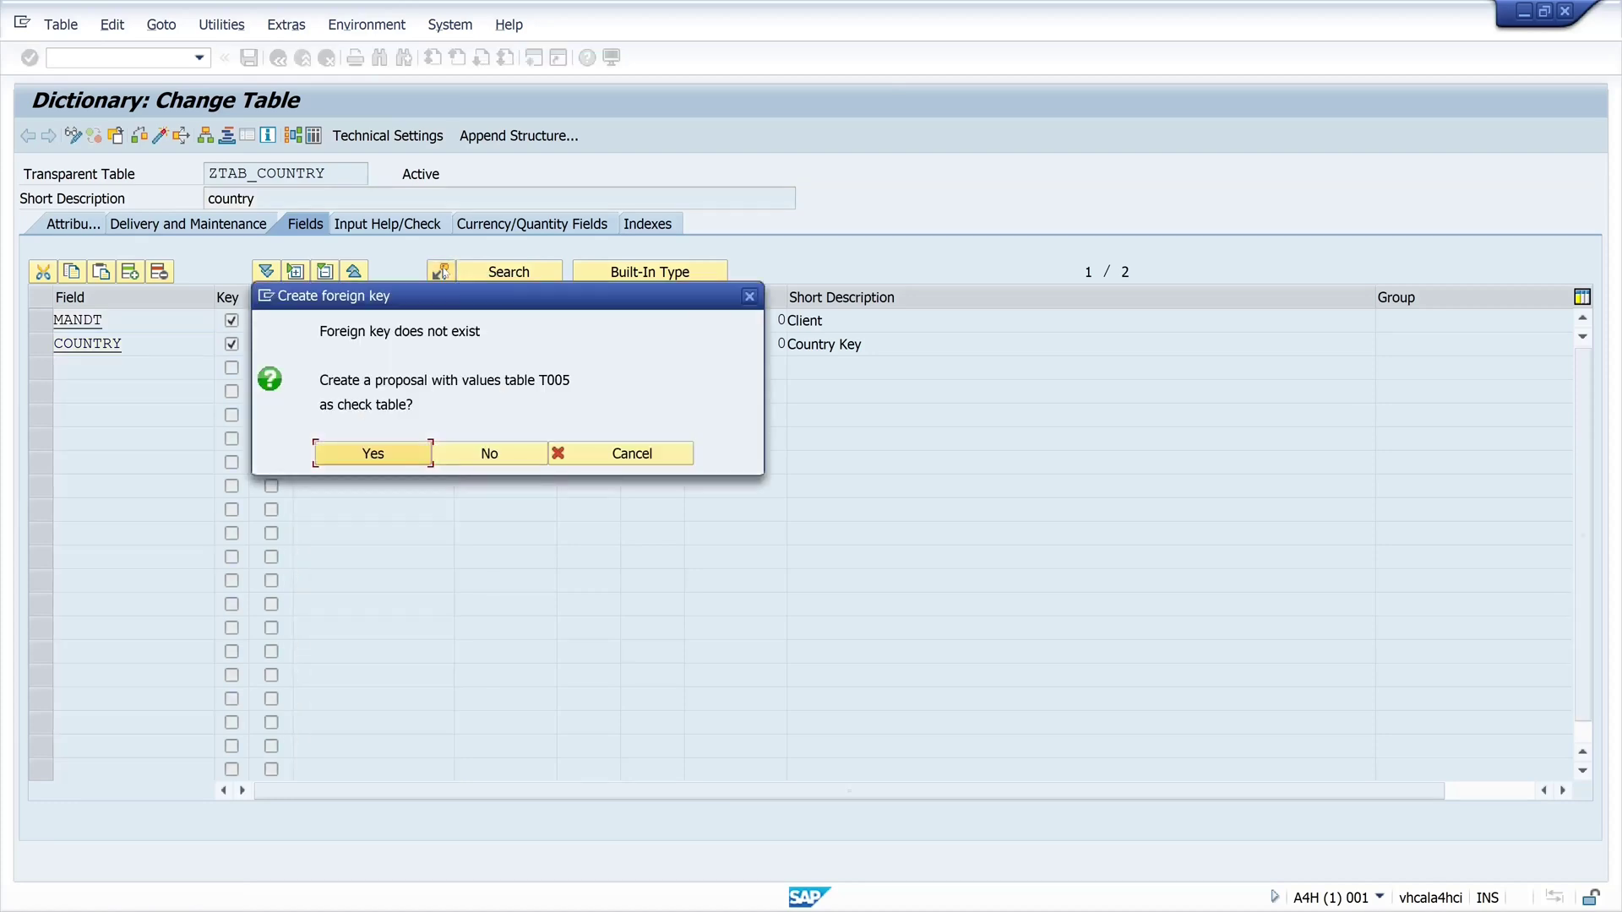
{"action": "left_click", "coordinate": [394, 460]}
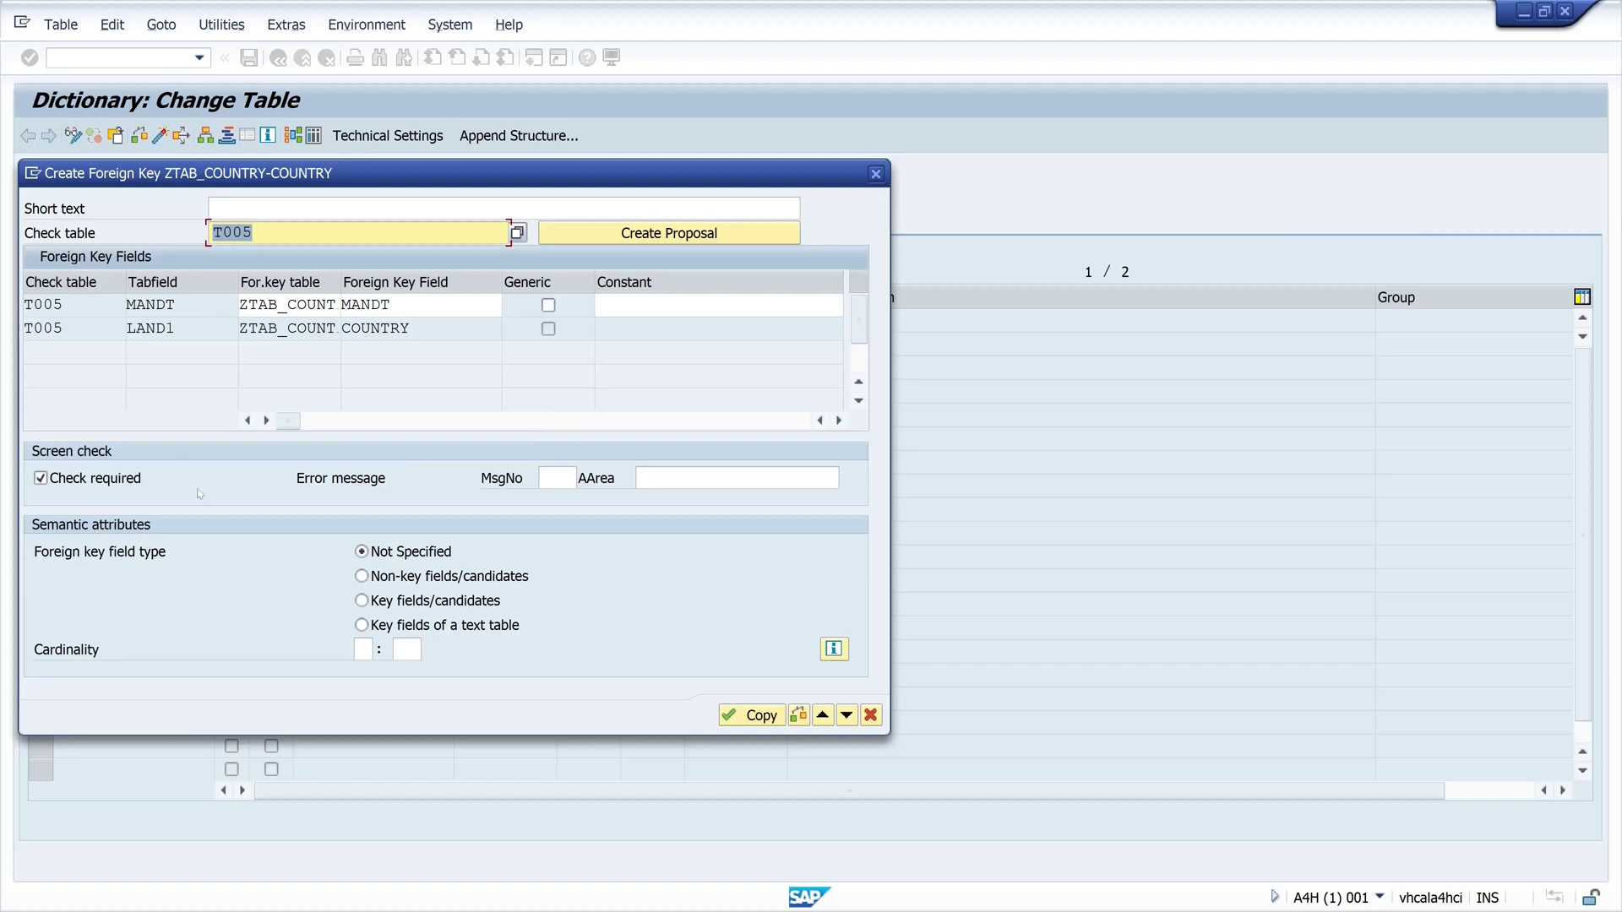
{"action": "left_click", "coordinate": [754, 716]}
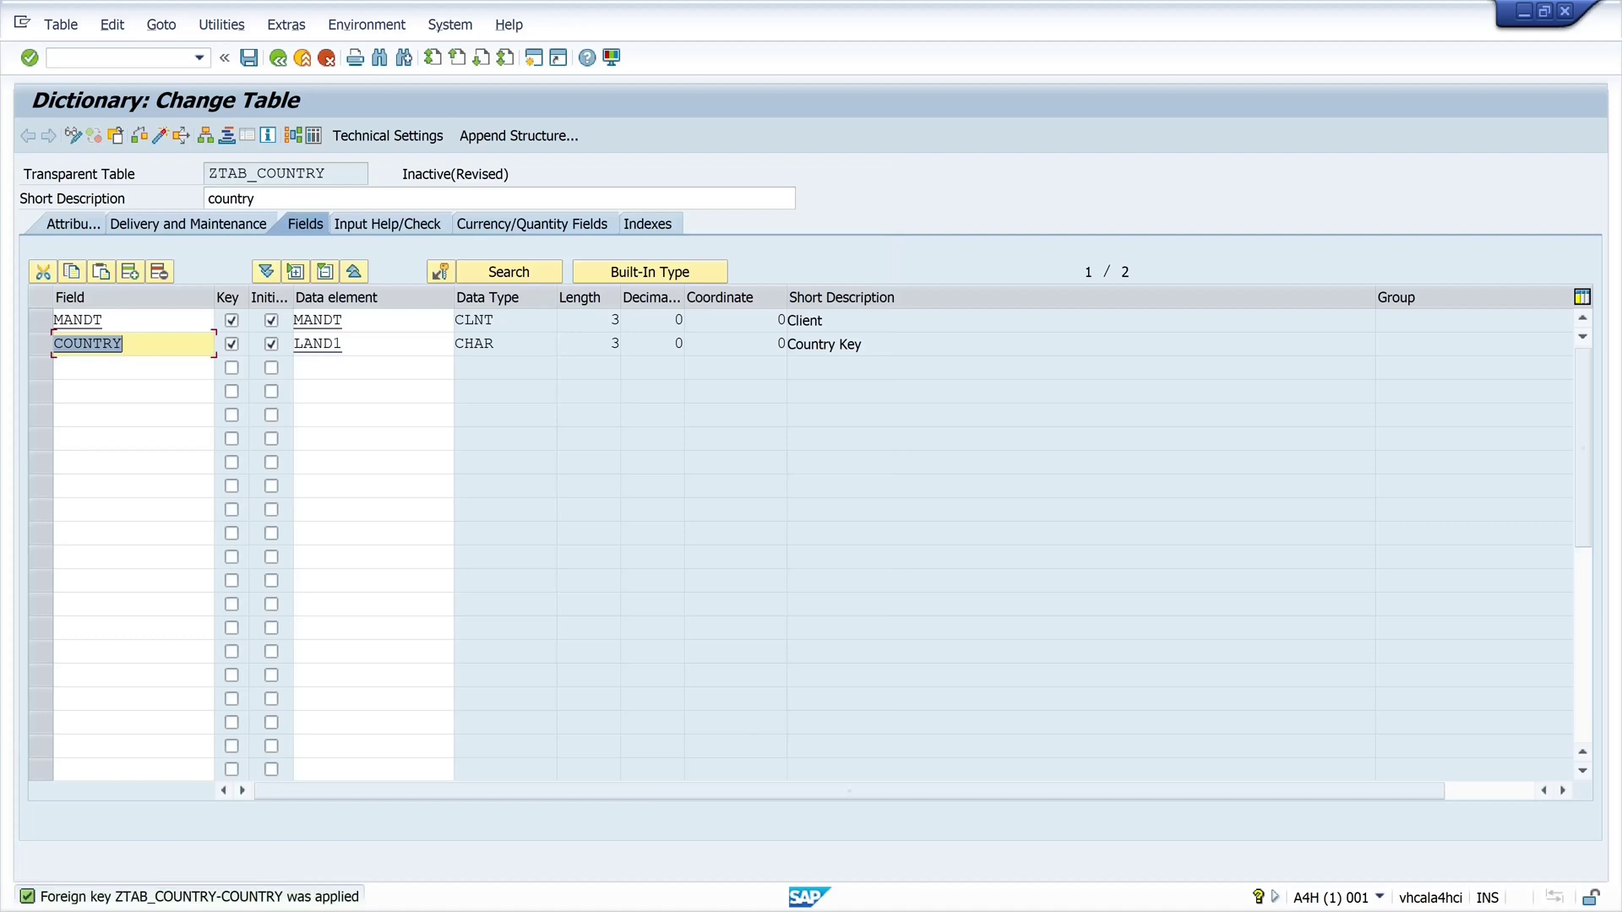
{"action": "left_click", "coordinate": [160, 135]}
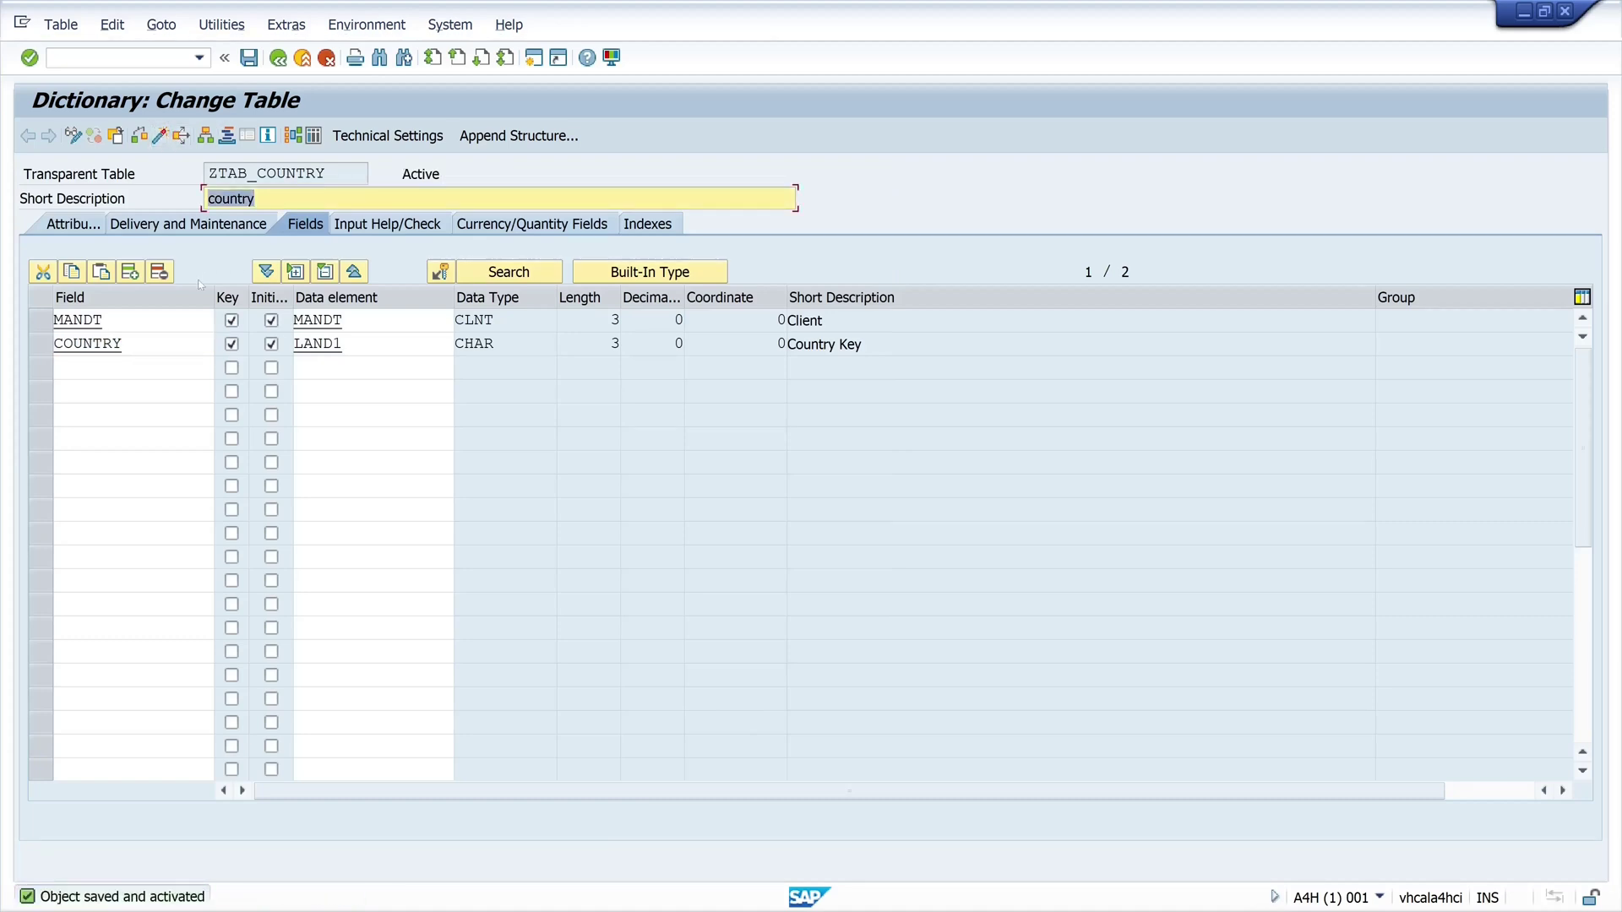
Step: Leave the table definition and create a new maintenance view named ZTAB_COUNTRY_v
{"action": "left_click", "coordinate": [278, 58]}
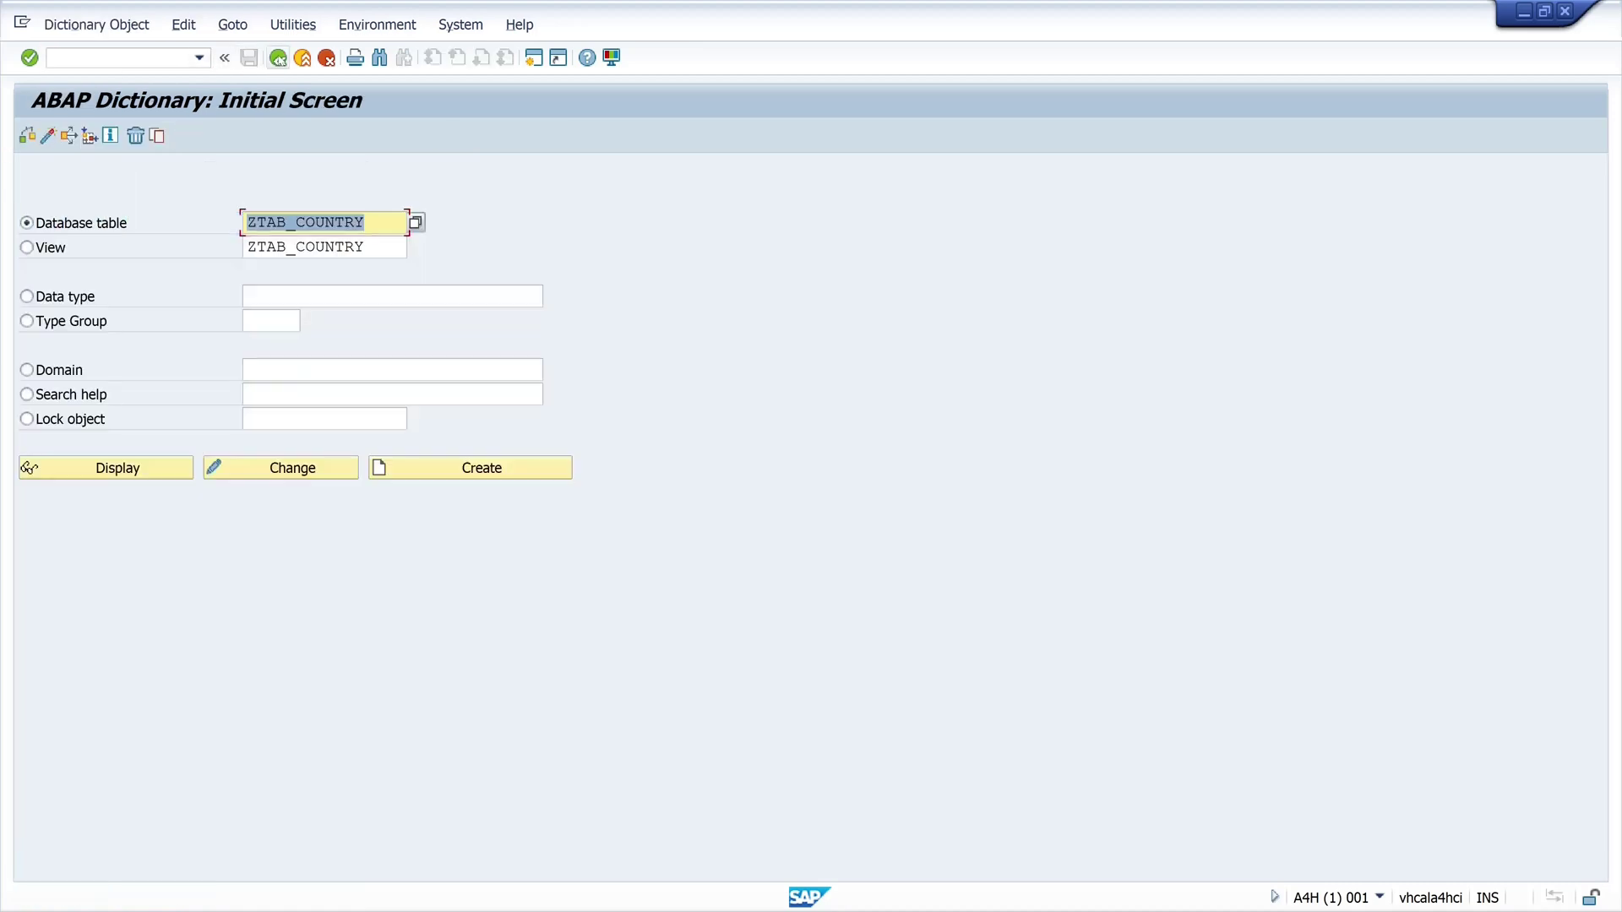
{"action": "left_click", "coordinate": [27, 248]}
{"action": "key", "text": "ctrl+c"}
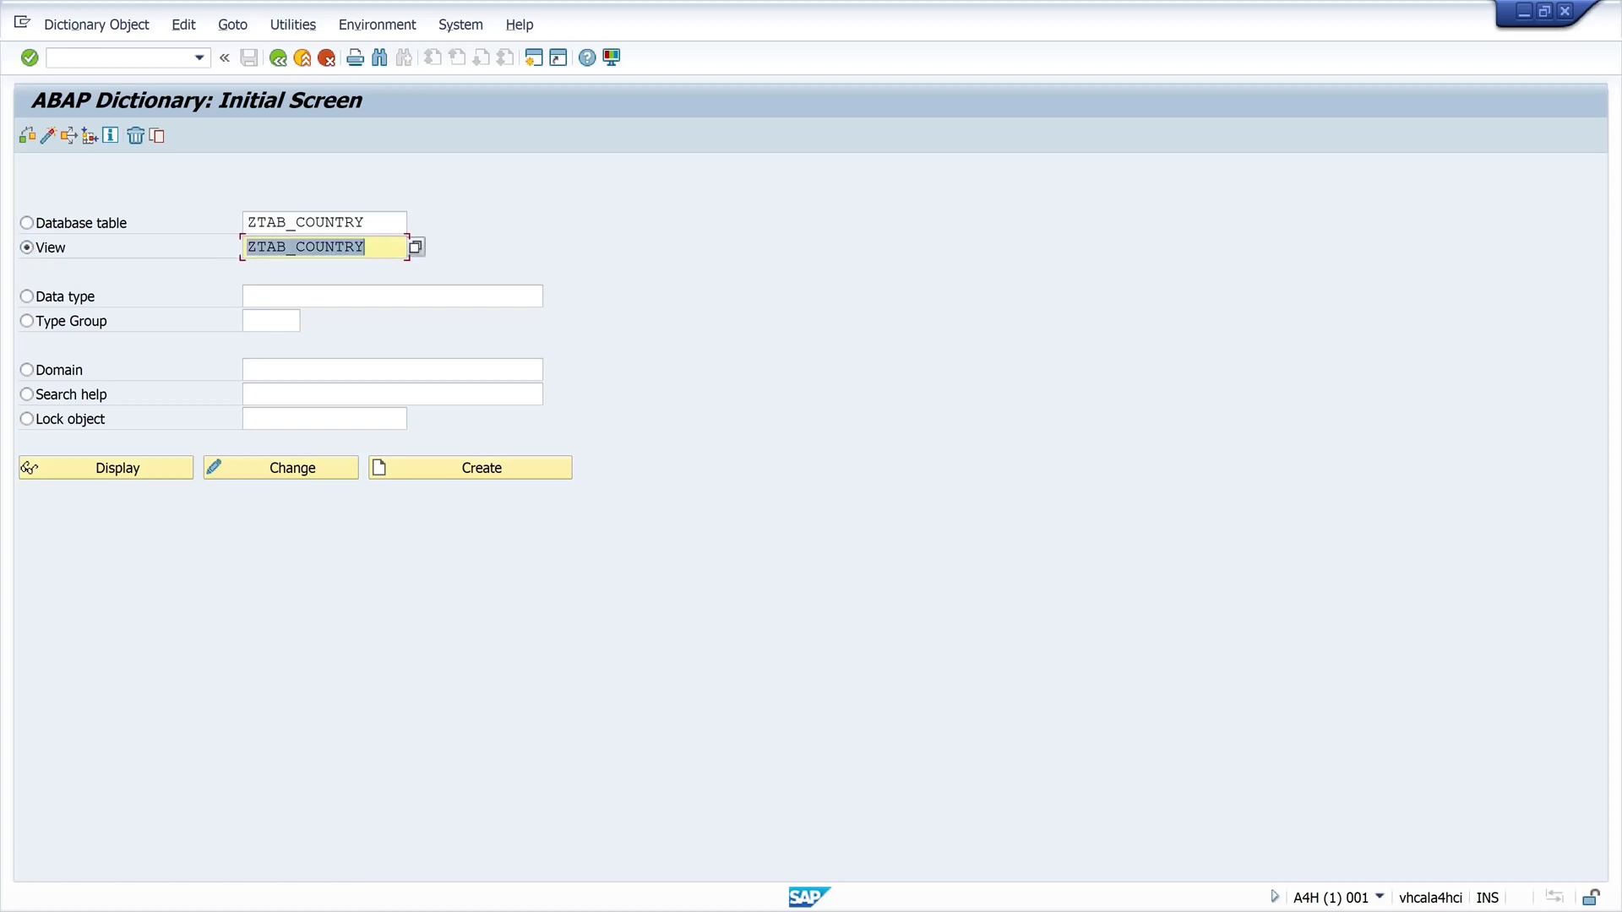
{"action": "key", "text": "End"}
{"action": "type", "text": "_v"}
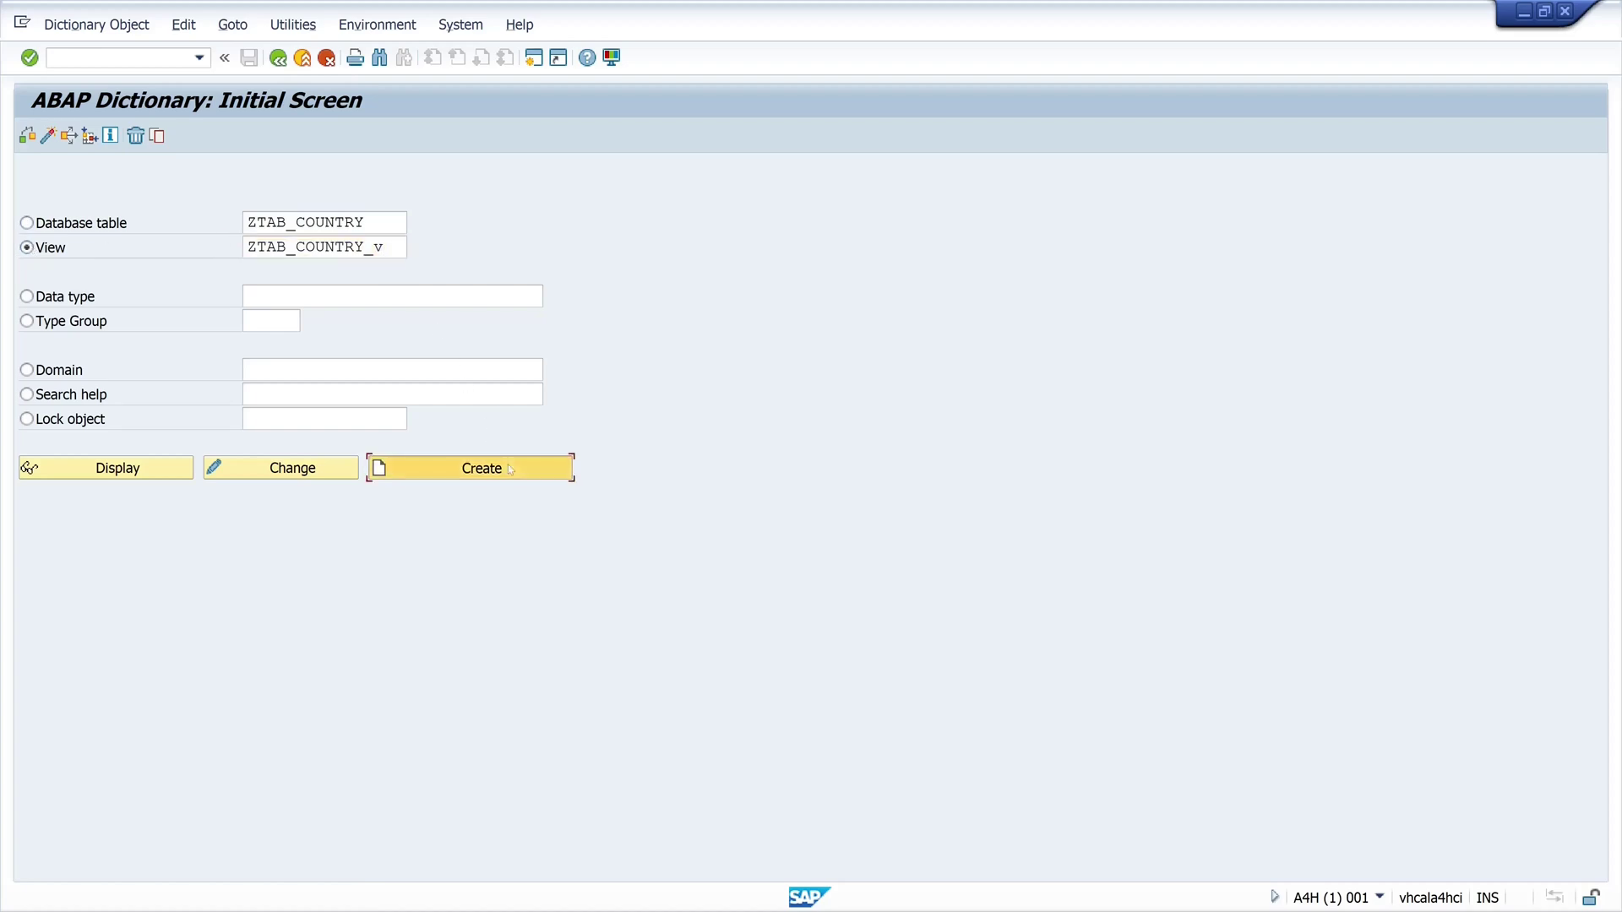
{"action": "left_click", "coordinate": [510, 469]}
{"action": "left_click", "coordinate": [135, 405]}
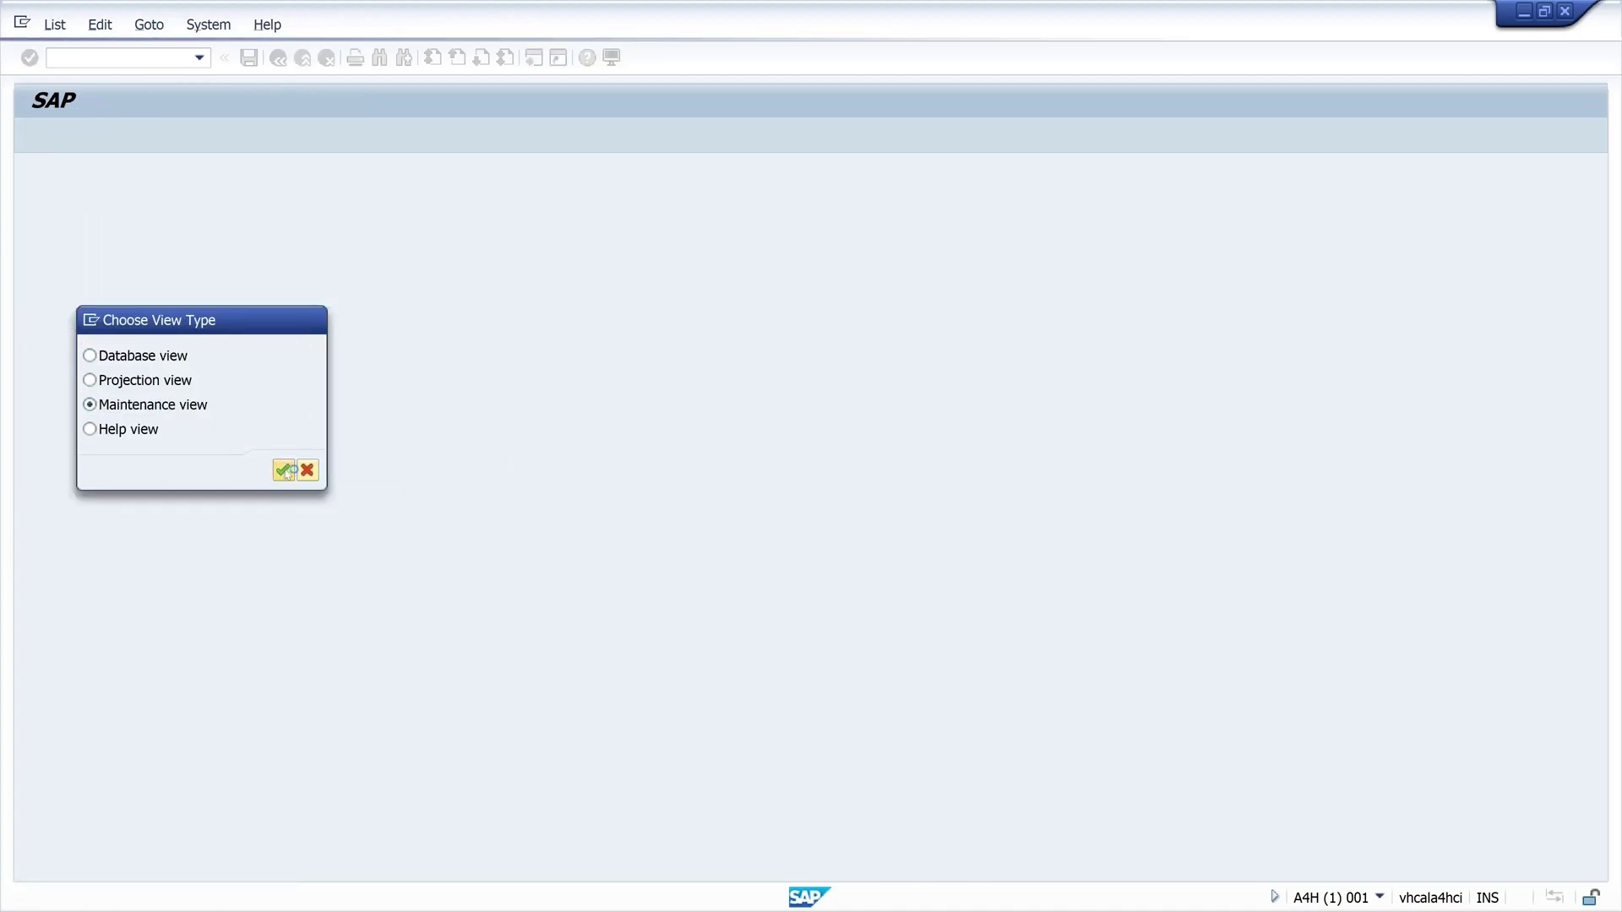
{"action": "left_click", "coordinate": [285, 471]}
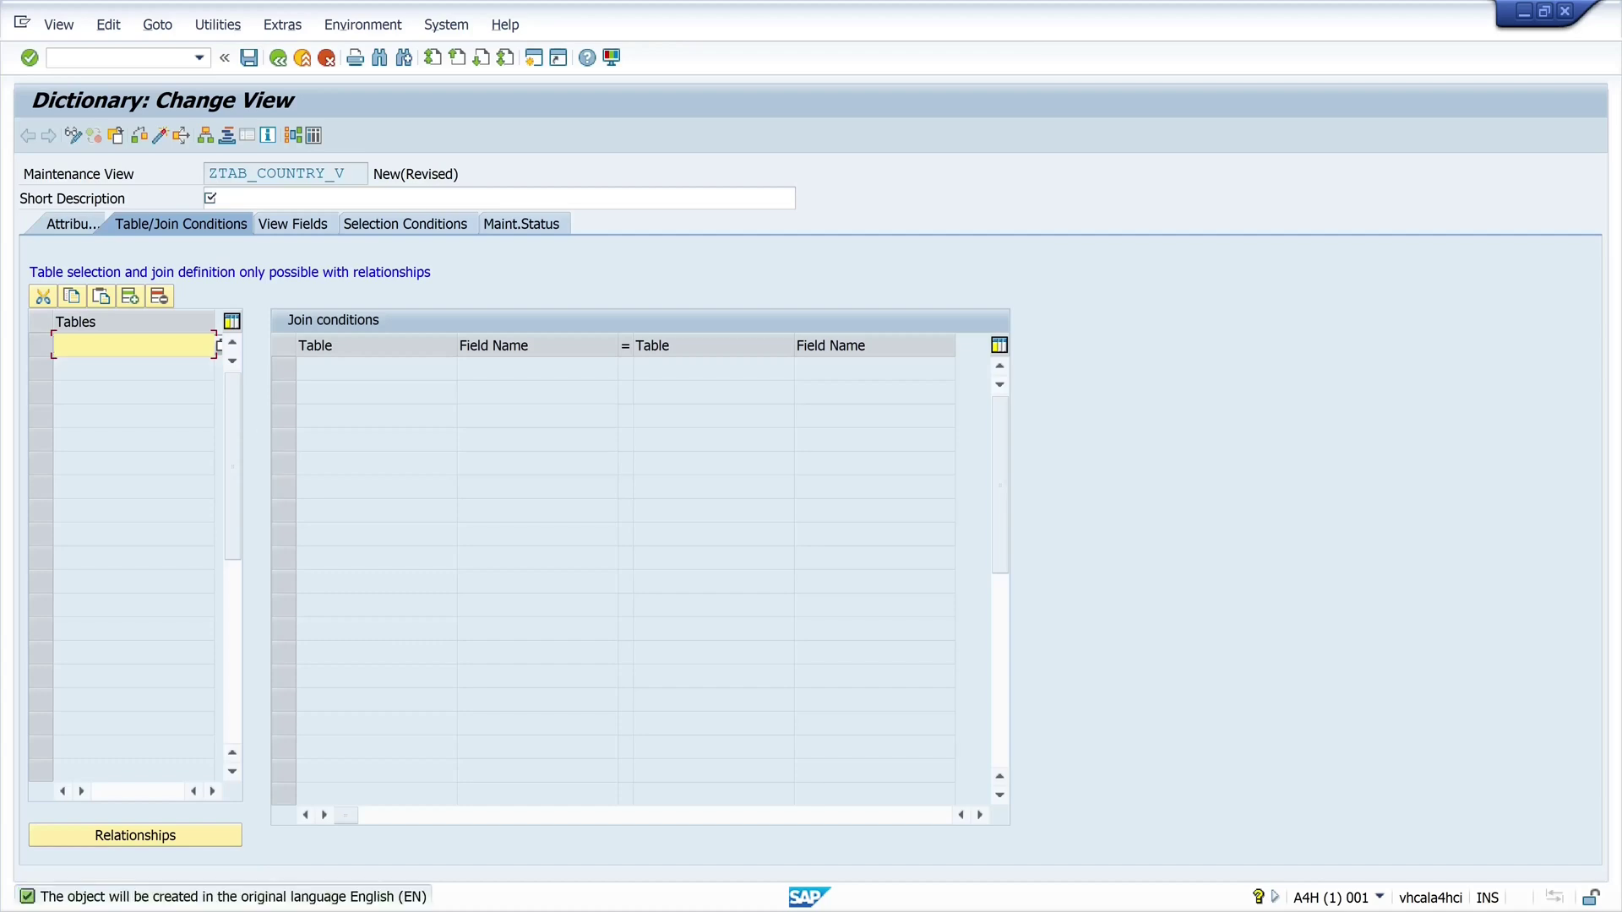
Step: Enter ZTAB_COUNTRY as the view's base table and set the short description to Country
{"action": "key", "text": "ctrl+v"}
{"action": "key", "text": "Return"}
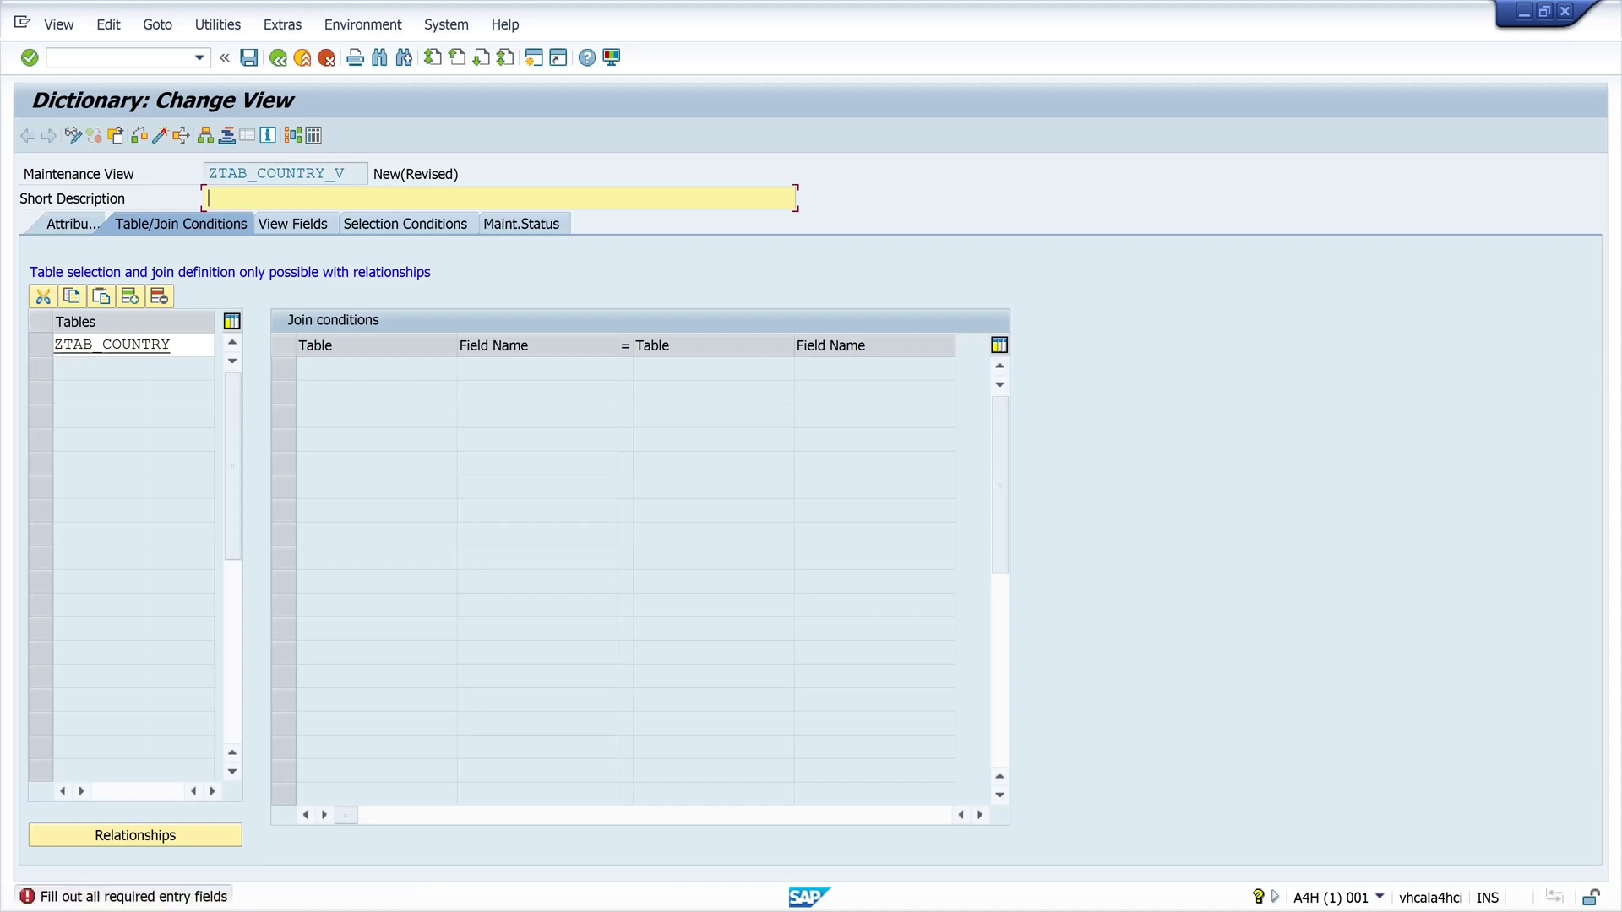
{"action": "type", "text": "Countr<"}
{"action": "key", "text": "BackSpace"}
{"action": "type", "text": "y"}
{"action": "key", "text": "Return"}
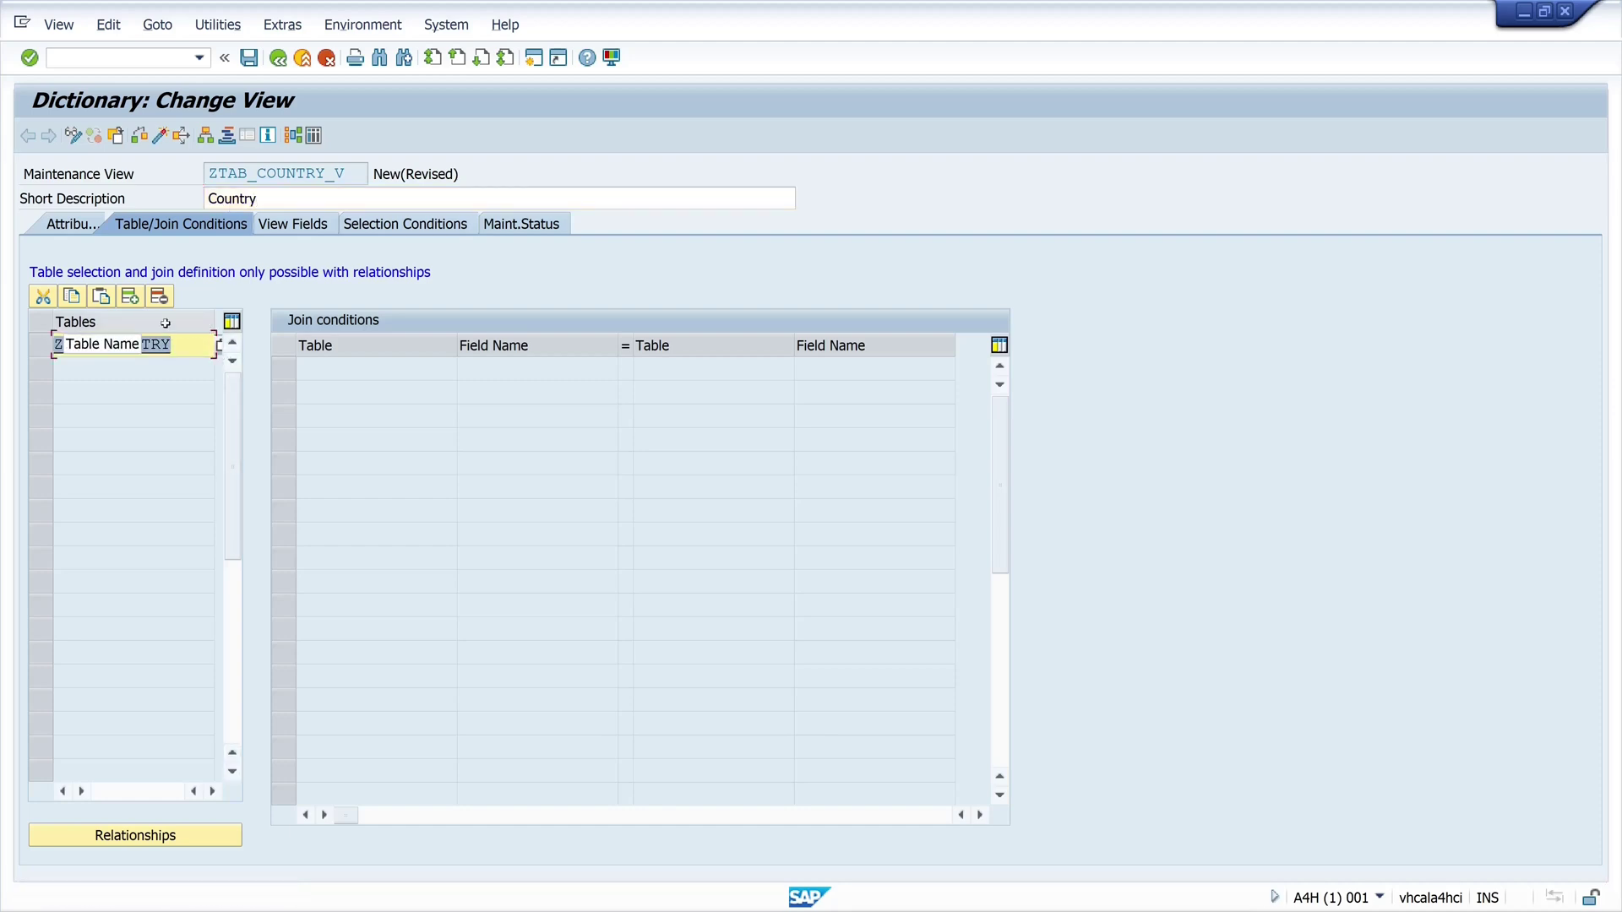
Step: Add table T005 to the view's join conditions through the relationships of ZTAB_COUNTRY
{"action": "left_click", "coordinate": [151, 344]}
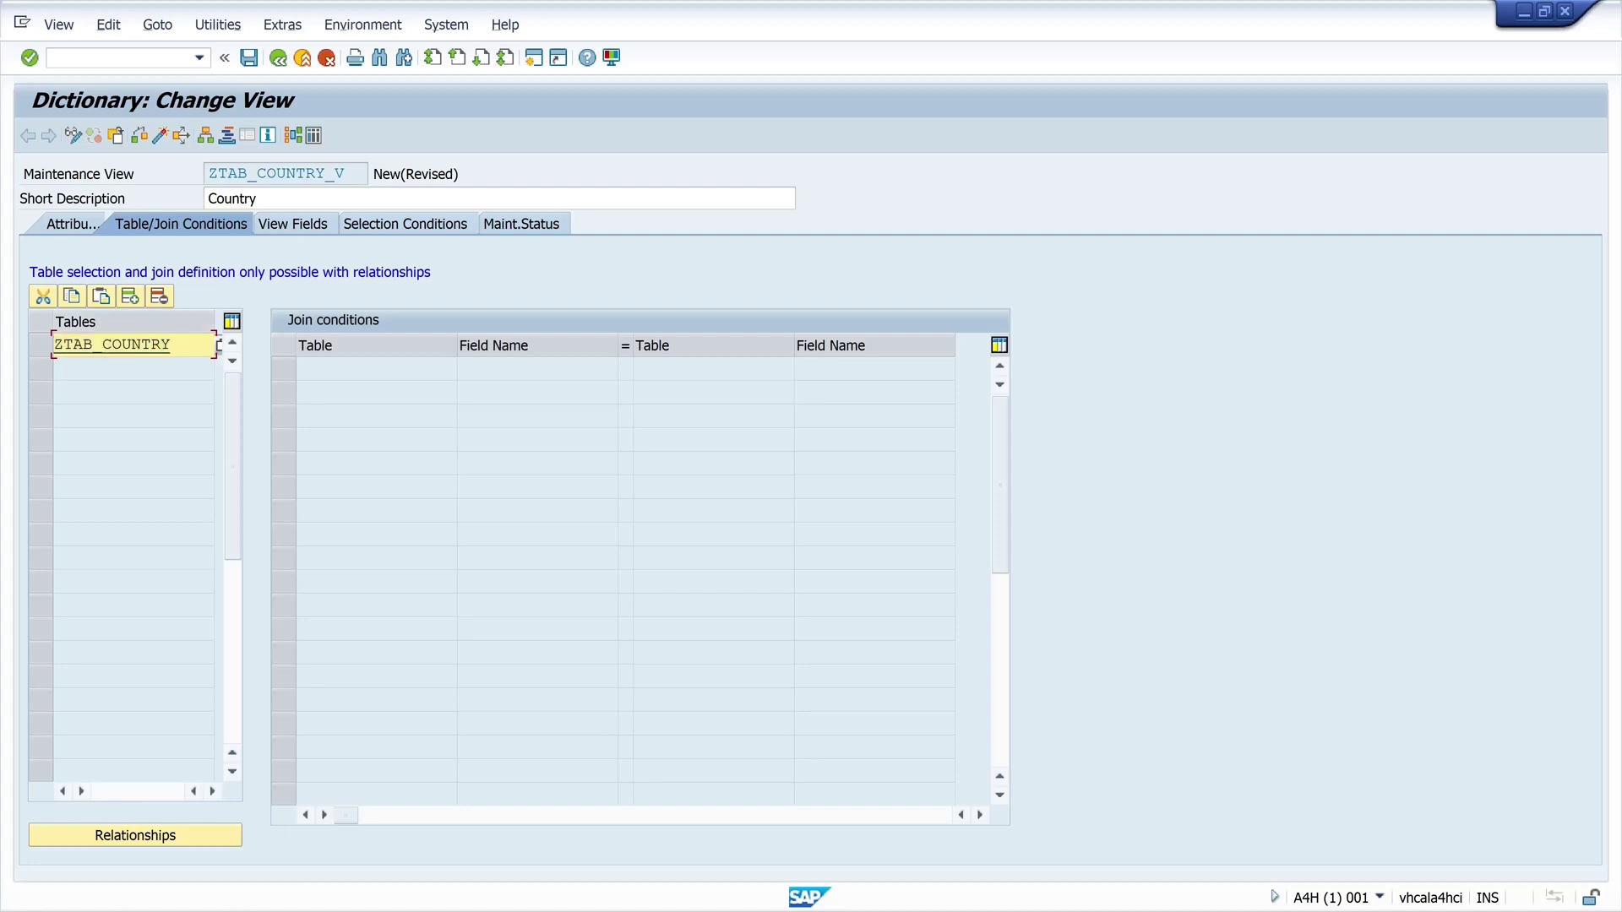
{"action": "left_click", "coordinate": [152, 836]}
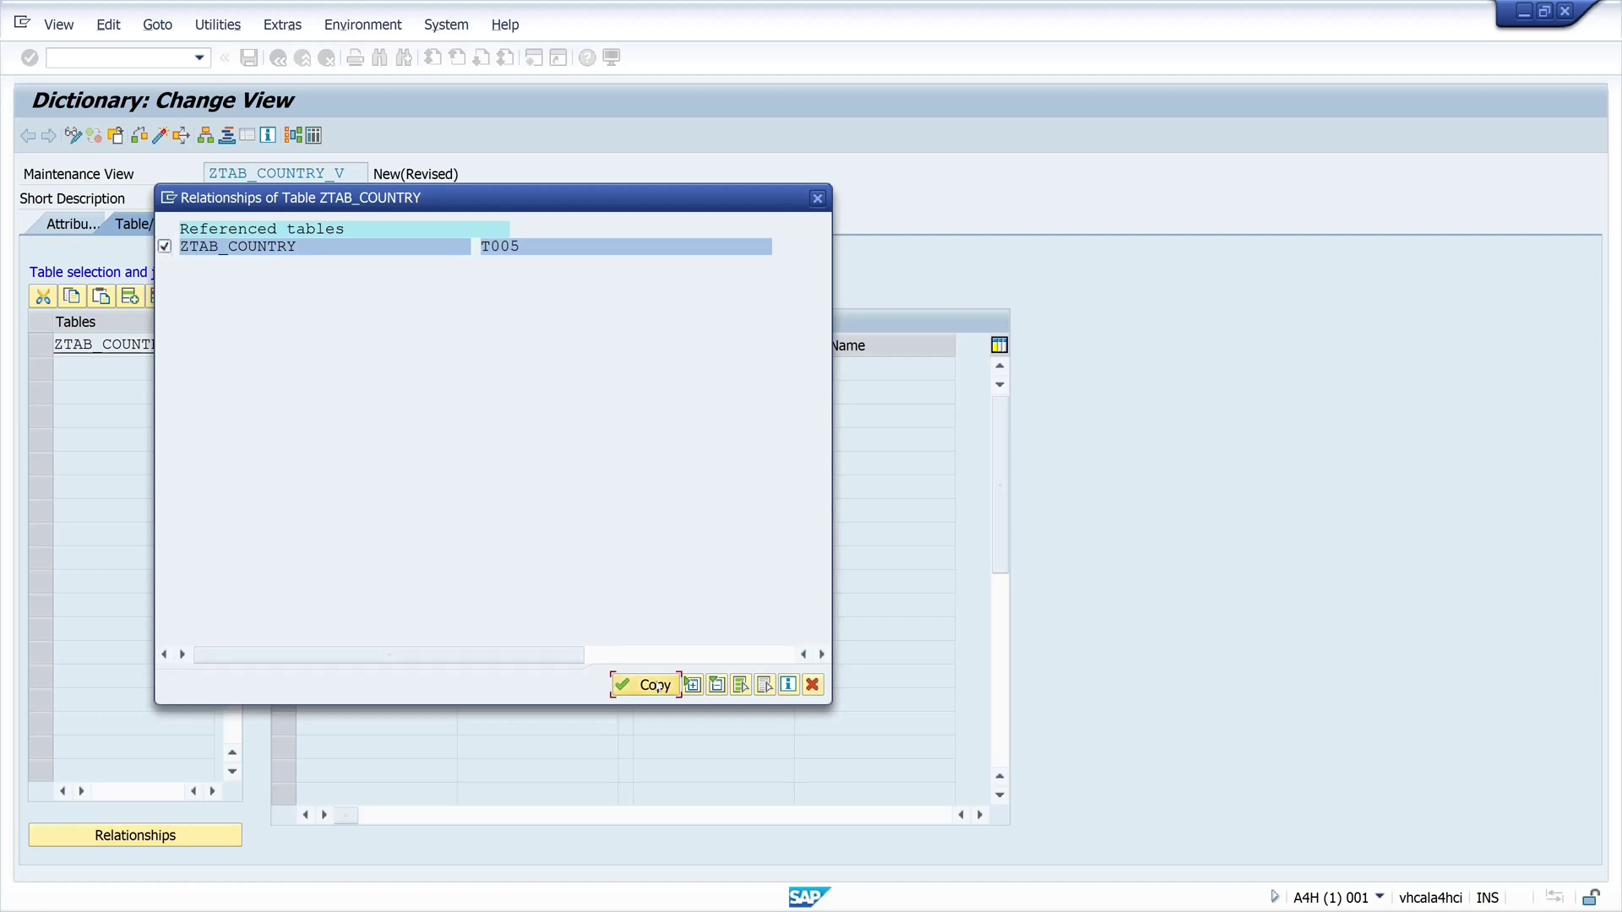
{"action": "left_click", "coordinate": [644, 685]}
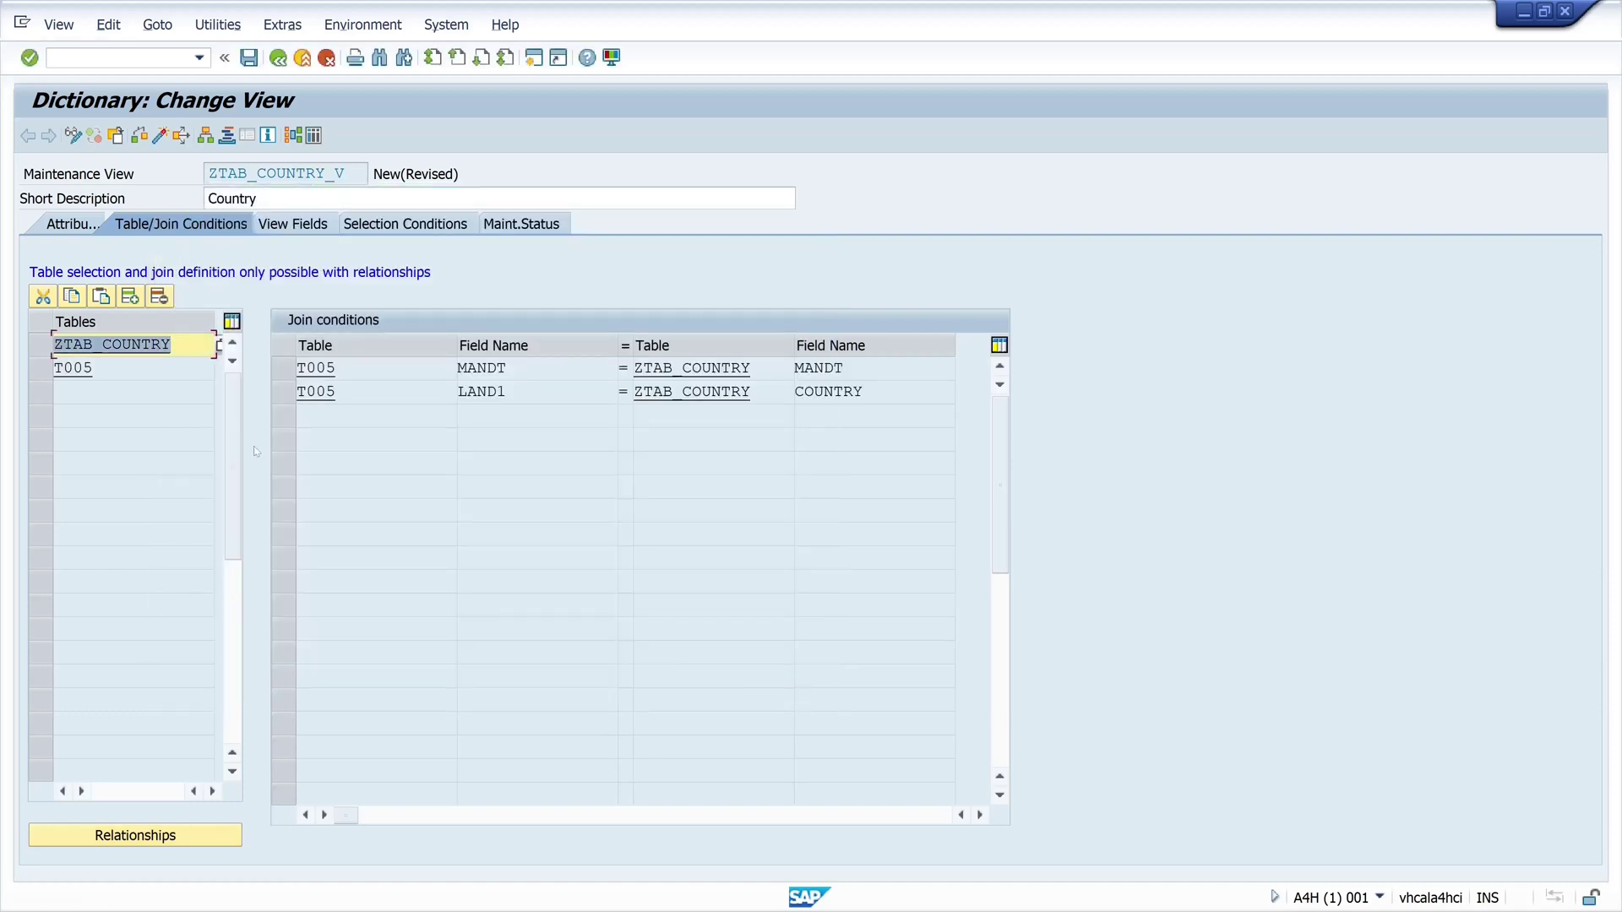
{"action": "left_click", "coordinate": [297, 392]}
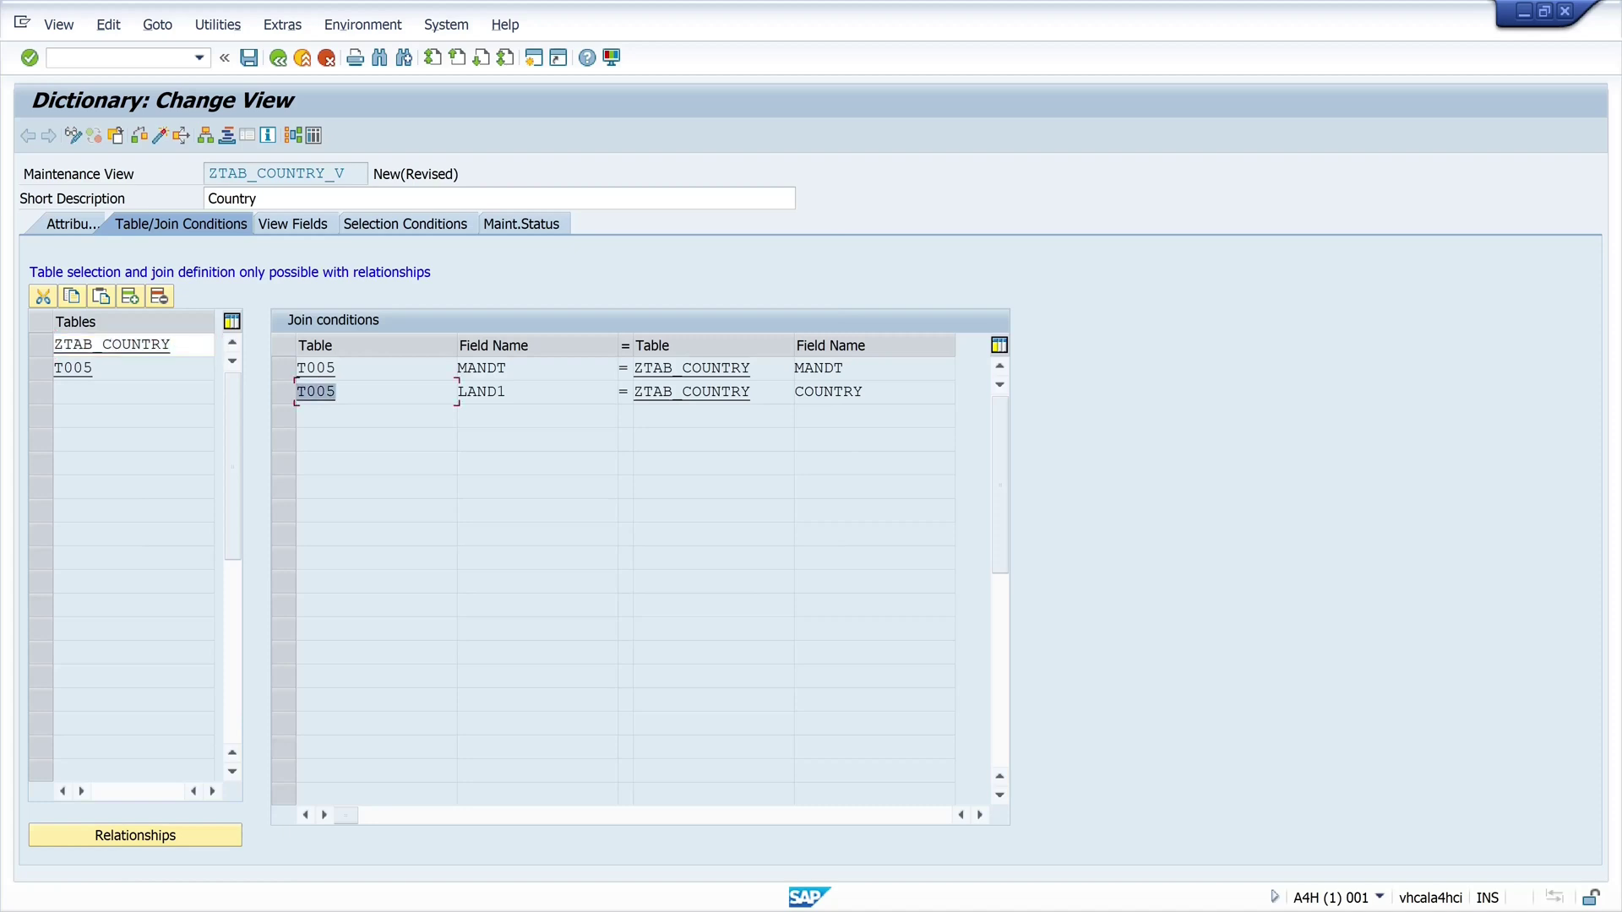
{"action": "key", "text": "Left"}
Step: Display table T005 in a new ABAP Dictionary session (transaction SE11), examine its field list, and return to the initial screen
{"action": "key", "text": "ctrl+slash"}
{"action": "type", "text": "/ose11"}
{"action": "key", "text": "Return"}
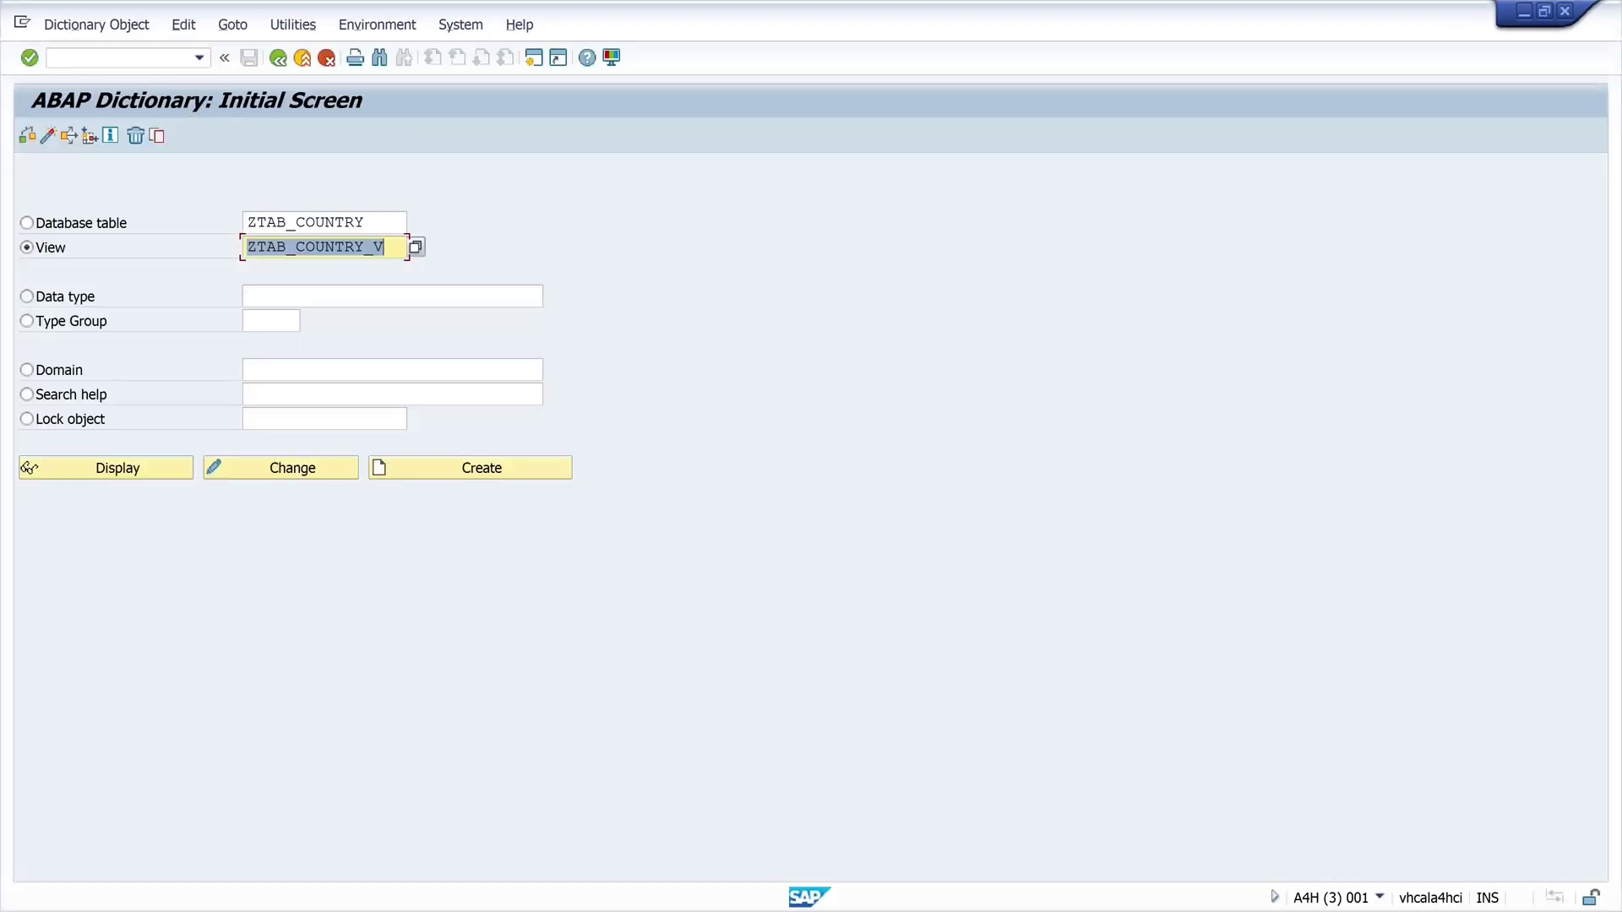
{"action": "left_click", "coordinate": [26, 222]}
{"action": "type", "text": "T005"}
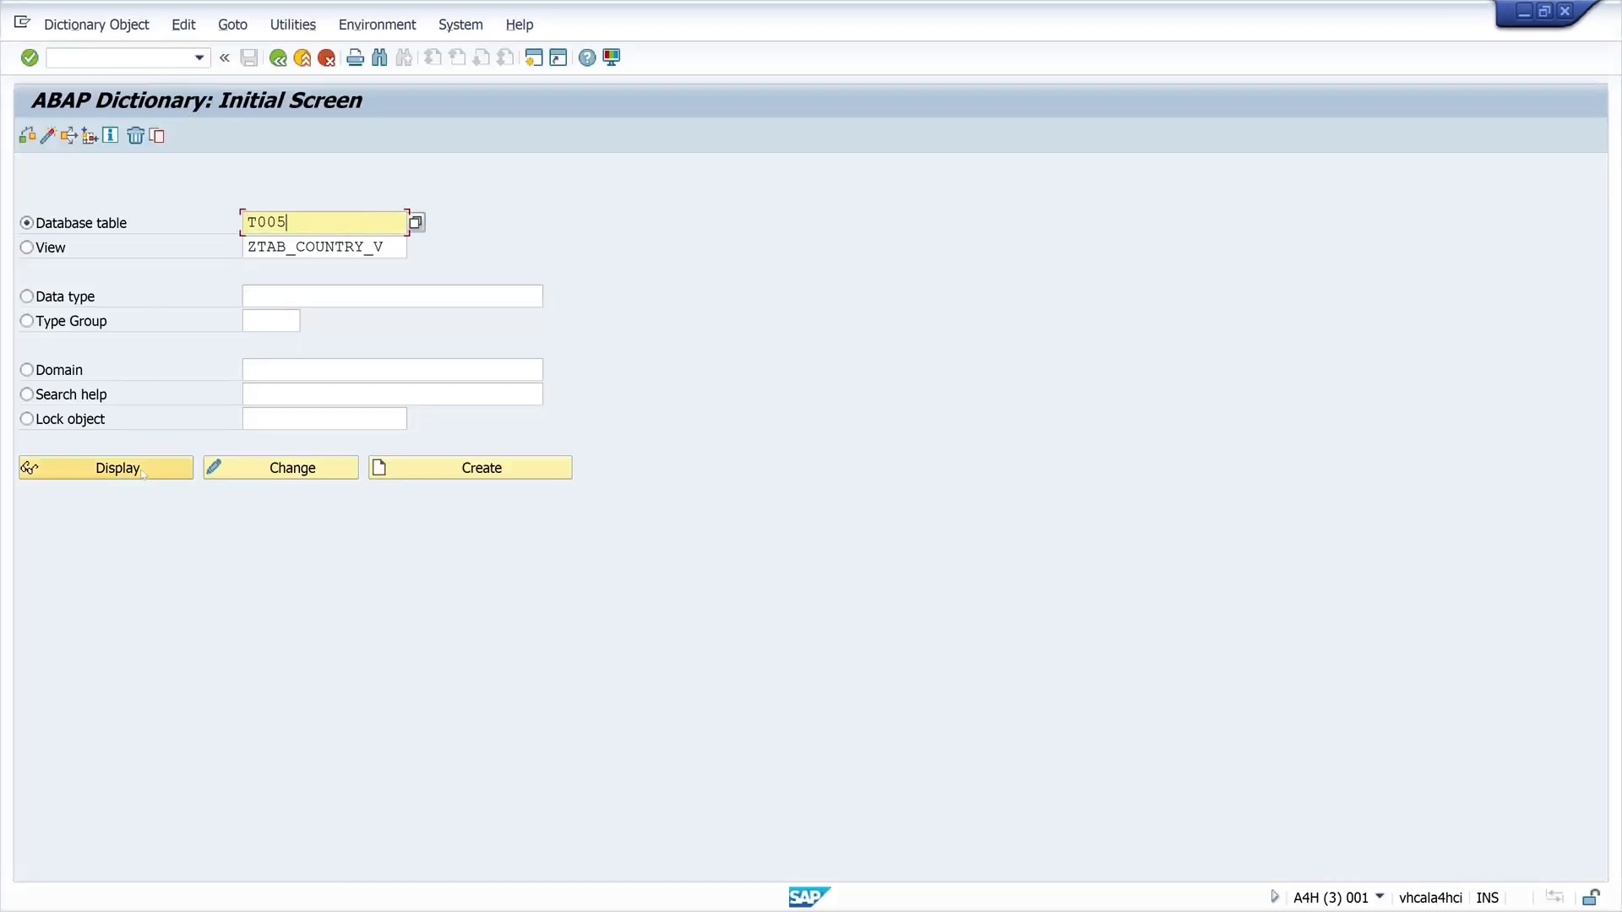
{"action": "left_click", "coordinate": [101, 467]}
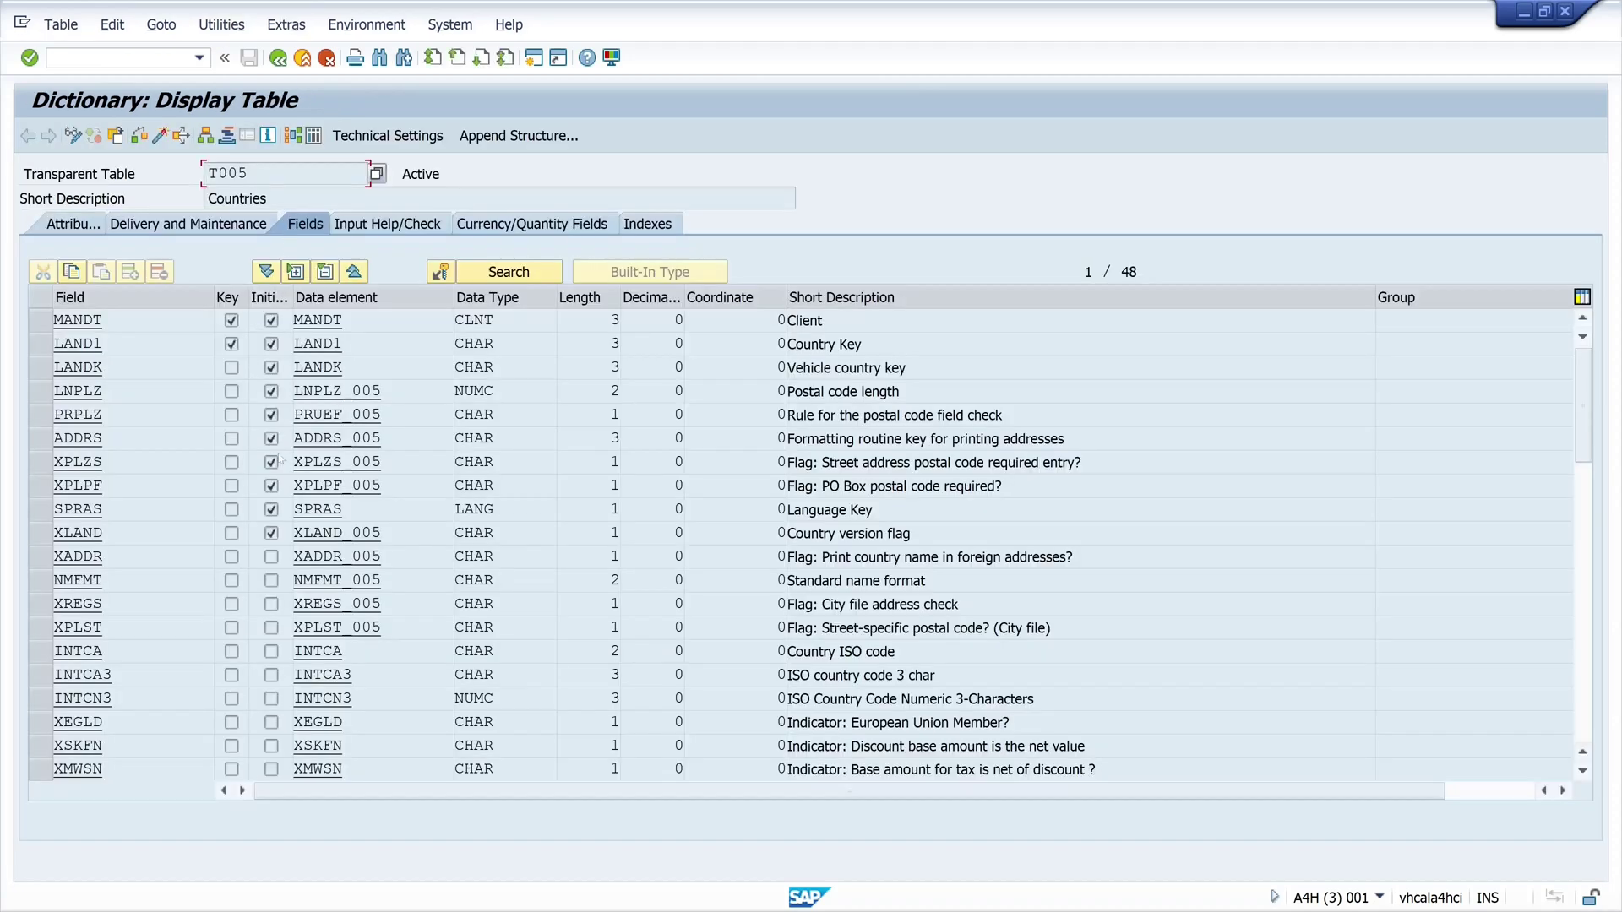
{"action": "scroll", "coordinate": [761, 519], "scroll_direction": "down", "scroll_amount": 15}
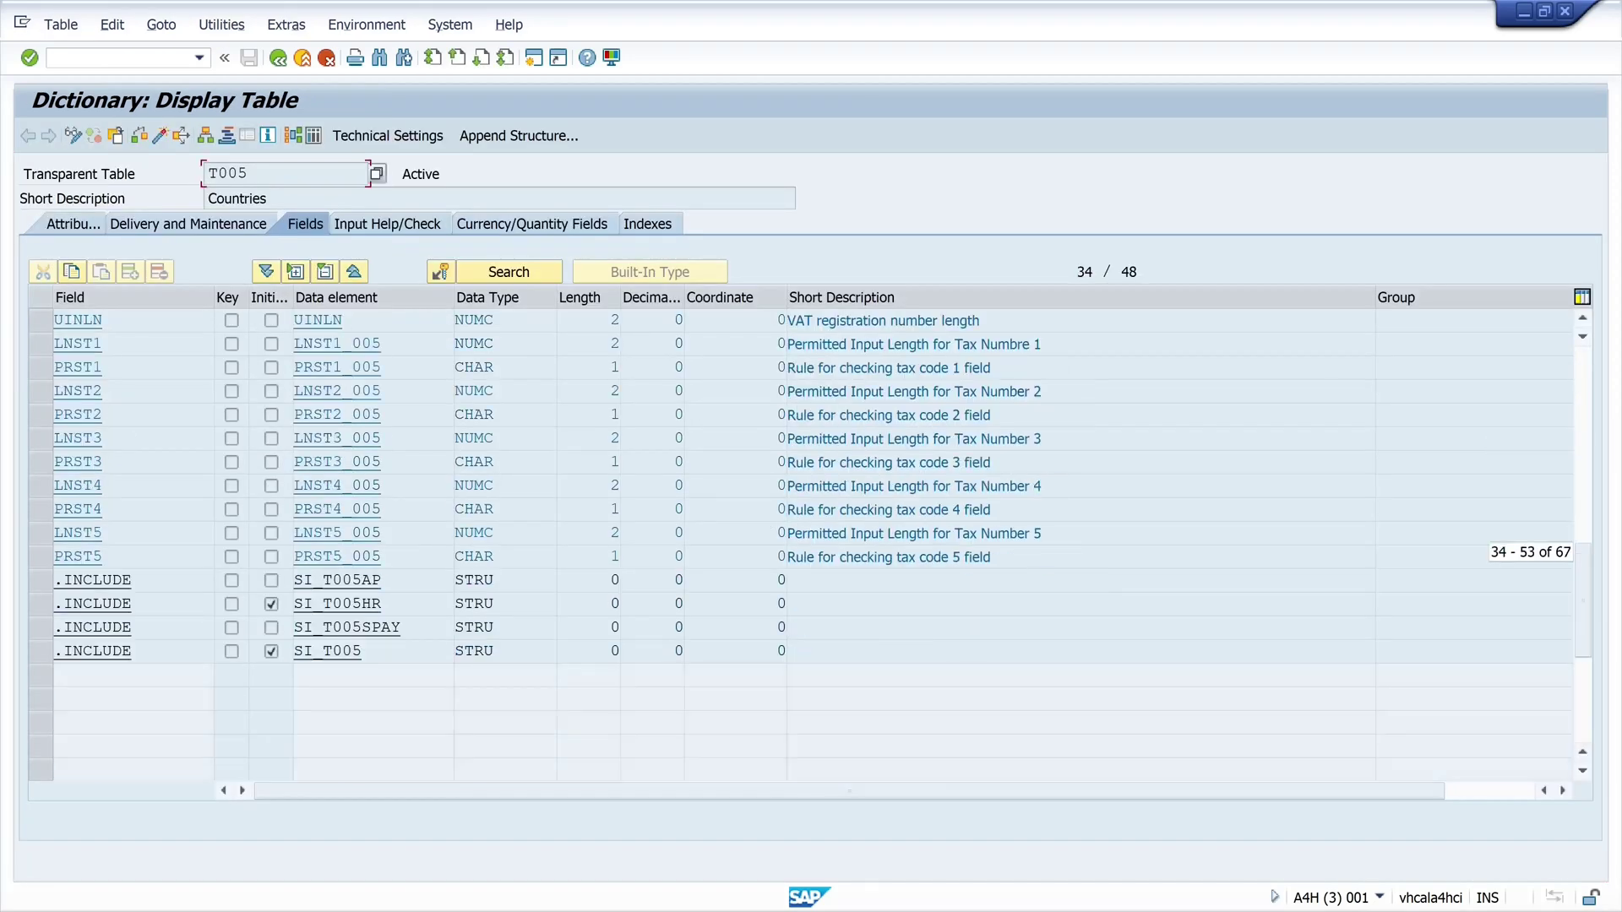
{"action": "scroll", "coordinate": [760, 520], "scroll_direction": "up", "scroll_amount": 5}
{"action": "scroll", "coordinate": [761, 520], "scroll_direction": "up", "scroll_amount": 11}
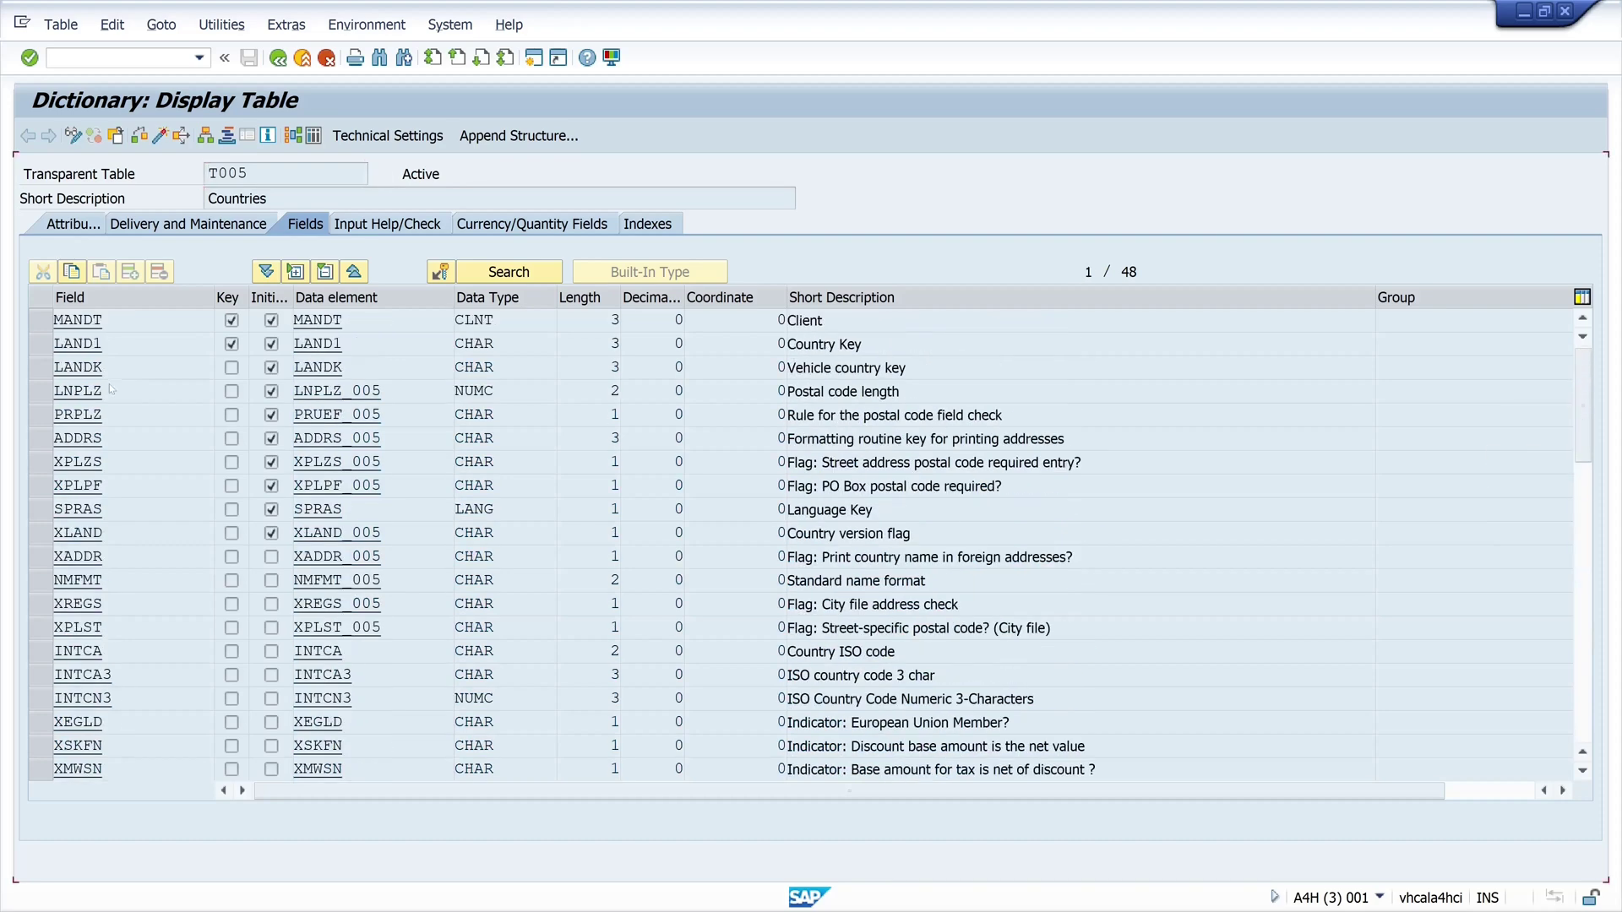
{"action": "scroll", "coordinate": [109, 383], "scroll_direction": "down", "scroll_amount": 6}
{"action": "scroll", "coordinate": [109, 413], "scroll_direction": "up", "scroll_amount": 4}
{"action": "scroll", "coordinate": [110, 413], "scroll_direction": "up", "scroll_amount": 2}
{"action": "left_click", "coordinate": [278, 57]}
Step: Display the fields and table contents of T005T, and return to the ABAP Dictionary initial screen
{"action": "key", "text": "End"}
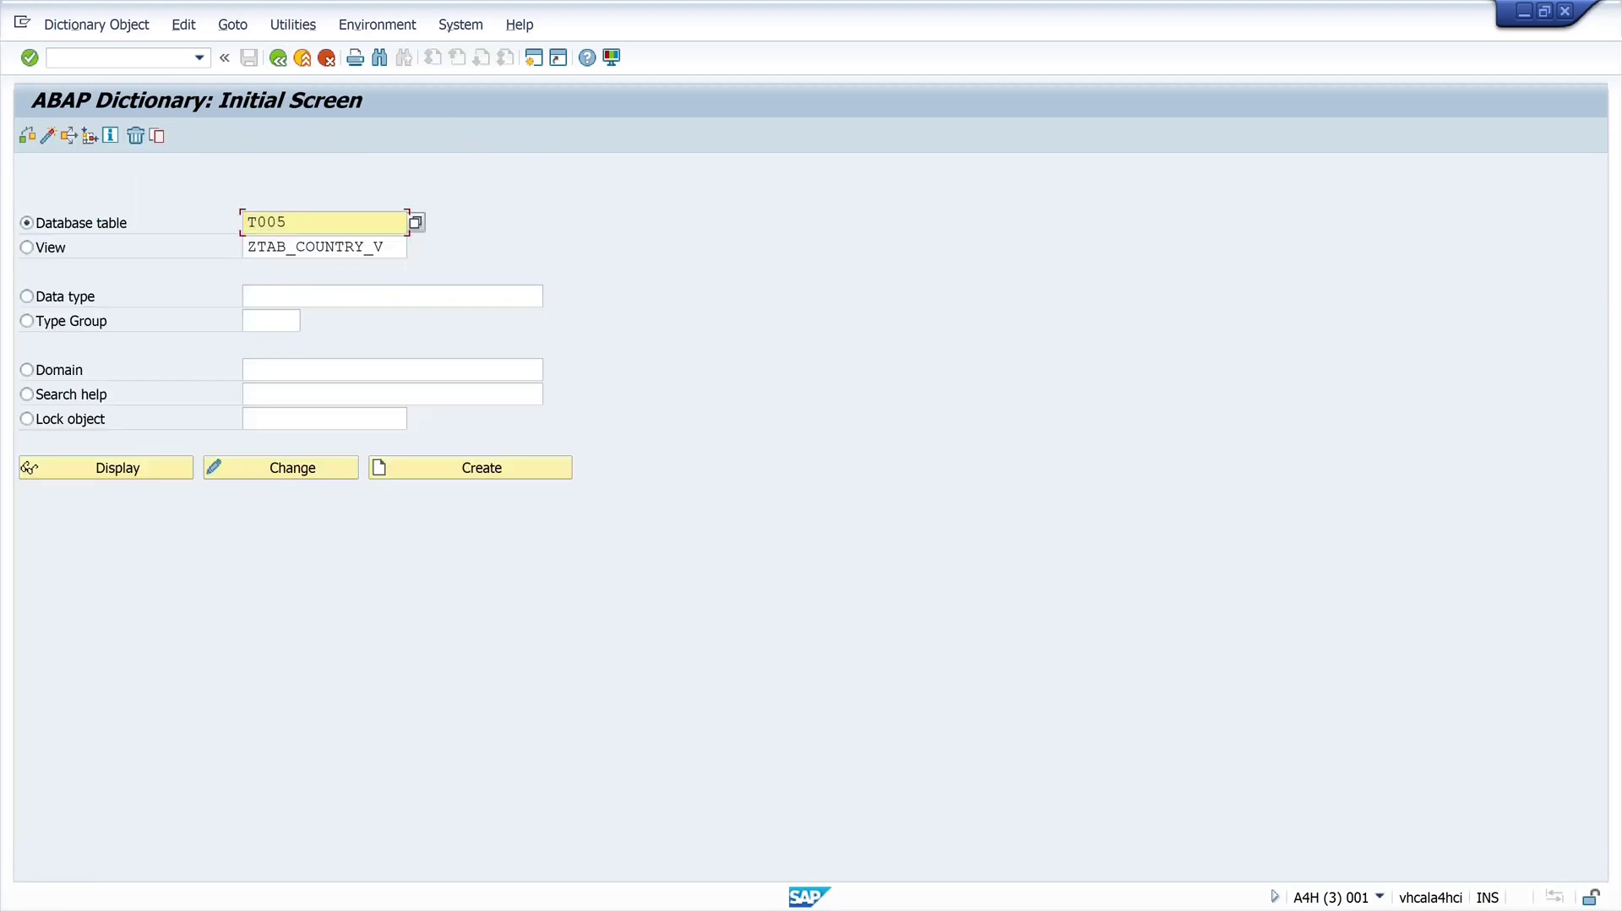
{"action": "type", "text": "T"}
{"action": "left_click", "coordinate": [160, 465]}
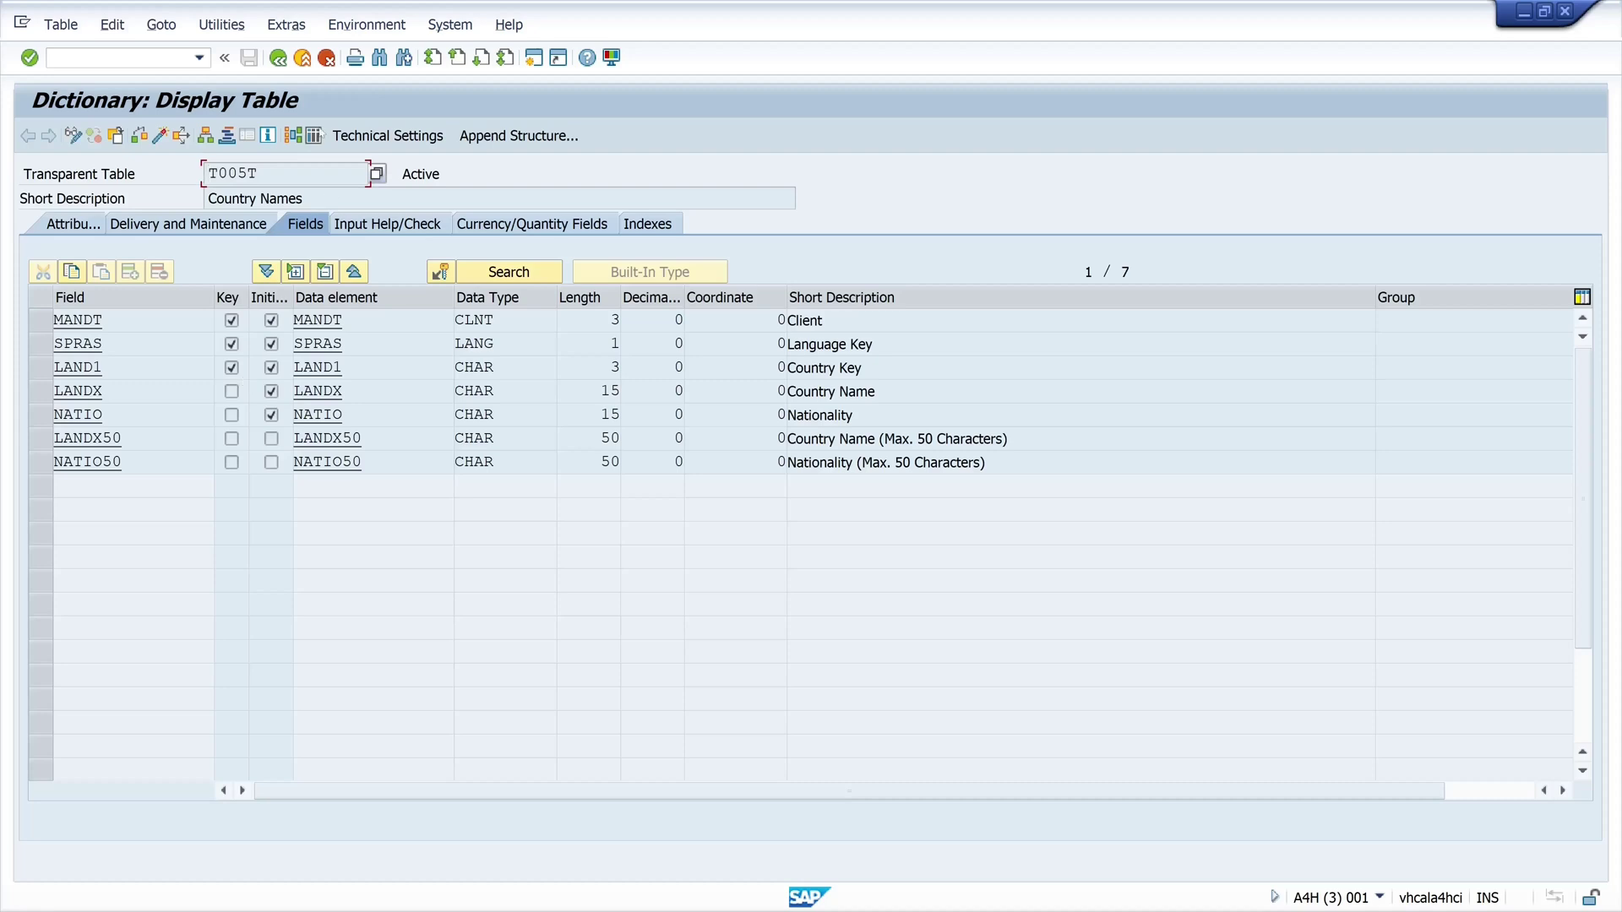
{"action": "left_click", "coordinate": [314, 135]}
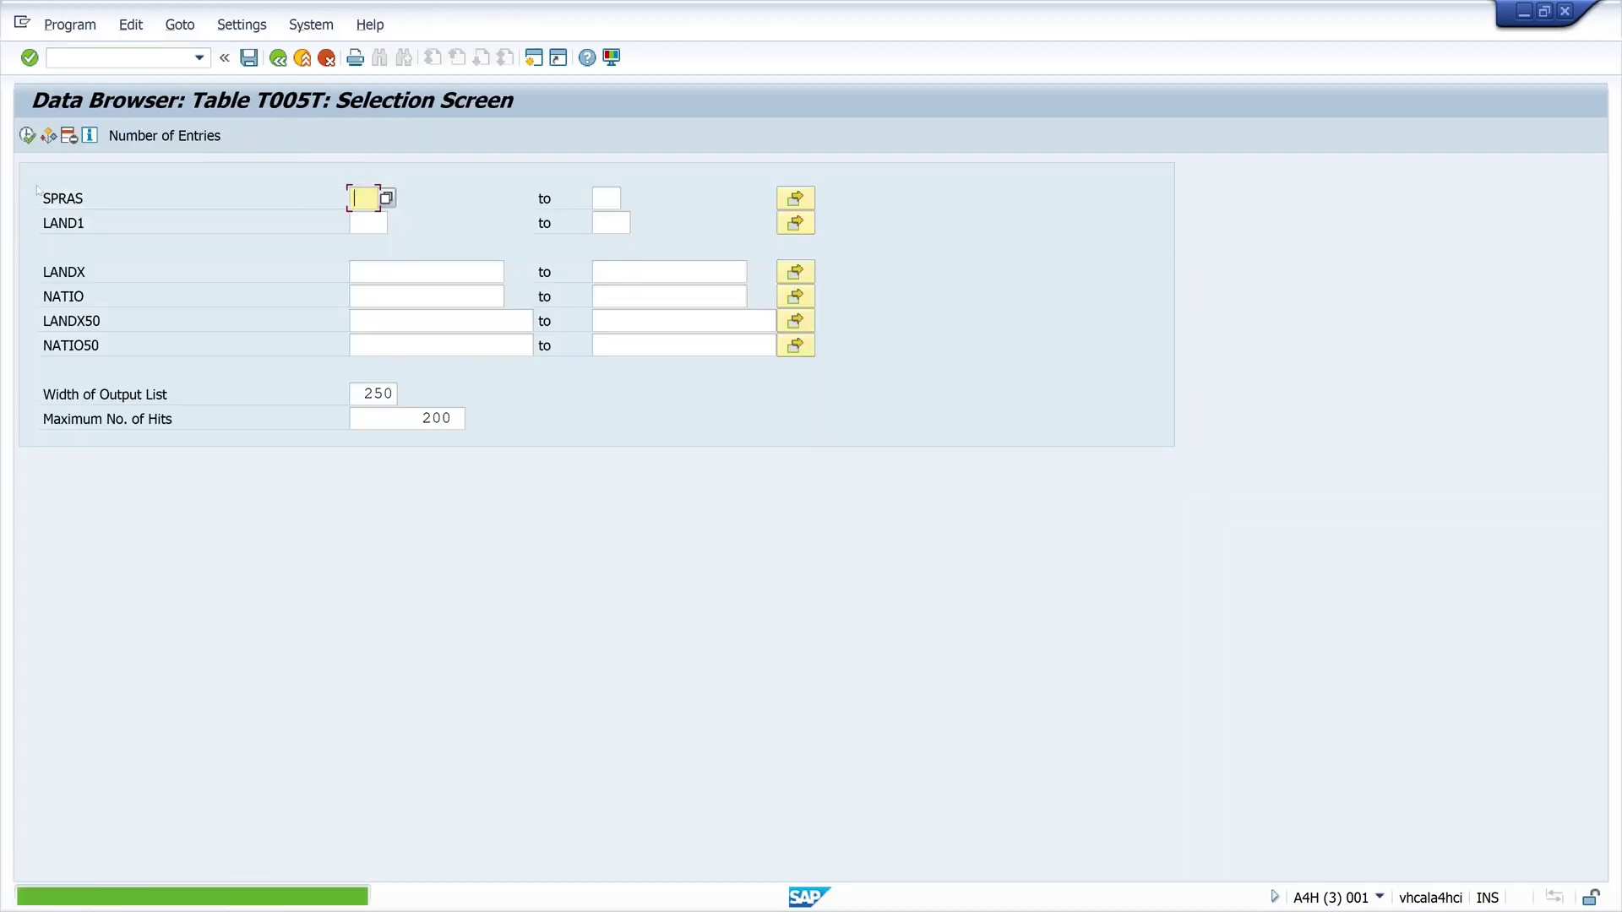
{"action": "key", "text": "F8"}
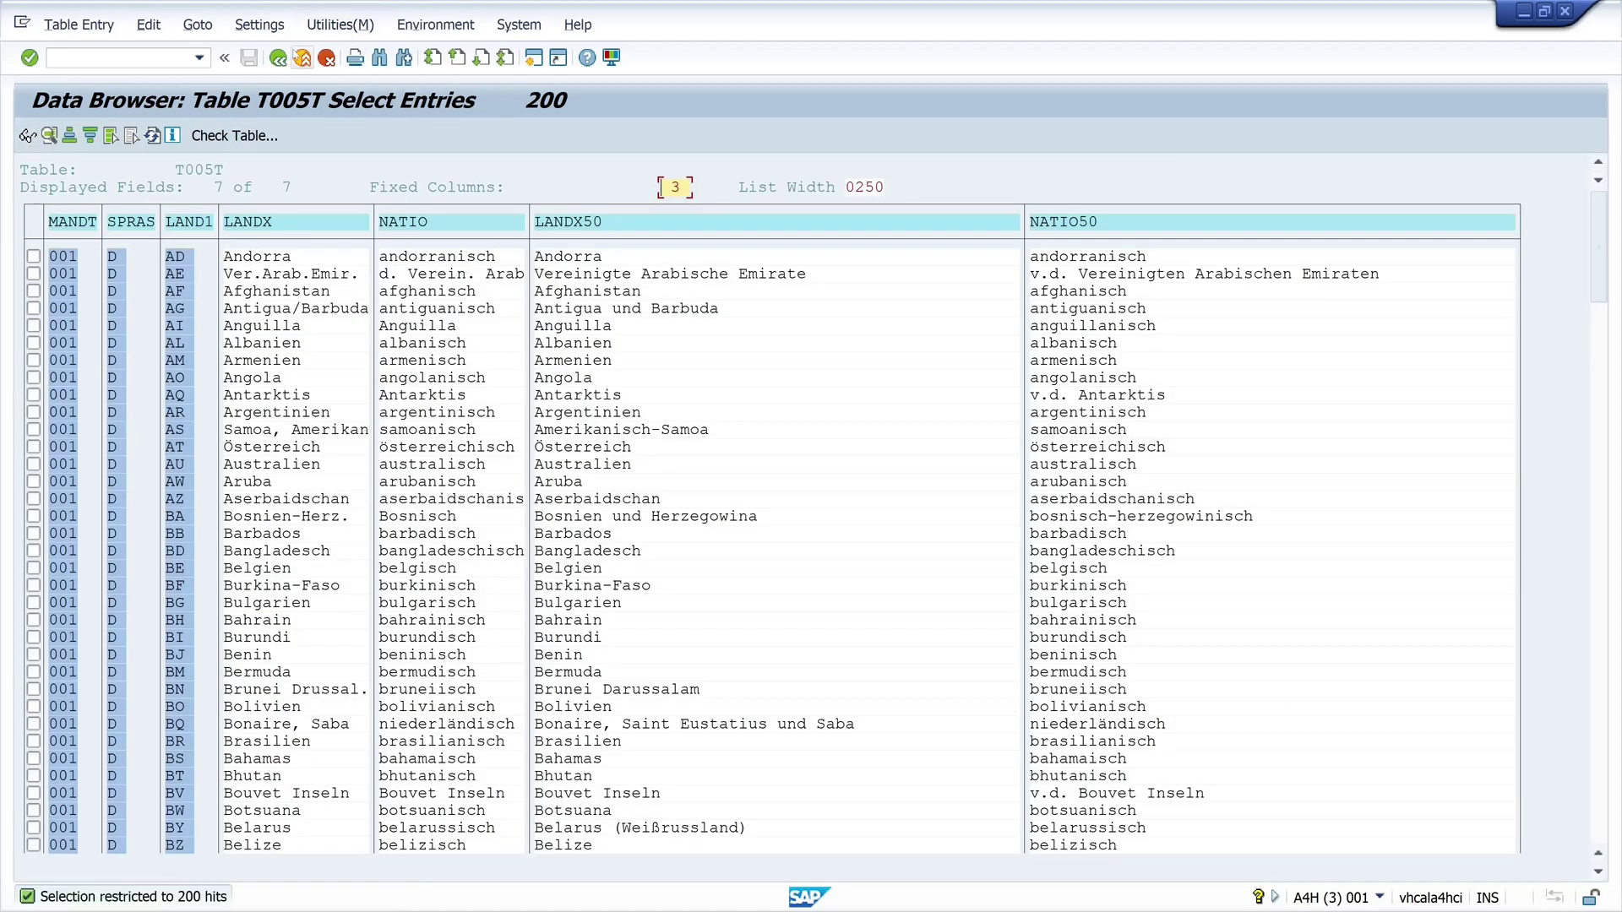
{"action": "left_click", "coordinate": [278, 57]}
{"action": "key", "text": "F3"}
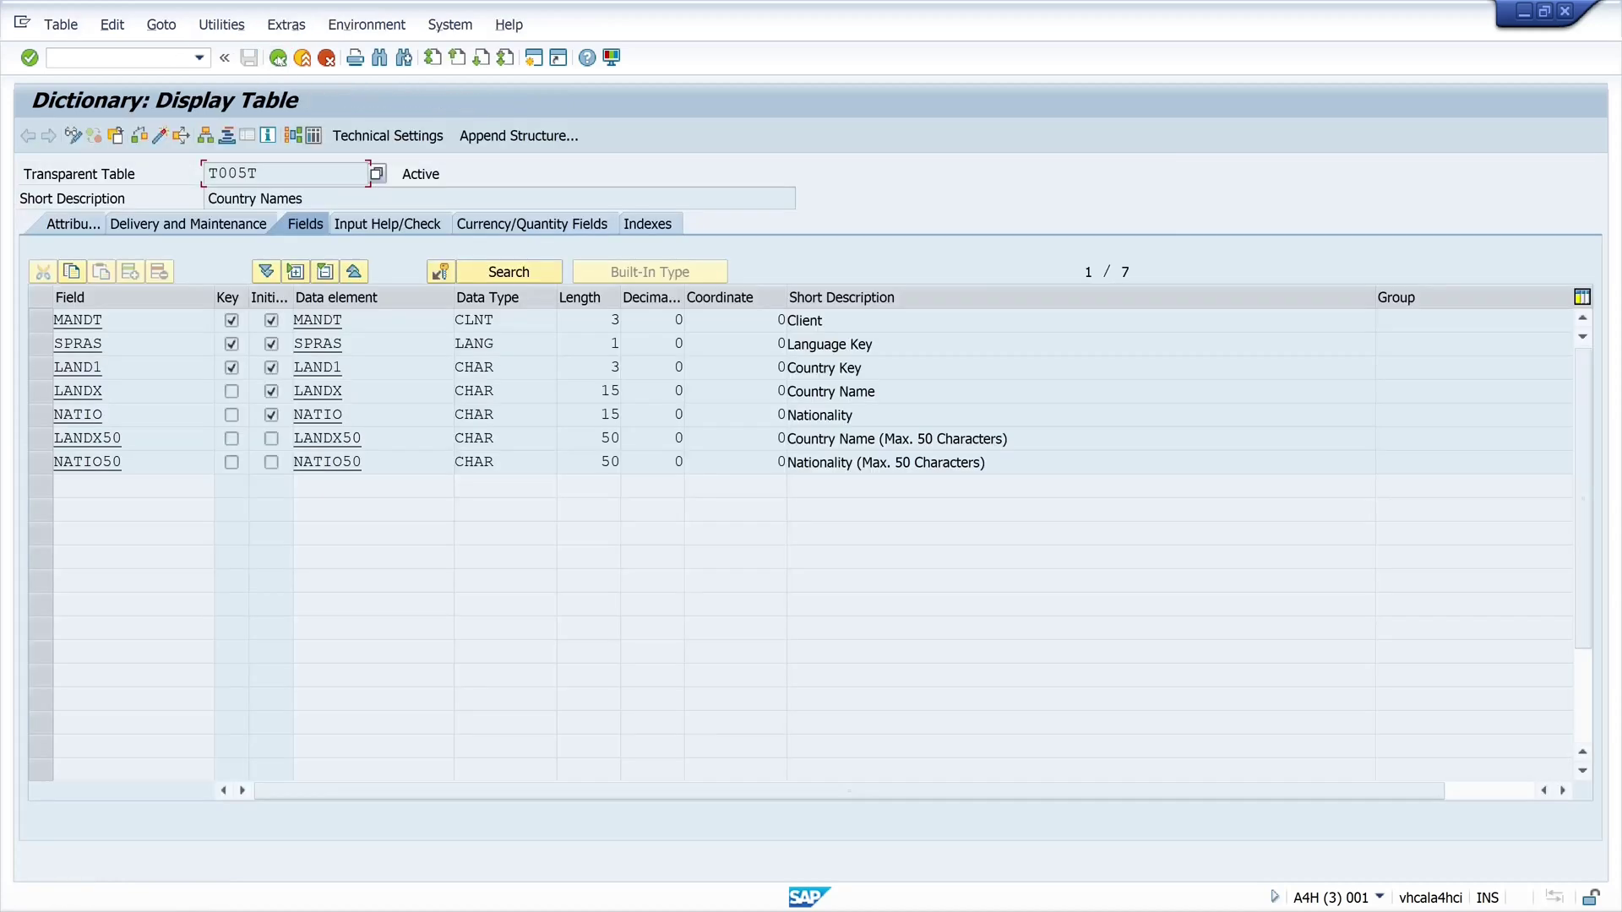
{"action": "left_click", "coordinate": [278, 57]}
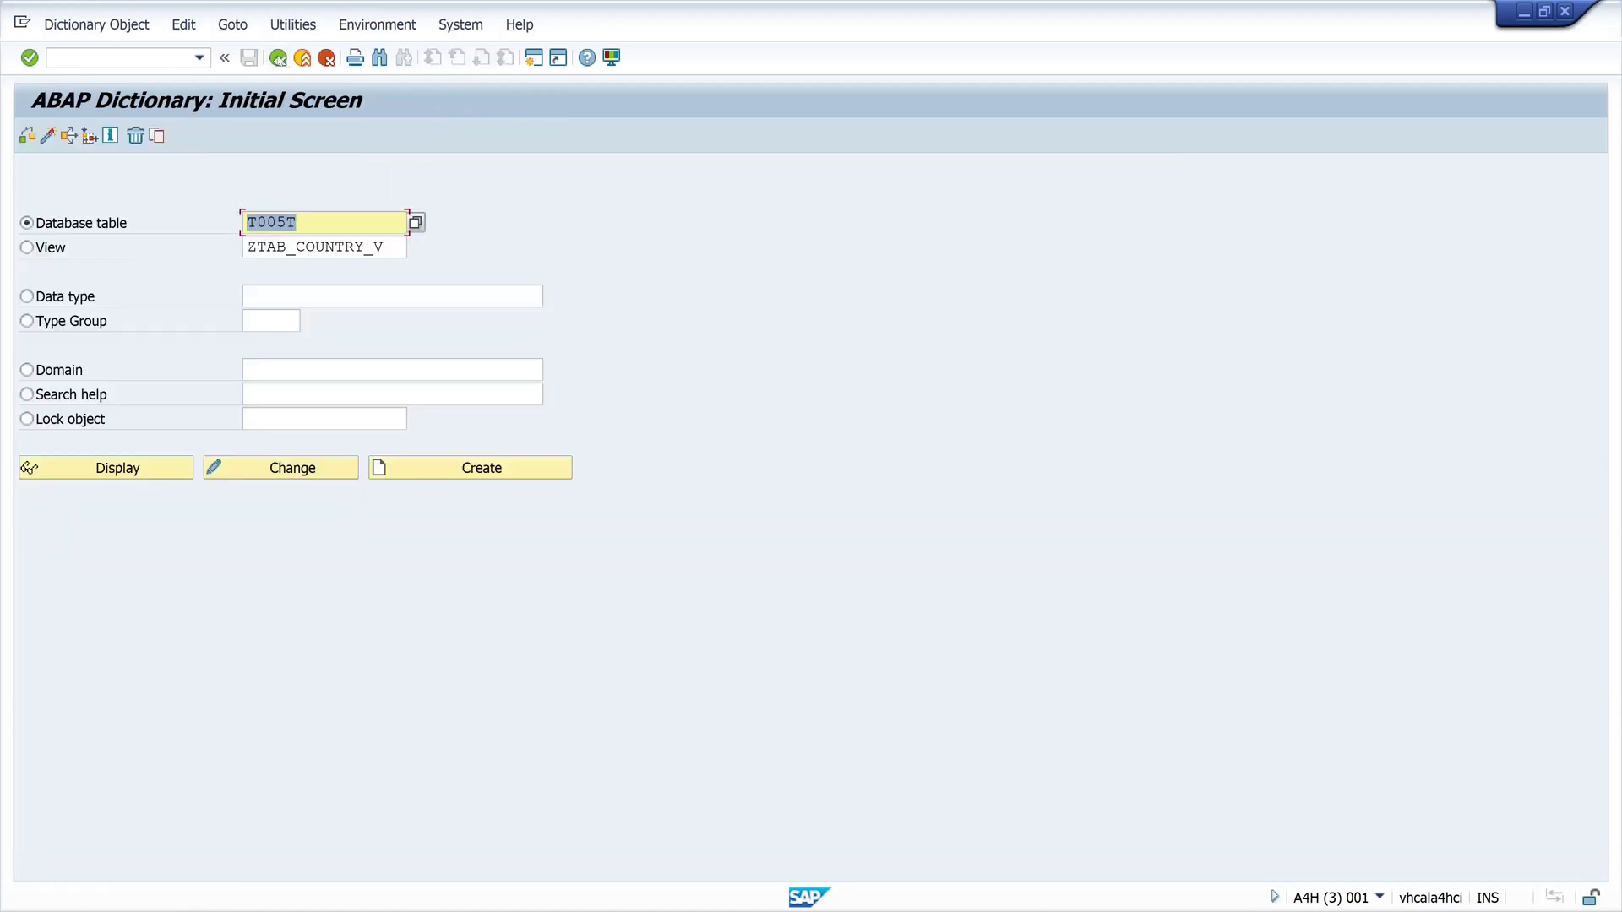
{"action": "left_click", "coordinate": [321, 246]}
{"action": "key", "text": "F6"}
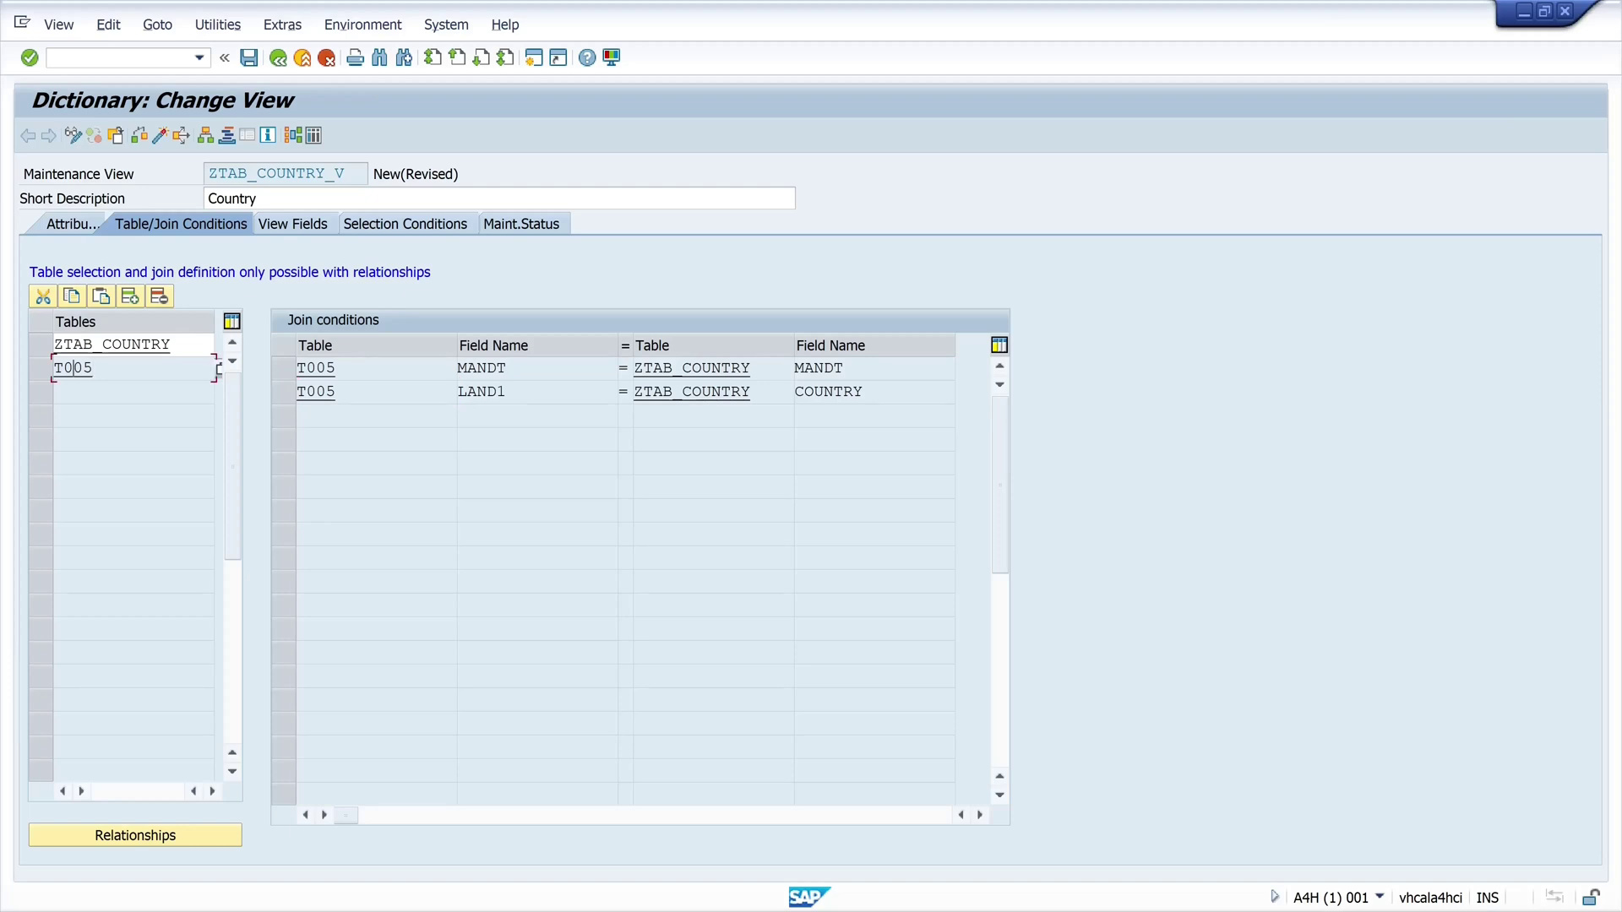
Step: Back in the maintenance view, add dependent table T005T to the join conditions through the relationships of T005
{"action": "left_click", "coordinate": [205, 831]}
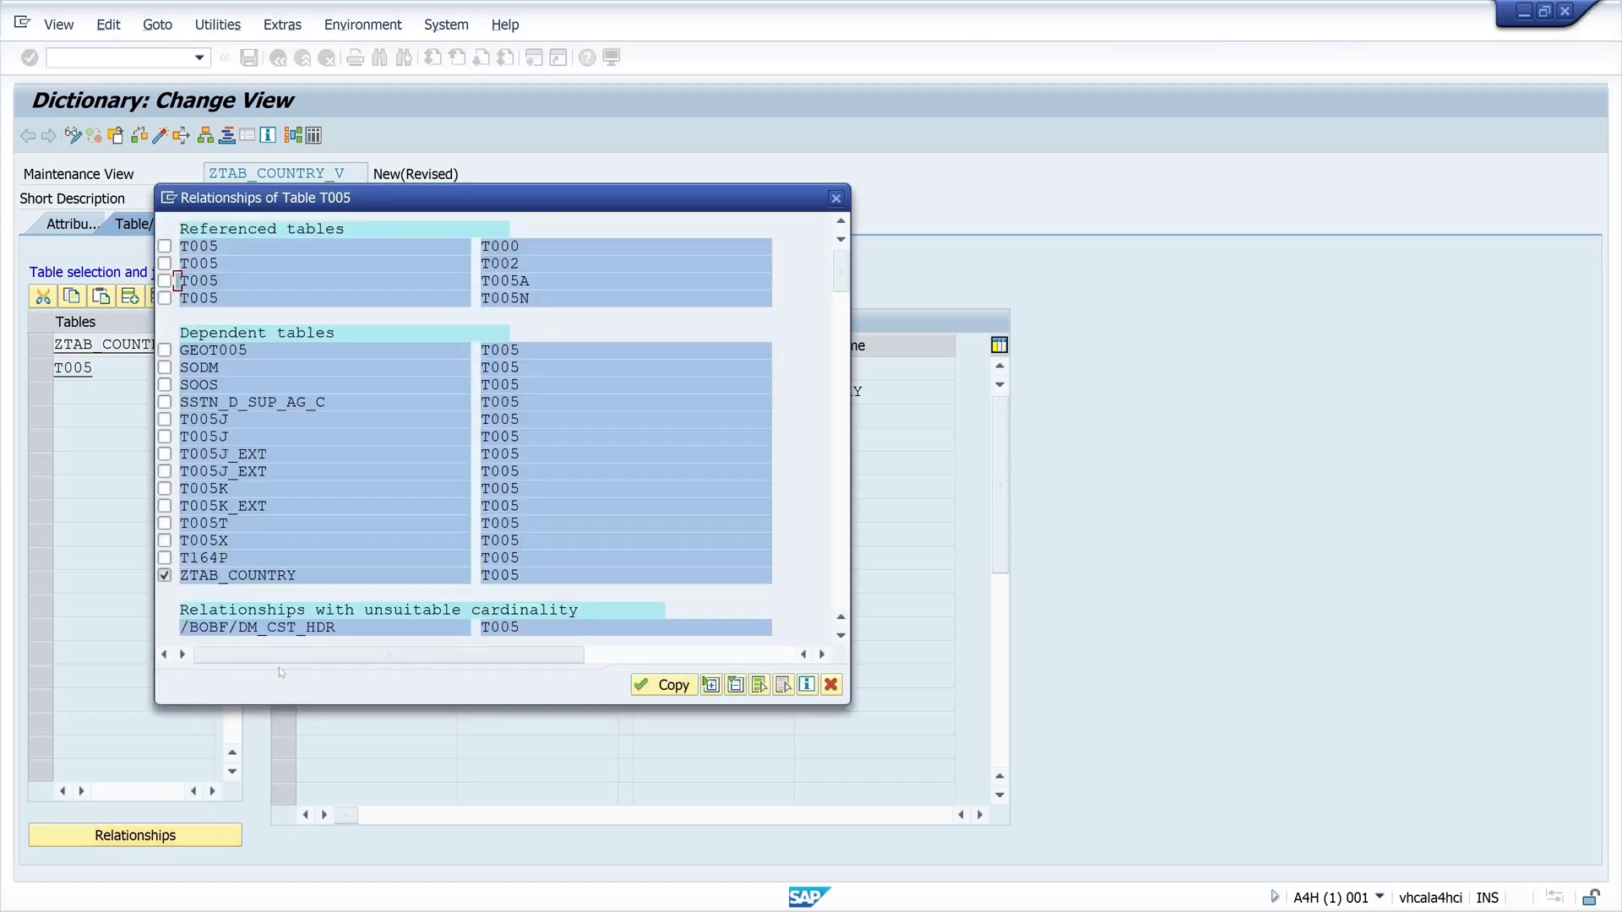
{"action": "left_click", "coordinate": [166, 524]}
{"action": "left_click", "coordinate": [672, 686]}
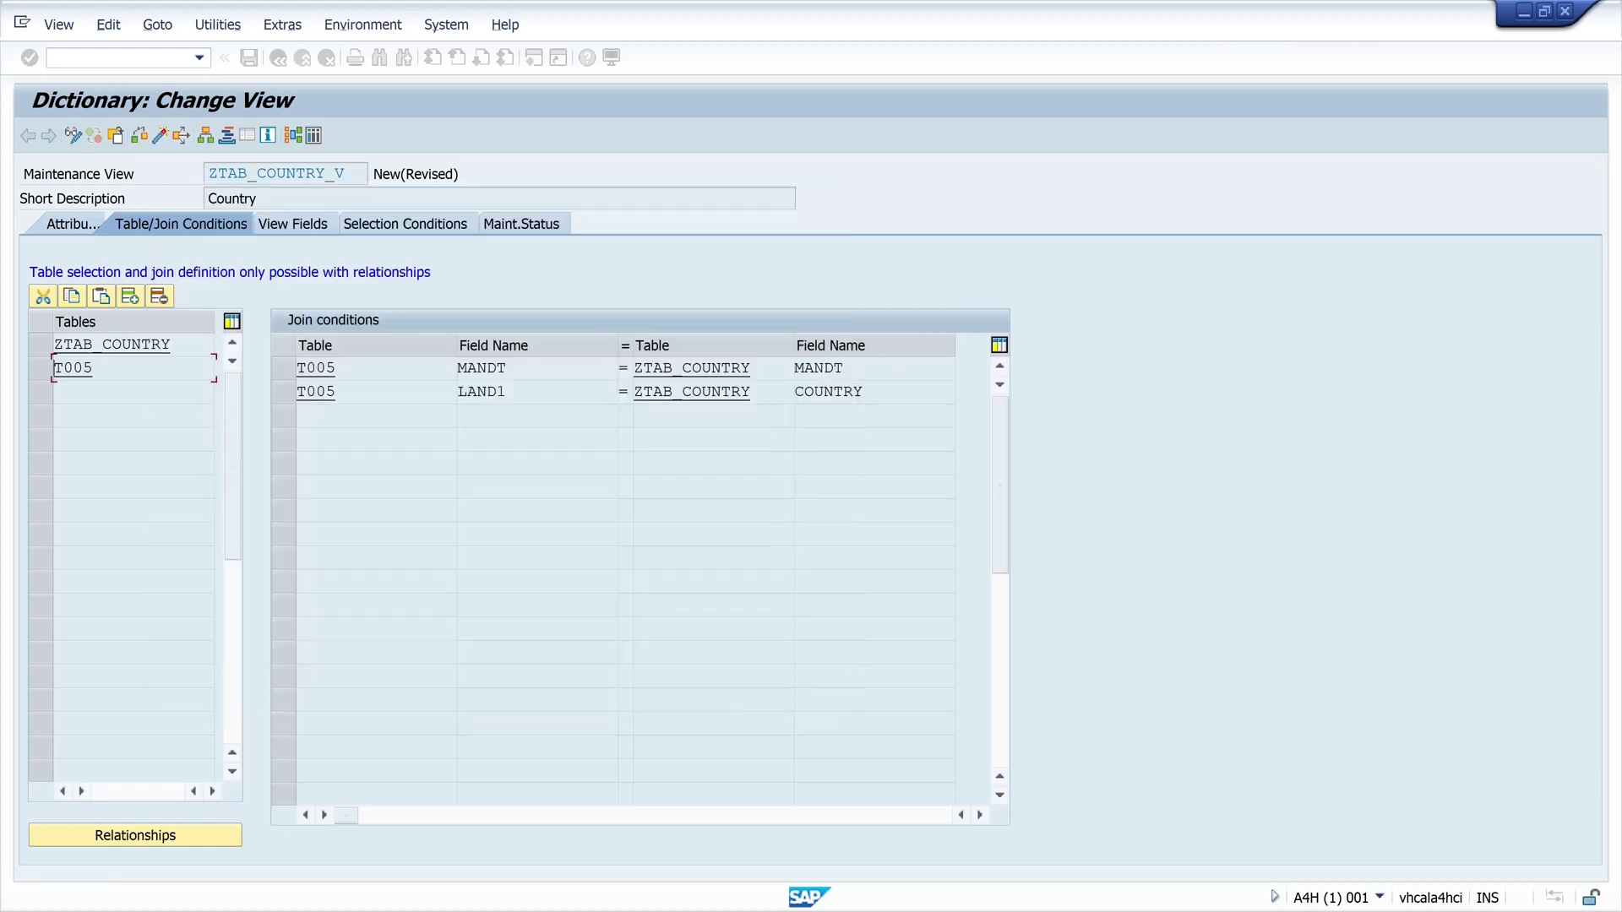
{"action": "left_click", "coordinate": [93, 391]}
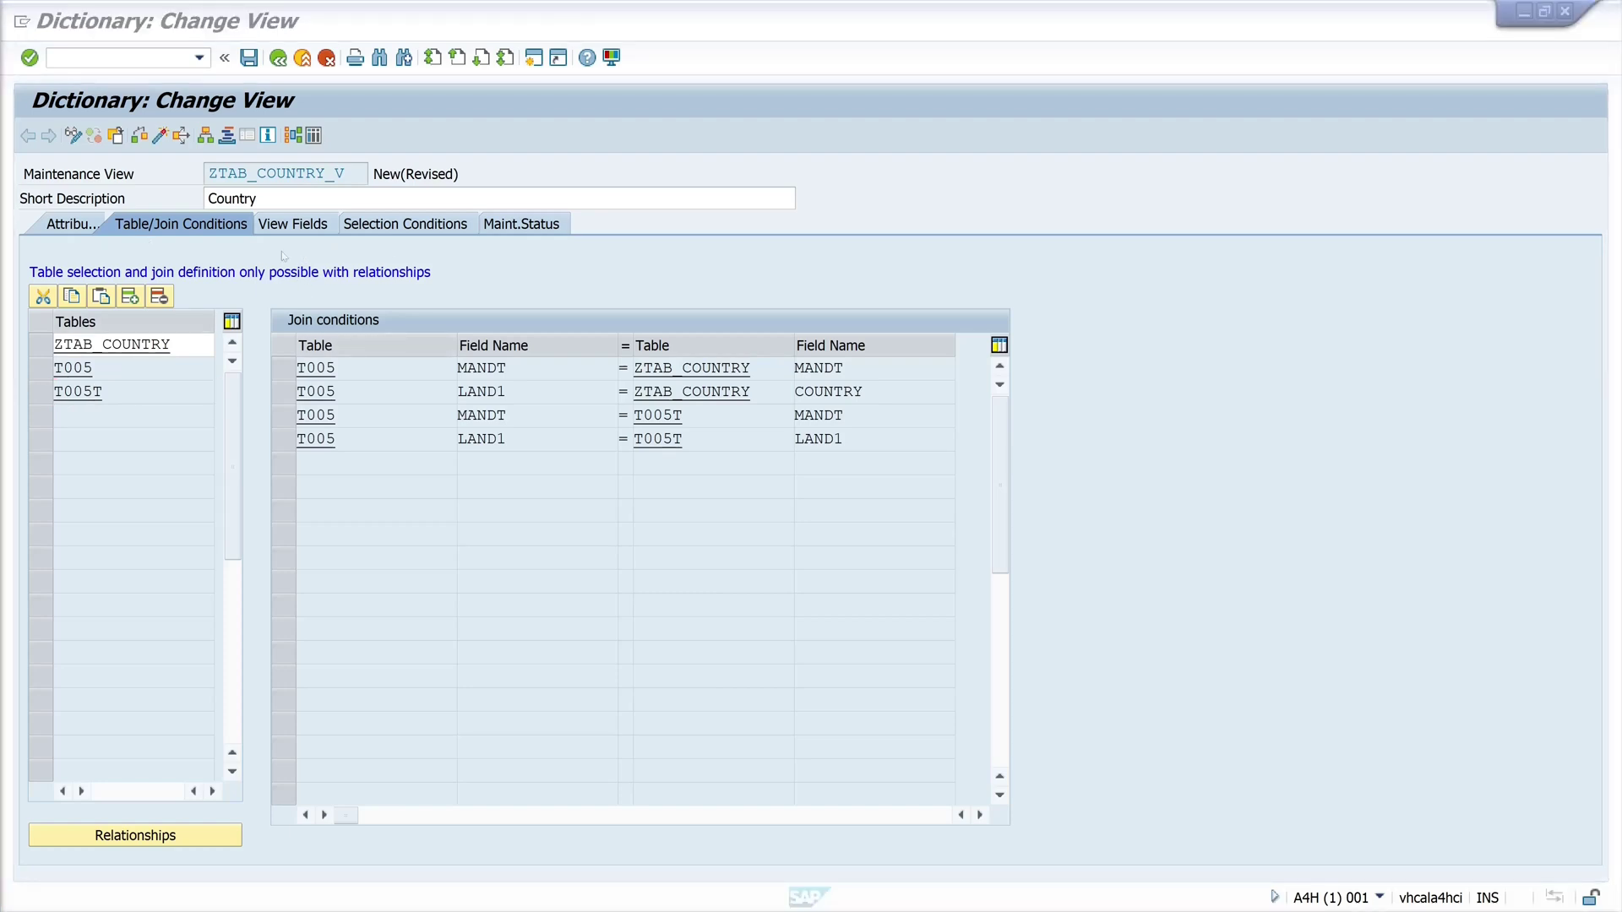
Step: Add a view field country_name taken from table T005T, field LANDX
{"action": "left_click", "coordinate": [305, 225]}
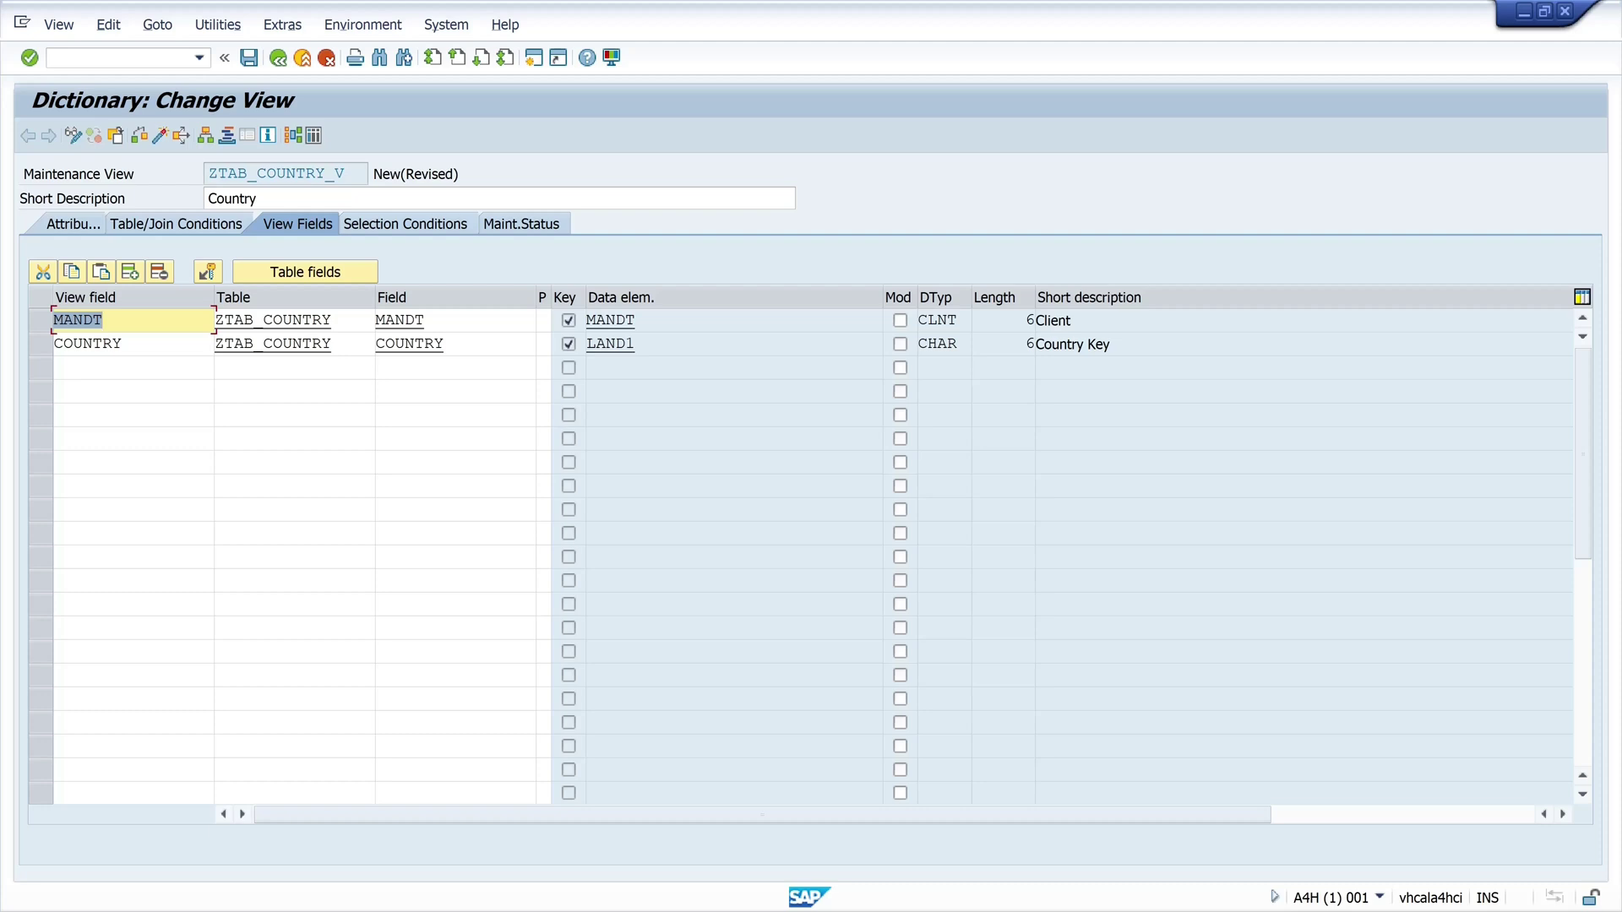
{"action": "left_click", "coordinate": [132, 368]}
{"action": "type", "text": "coun"}
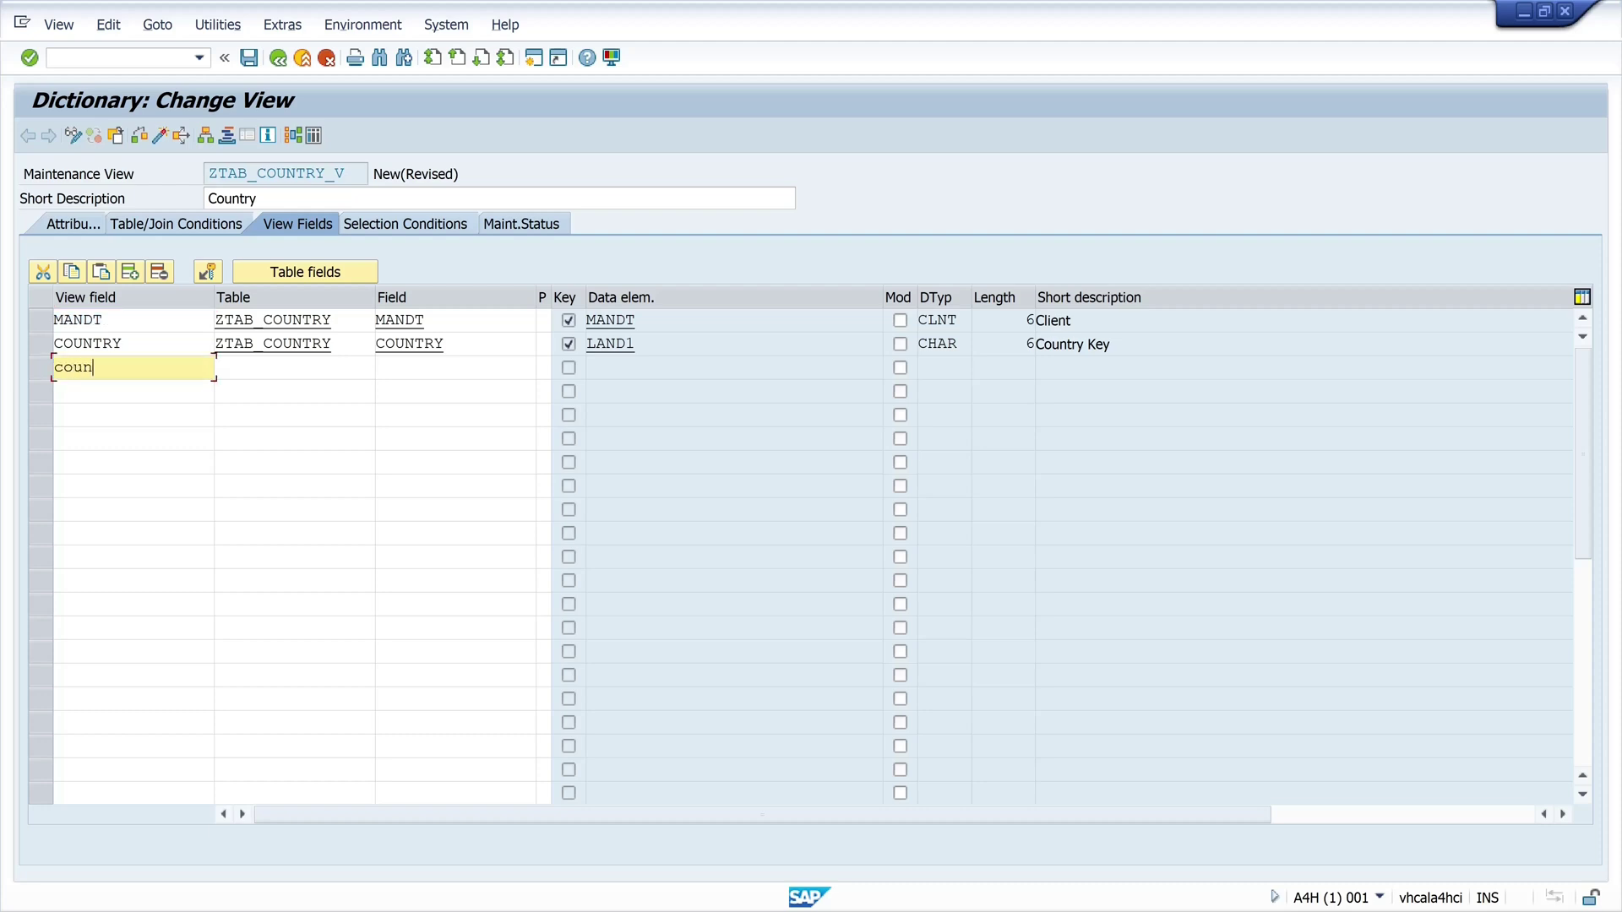
{"action": "type", "text": "try_name"}
{"action": "left_click", "coordinate": [294, 367]}
{"action": "type", "text": "t005"}
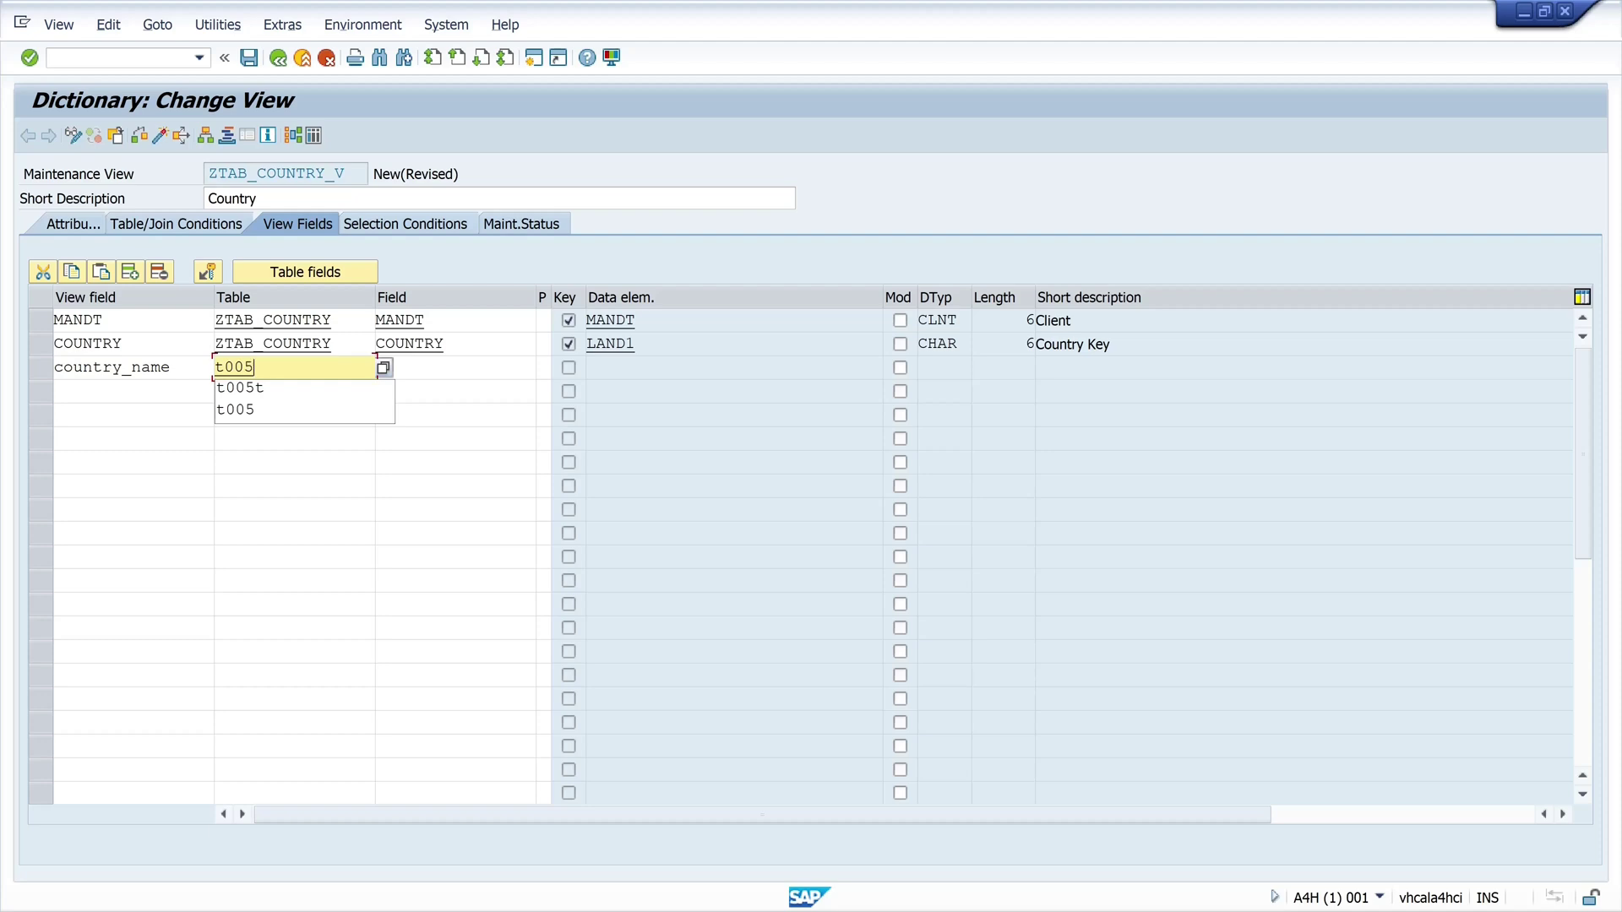
{"action": "key", "text": "Down"}
{"action": "key", "text": "Return"}
{"action": "key", "text": "Tab"}
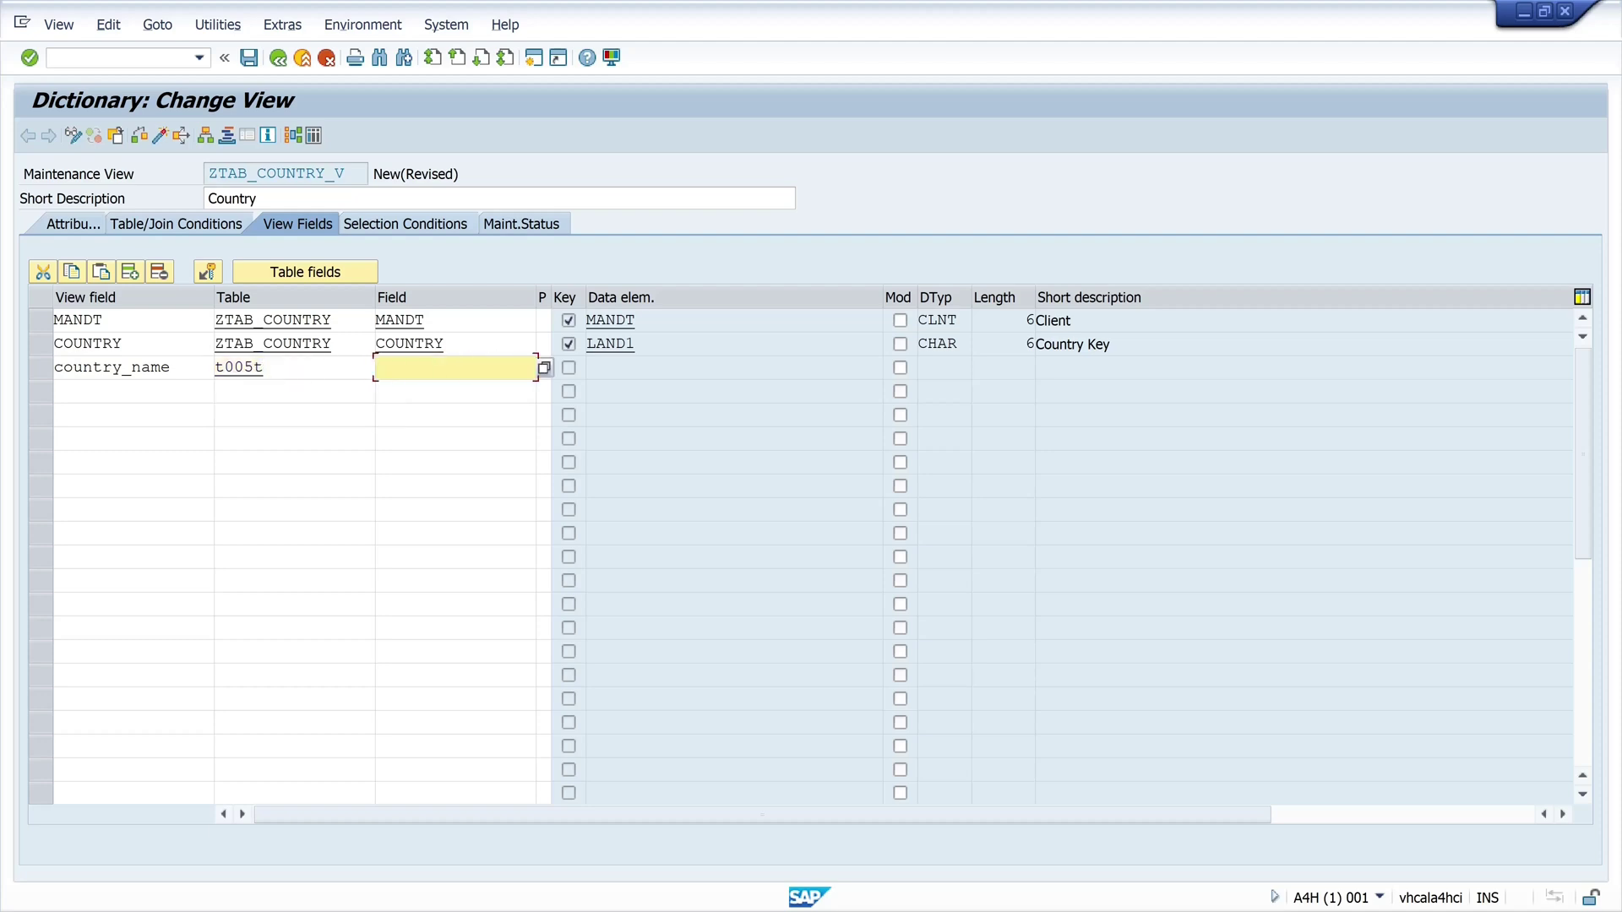
{"action": "type", "text": "landx"}
{"action": "key", "text": "Escape"}
{"action": "key", "text": "Return"}
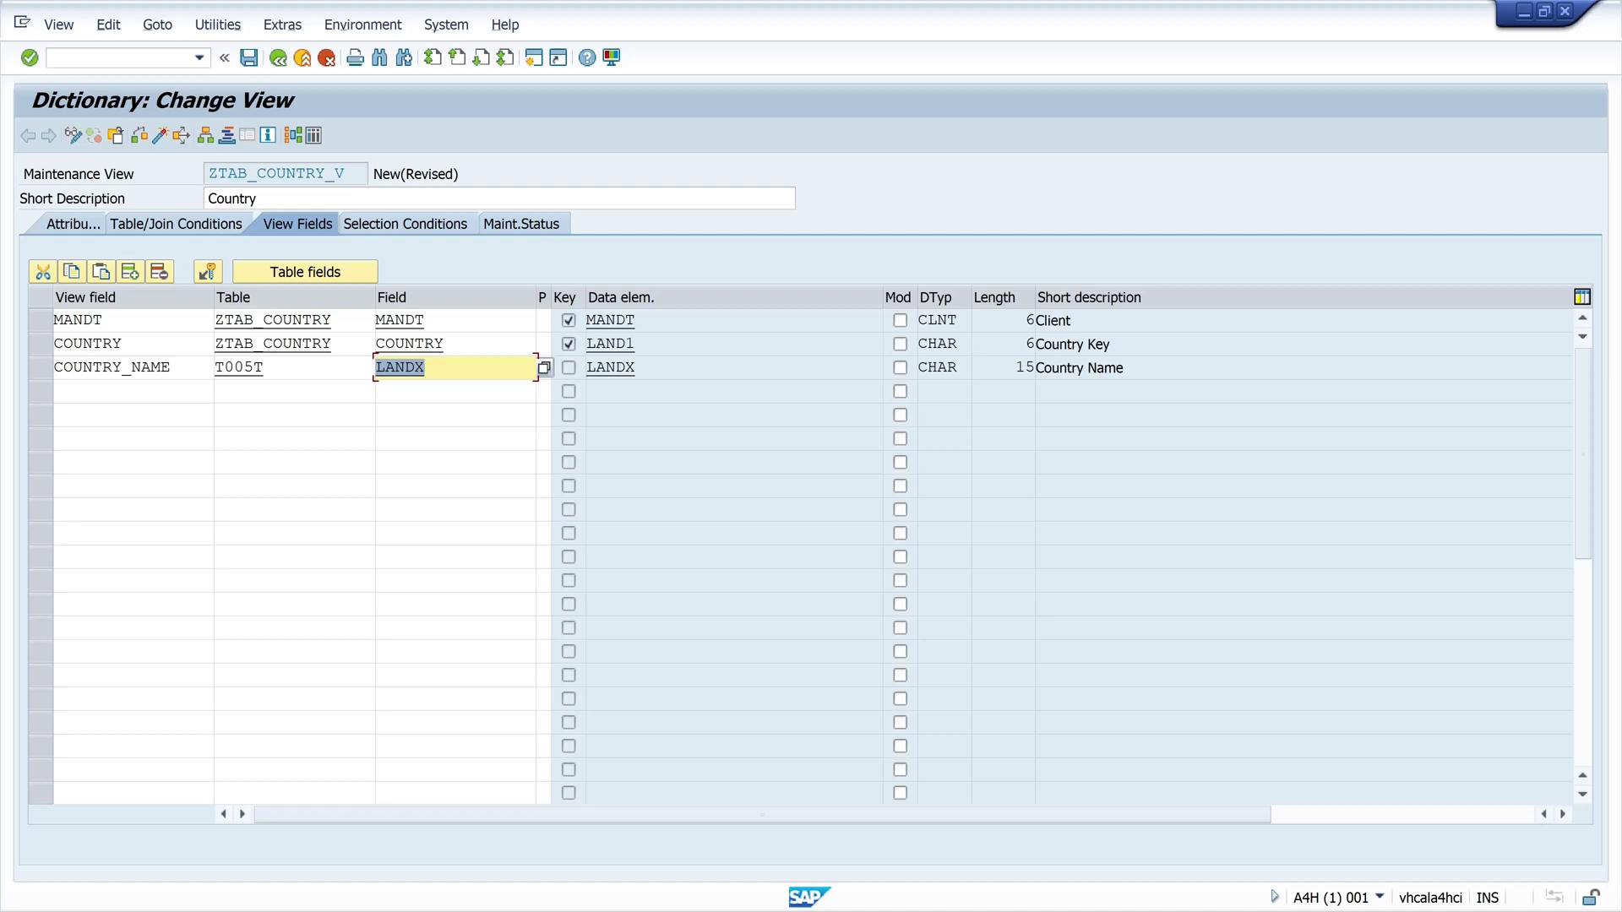
Step: Check the selection conditions and maintenance status, and activate the view, assigning it to package Z_EXAMPLES
{"action": "left_click", "coordinate": [439, 227]}
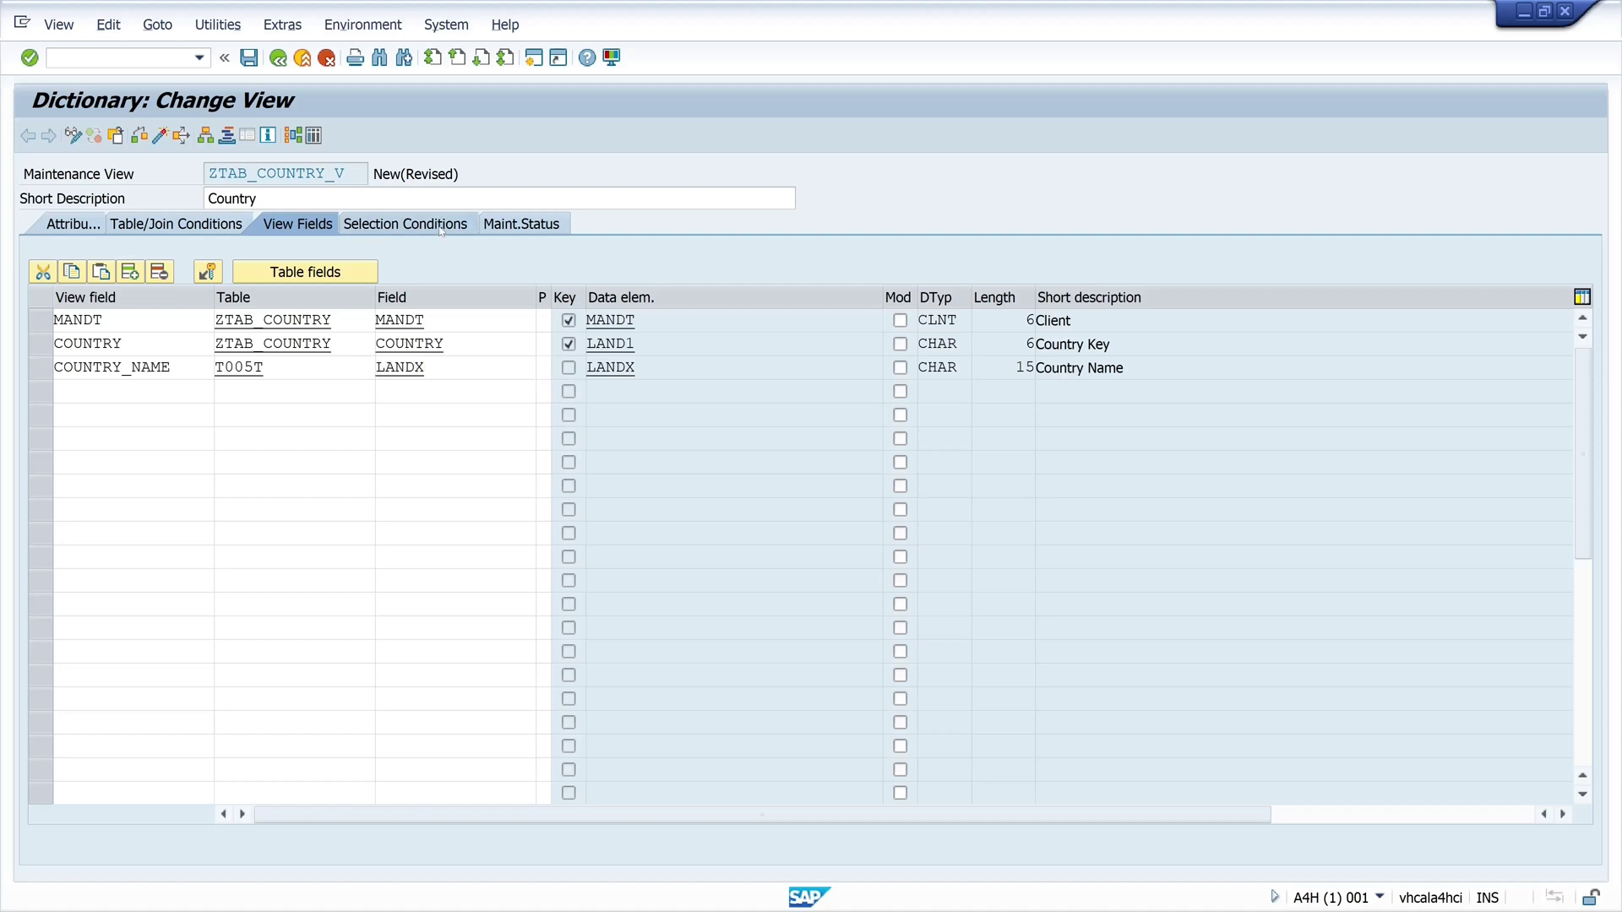
{"action": "left_click", "coordinate": [296, 224]}
{"action": "left_click", "coordinate": [524, 224]}
{"action": "left_click", "coordinate": [306, 223]}
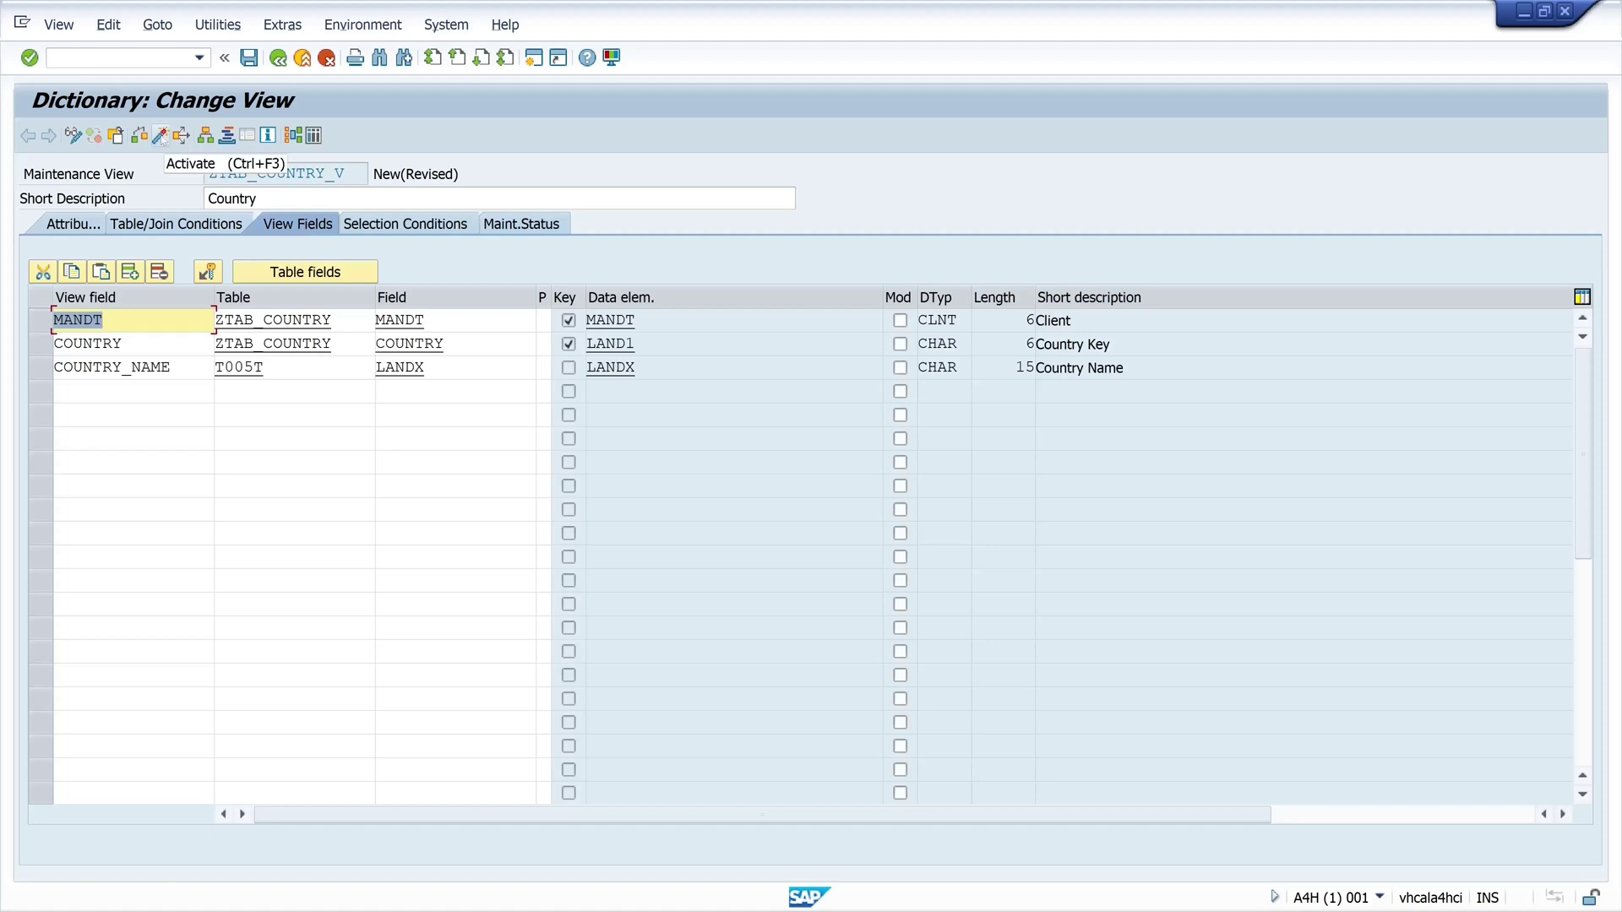
{"action": "left_click", "coordinate": [160, 136]}
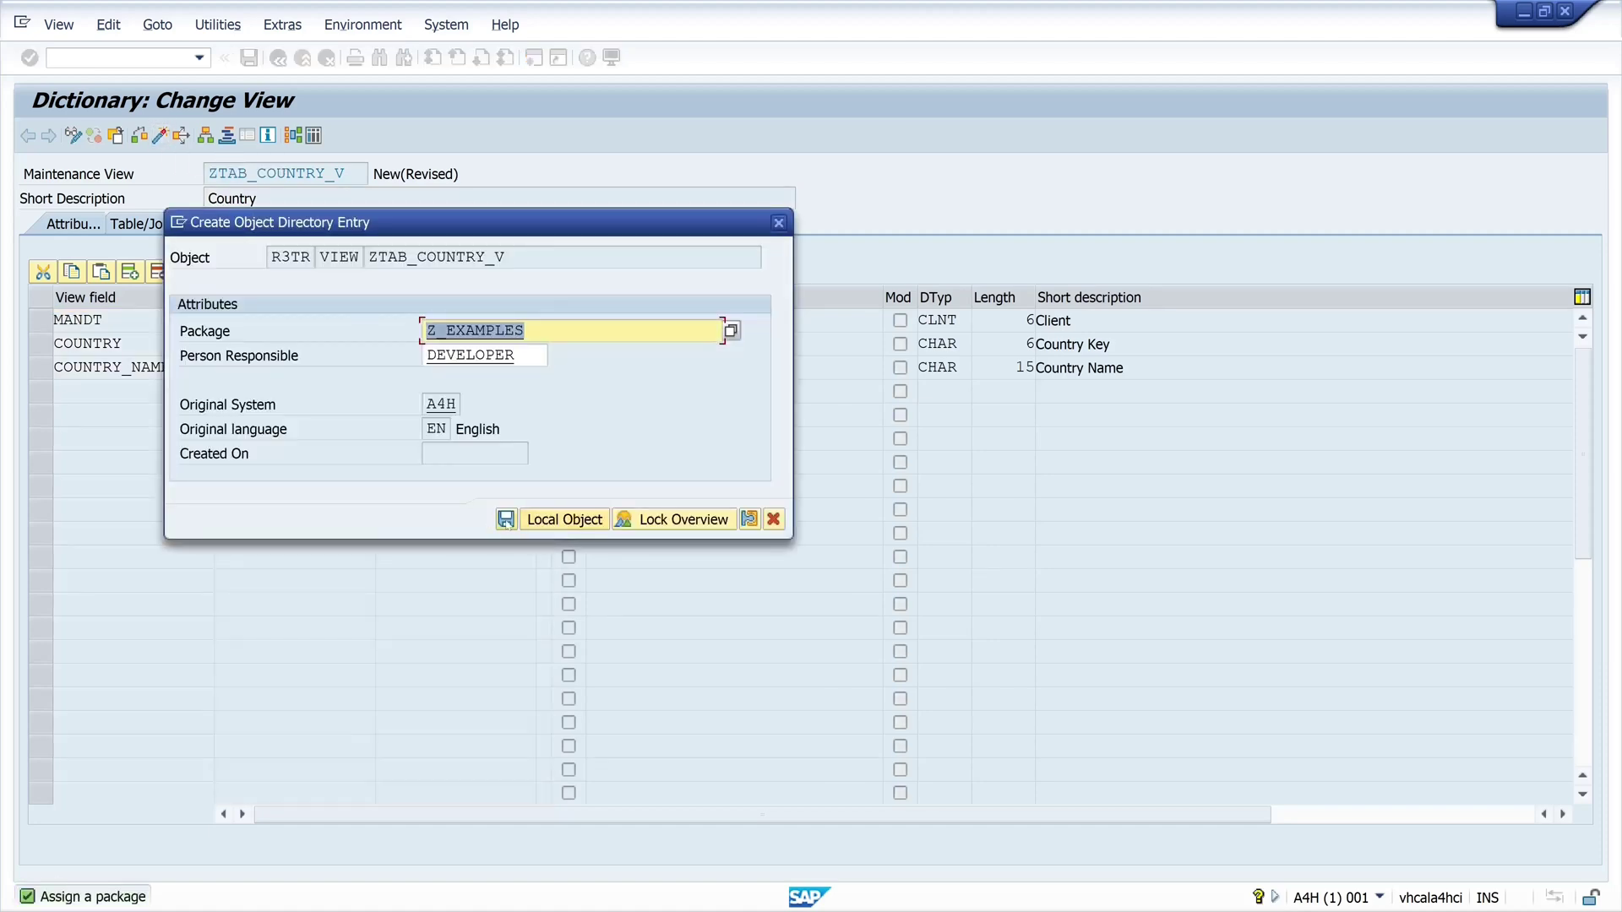
{"action": "left_click", "coordinate": [504, 521]}
{"action": "left_click", "coordinate": [499, 372]}
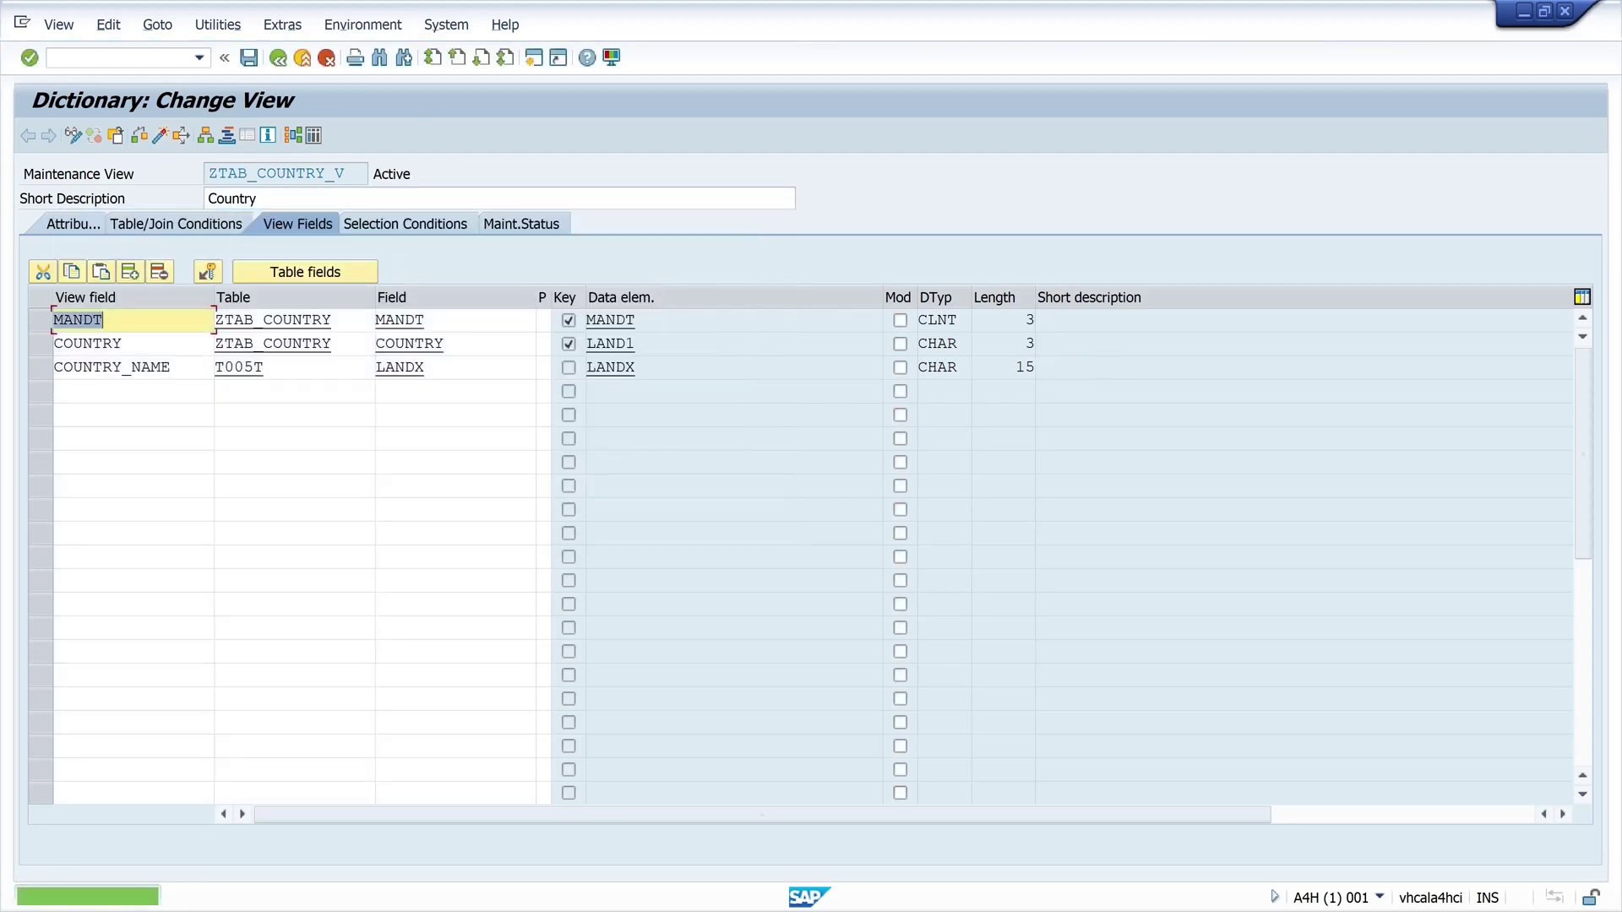
Step: Open the table maintenance generator for ZTAB_COUNTRY_V and set authorization group &NC& and function group ZTAB_TM
{"action": "left_click", "coordinate": [218, 25]}
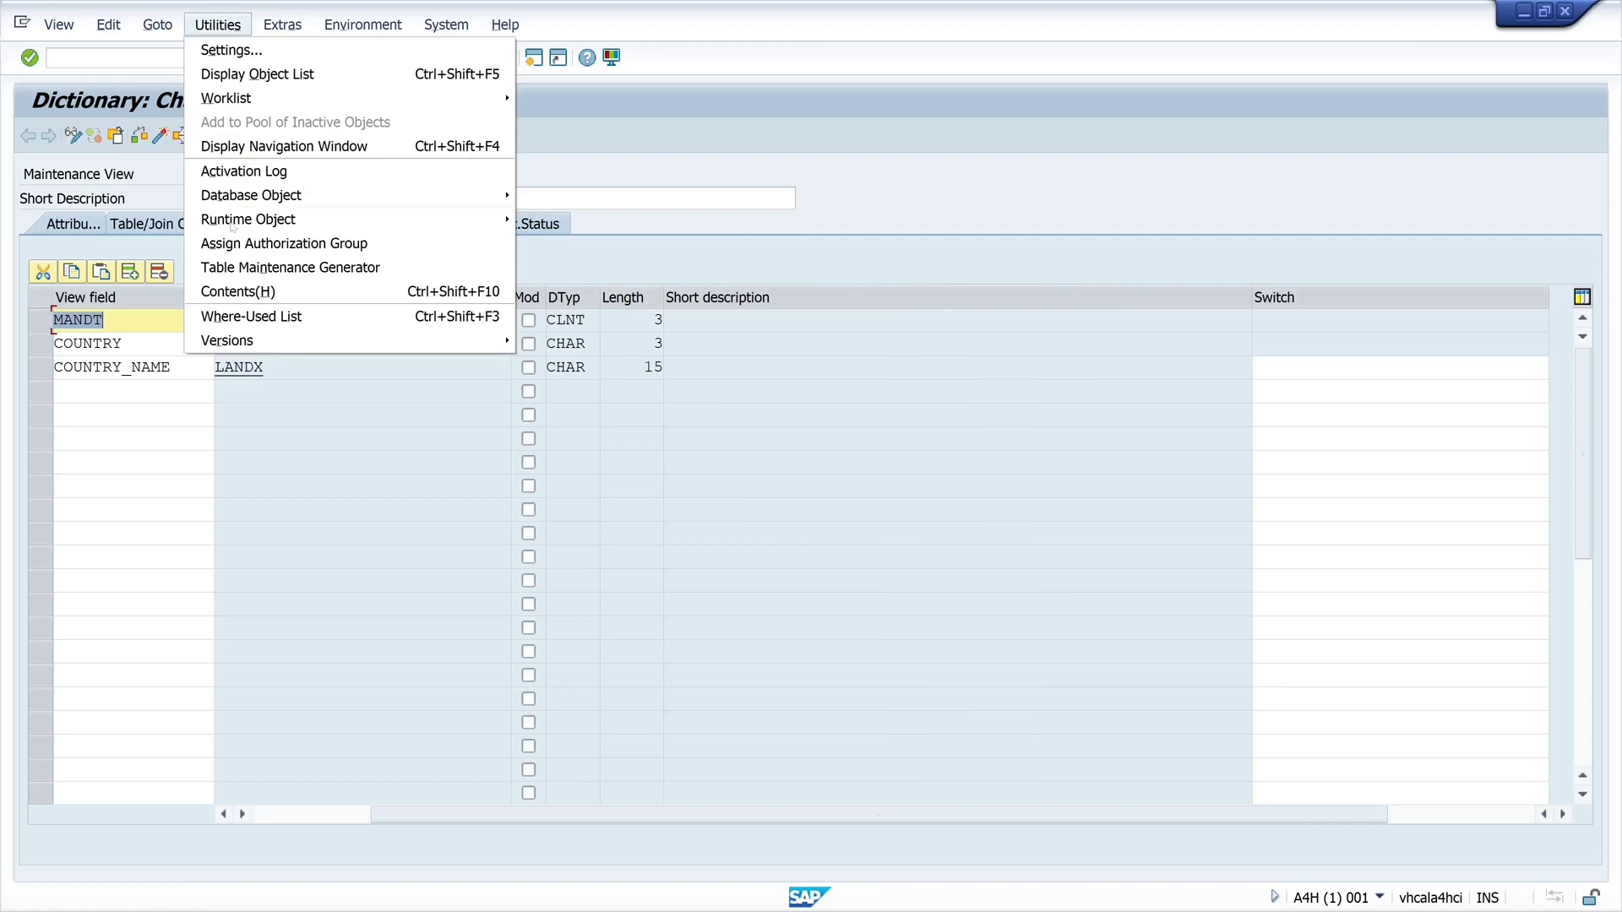
{"action": "left_click", "coordinate": [239, 267]}
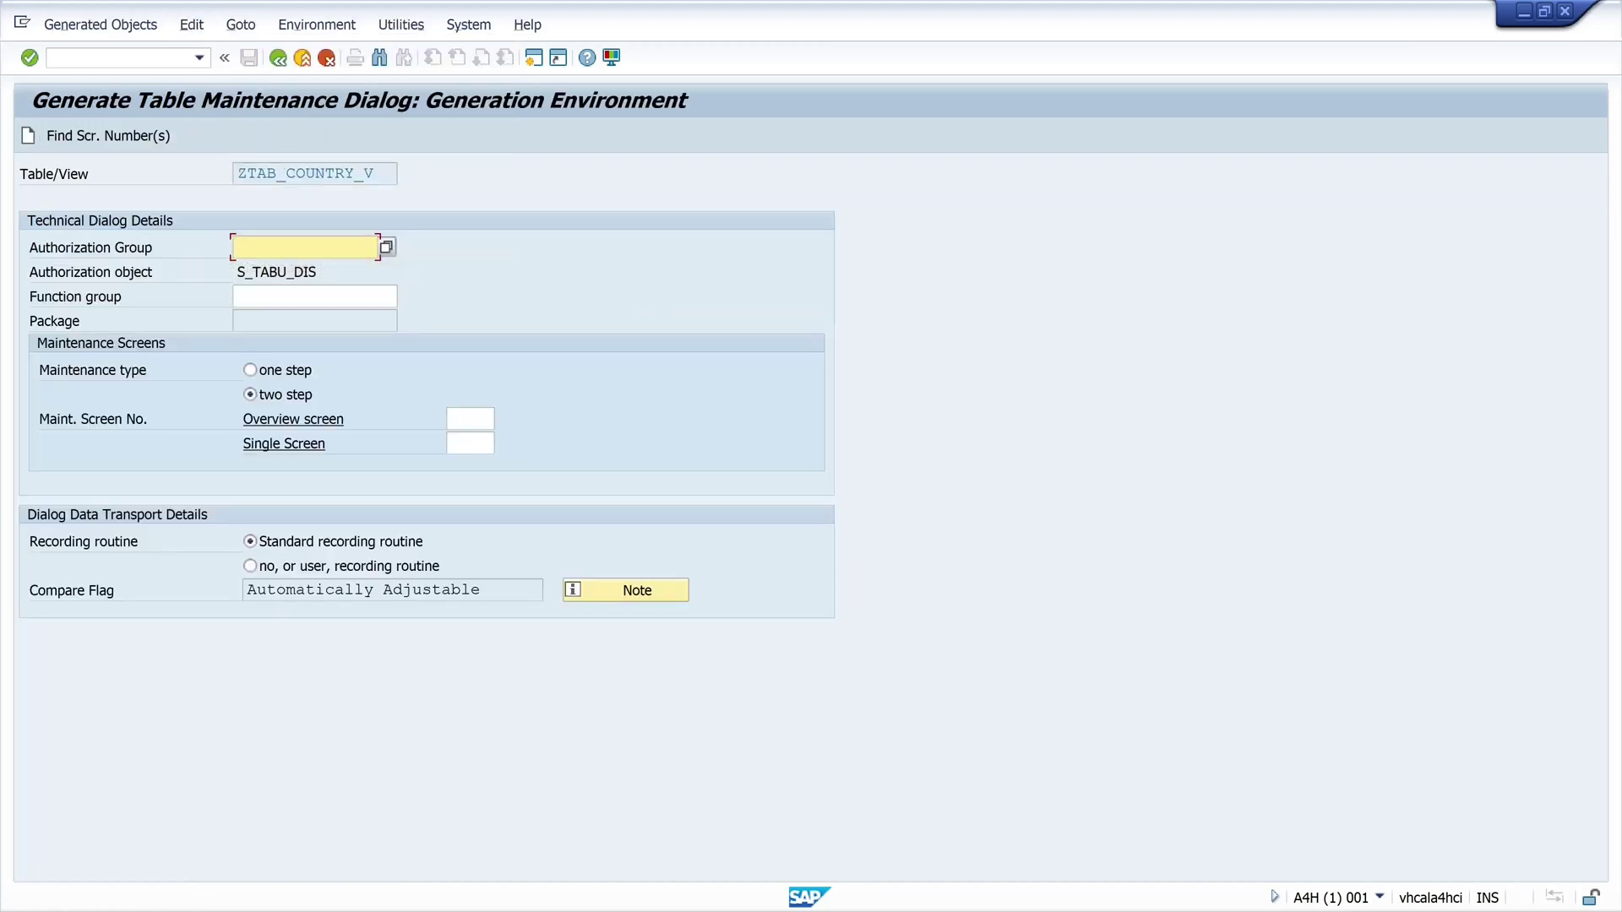
{"action": "left_click", "coordinate": [386, 247]}
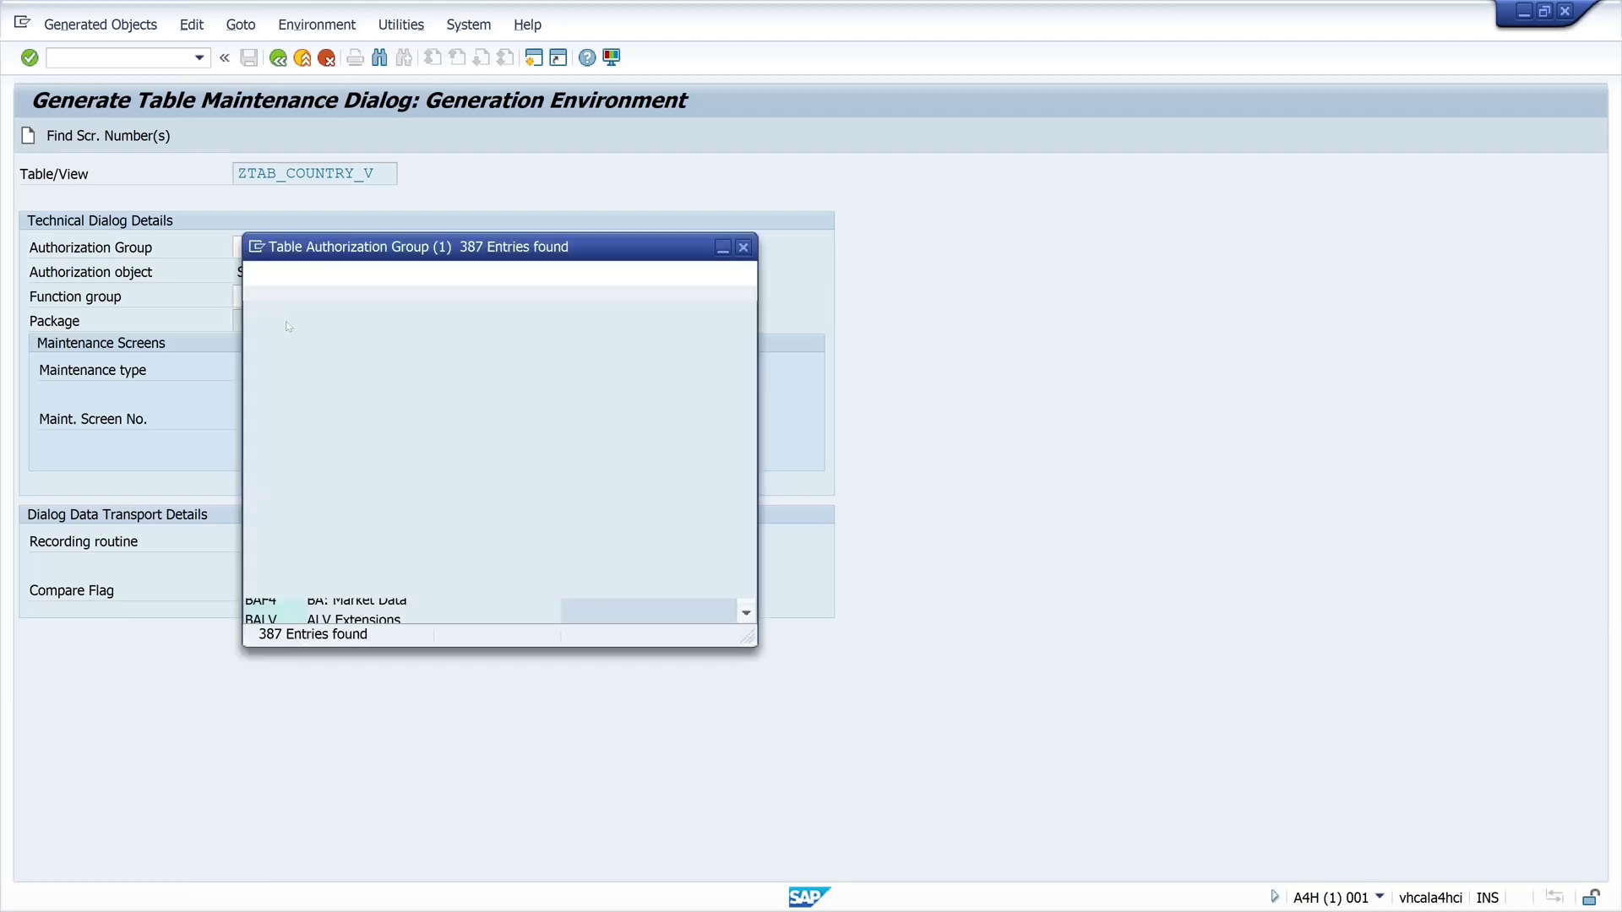
{"action": "double_click", "coordinate": [360, 405]}
{"action": "key", "text": "Tab"}
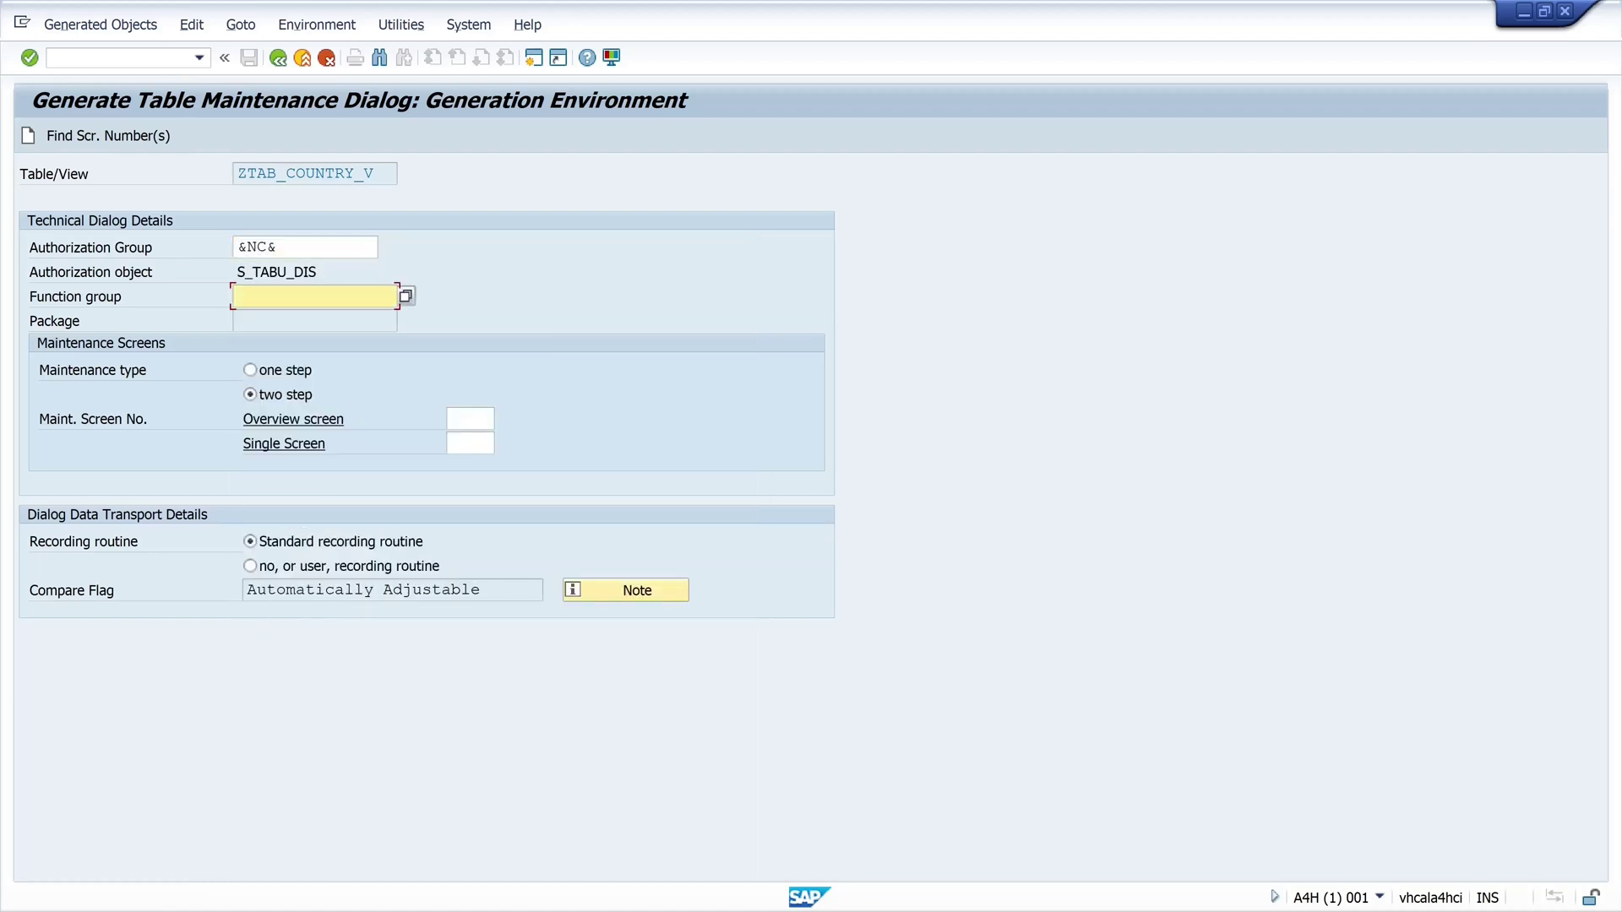
{"action": "type", "text": "ZTAB"}
{"action": "key", "text": "Down"}
{"action": "key", "text": "Return"}
Step: Set the maintenance type to one step and let the system propose the maintenance screen number
{"action": "left_click", "coordinate": [252, 371]}
{"action": "left_click", "coordinate": [88, 137]}
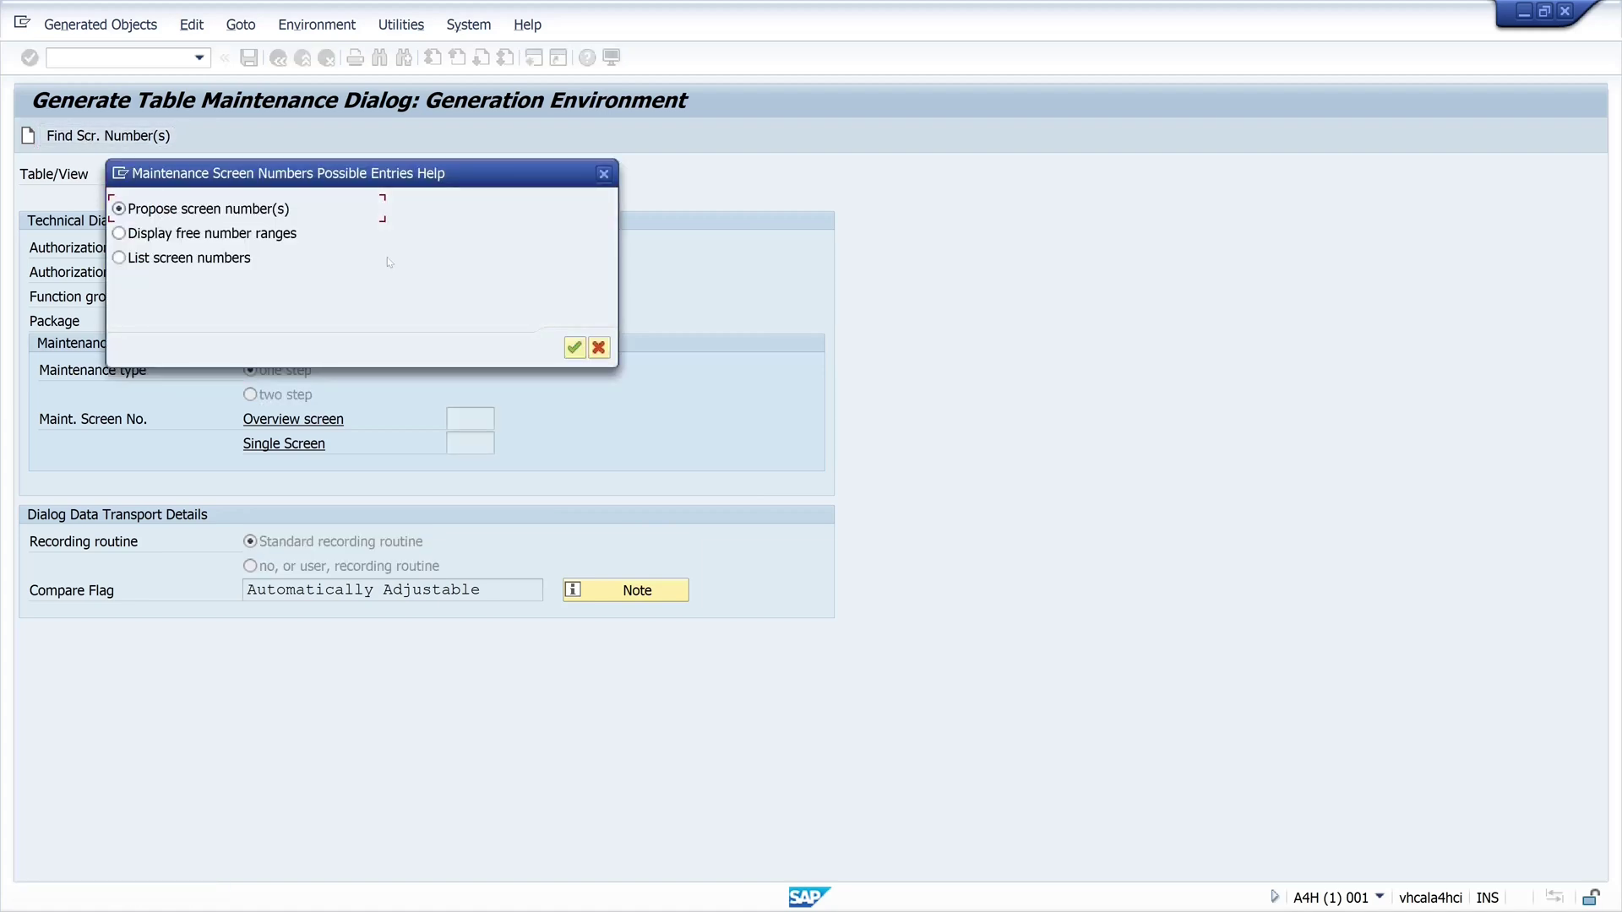
{"action": "left_click", "coordinate": [575, 347]}
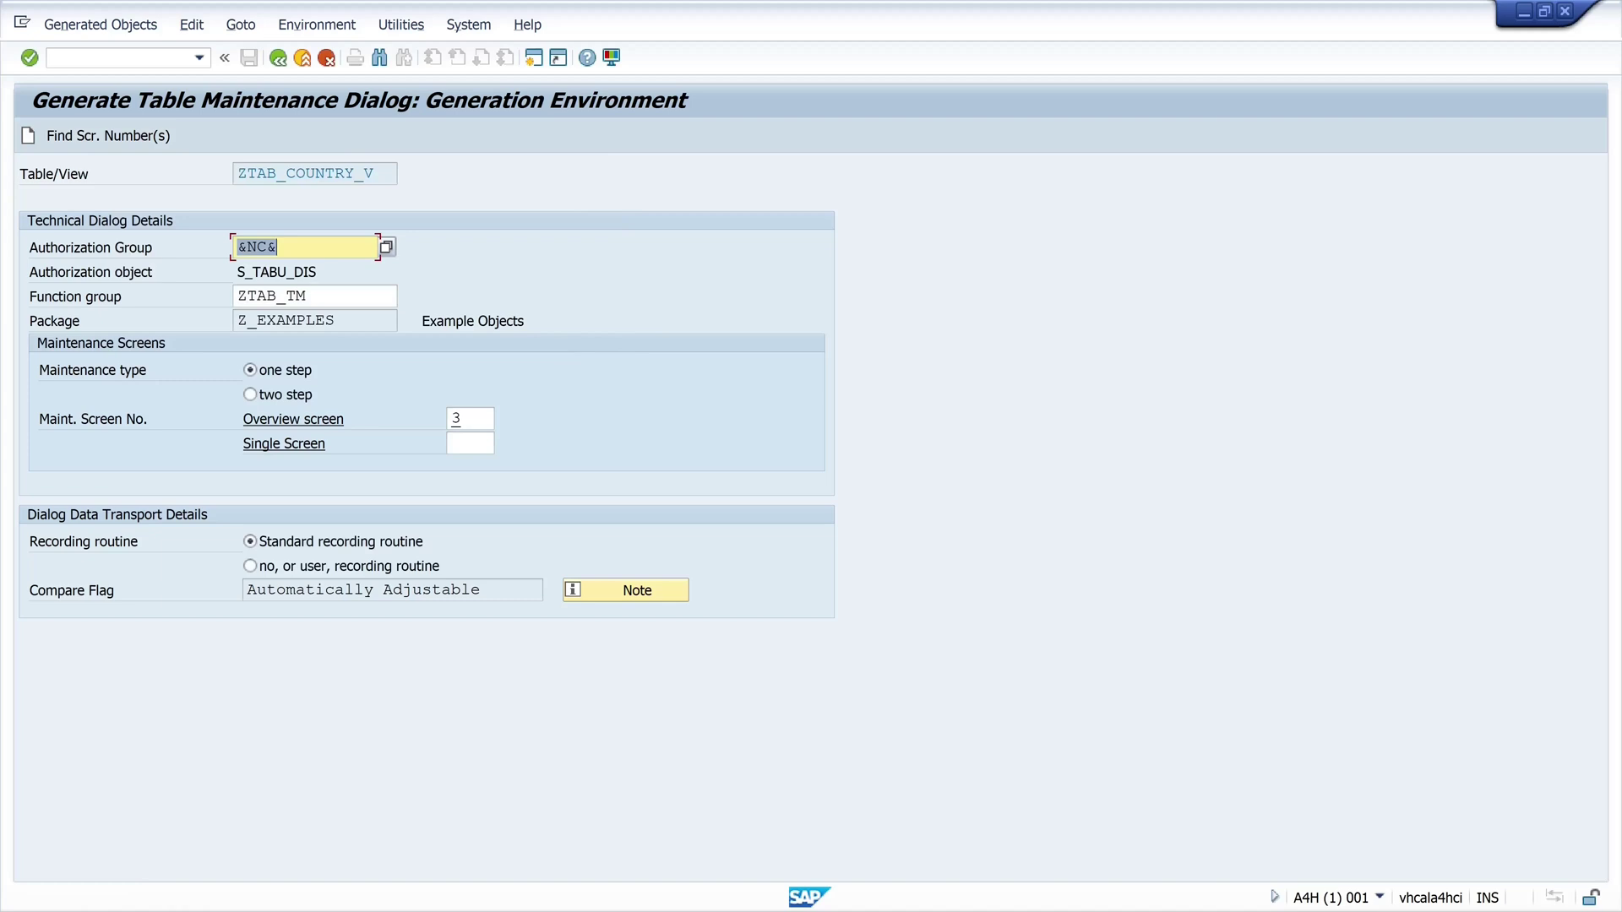
Step: Generate the maintenance dialog in package Z_EXAMPLES and return to the view definition
{"action": "left_click", "coordinate": [28, 135]}
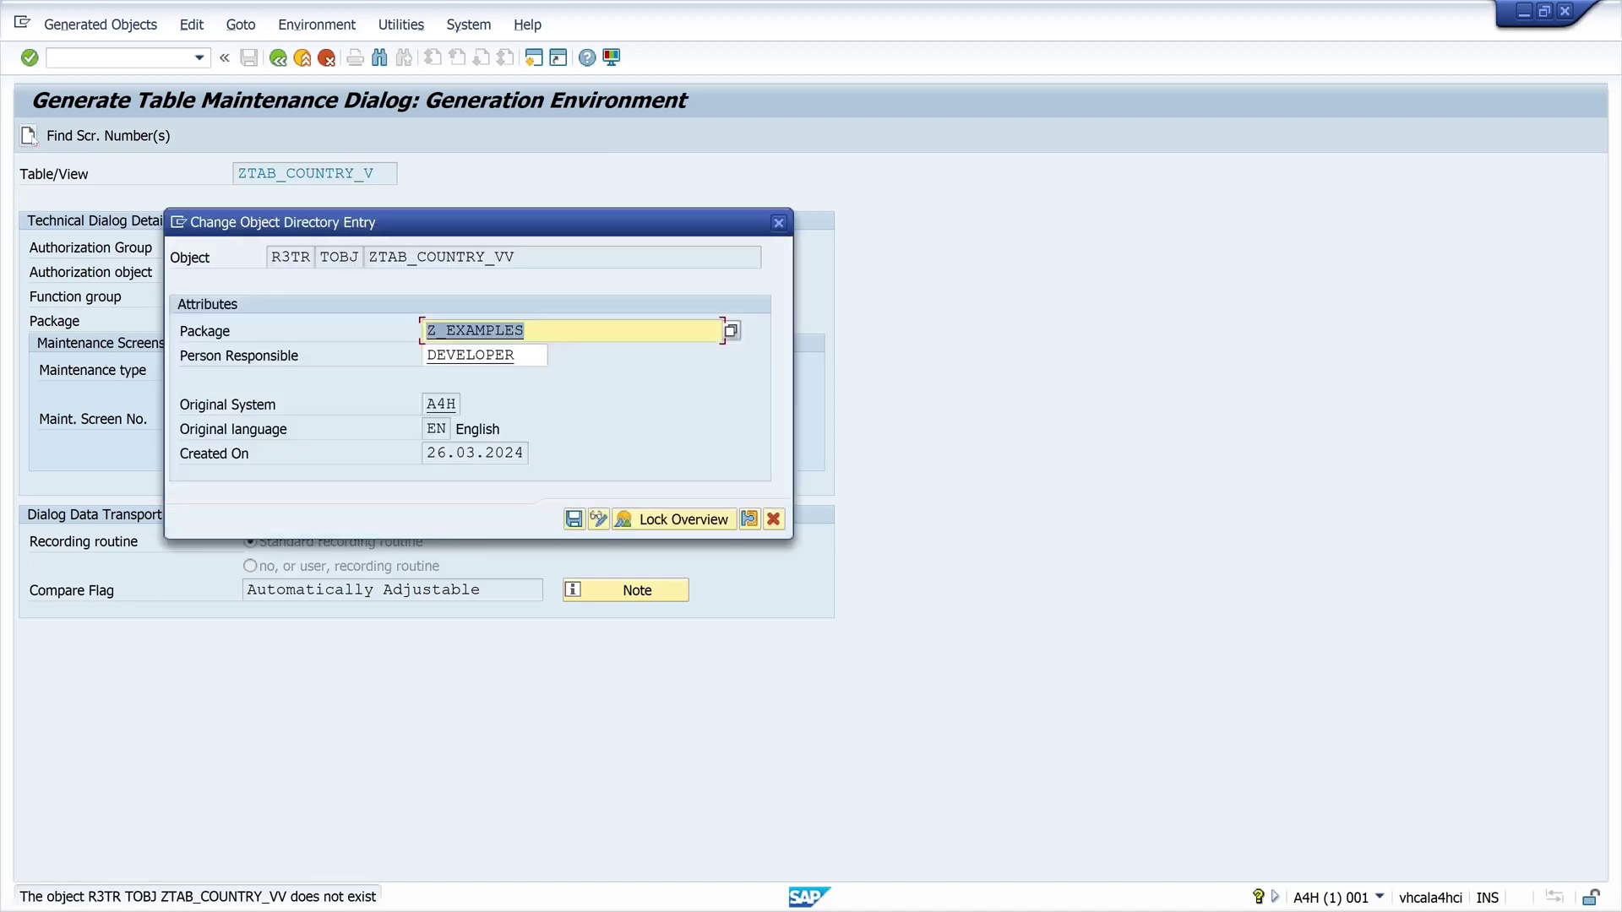
{"action": "left_click", "coordinate": [574, 519]}
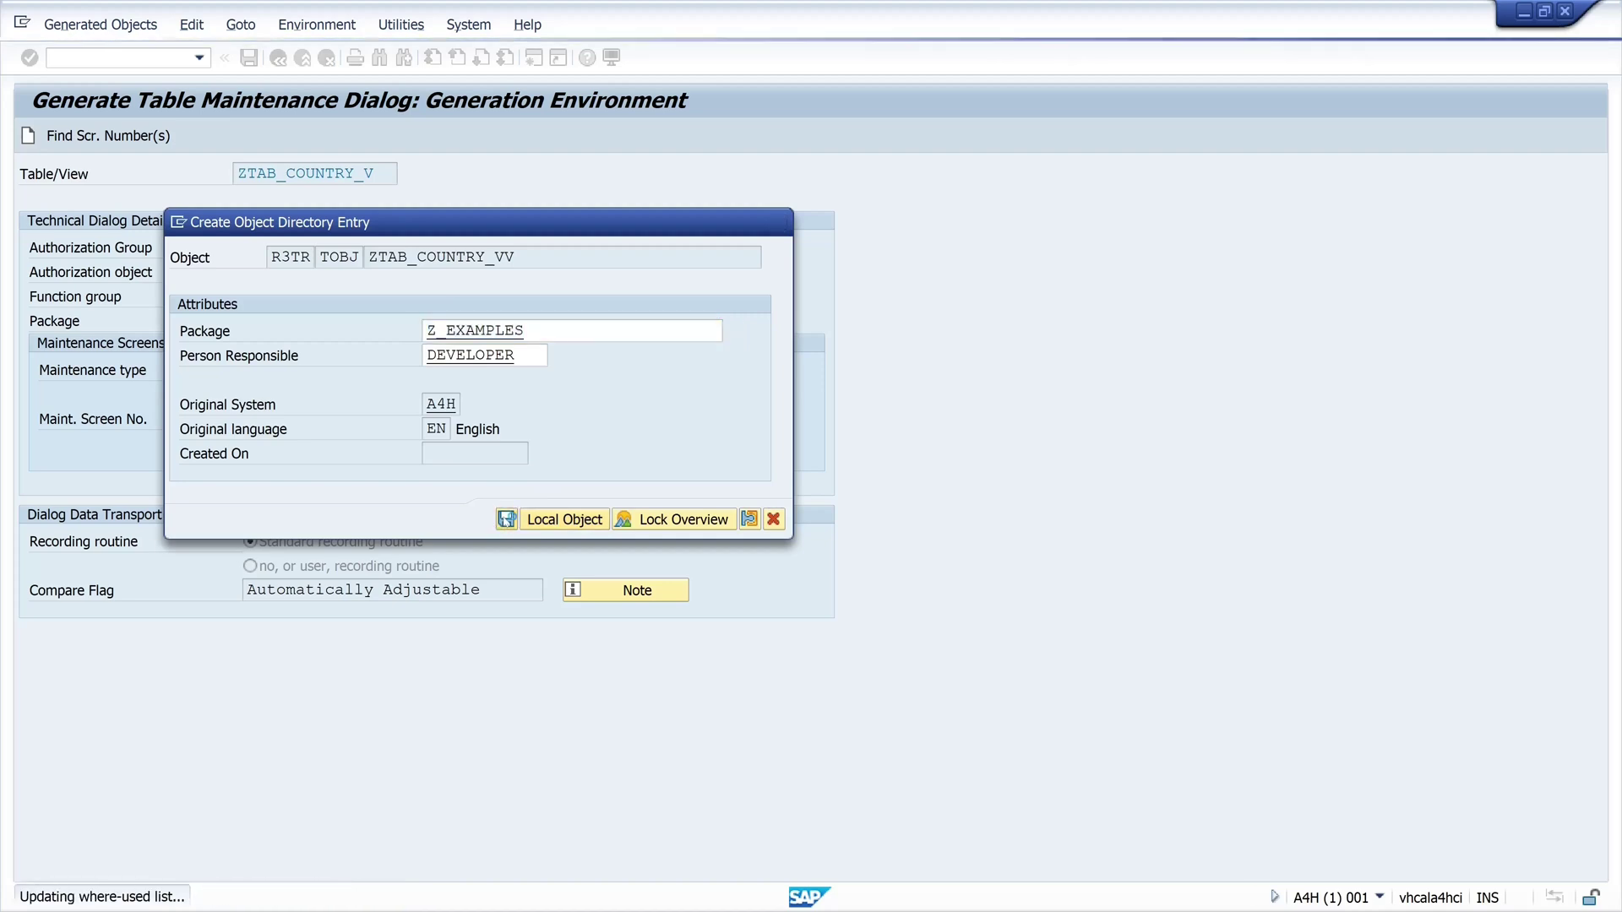
{"action": "left_click", "coordinate": [505, 520]}
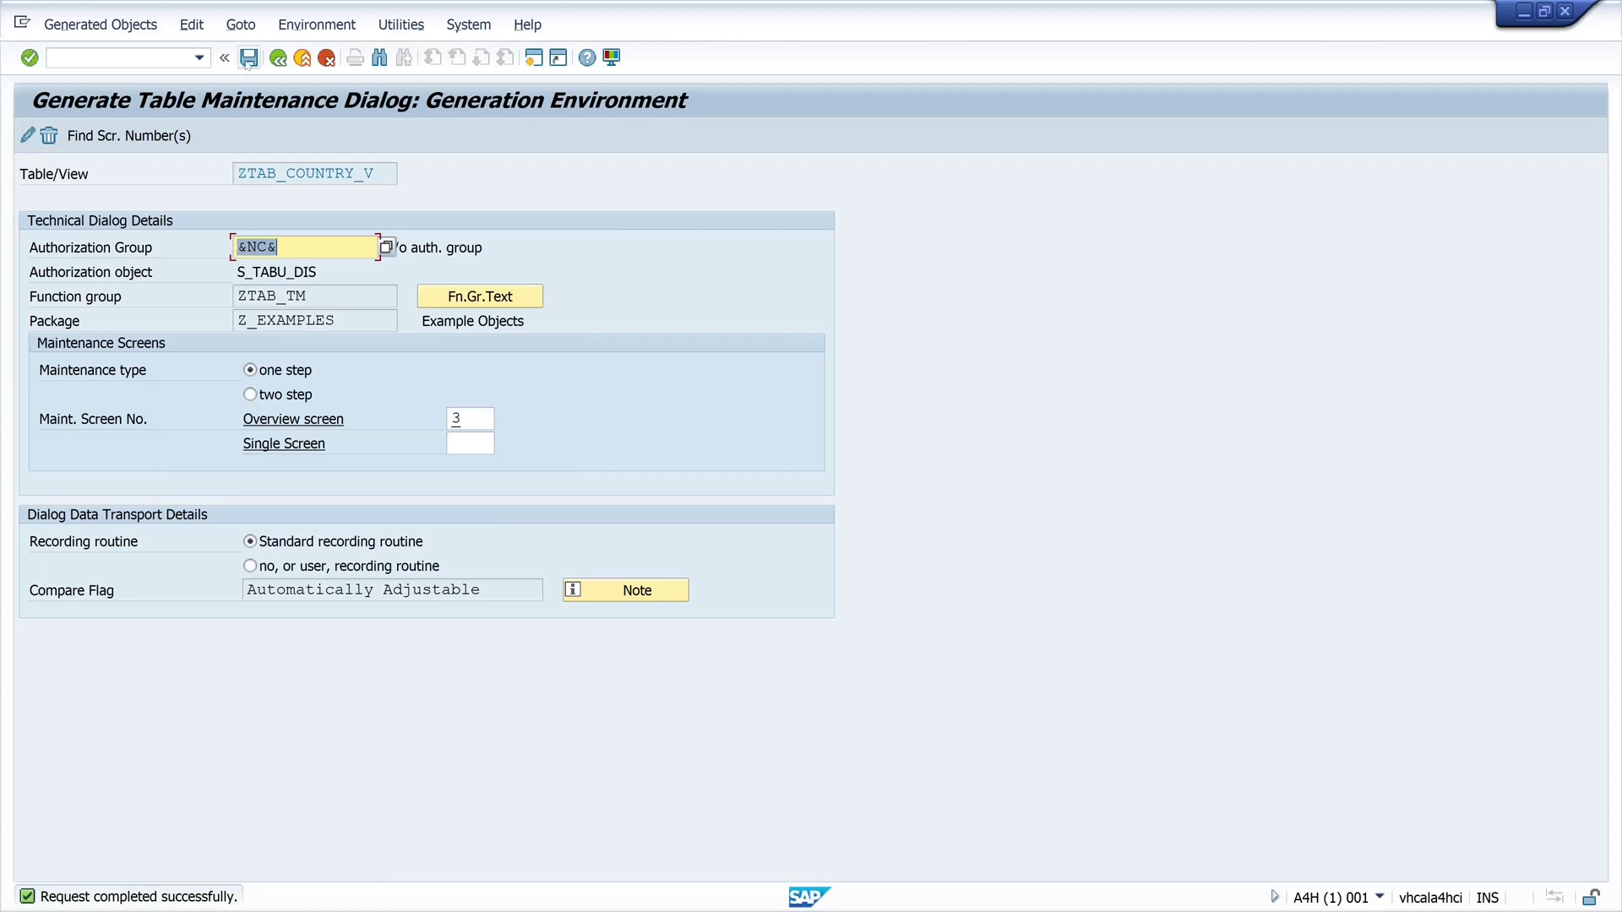
{"action": "left_click", "coordinate": [278, 58]}
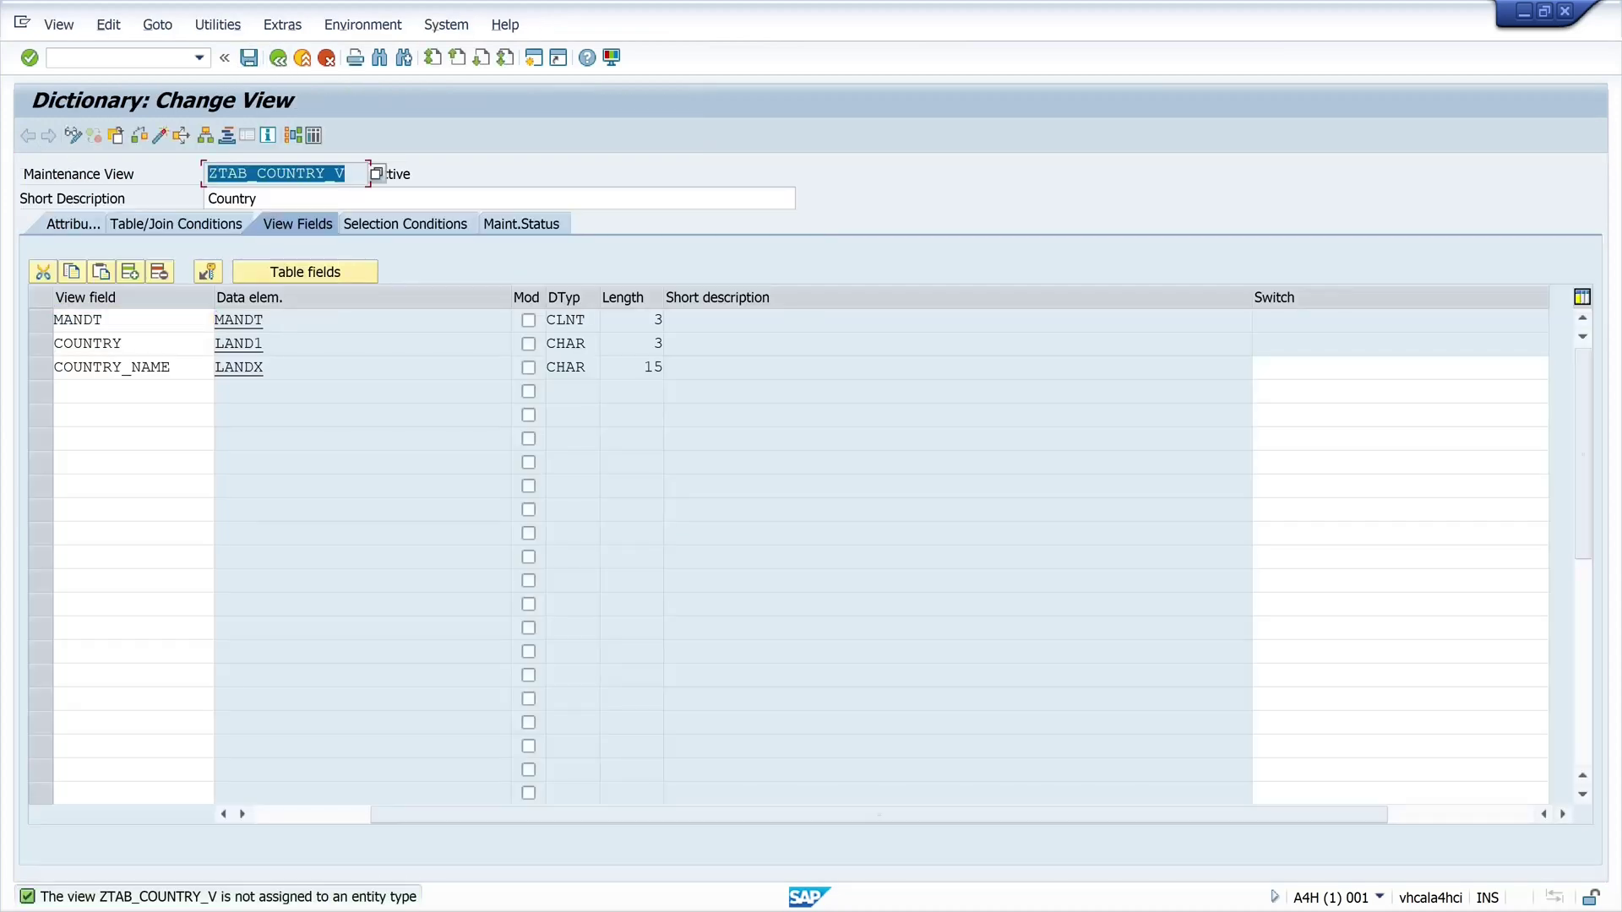
Step: Start transaction SM30 in a new session and open ZTAB_COUNTRY_V for maintenance
{"action": "left_click", "coordinate": [109, 53]}
{"action": "type", "text": "/nsm30"}
{"action": "key", "text": "Return"}
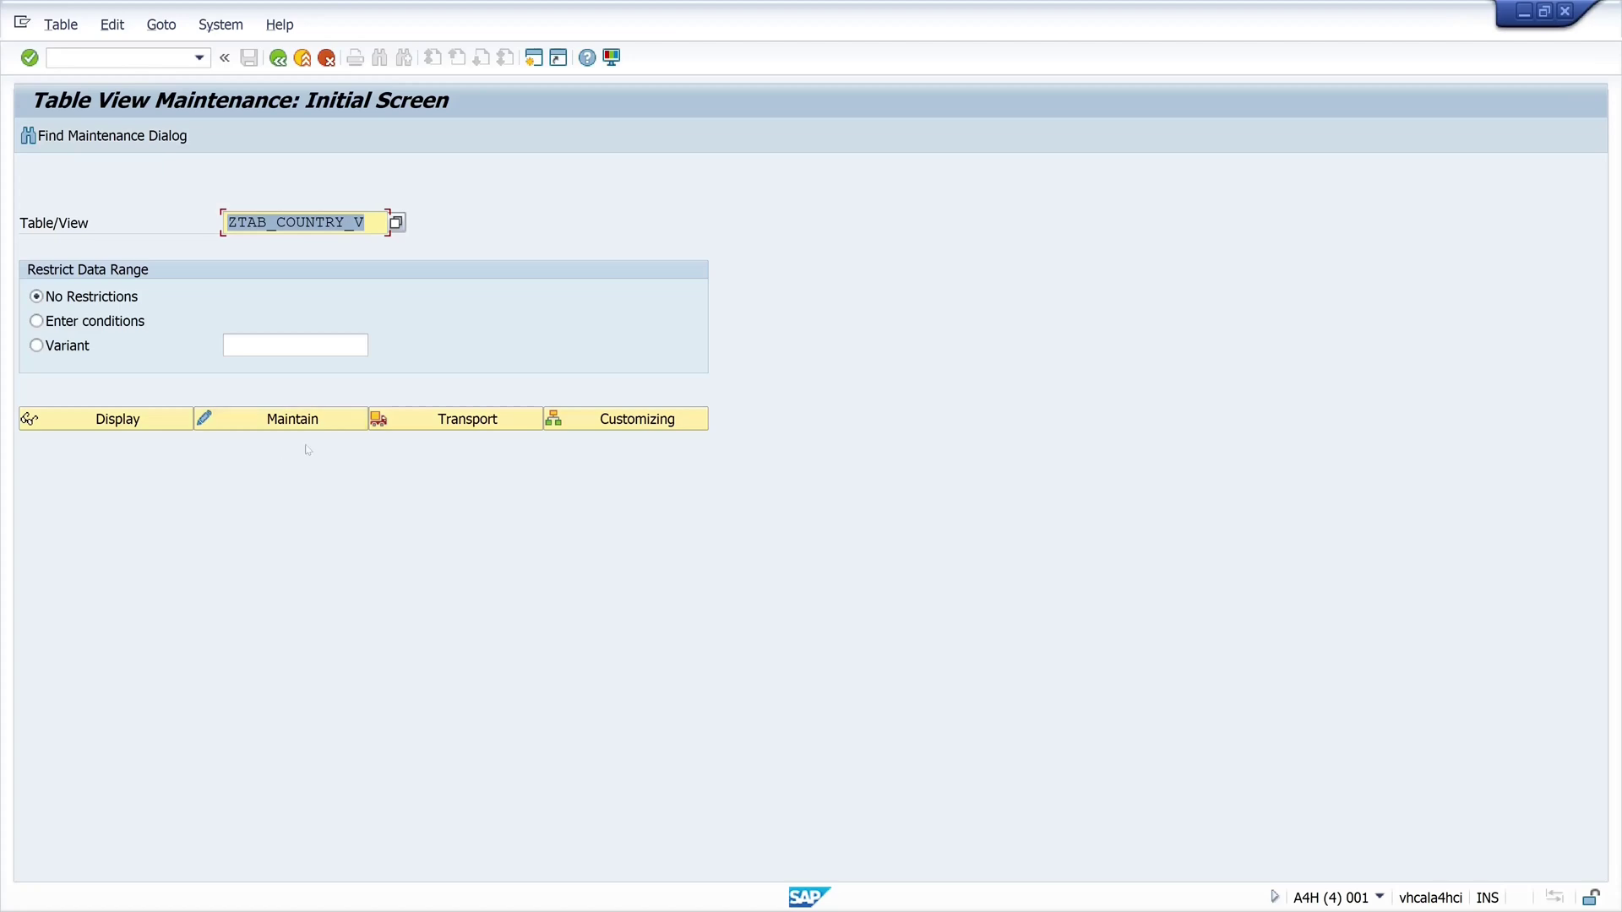
{"action": "left_click", "coordinate": [321, 422]}
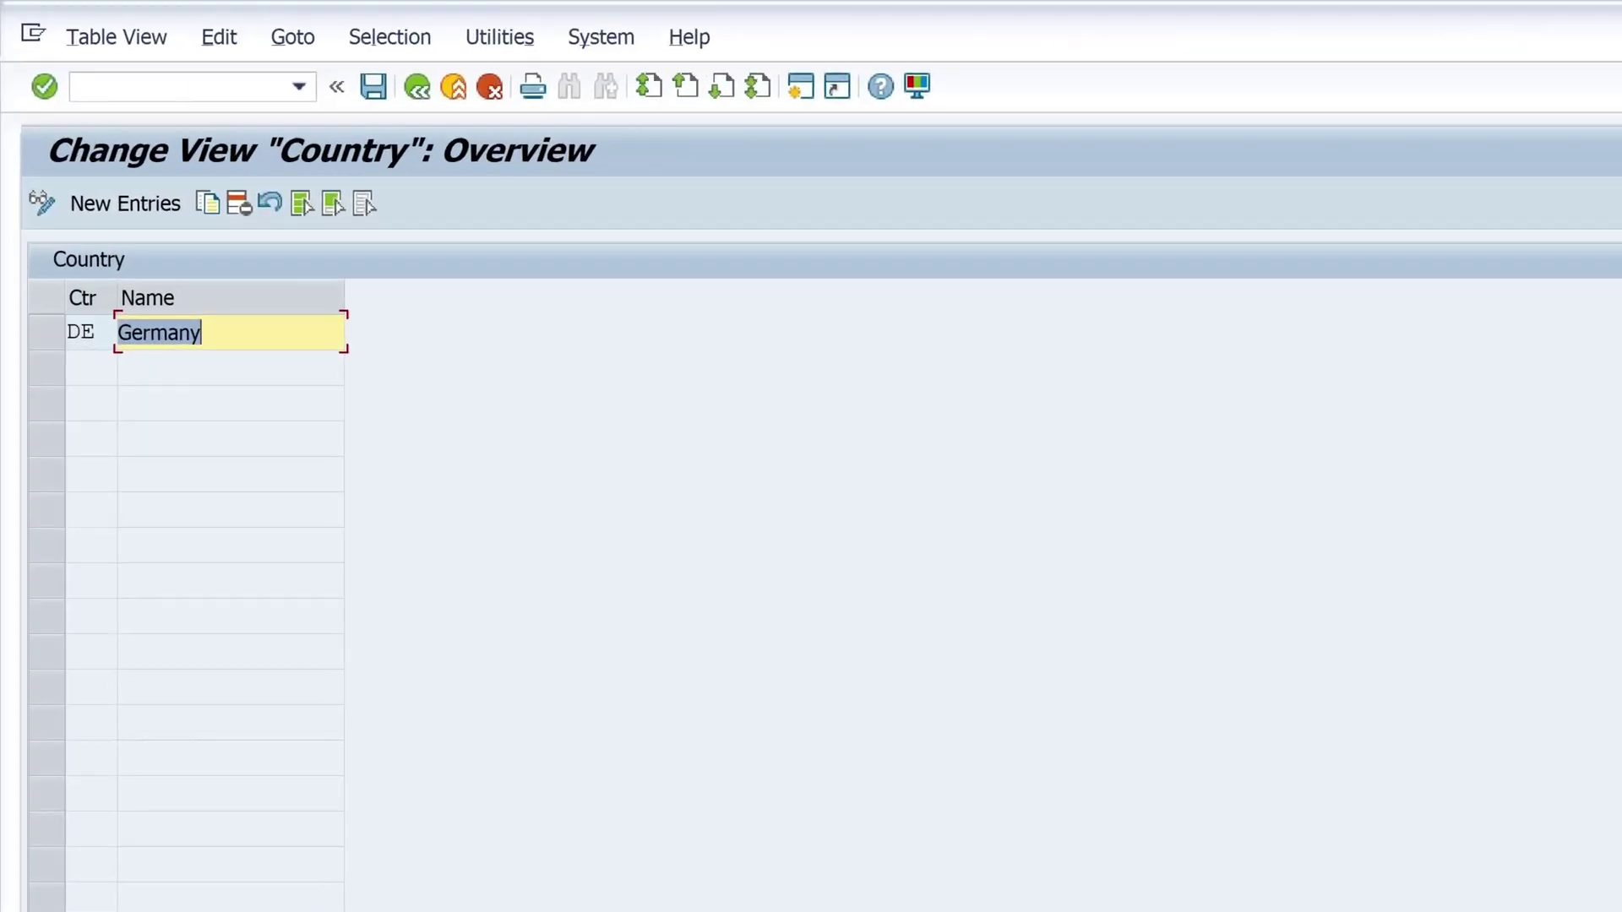
Step: Add new entries for the country codes AT, IT and US in the Country view
{"action": "left_click", "coordinate": [125, 204]}
{"action": "type", "text": "AT"}
{"action": "key", "text": "Return"}
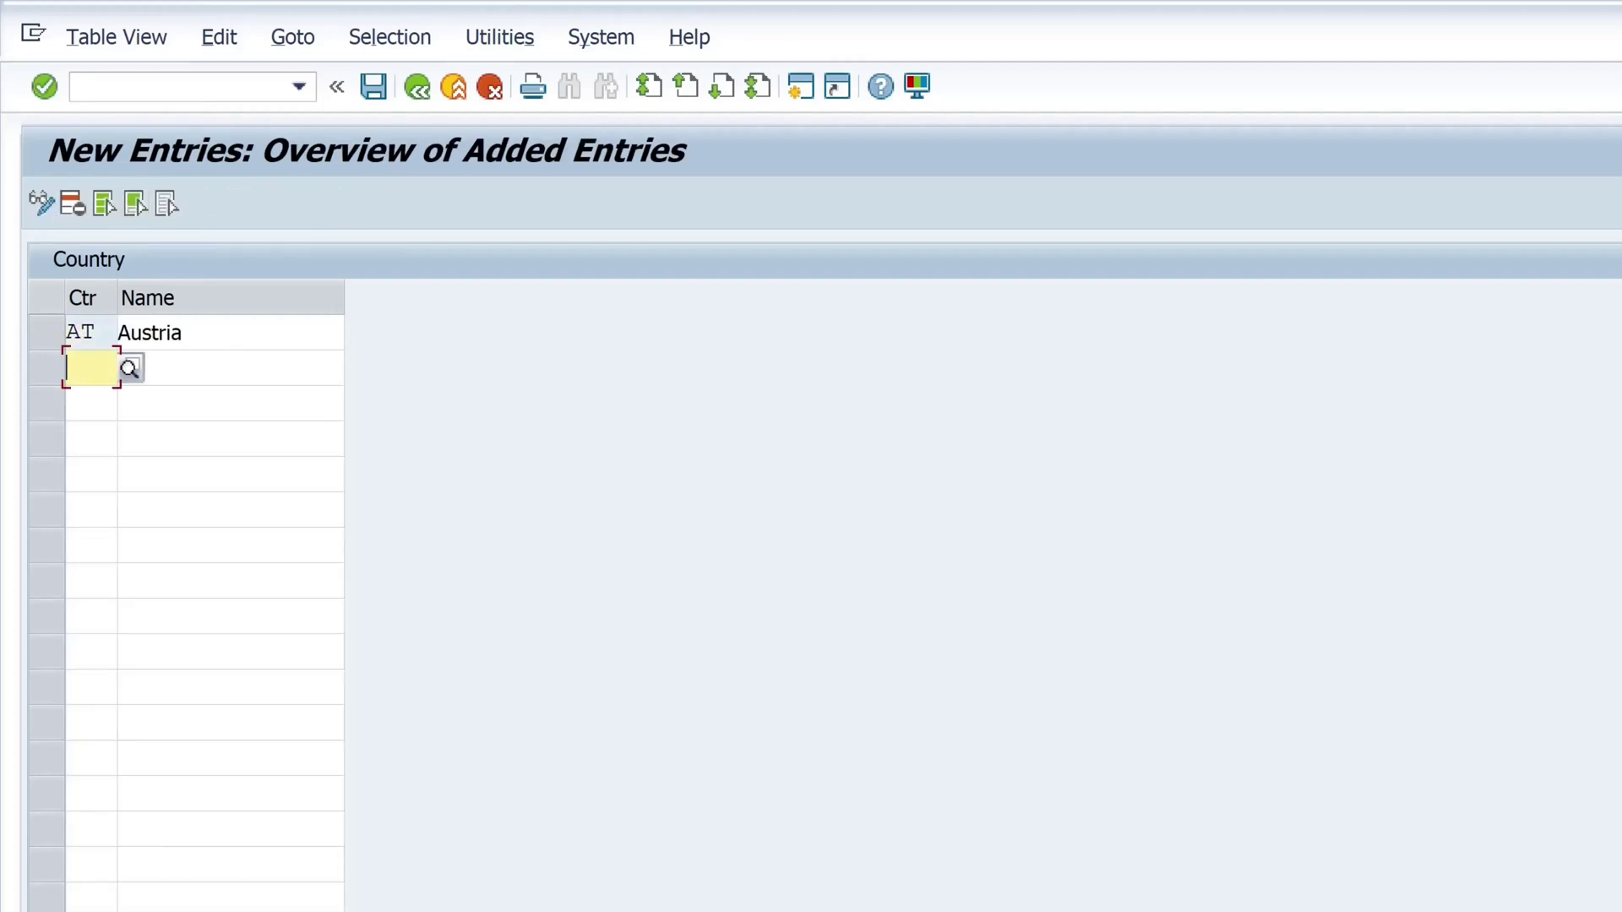
{"action": "type", "text": "IT"}
{"action": "key", "text": "Return"}
{"action": "type", "text": "US"}
{"action": "key", "text": "Return"}
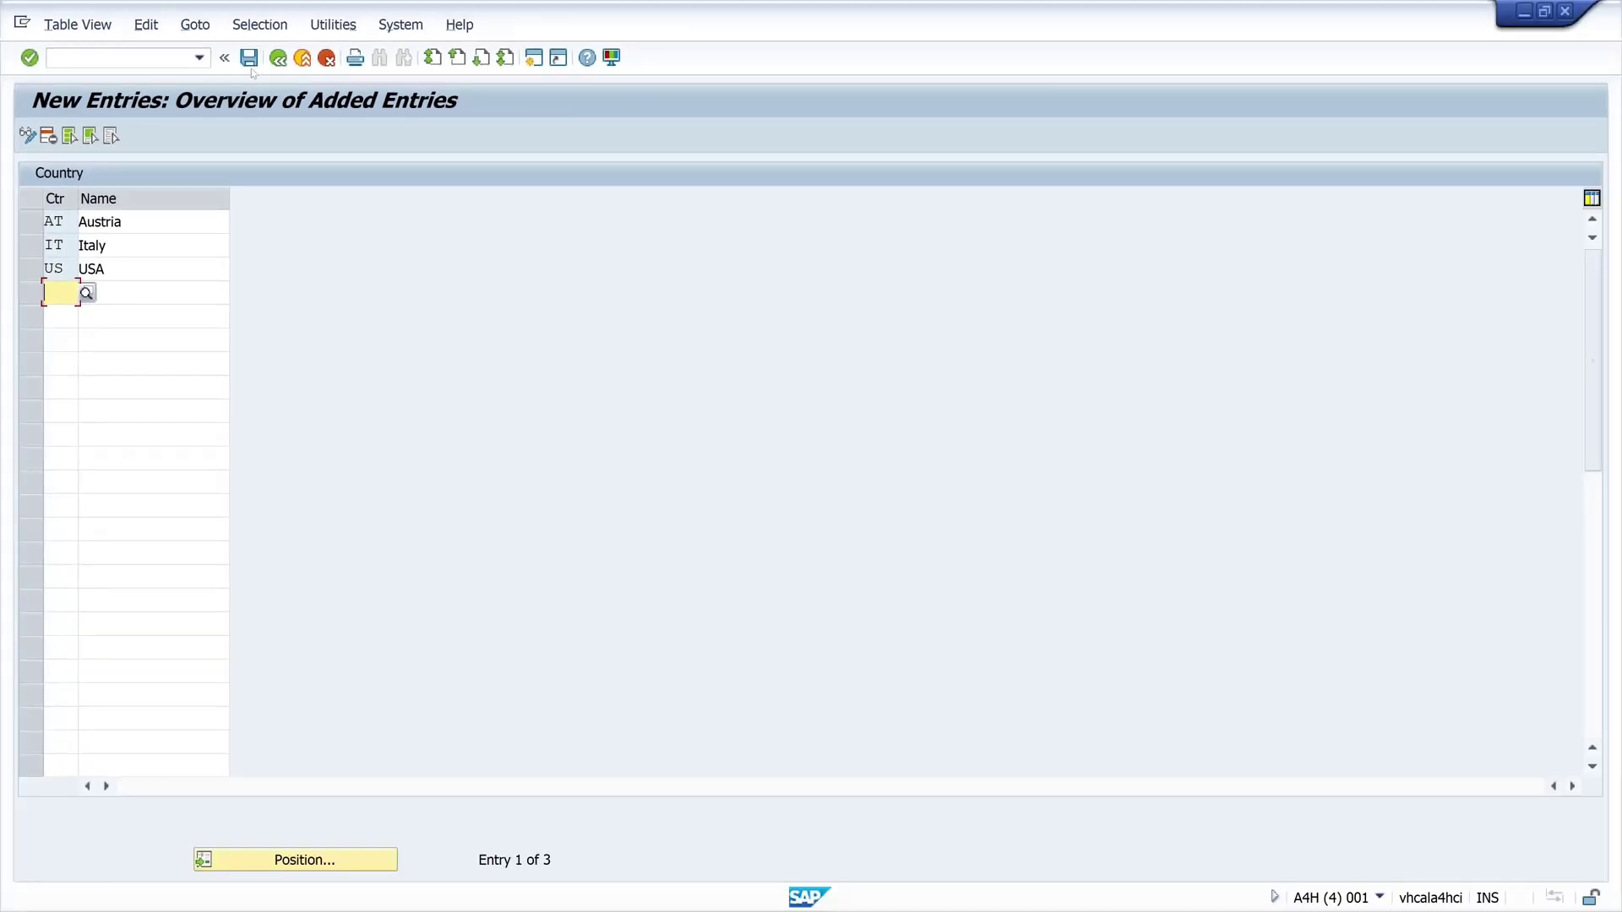
Step: Try to save the entries, cancel the customizing request prompt, and discard the changes, closing the SM30 session
{"action": "left_click", "coordinate": [249, 58]}
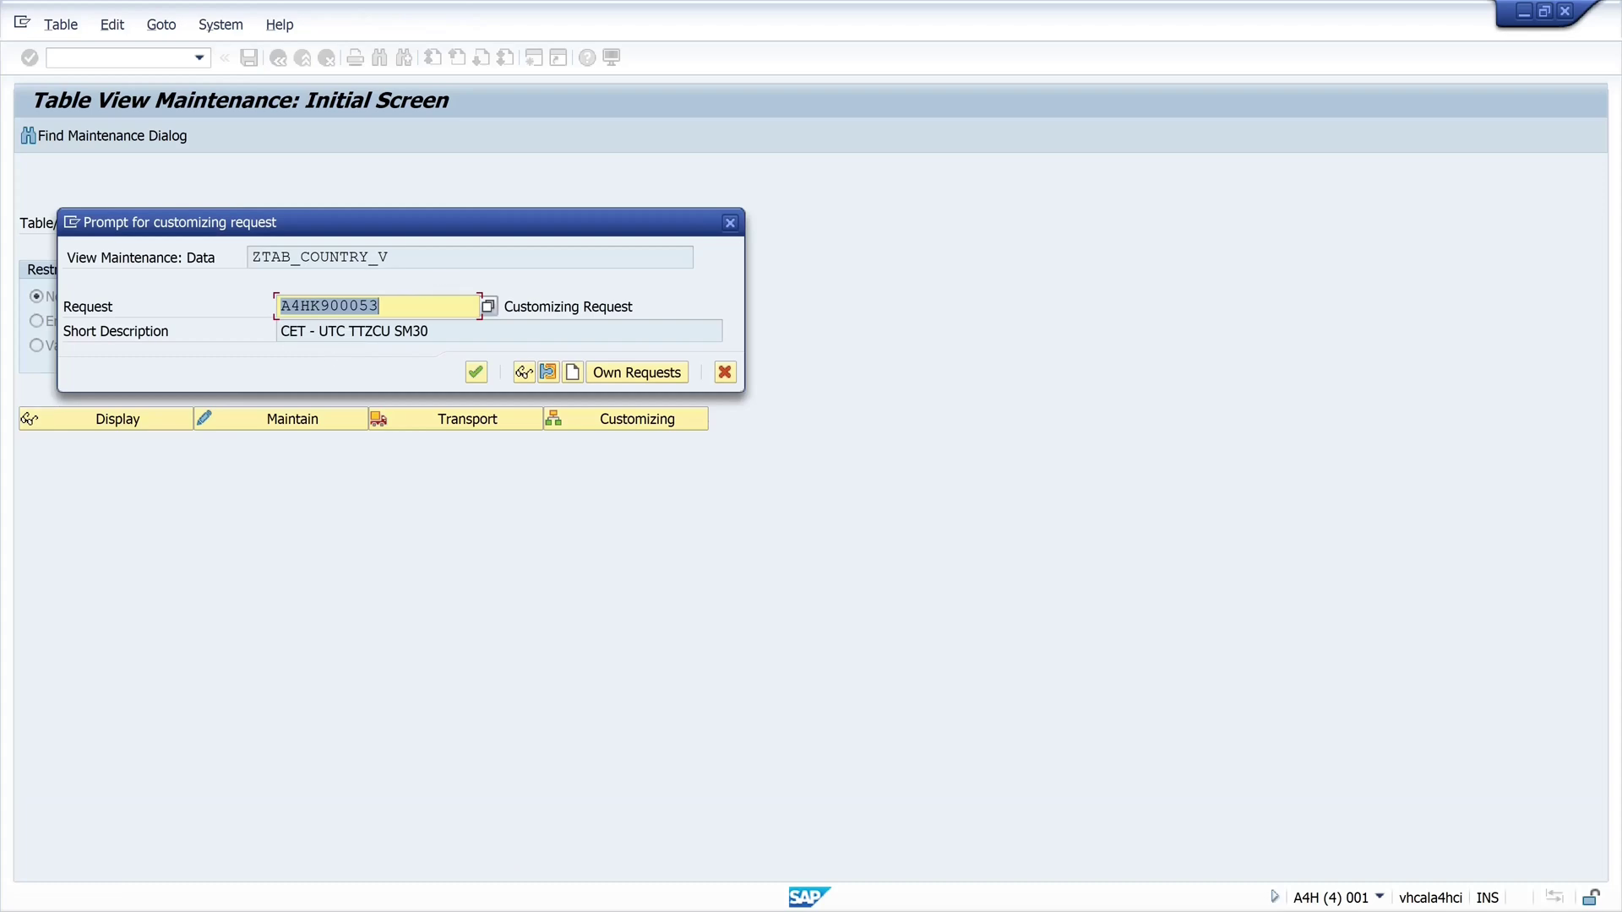
{"action": "left_click_drag", "start_coordinate": [402, 232], "coordinate": [431, 193]}
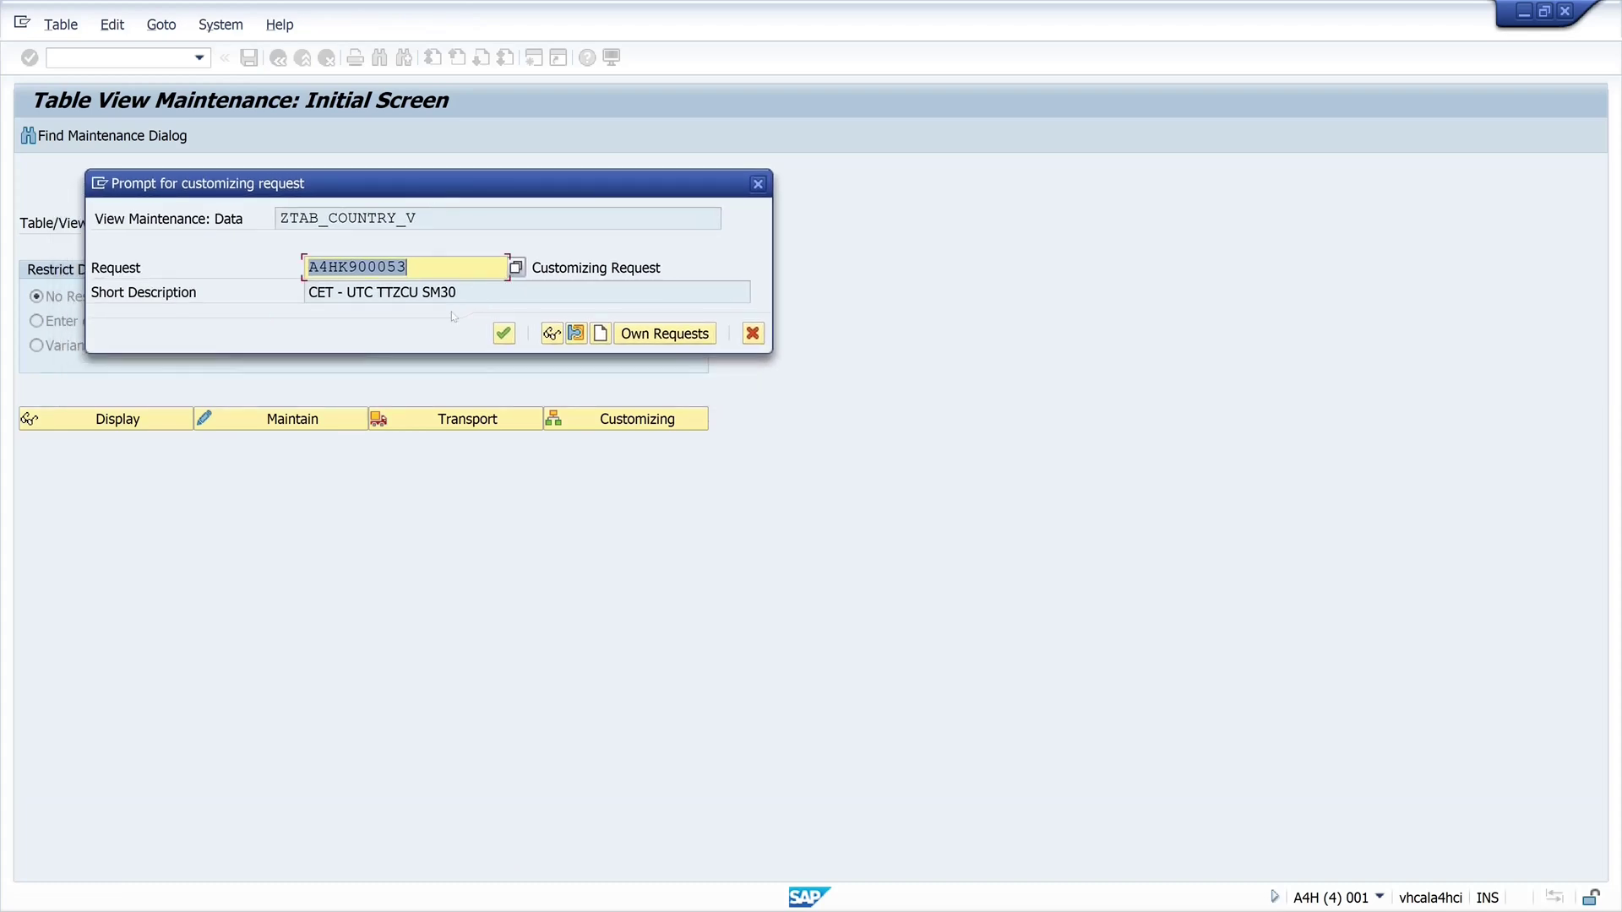
{"action": "left_click", "coordinate": [753, 335]}
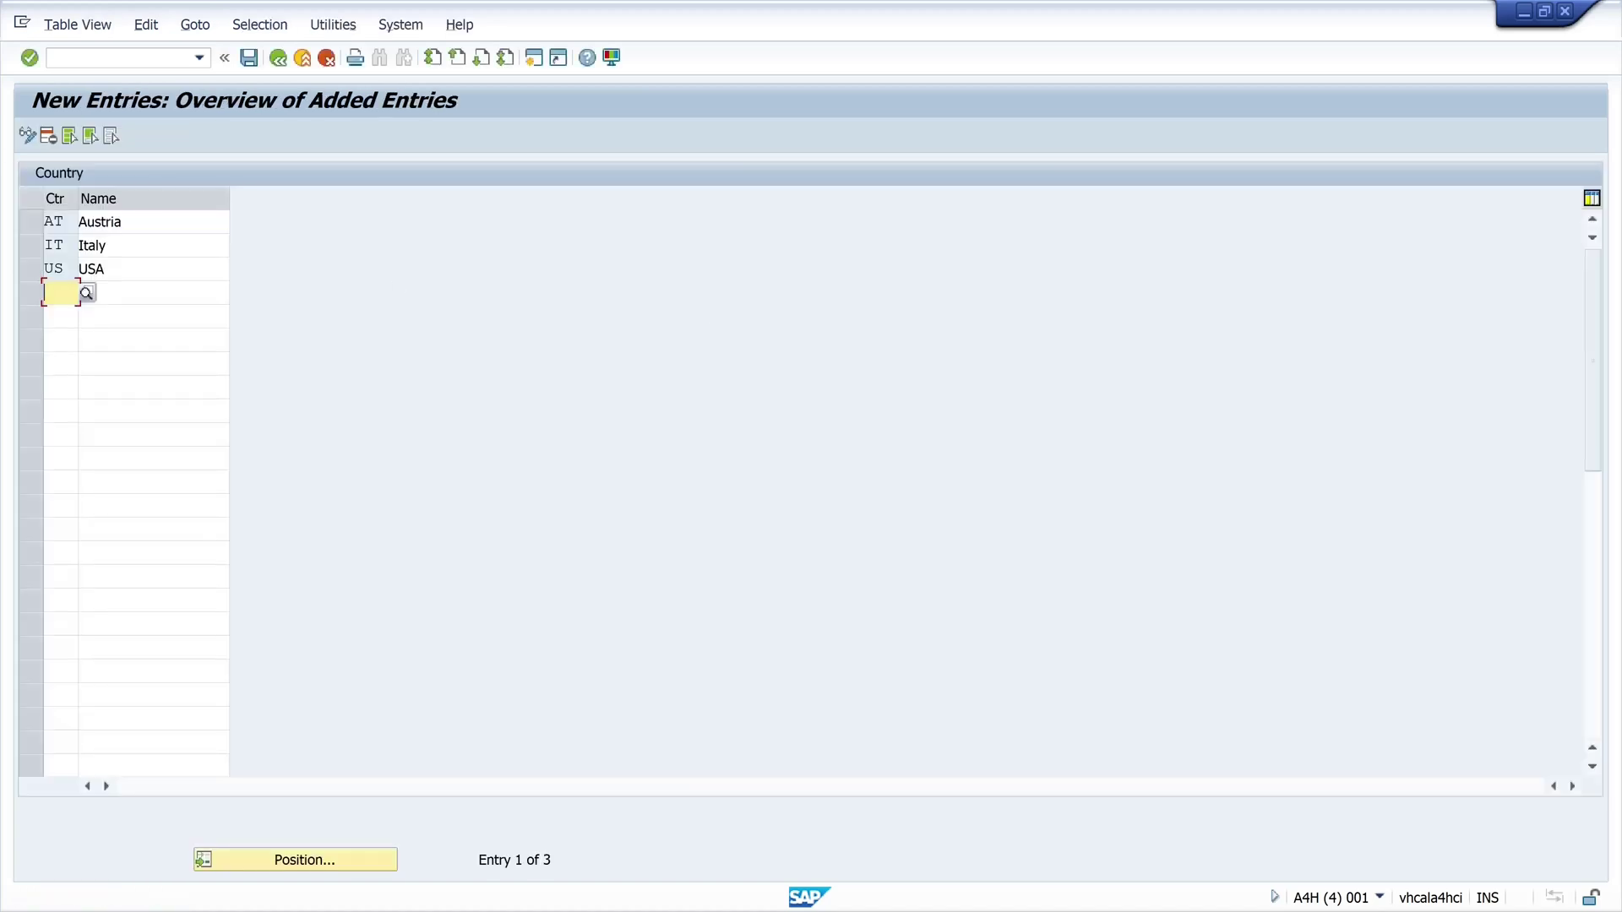
{"action": "left_click", "coordinate": [280, 59]}
{"action": "key", "text": "F3"}
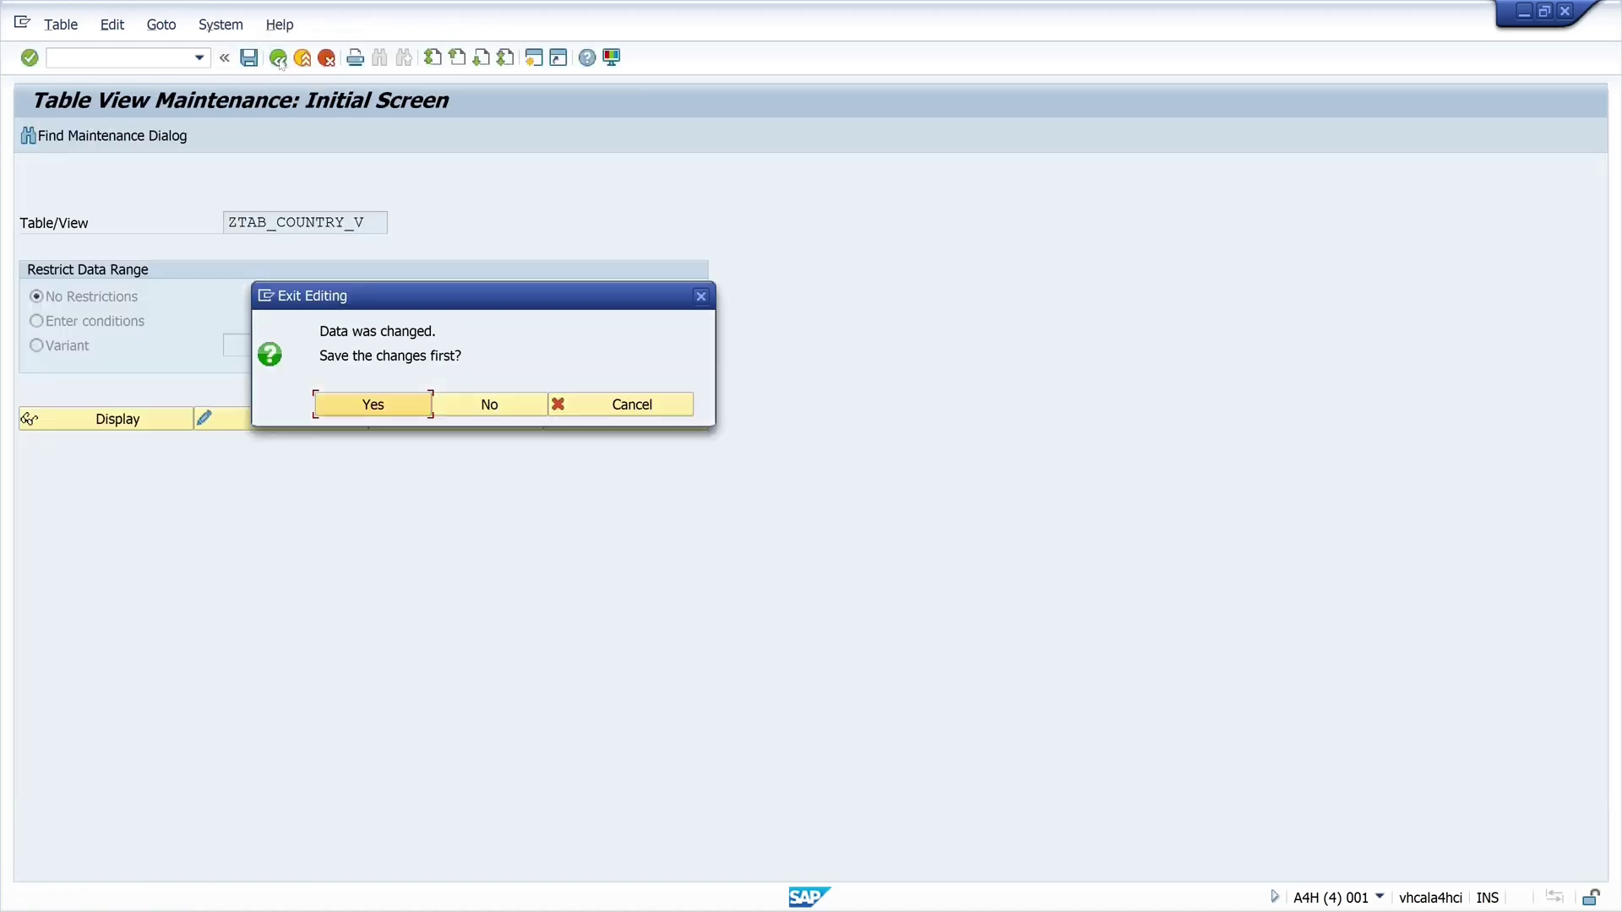
{"action": "left_click", "coordinate": [481, 409]}
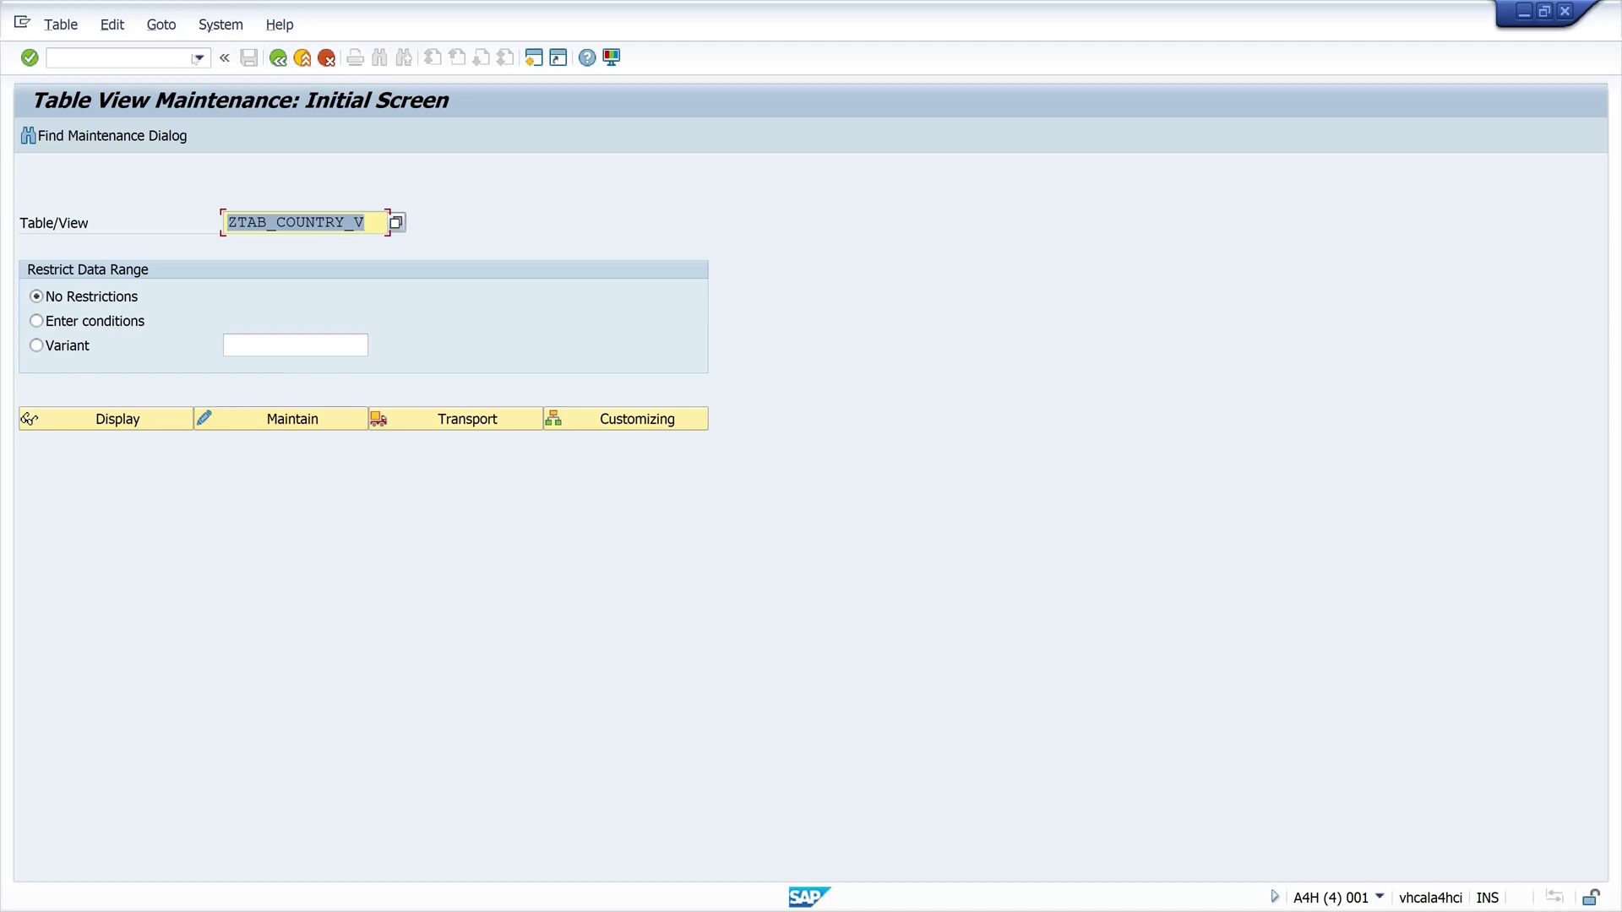
{"action": "left_click", "coordinate": [1565, 10]}
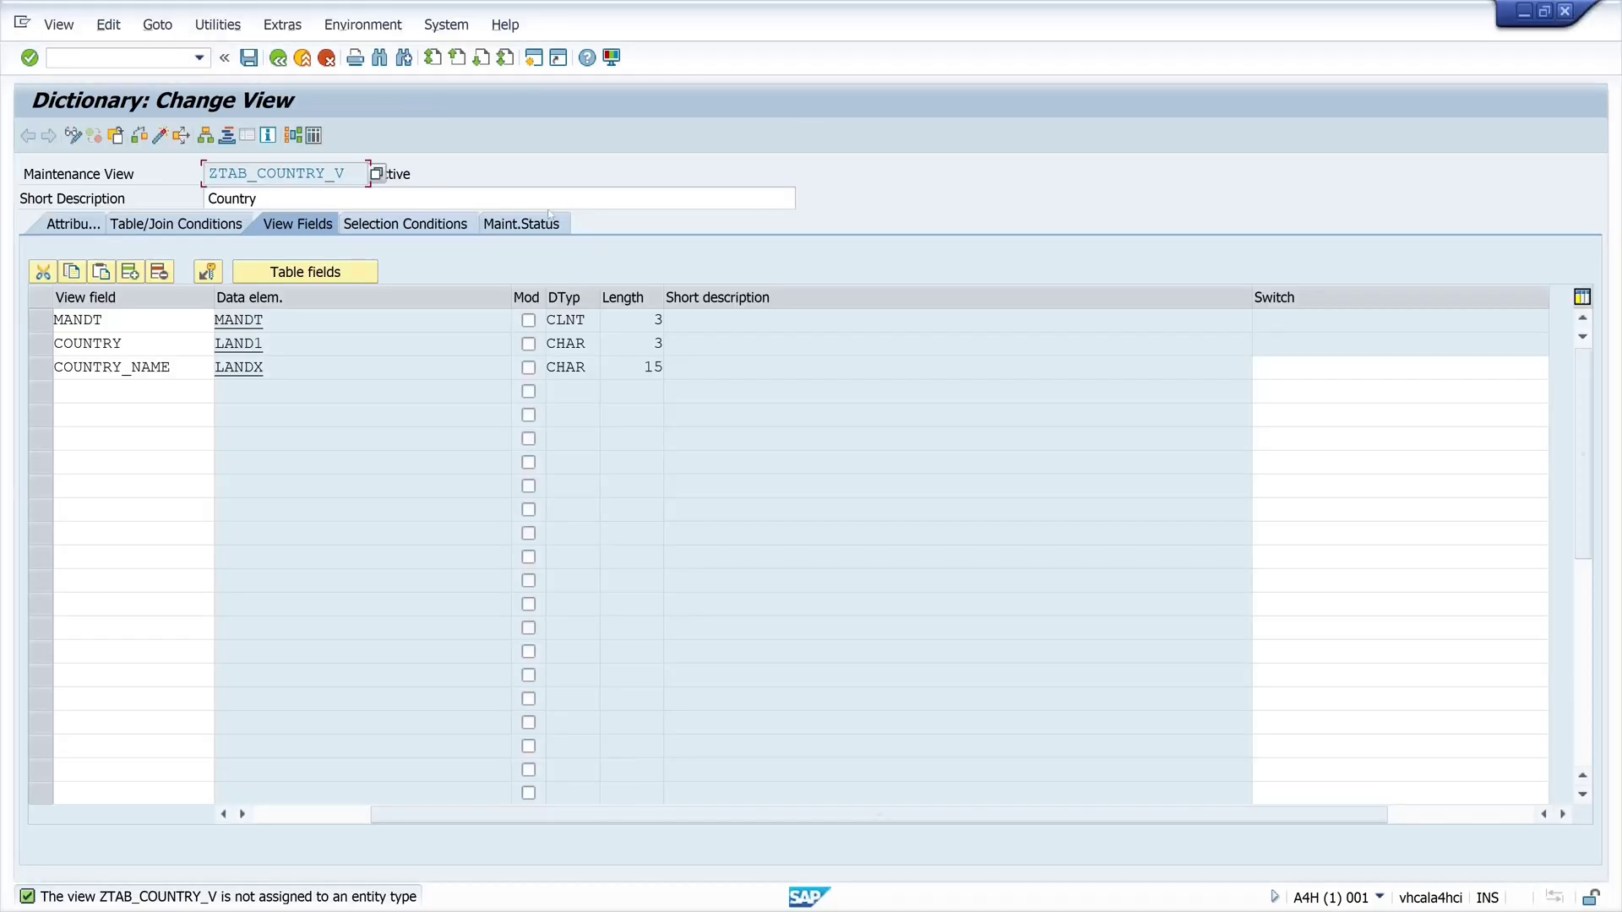
Step: In the table maintenance generator, set the recording routine to "no, or user, recording routine", save, and return to the view definition
{"action": "left_click", "coordinate": [218, 24]}
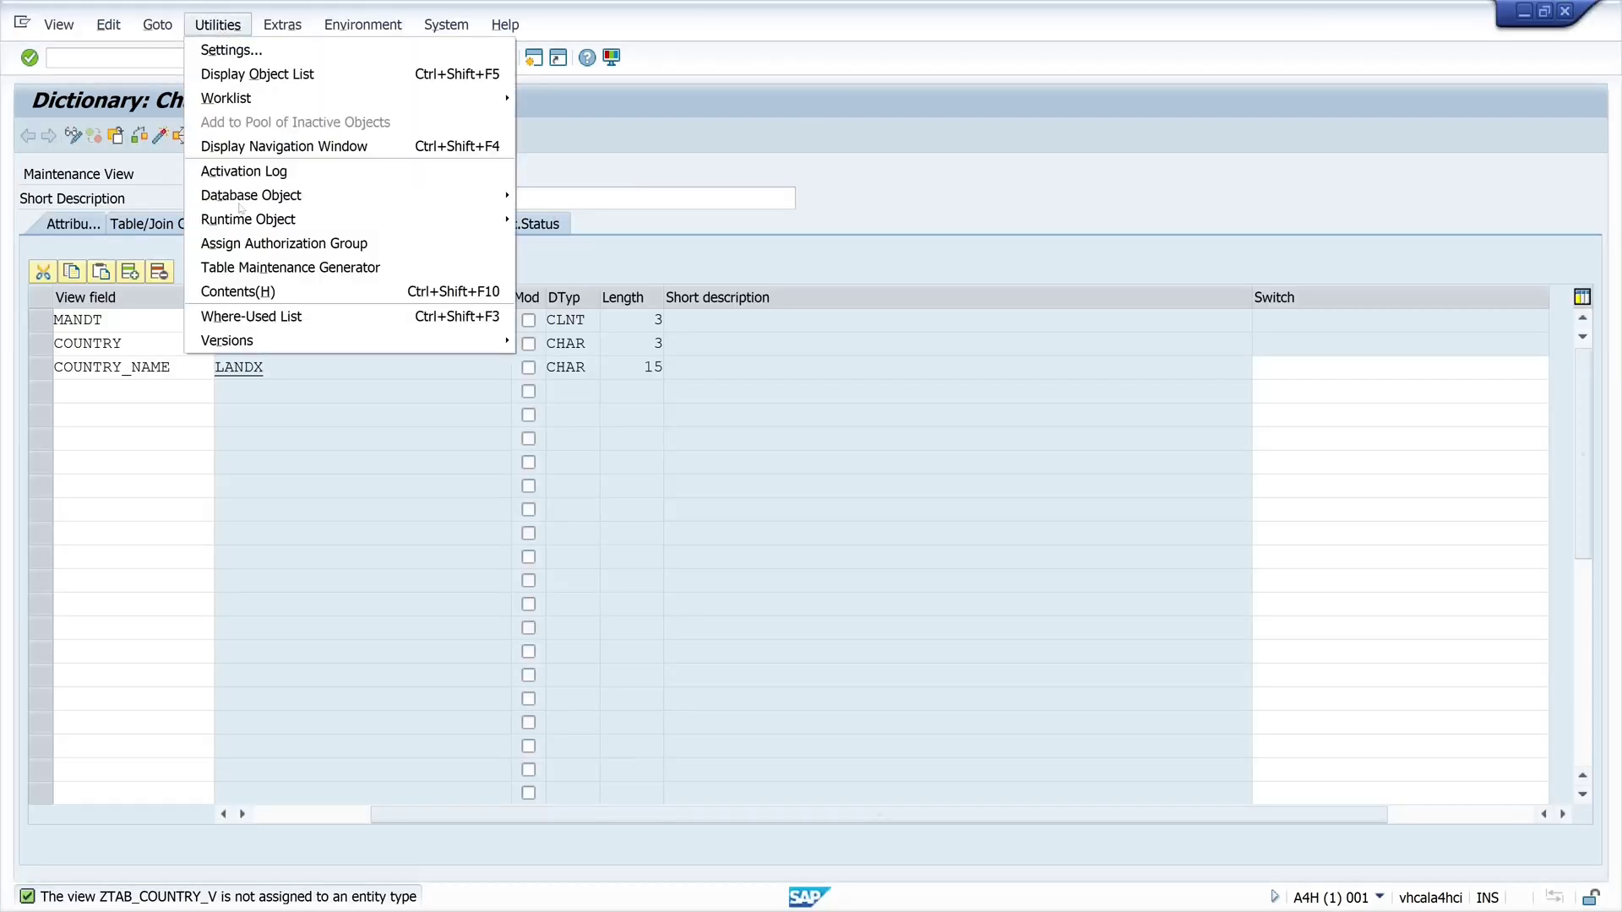
{"action": "left_click", "coordinate": [253, 265]}
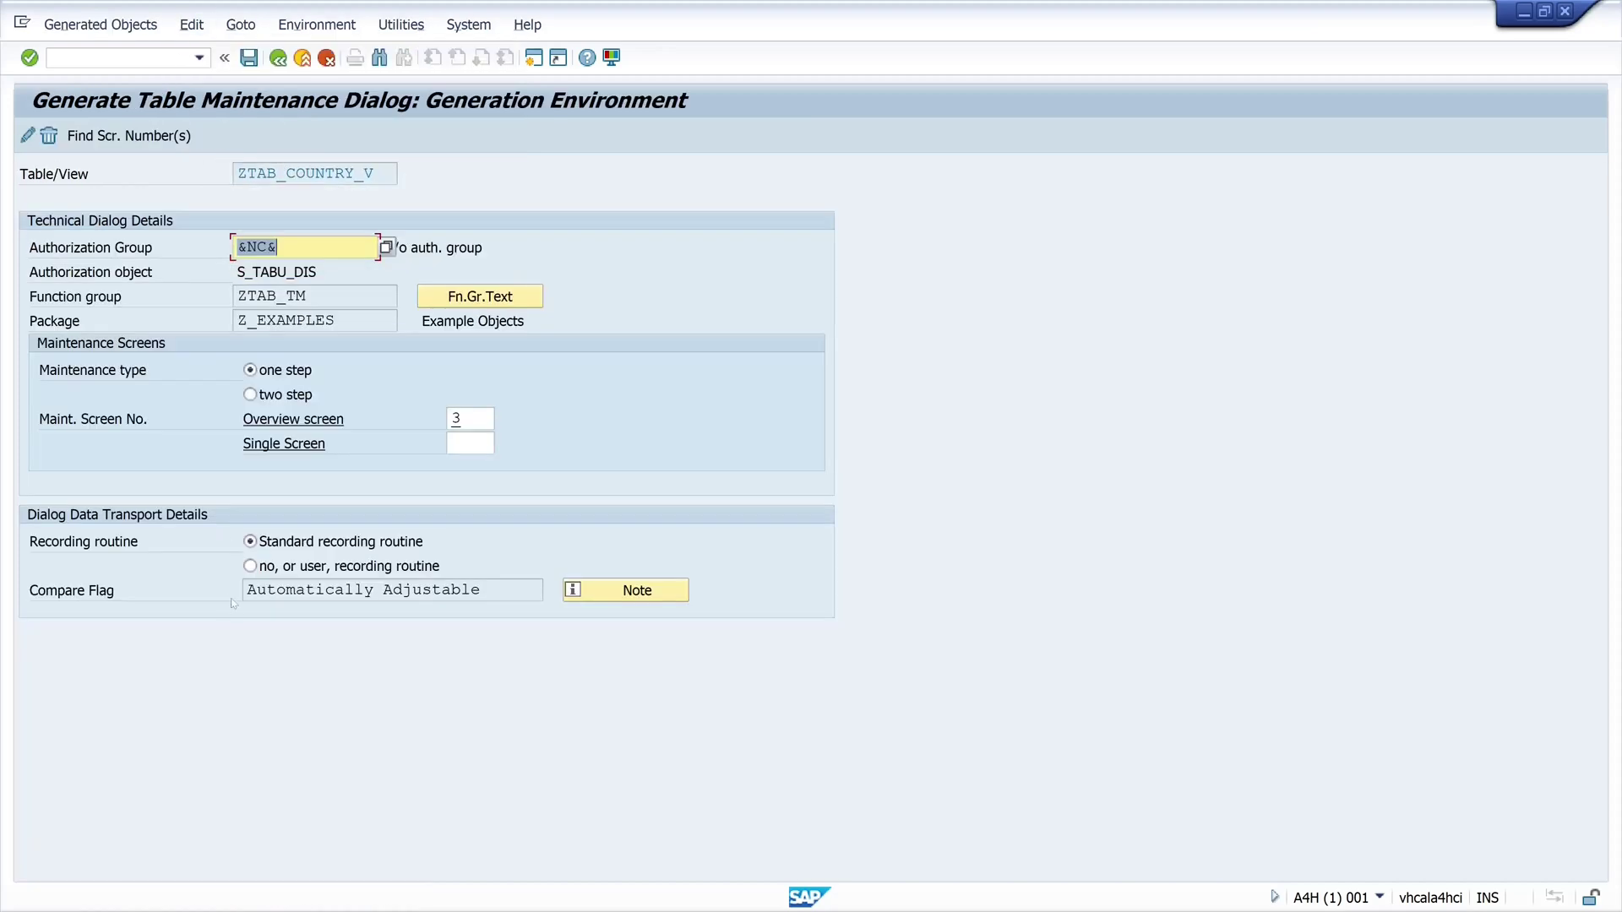
{"action": "left_click", "coordinate": [251, 567]}
{"action": "left_click", "coordinate": [249, 59]}
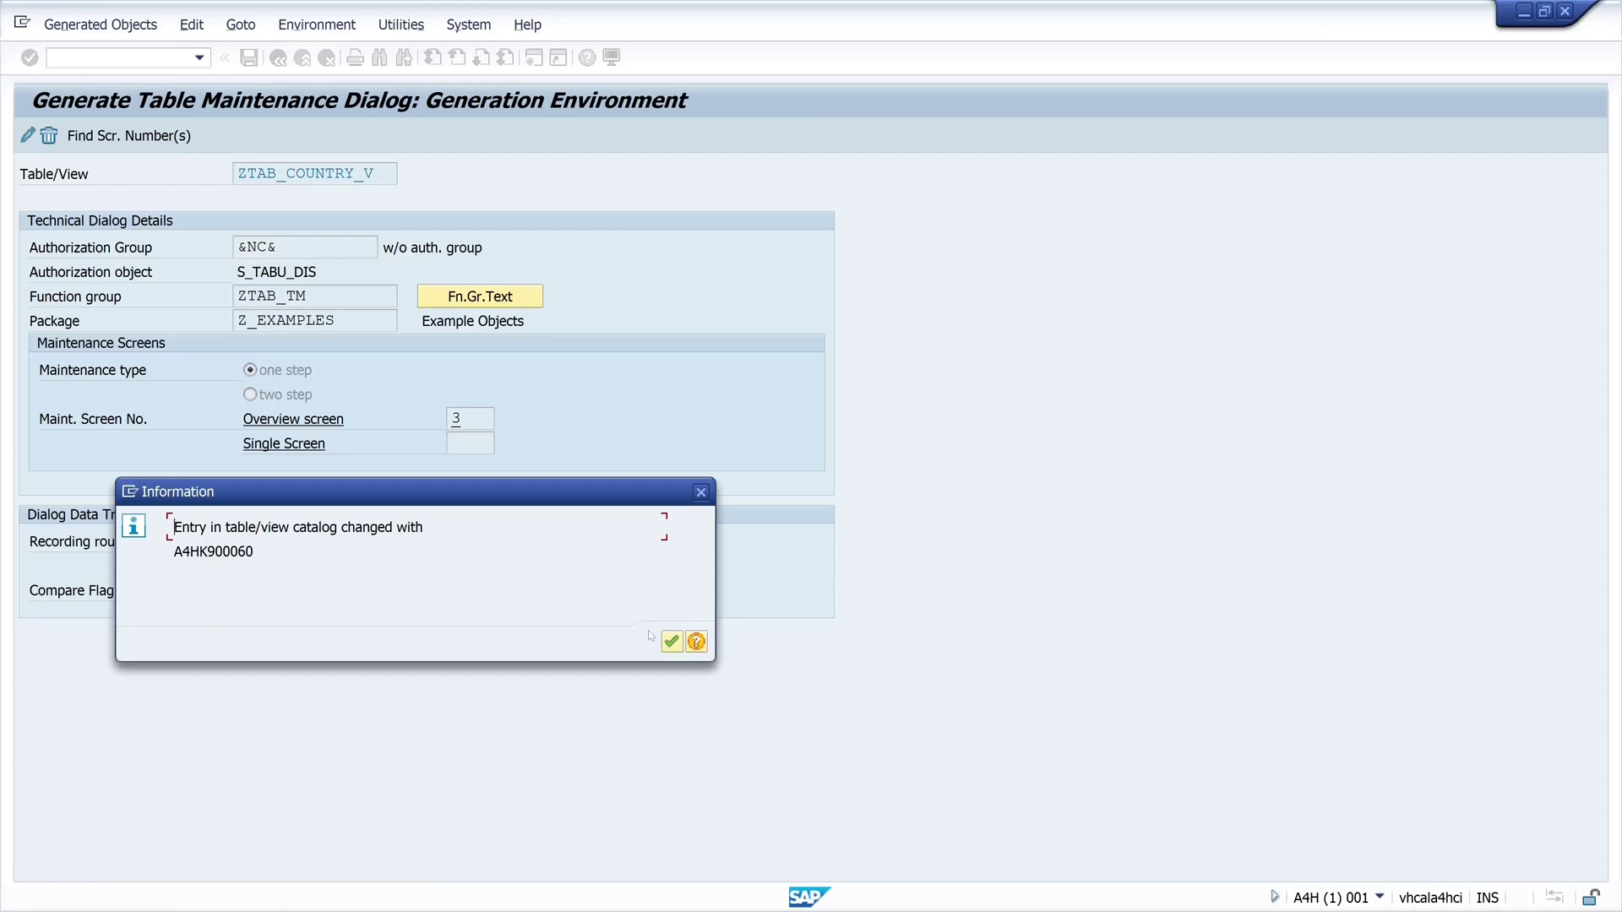
{"action": "left_click", "coordinate": [672, 642]}
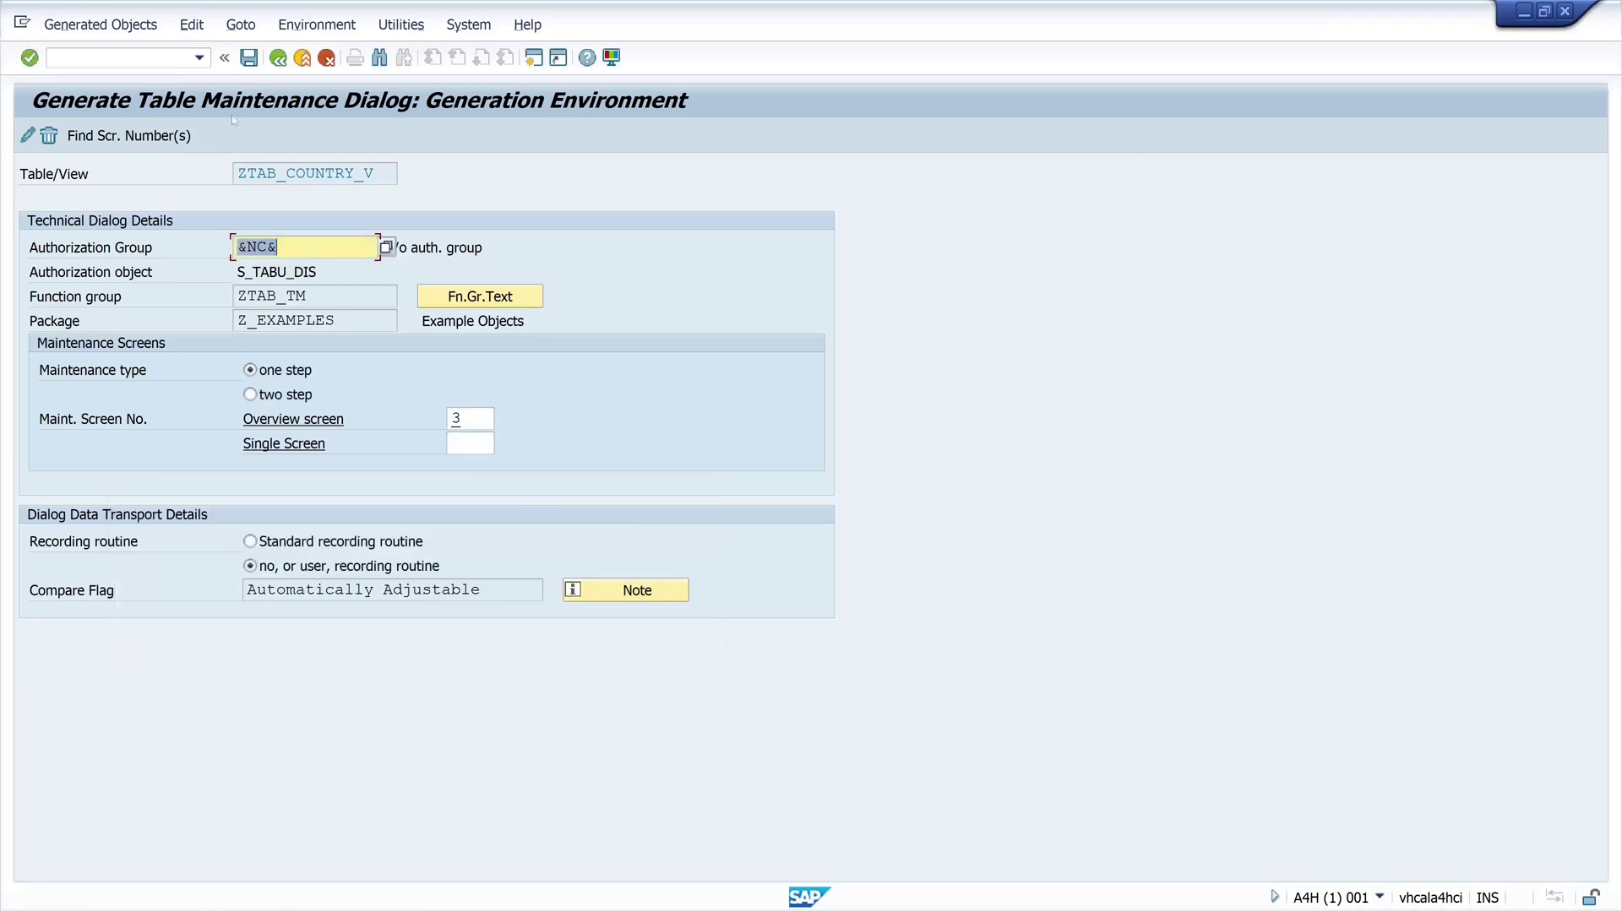
{"action": "left_click", "coordinate": [278, 59]}
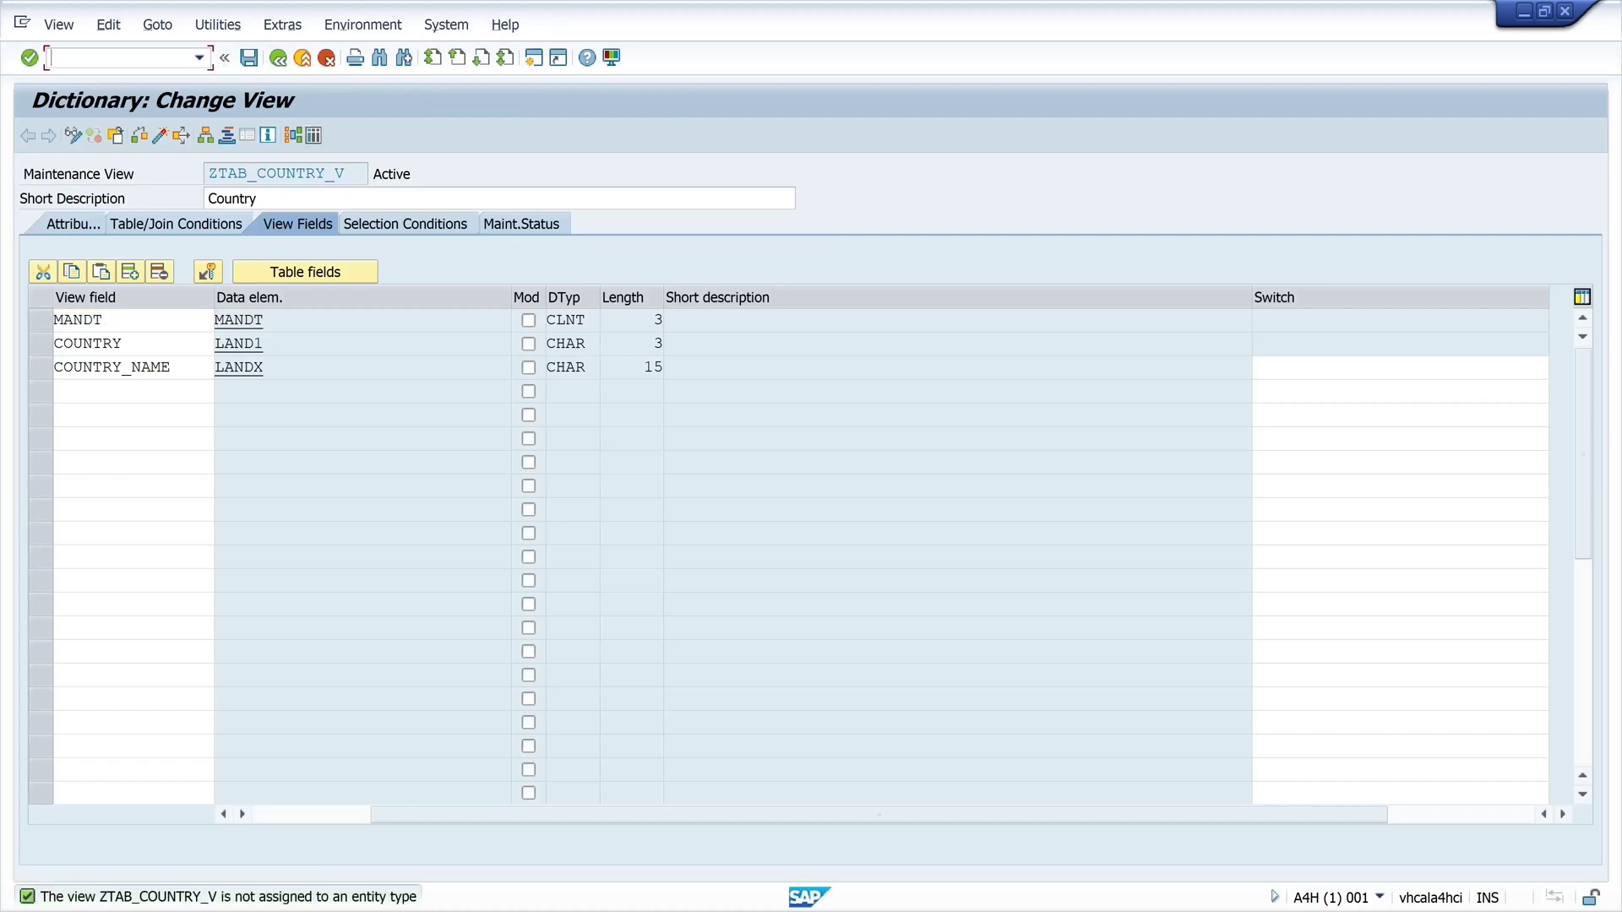
Step: Reopen ZTAB_COUNTRY_V for maintenance through transaction SM30 in a new session
{"action": "type", "text": "/nsm30"}
{"action": "key", "text": "Return"}
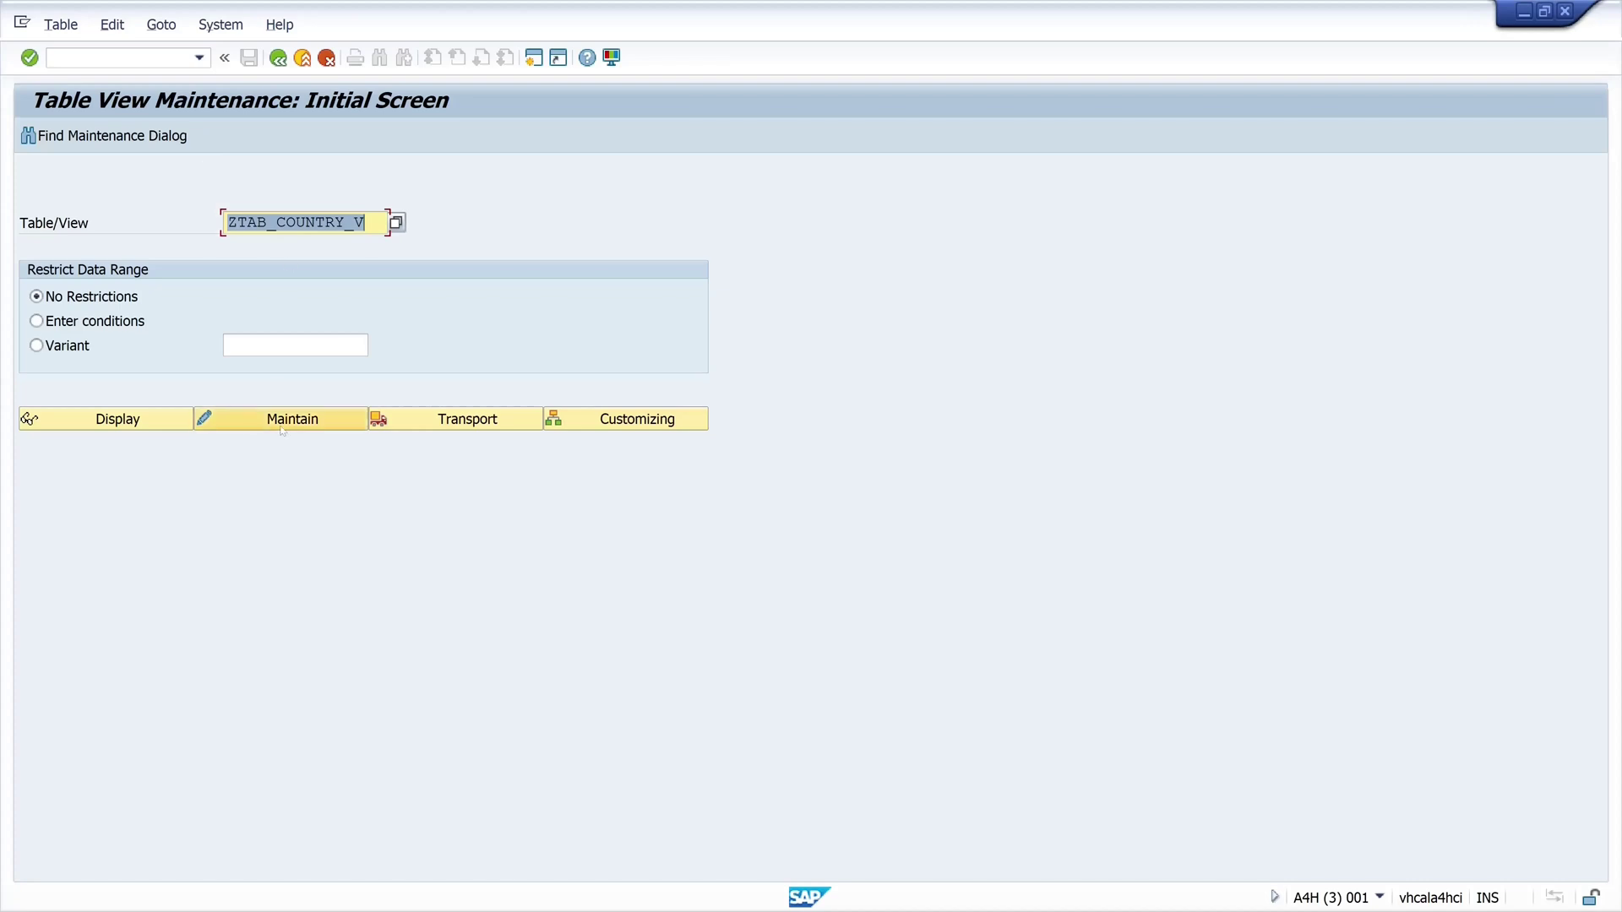
{"action": "left_click", "coordinate": [284, 423]}
Step: Enter the country codes AT, IT and US again as new entries in the Country view
{"action": "left_click", "coordinate": [84, 136]}
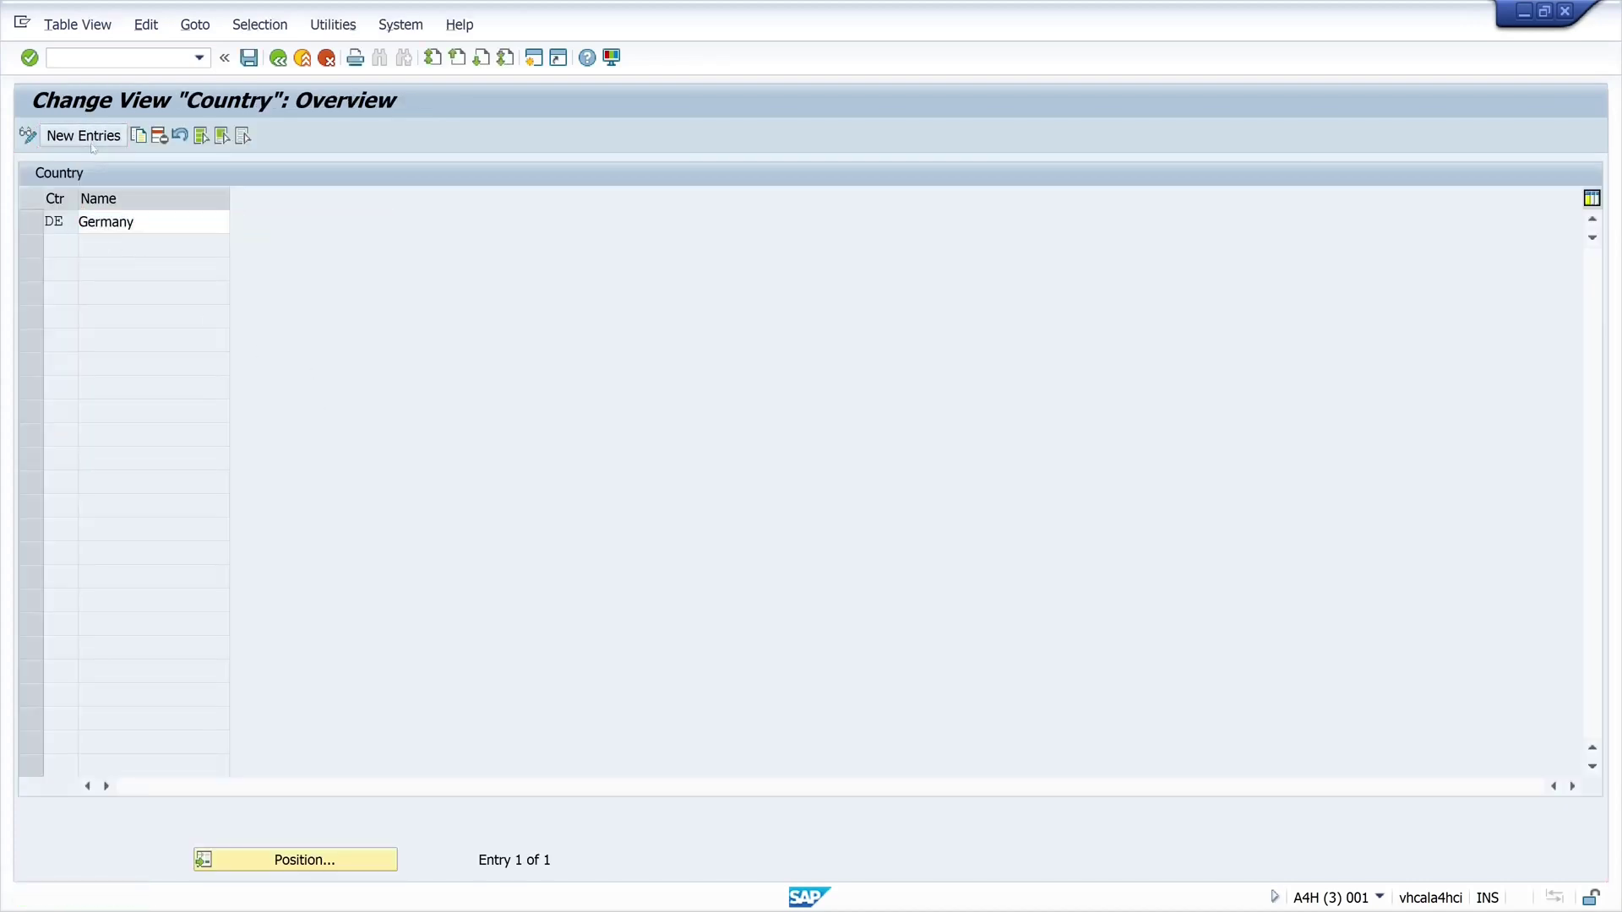
{"action": "type", "text": "AT"}
{"action": "key", "text": "Return"}
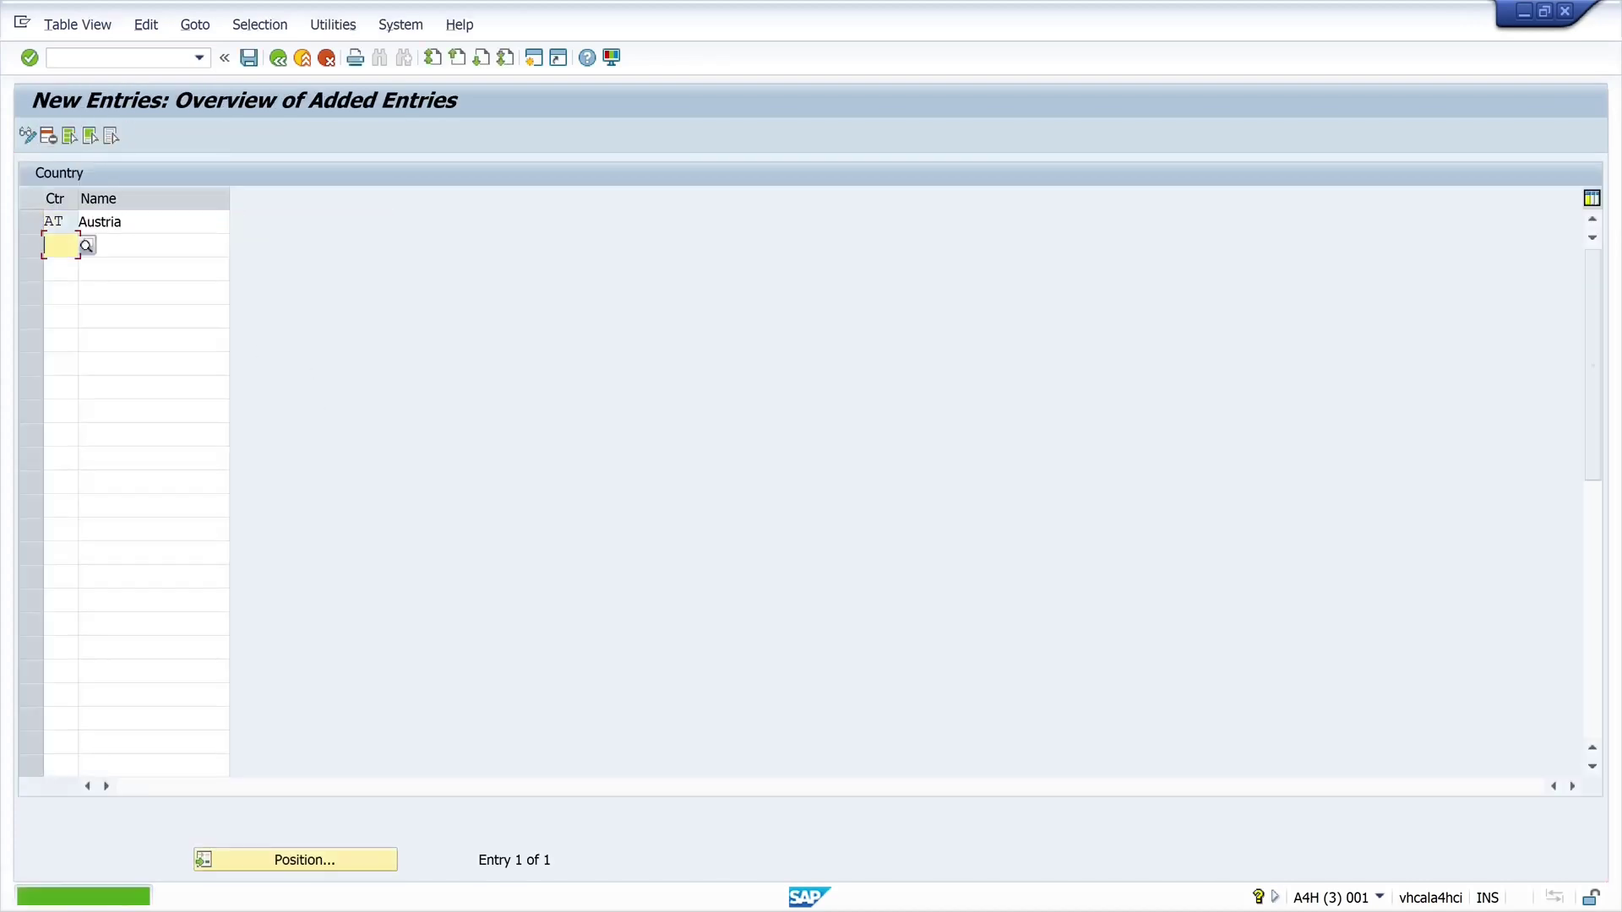
{"action": "type", "text": "IT"}
{"action": "key", "text": "Return"}
{"action": "type", "text": "US"}
{"action": "key", "text": "Return"}
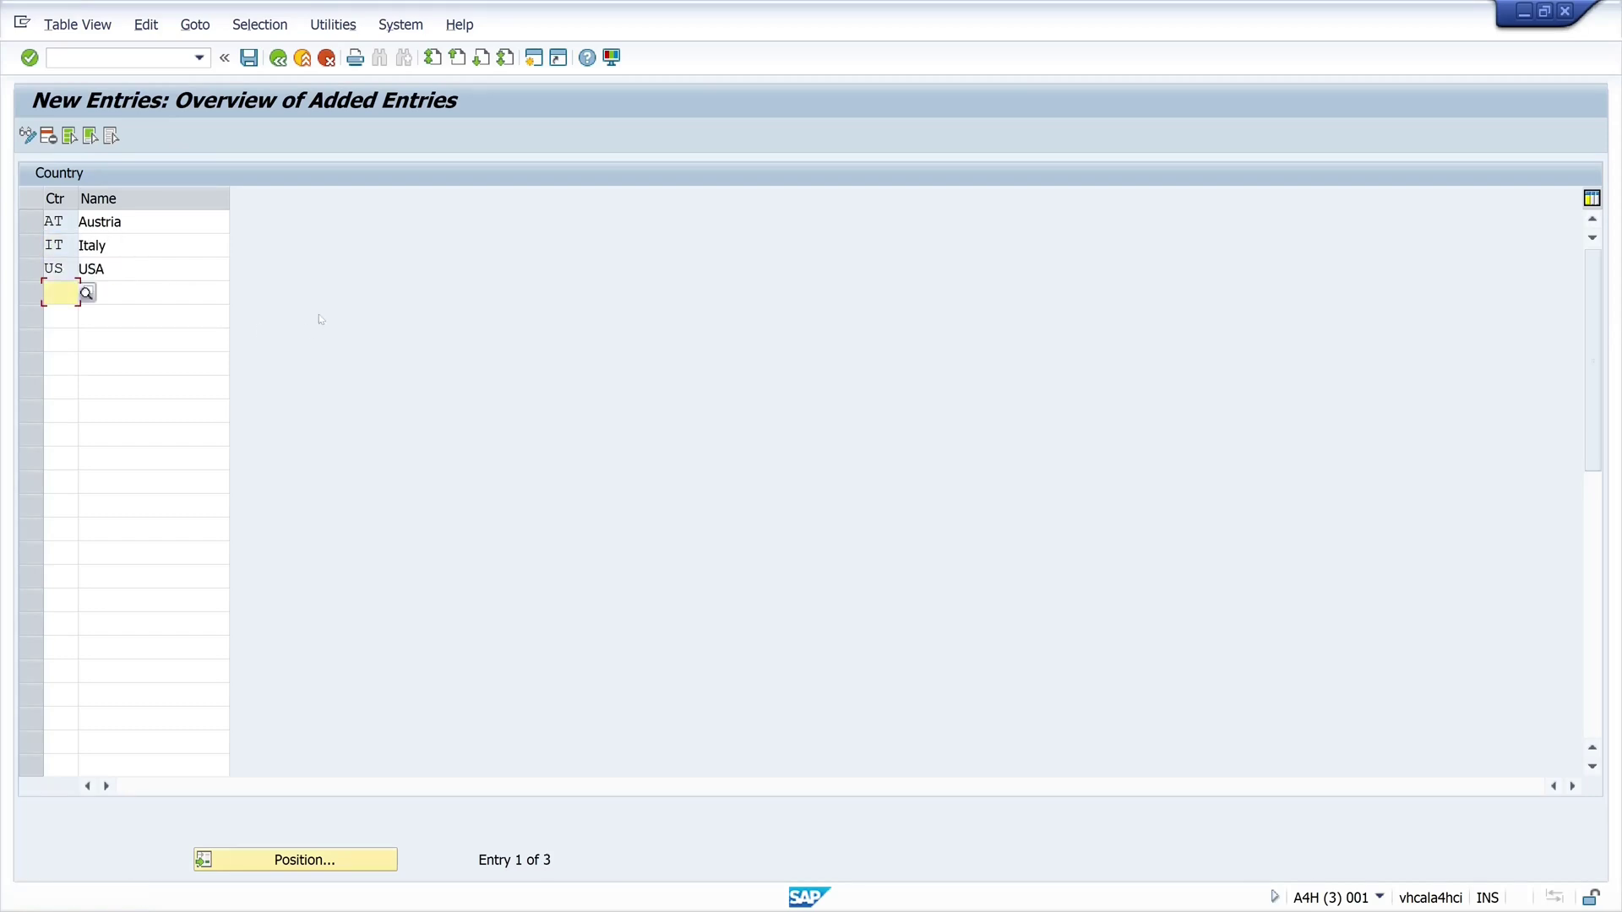
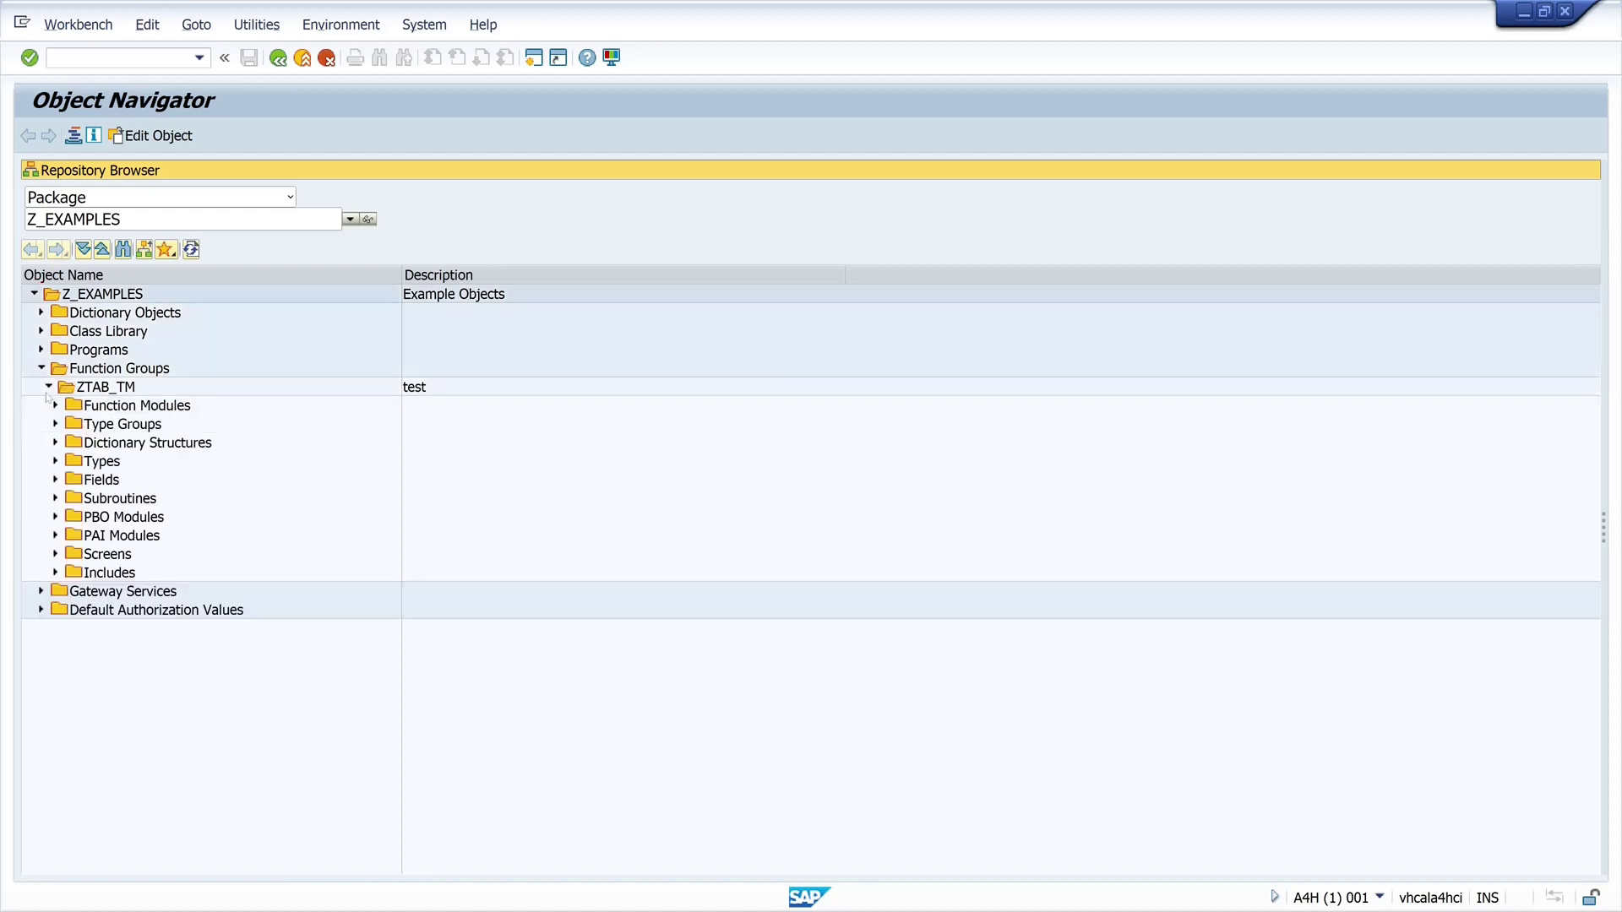
Step: Open the layout of screen 0003 in function group ZTAB_TM and display the attributes of the country name field
{"action": "left_click", "coordinate": [55, 554]}
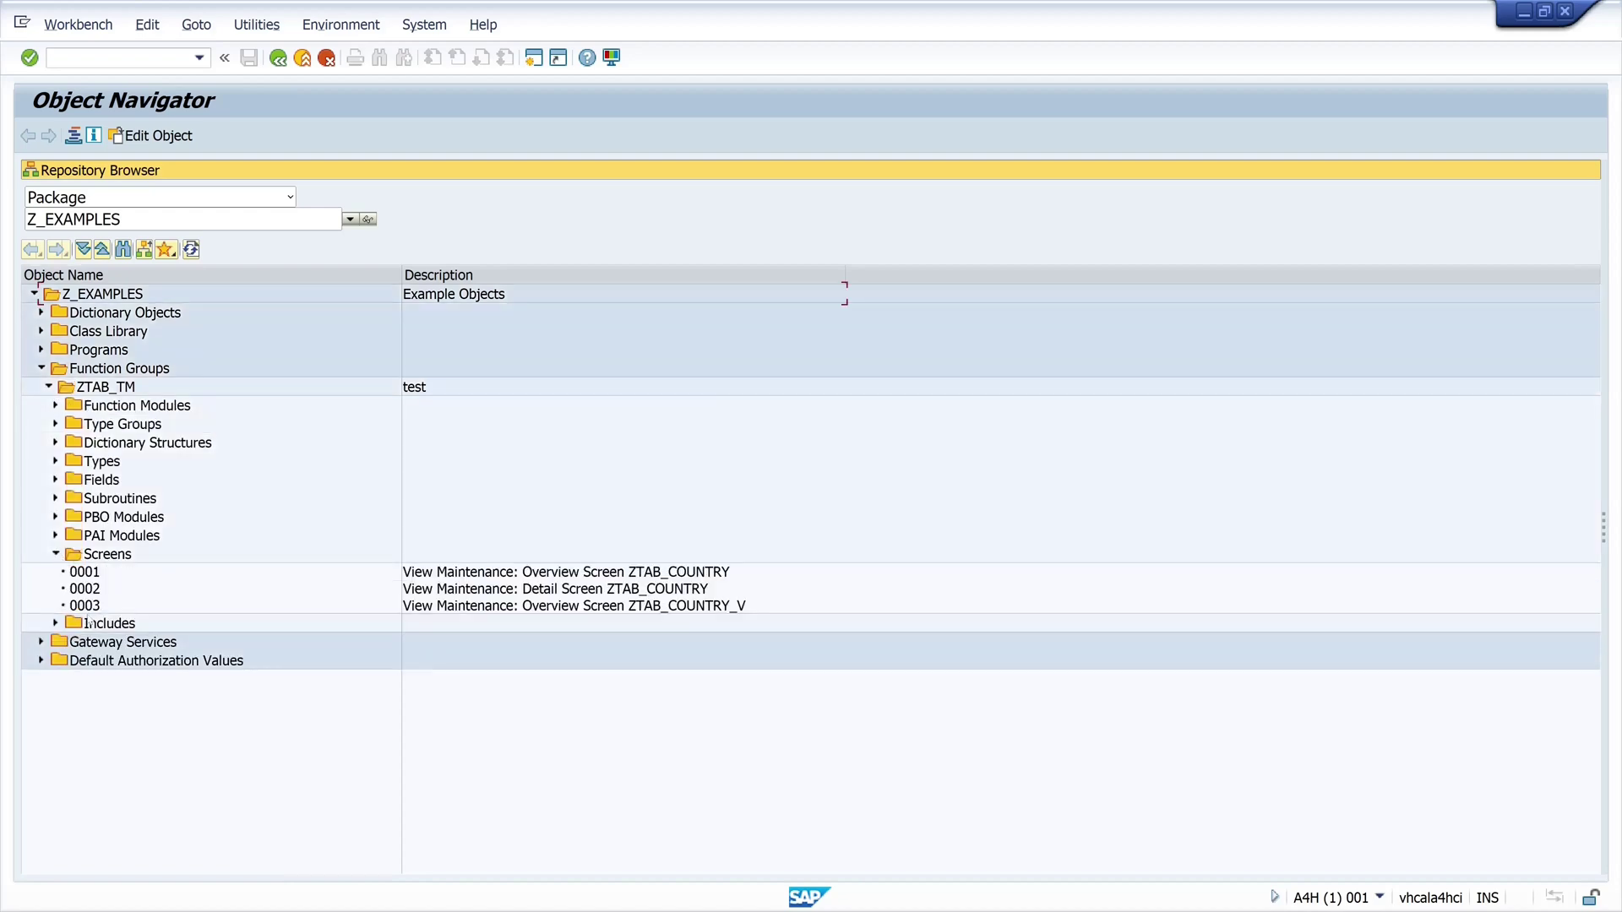
{"action": "double_click", "coordinate": [89, 606]}
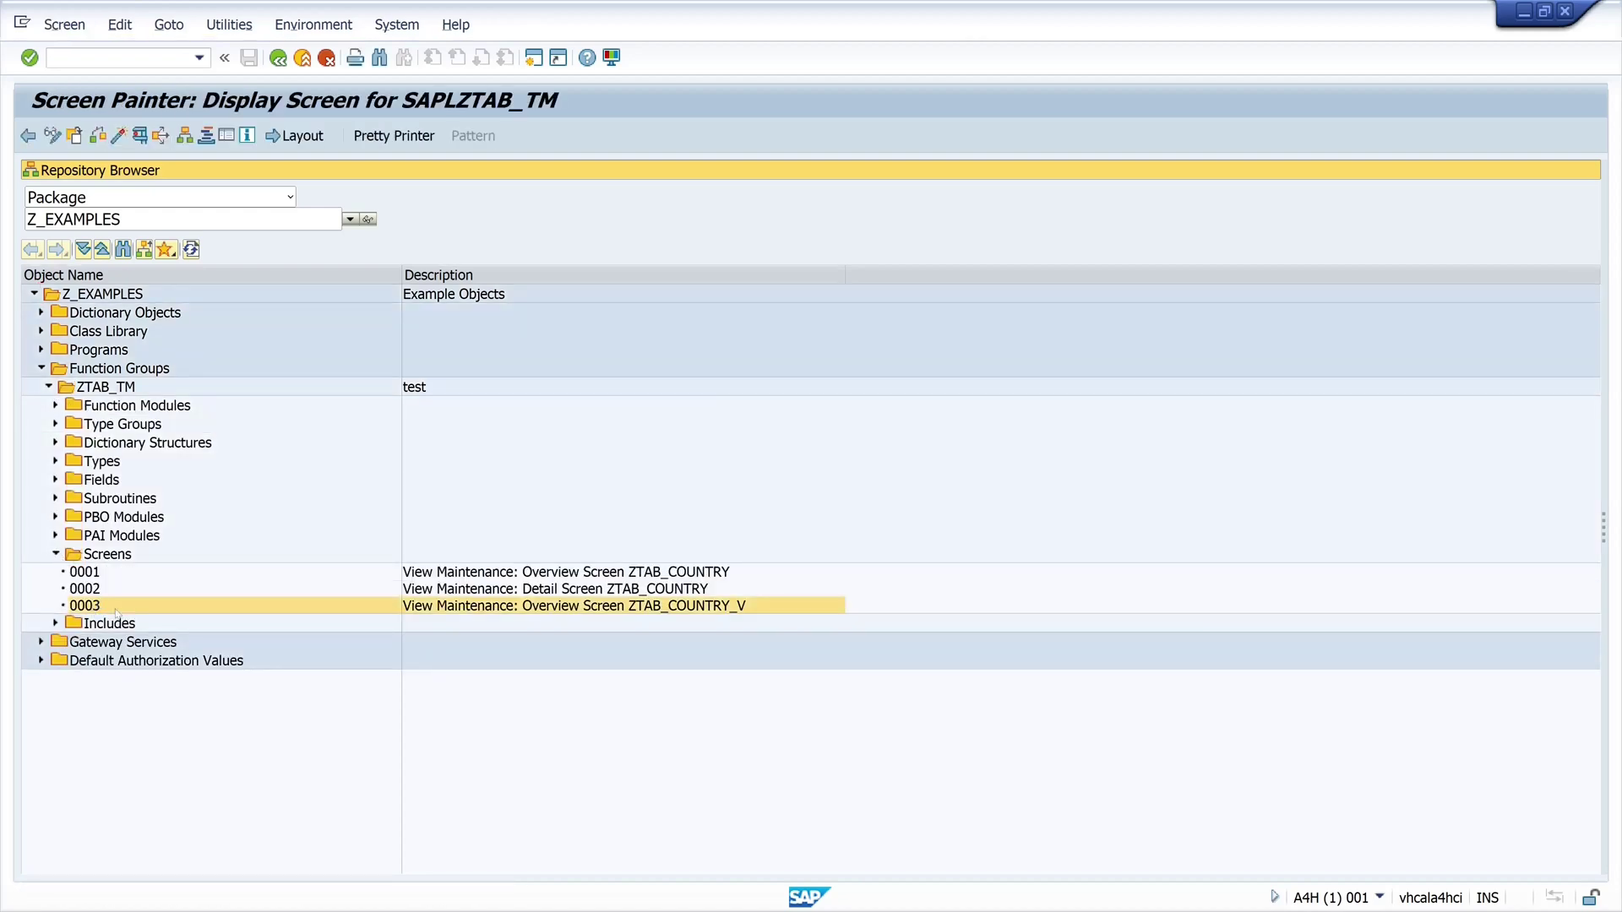
{"action": "left_click", "coordinate": [296, 135]}
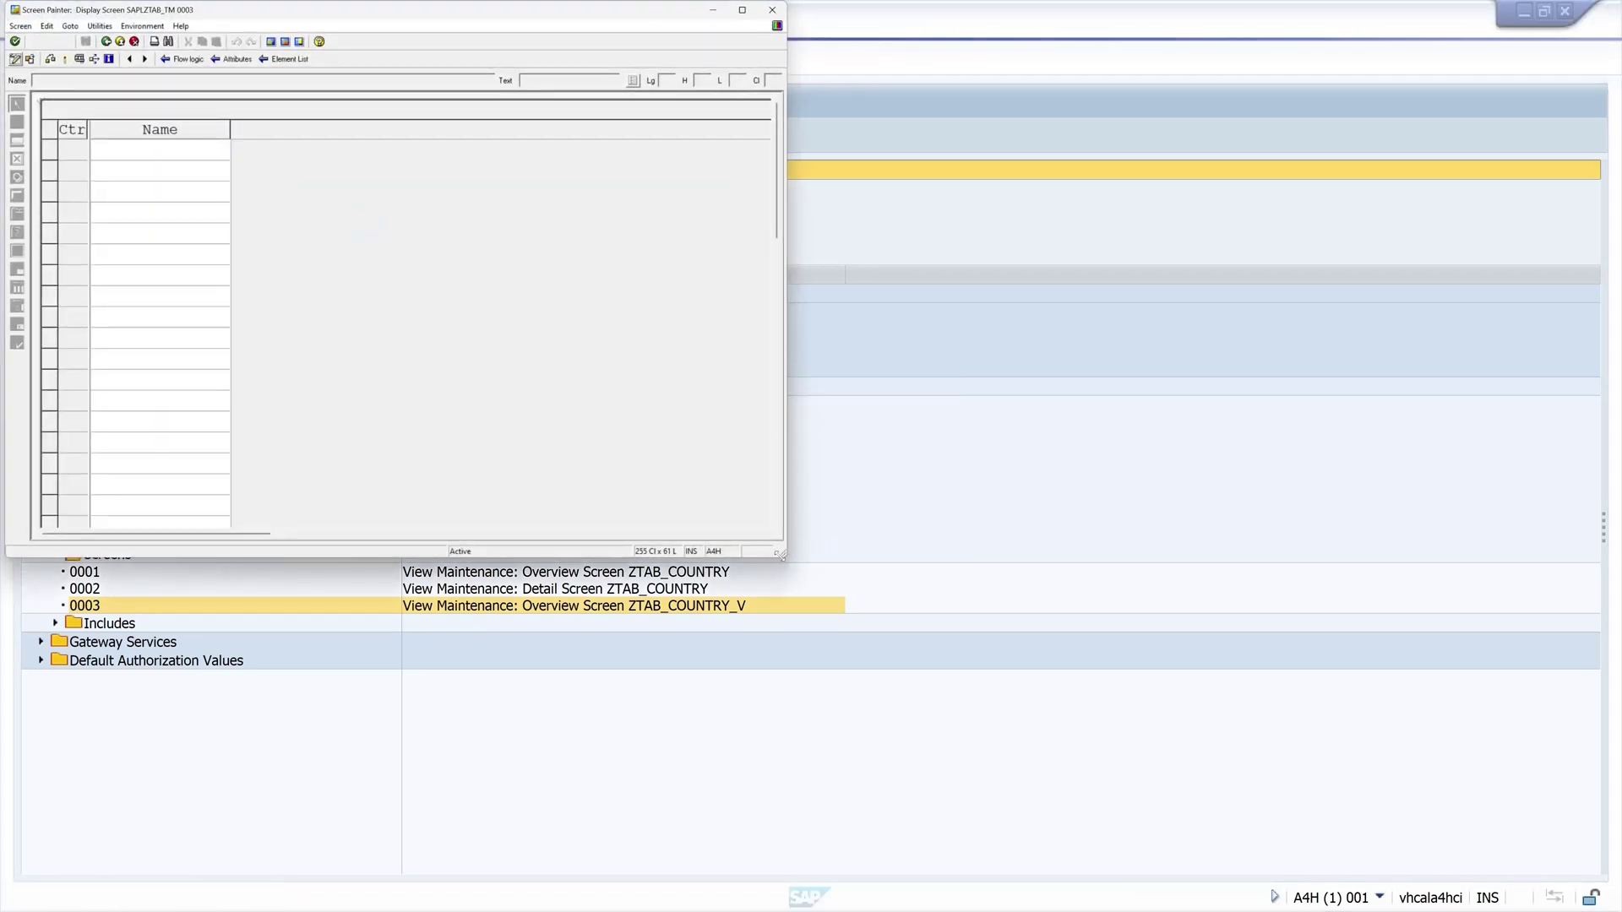
{"action": "left_click_drag", "start_coordinate": [784, 554], "coordinate": [1022, 672]}
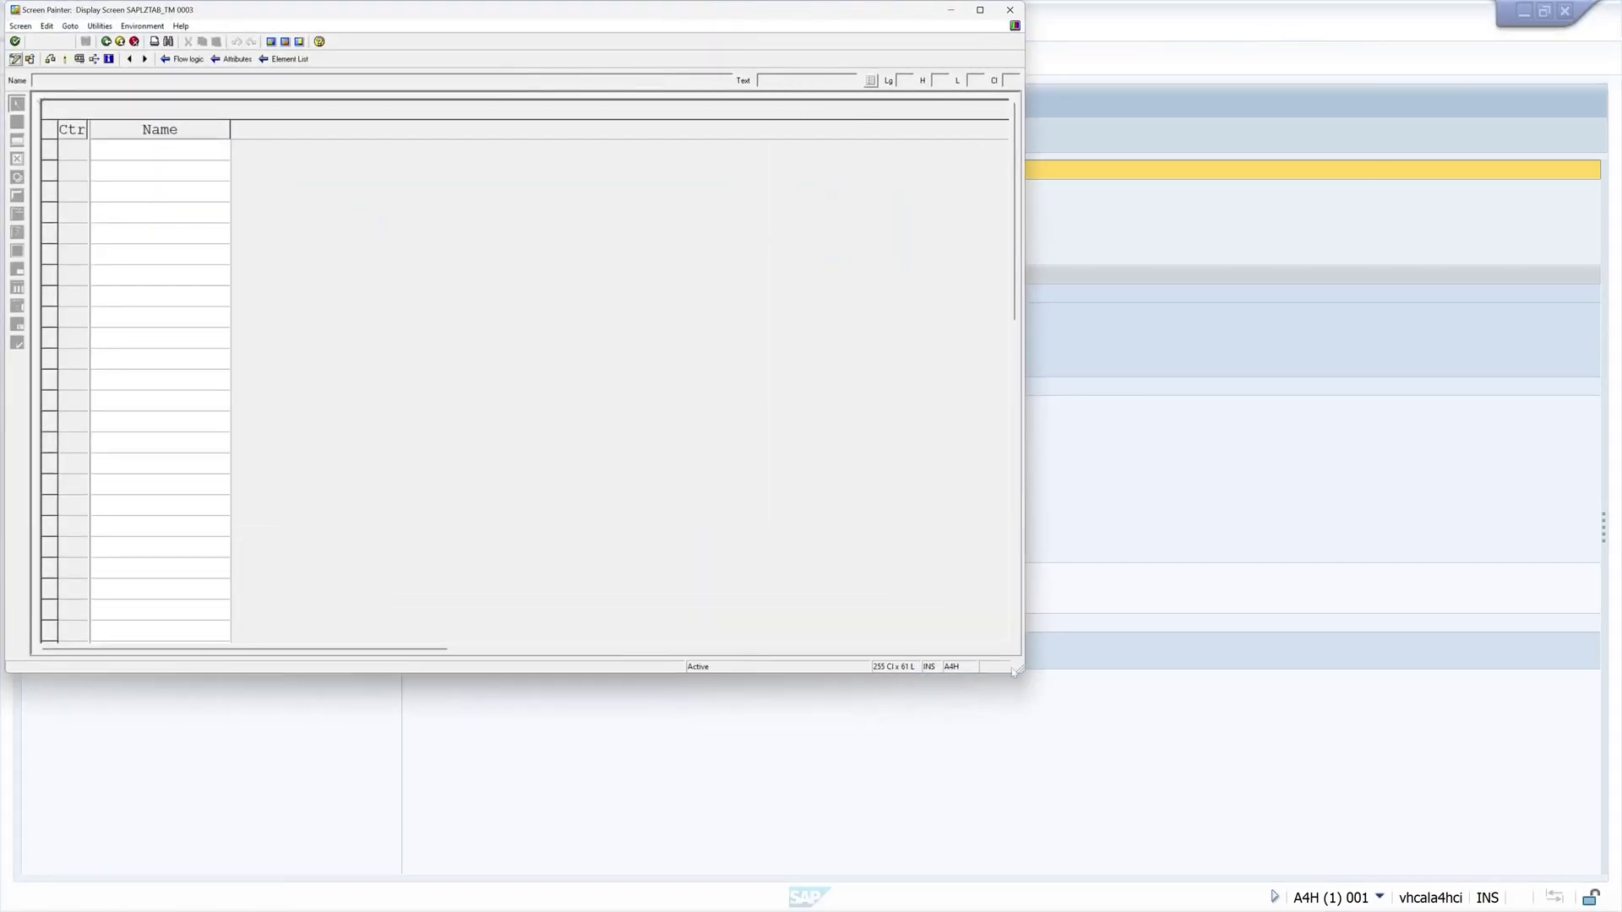
{"action": "double_click", "coordinate": [186, 157]}
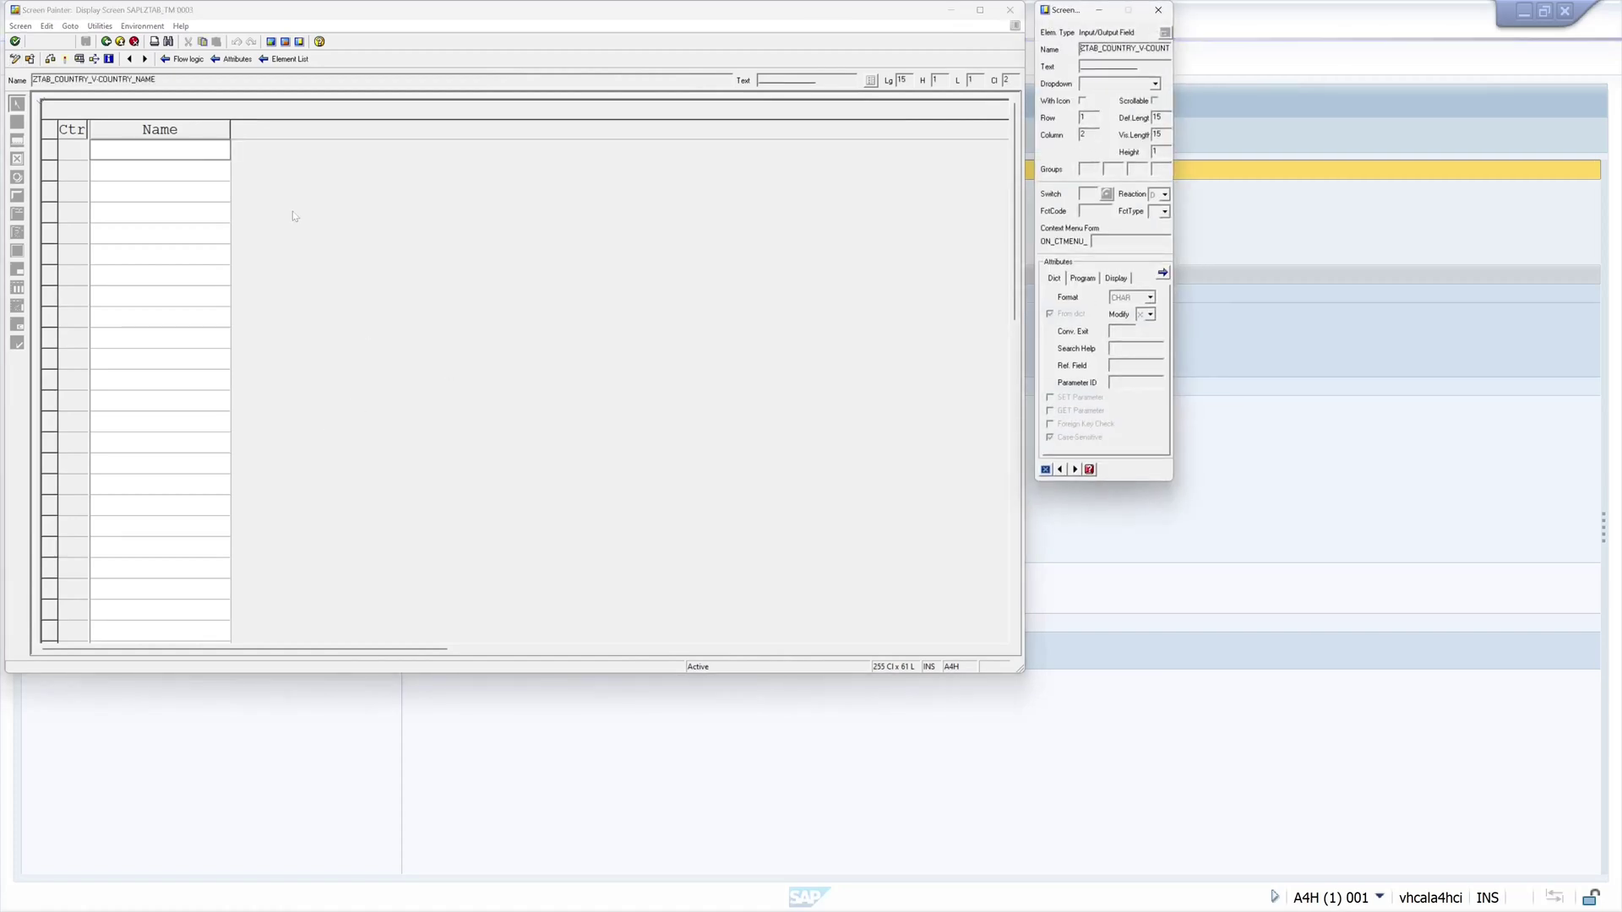
Step: Switch the screen layout to change mode and widen the Name column to a visible length of about 35 characters
{"action": "left_click", "coordinate": [15, 59]}
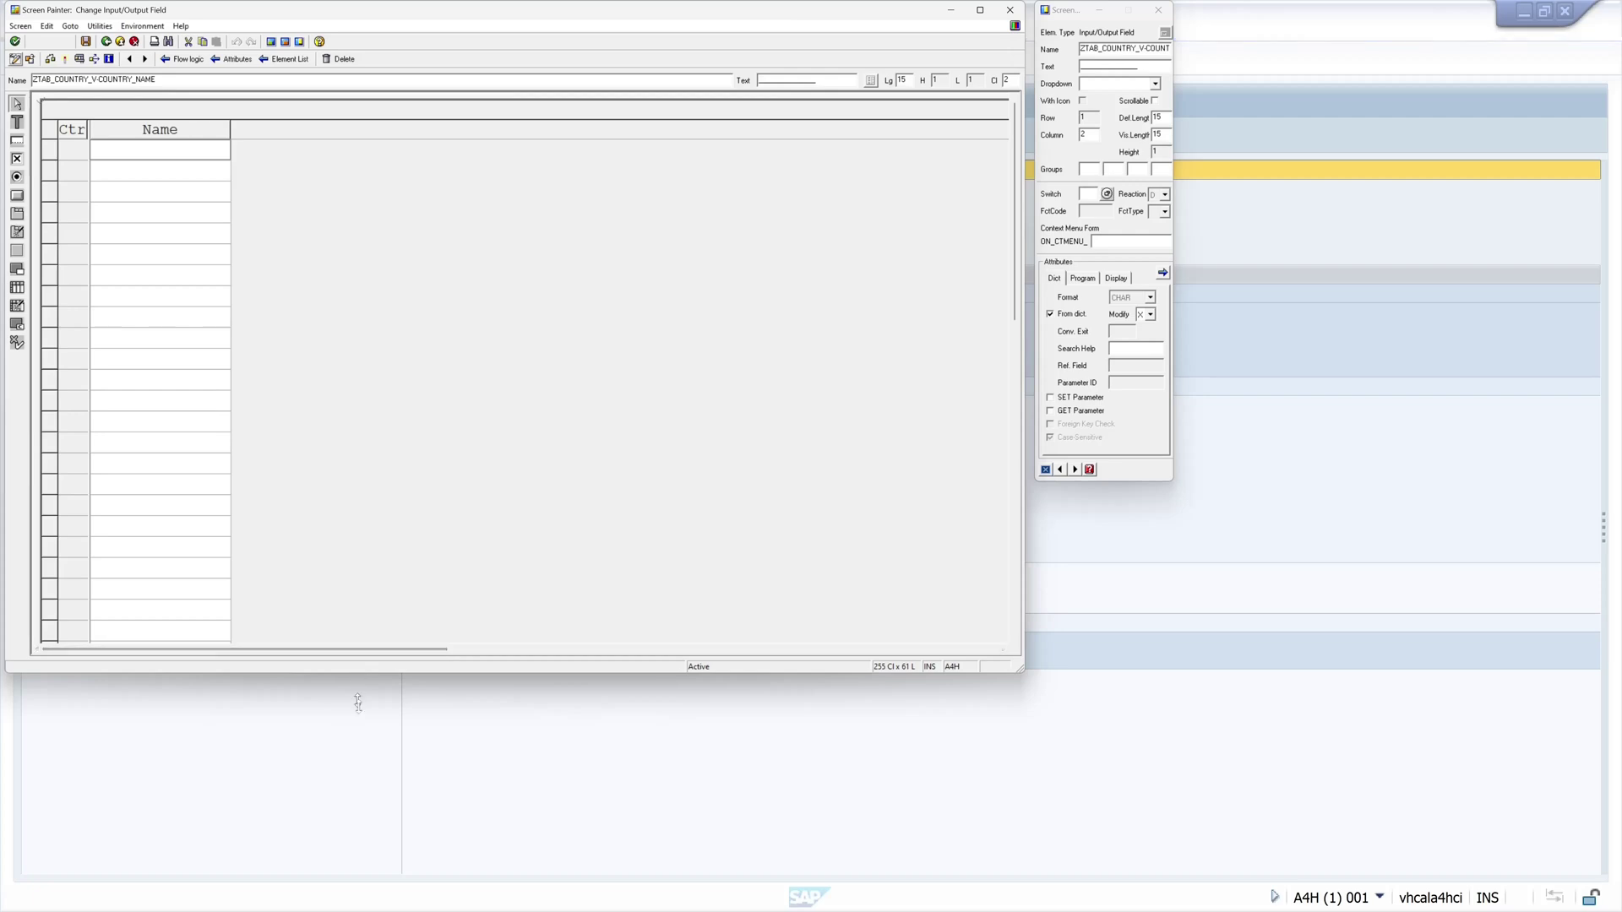
{"action": "left_click_drag", "start_coordinate": [371, 673], "coordinate": [376, 834]}
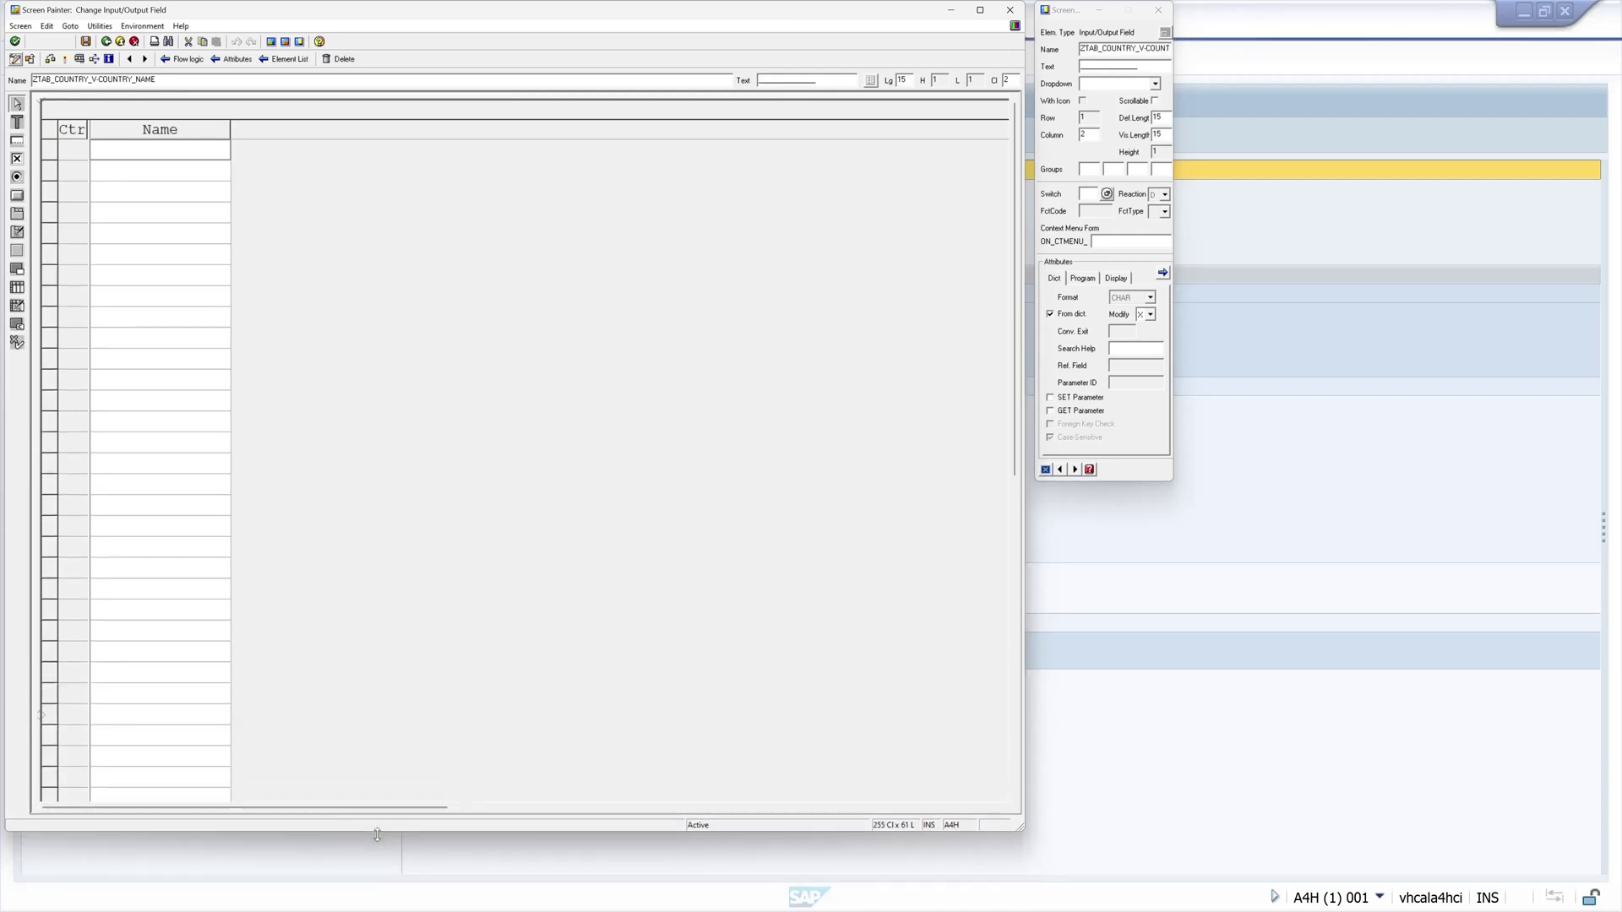
{"action": "left_click", "coordinate": [228, 405]}
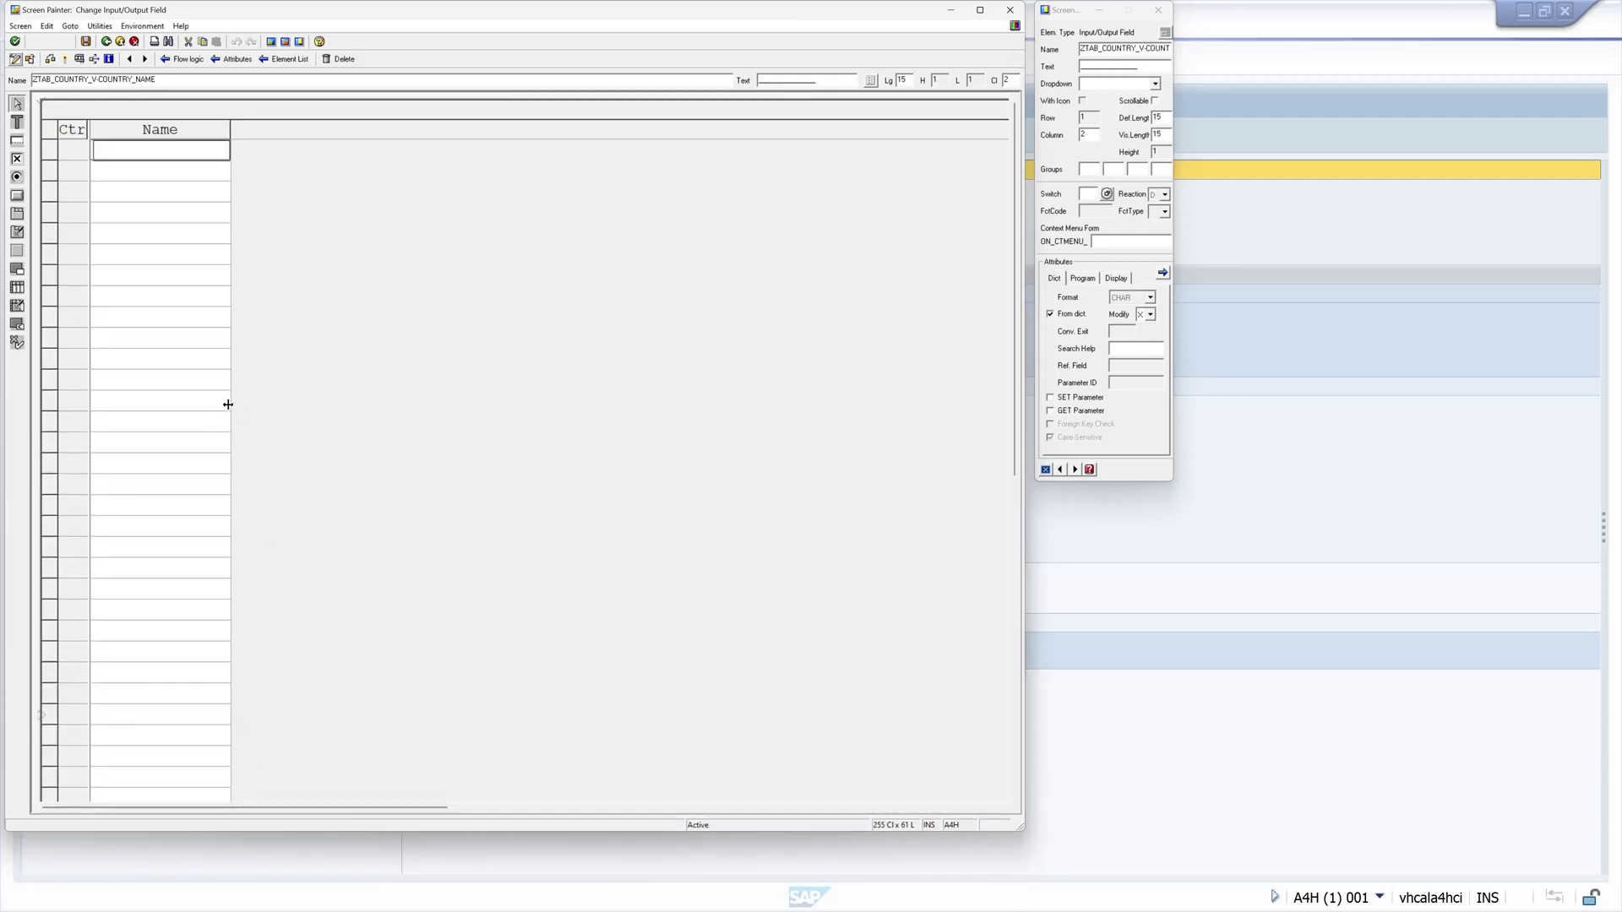
{"action": "left_click", "coordinate": [230, 132]}
{"action": "left_click_drag", "start_coordinate": [229, 137], "coordinate": [408, 153]}
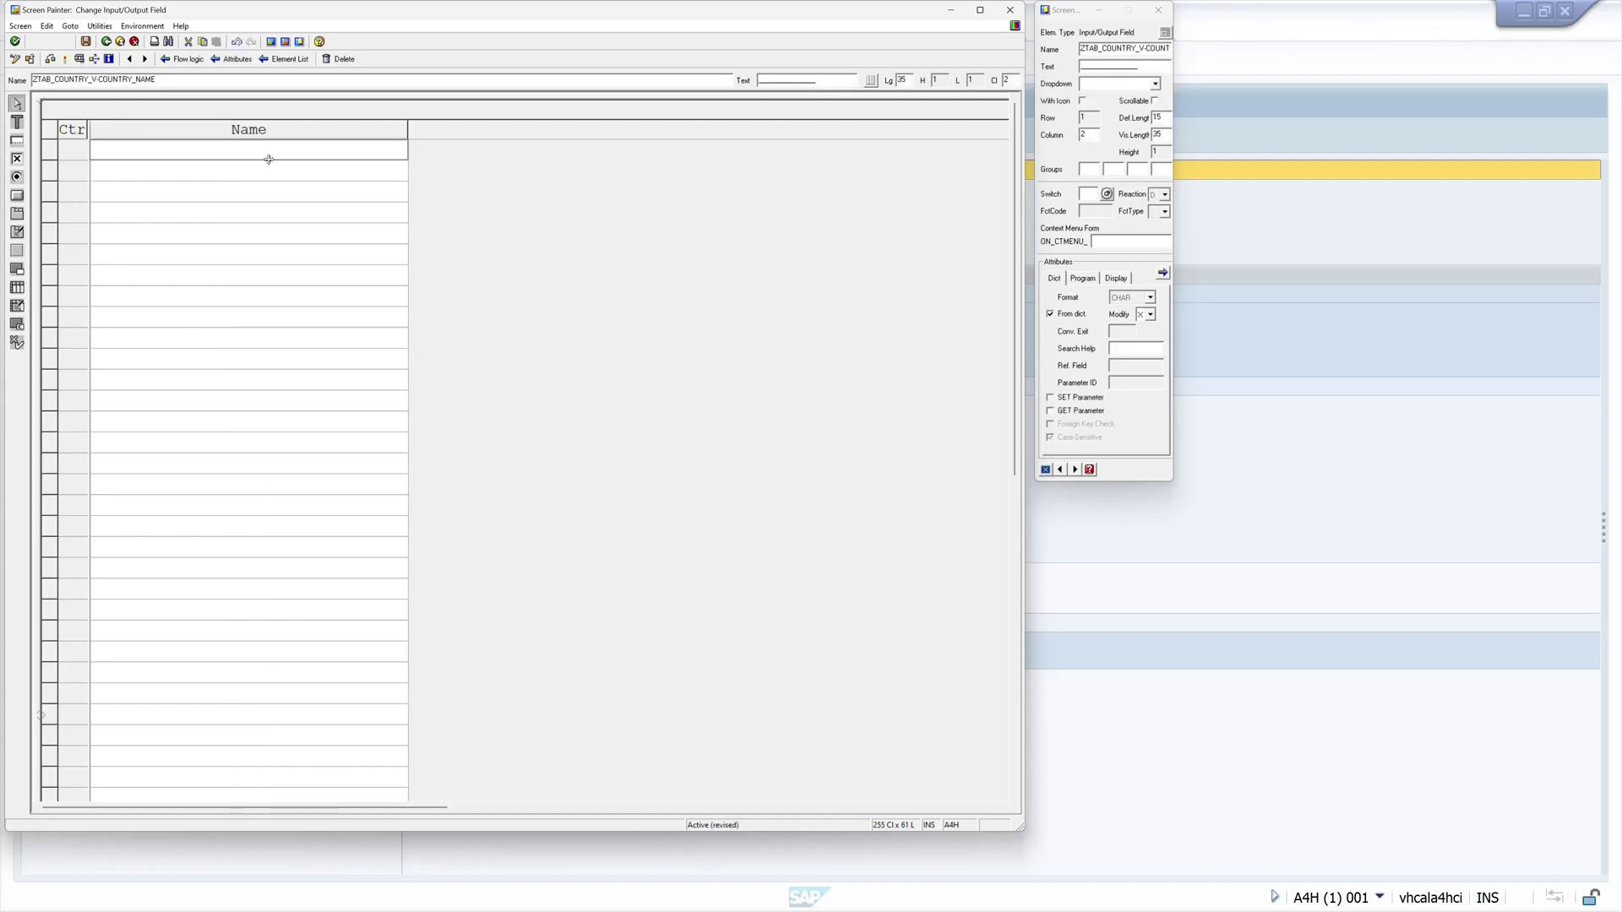
Step: Widen the country code column to a visible length of about 11 characters
{"action": "left_click", "coordinate": [83, 150]}
{"action": "left_click", "coordinate": [83, 148]}
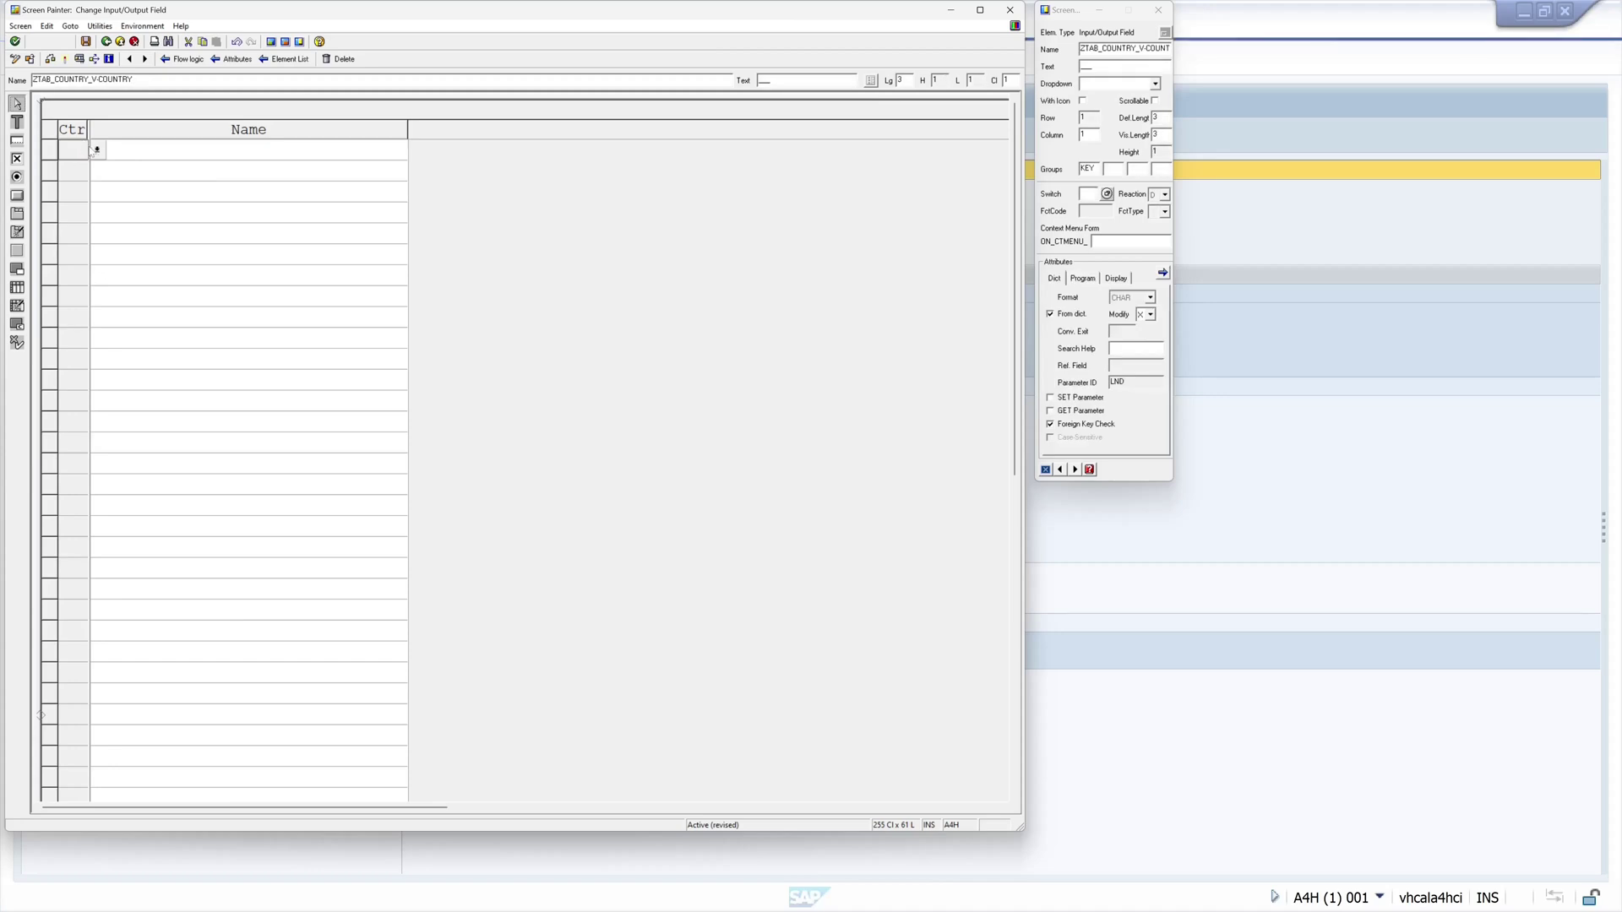
{"action": "left_click_drag", "start_coordinate": [87, 150], "coordinate": [166, 156]}
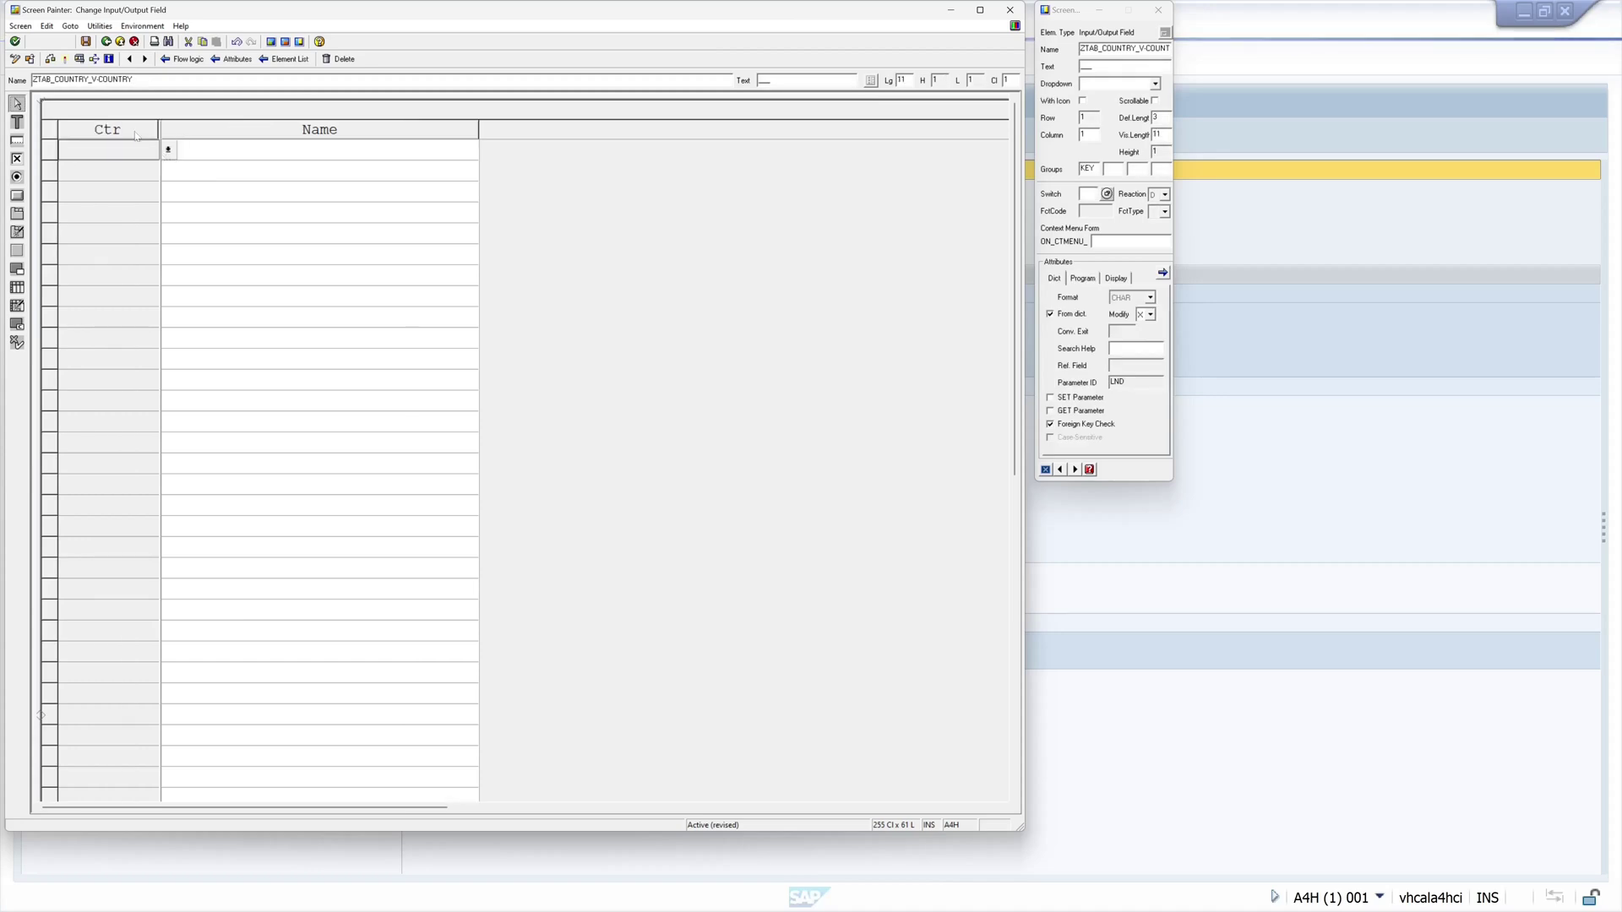
Step: Make the country name field non-editable by turning off its Input Field attribute, activate the screen, and close the layout editor
{"action": "left_click", "coordinate": [335, 150]}
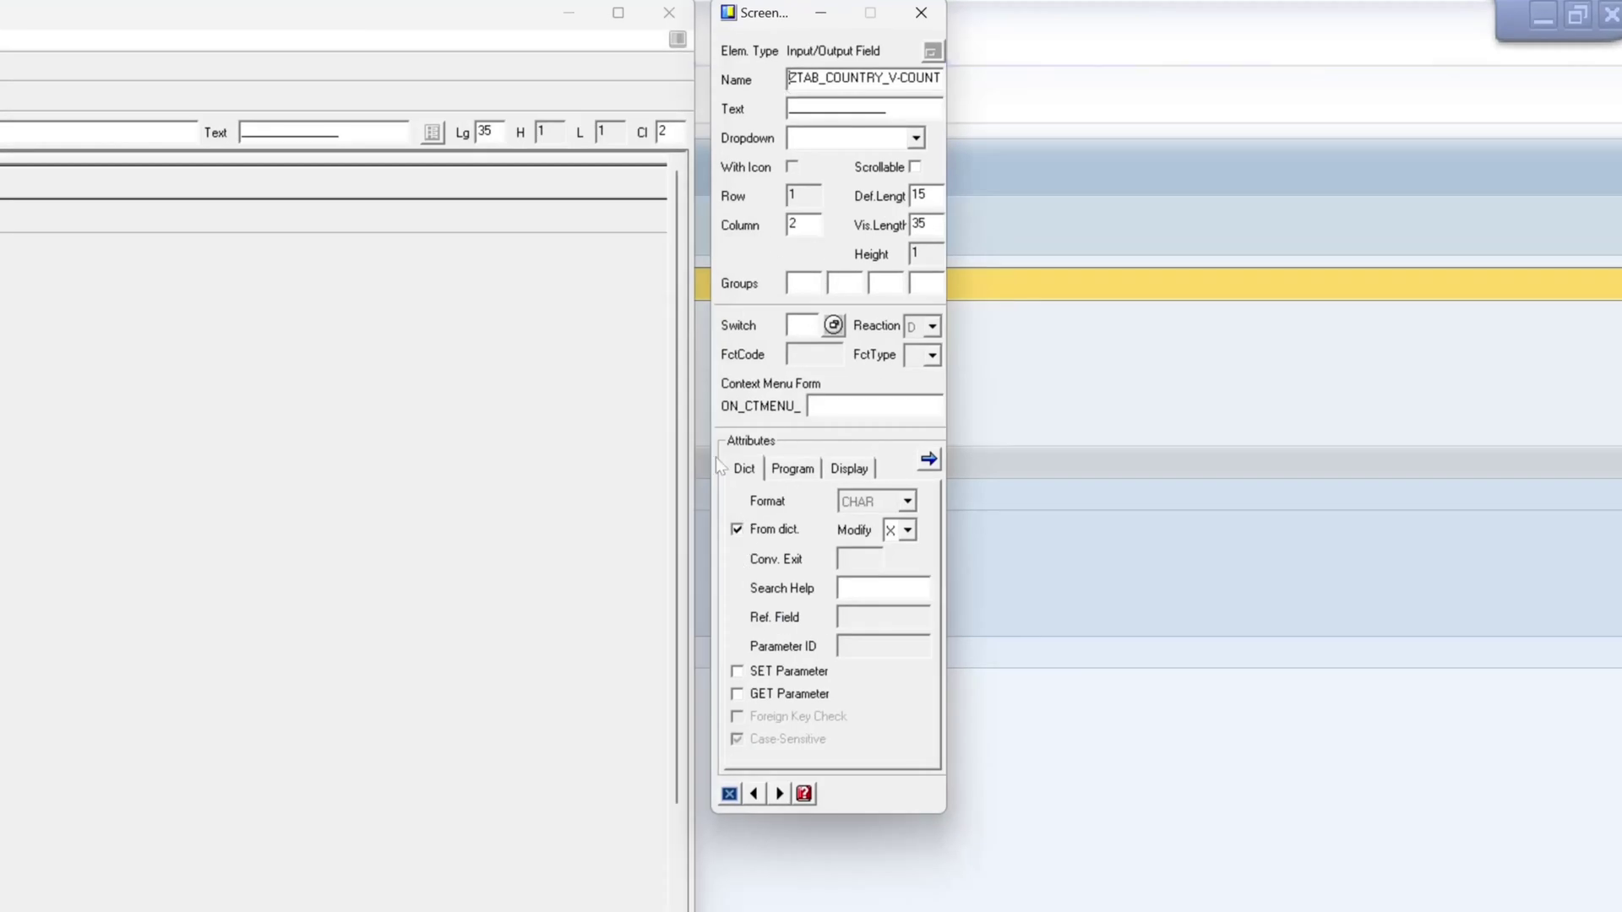
{"action": "left_click", "coordinate": [788, 471]}
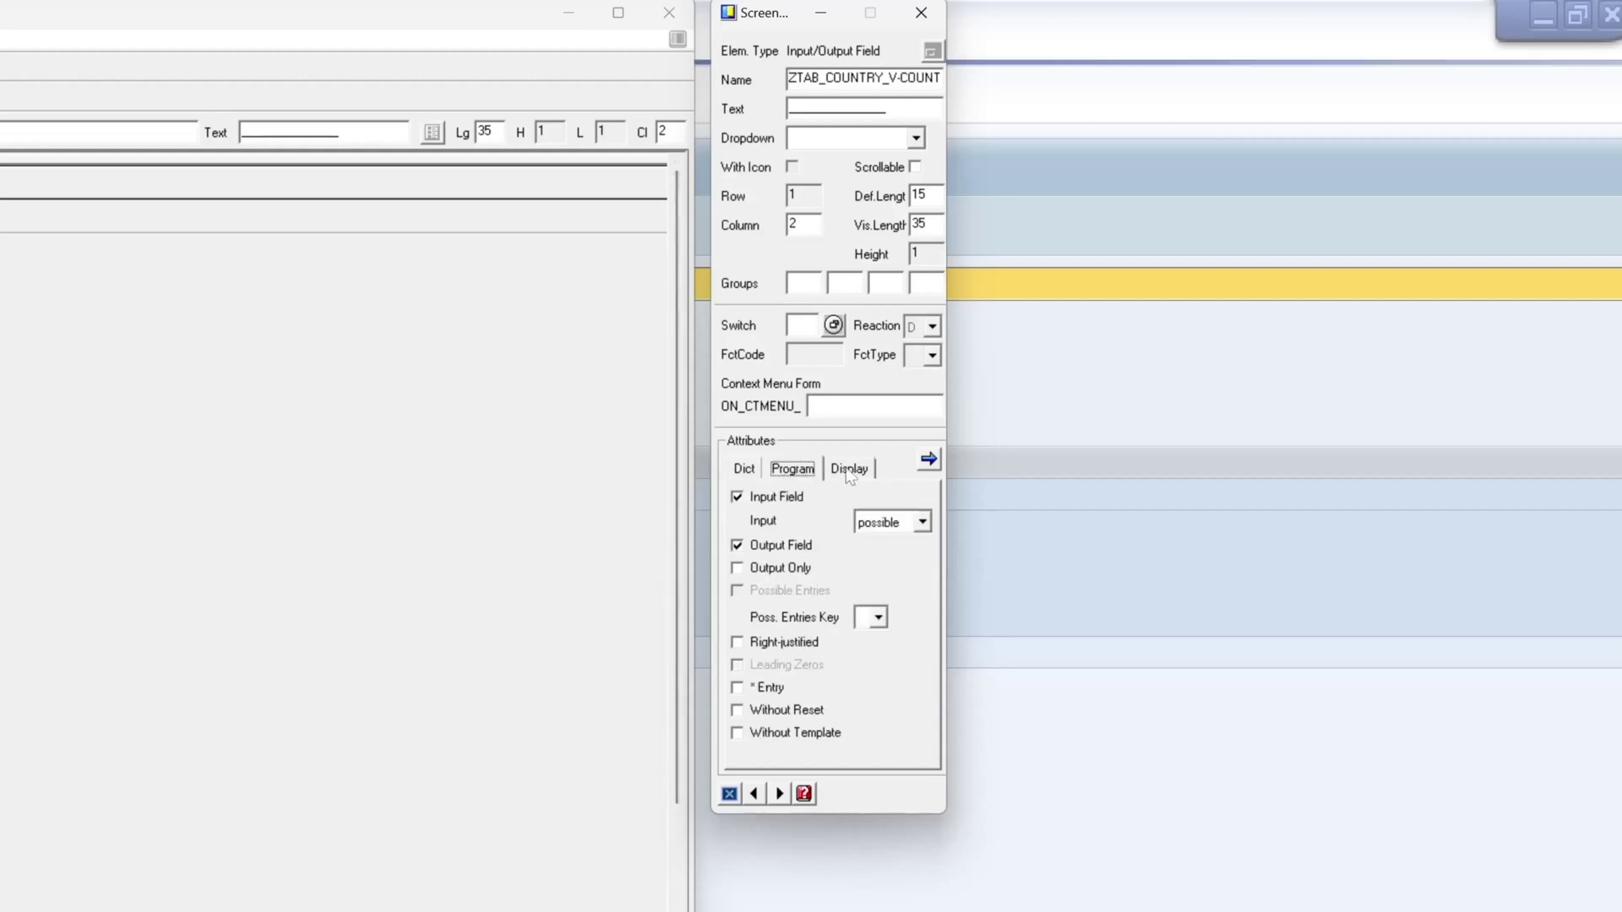
{"action": "left_click", "coordinate": [737, 498]}
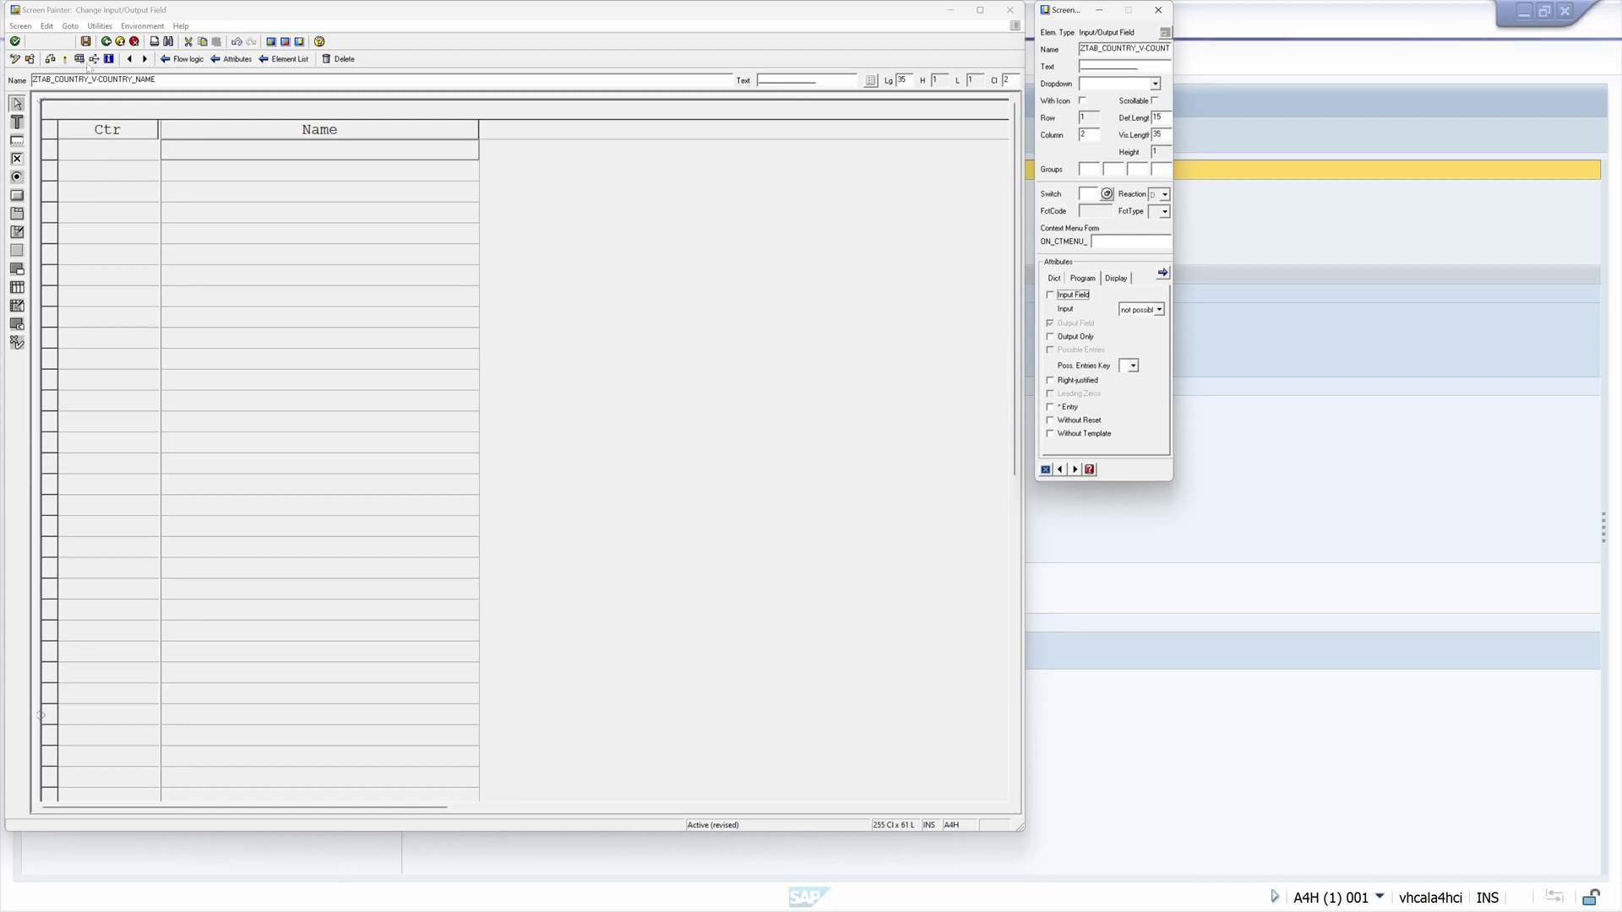
{"action": "left_click", "coordinate": [65, 61]}
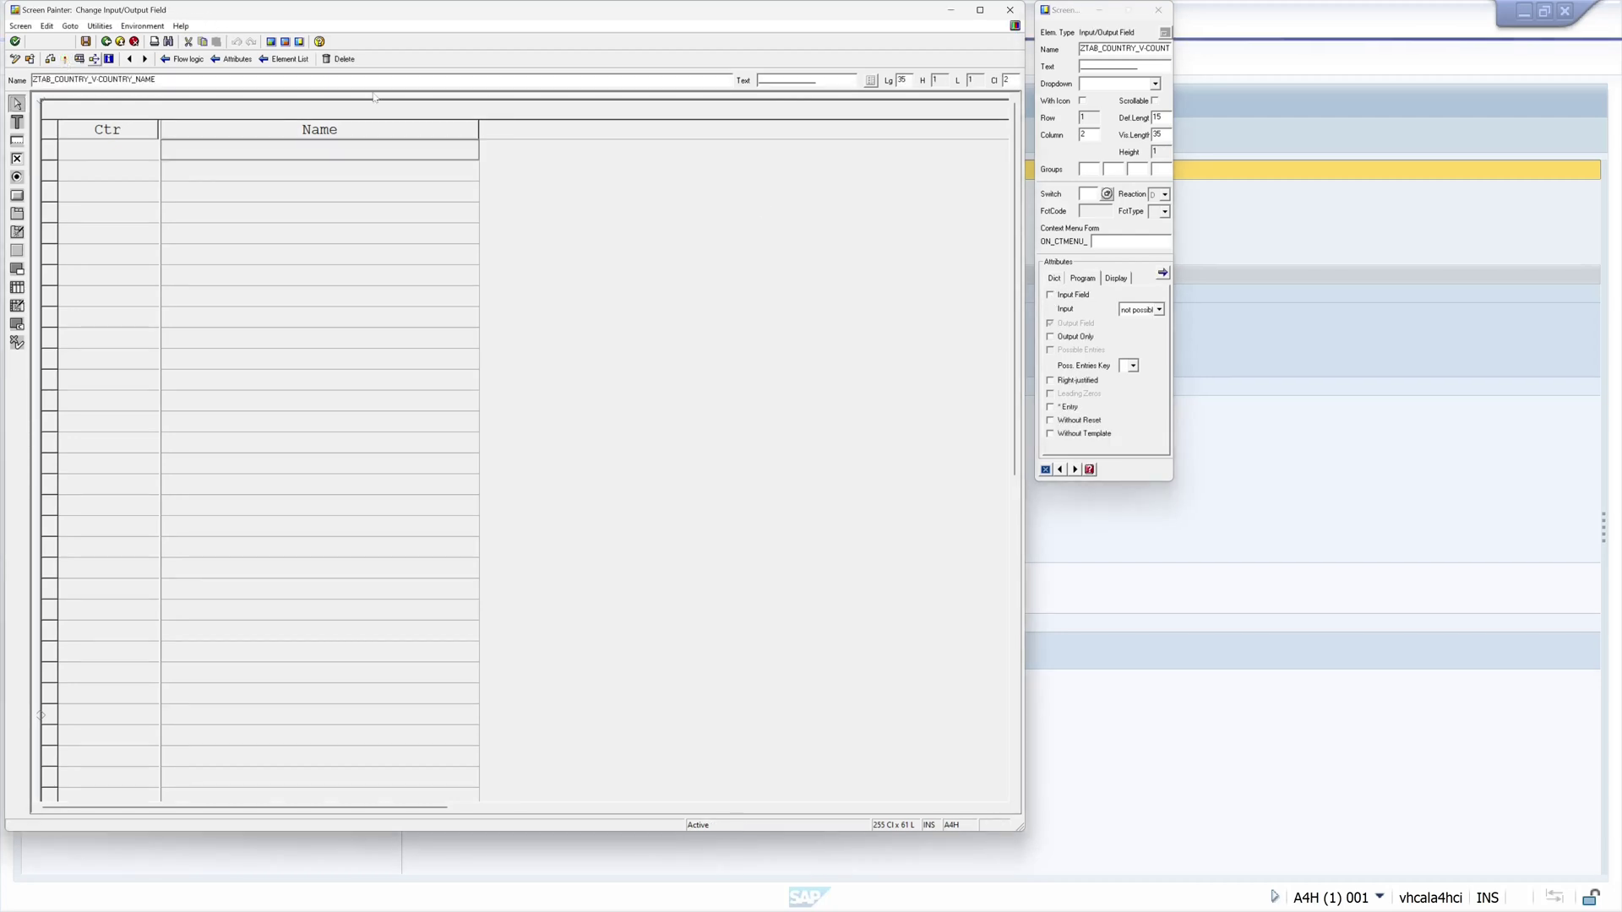
{"action": "left_click", "coordinate": [1158, 10]}
{"action": "left_click", "coordinate": [1010, 10]}
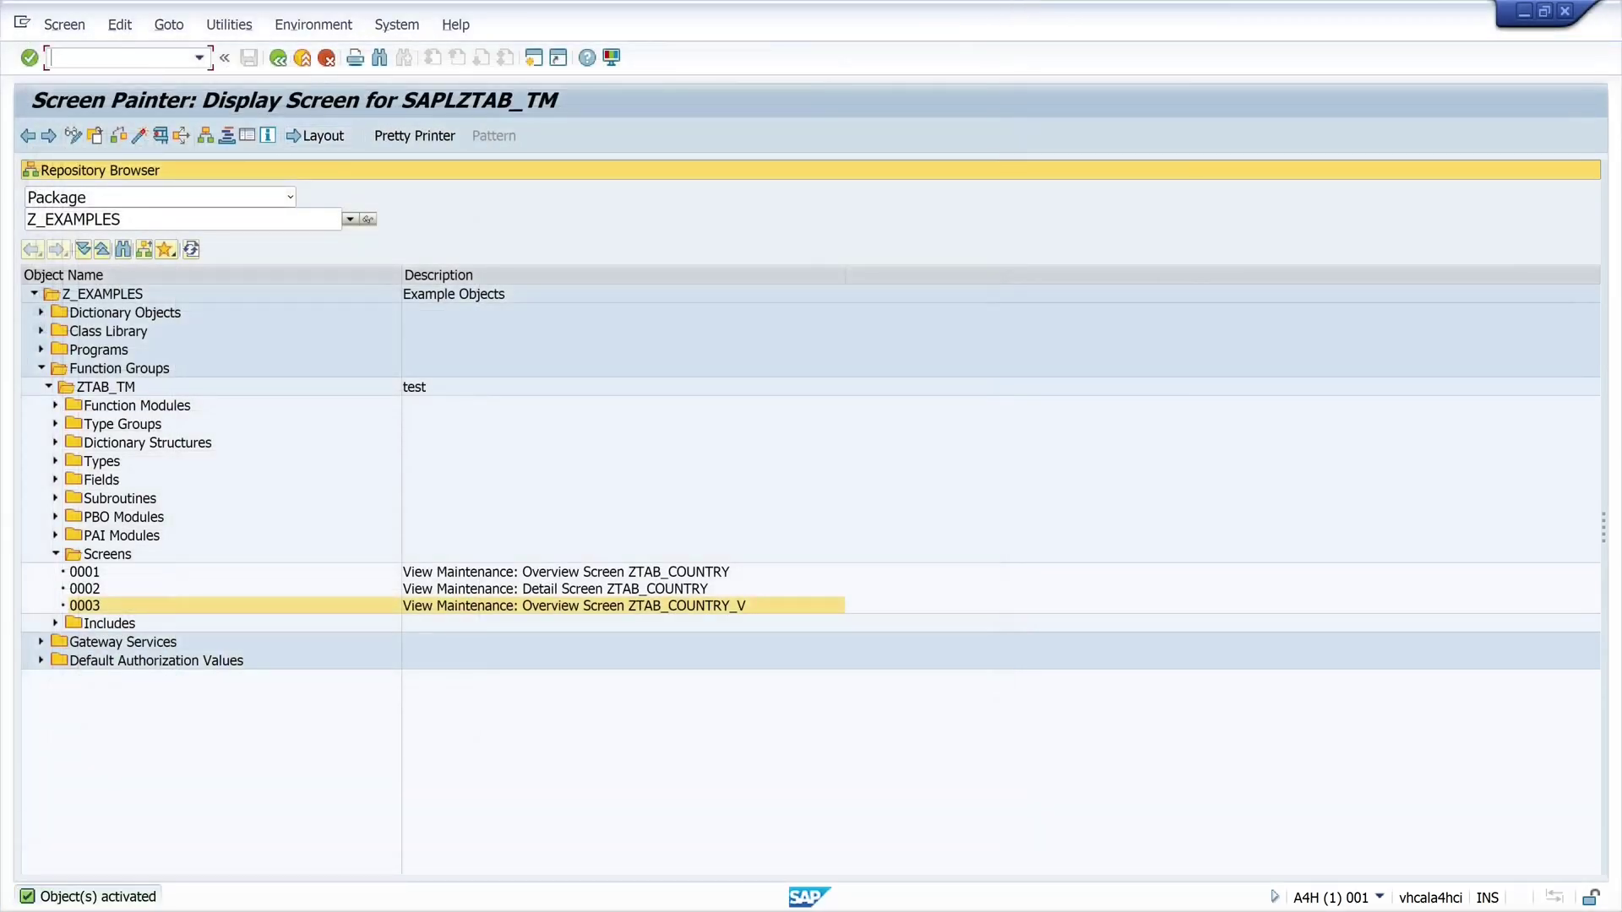
Step: Start transaction SM30 in a new session and open ZTAB_COUNTRY_V for maintenance
{"action": "type", "text": "/nsm30"}
{"action": "key", "text": "Return"}
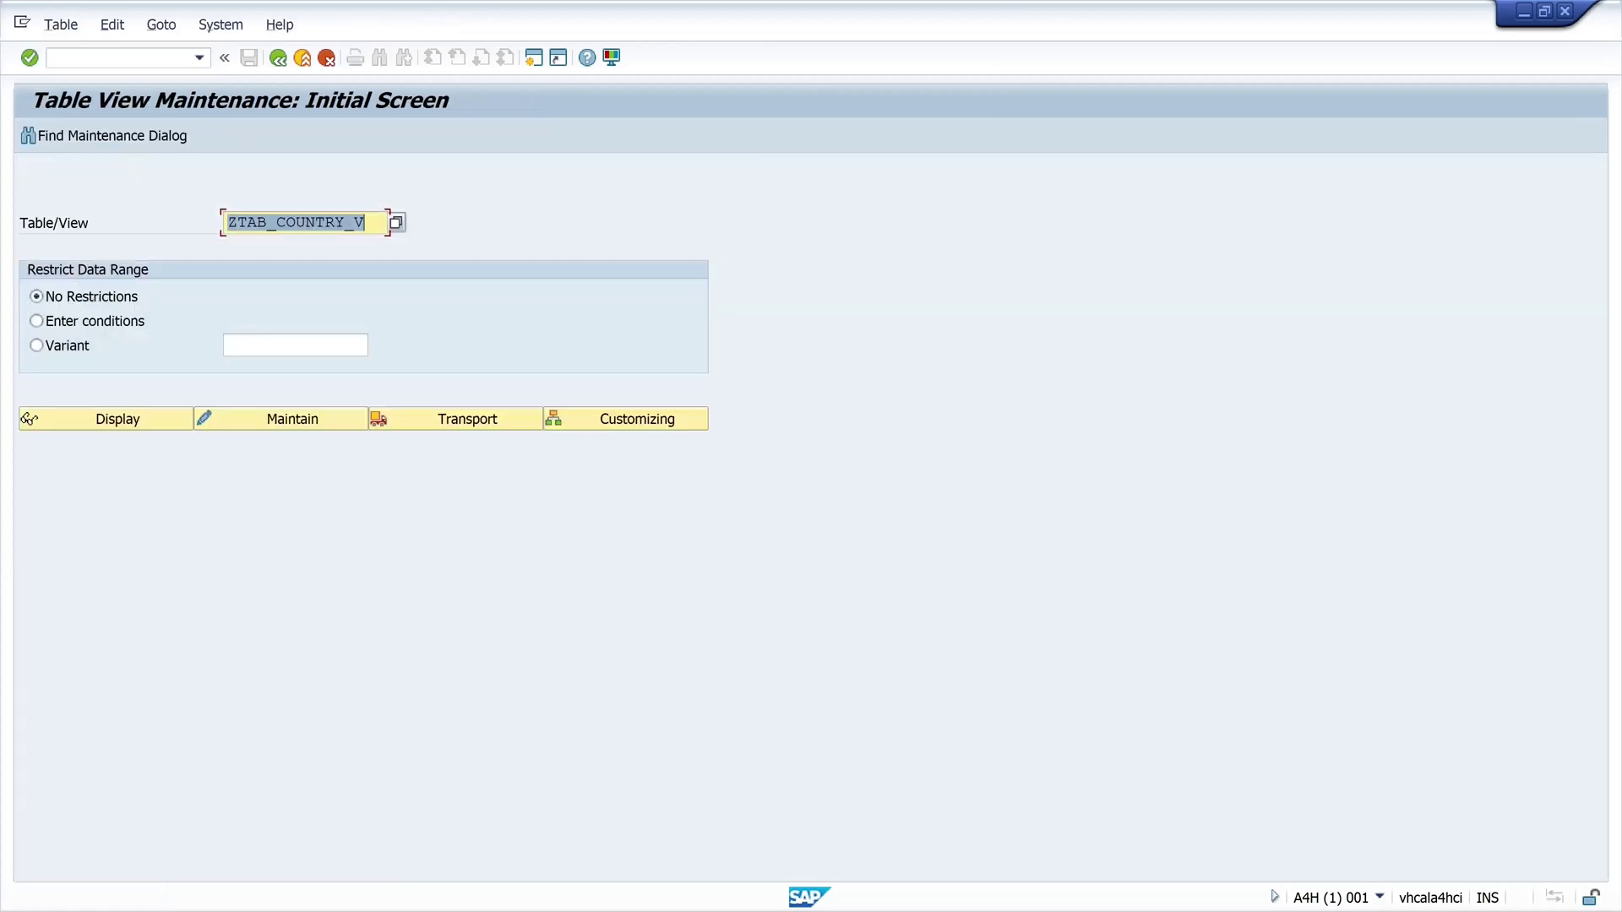
{"action": "left_click", "coordinate": [302, 420]}
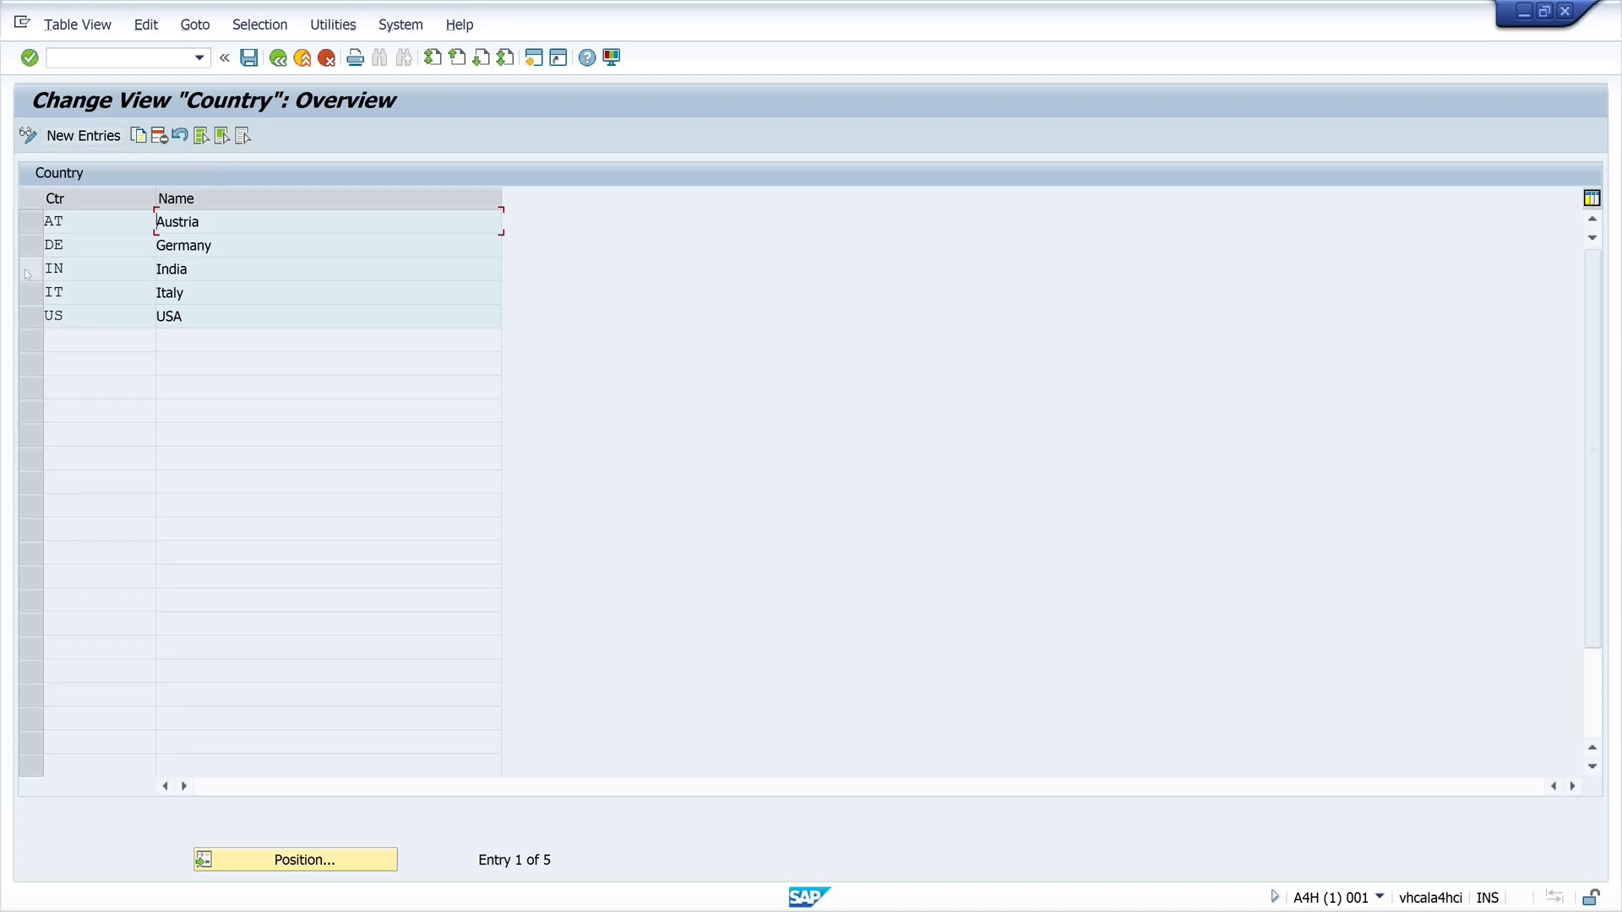
Step: Add country code ES as a new entry, save it, and return through the overview to the initial maintenance screen
{"action": "left_click", "coordinate": [101, 137]}
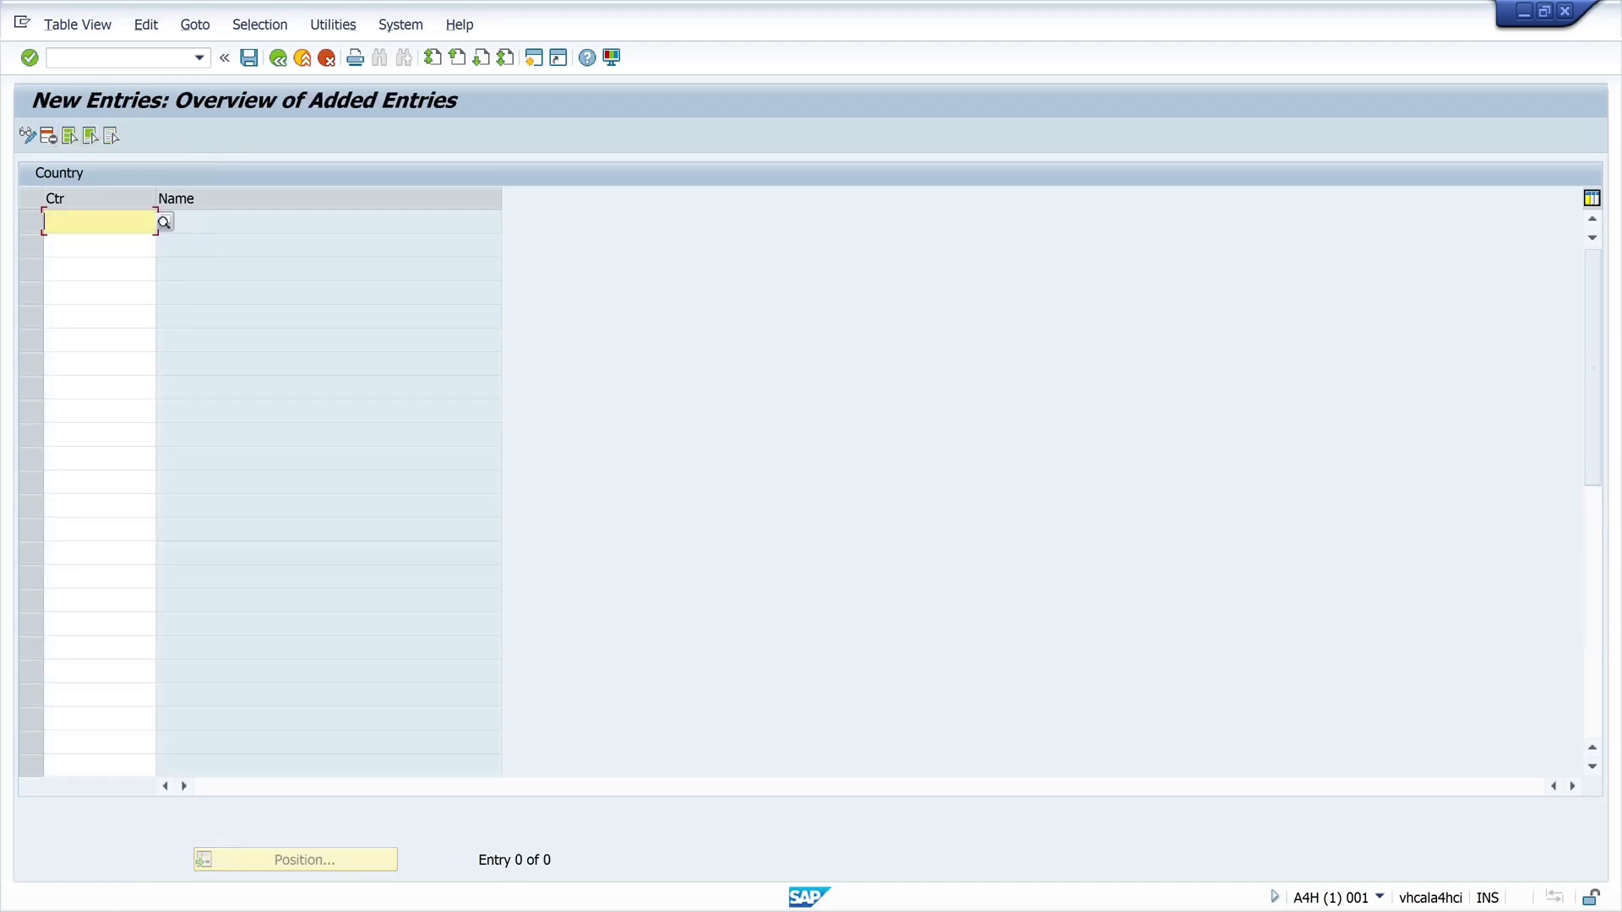
{"action": "type", "text": "ES"}
{"action": "key", "text": "Return"}
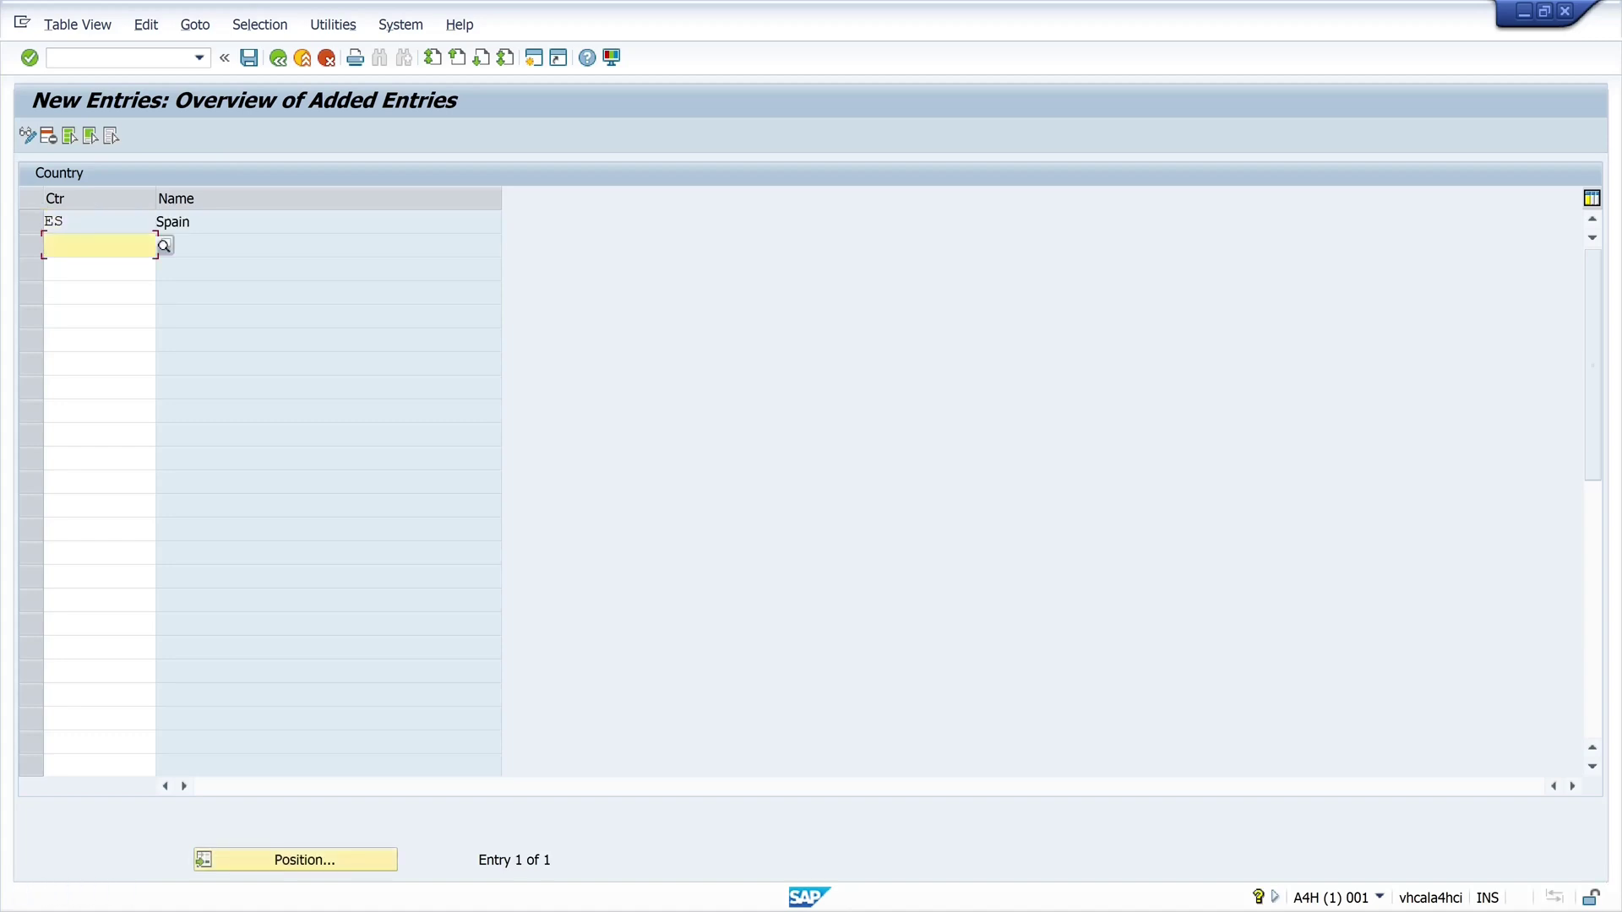
{"action": "left_click", "coordinate": [249, 57]}
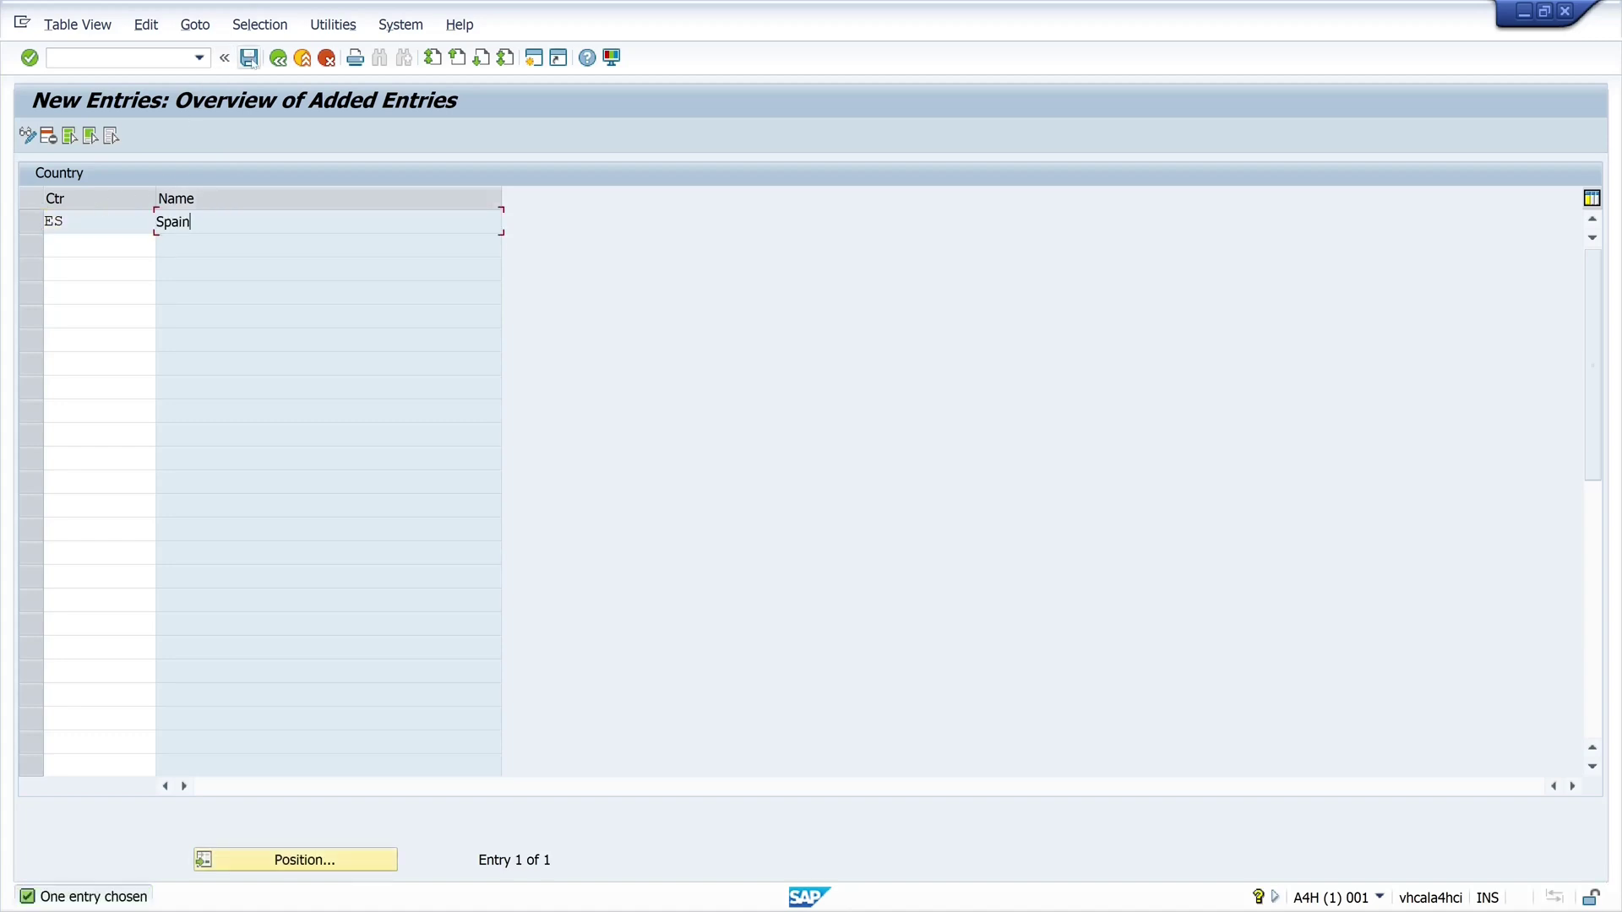
{"action": "left_click", "coordinate": [278, 58]}
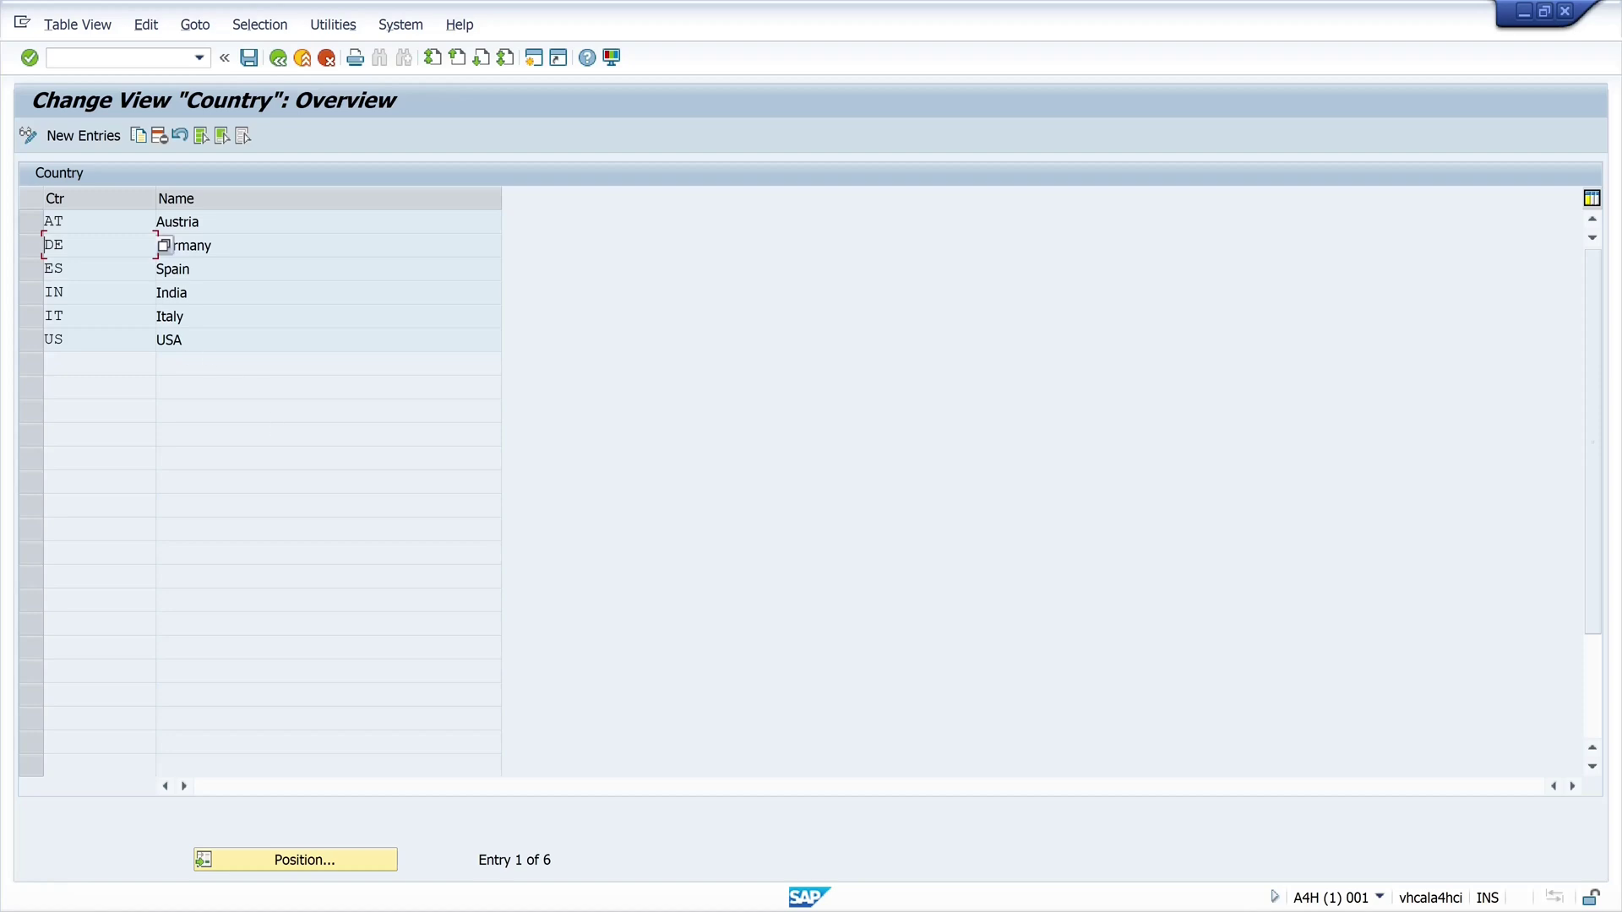
{"action": "left_click", "coordinate": [182, 340]}
{"action": "left_click", "coordinate": [278, 58]}
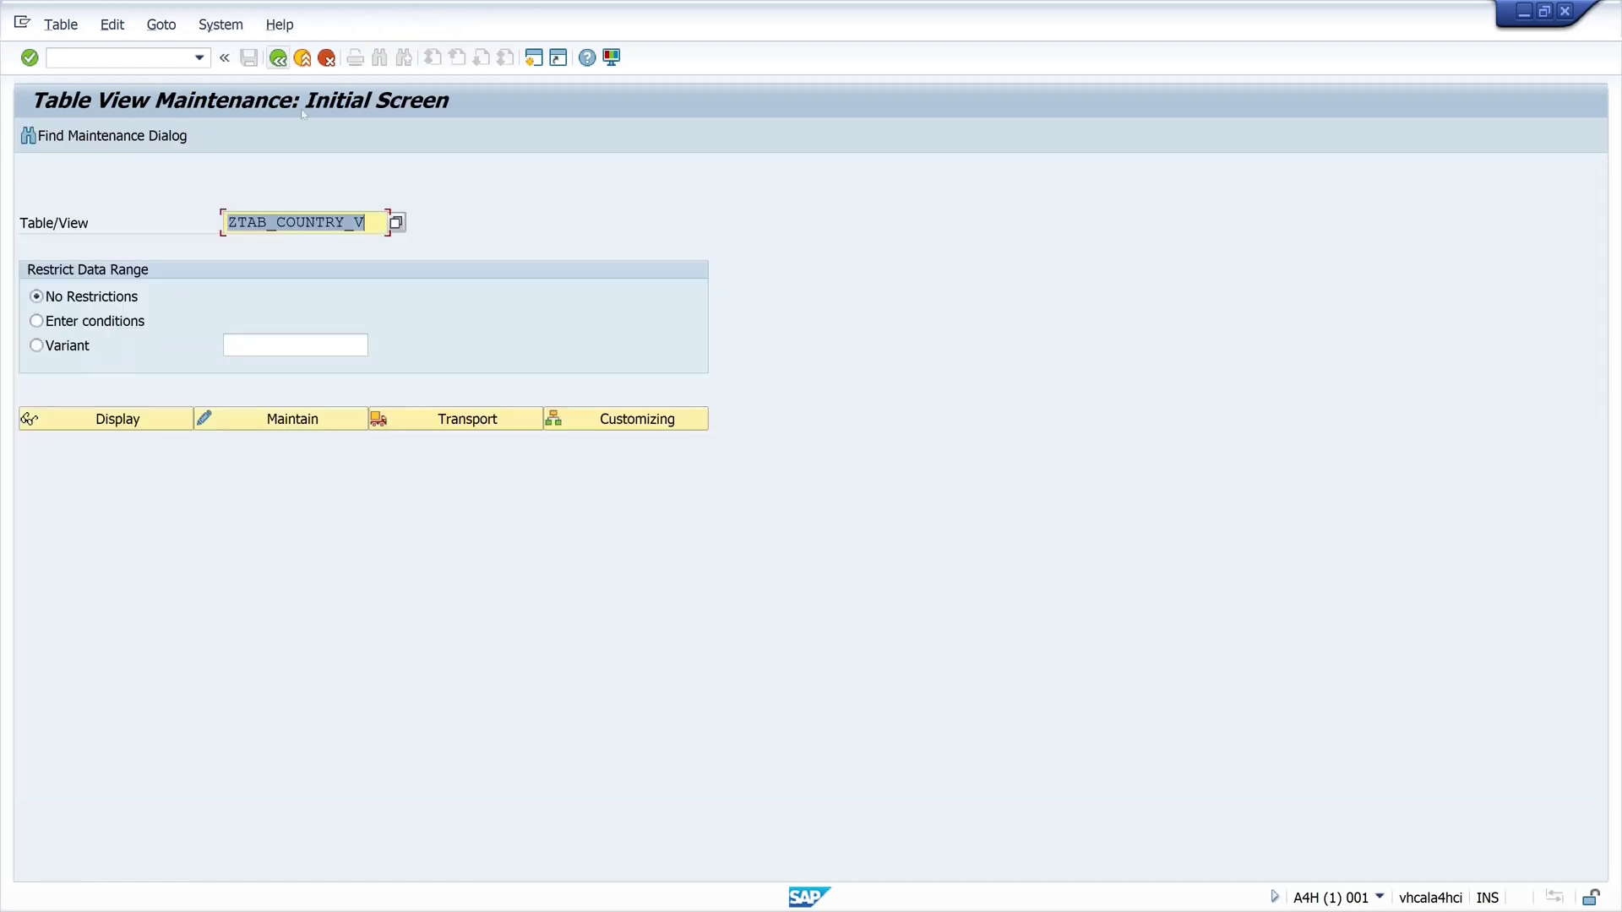